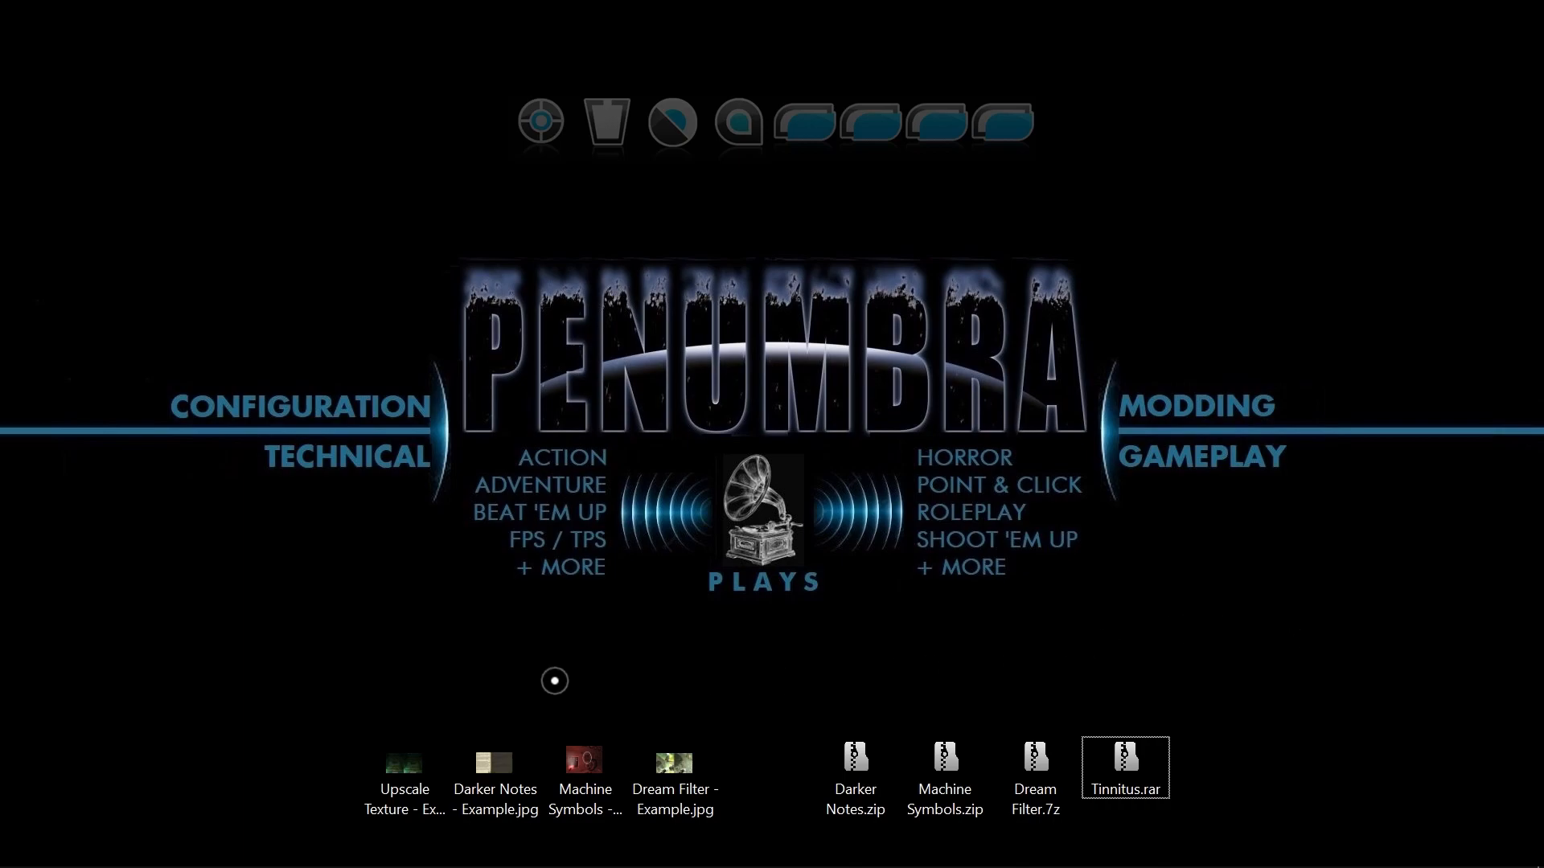
pyautogui.moveTo(322, 689); pyautogui.dragTo(1286, 845)
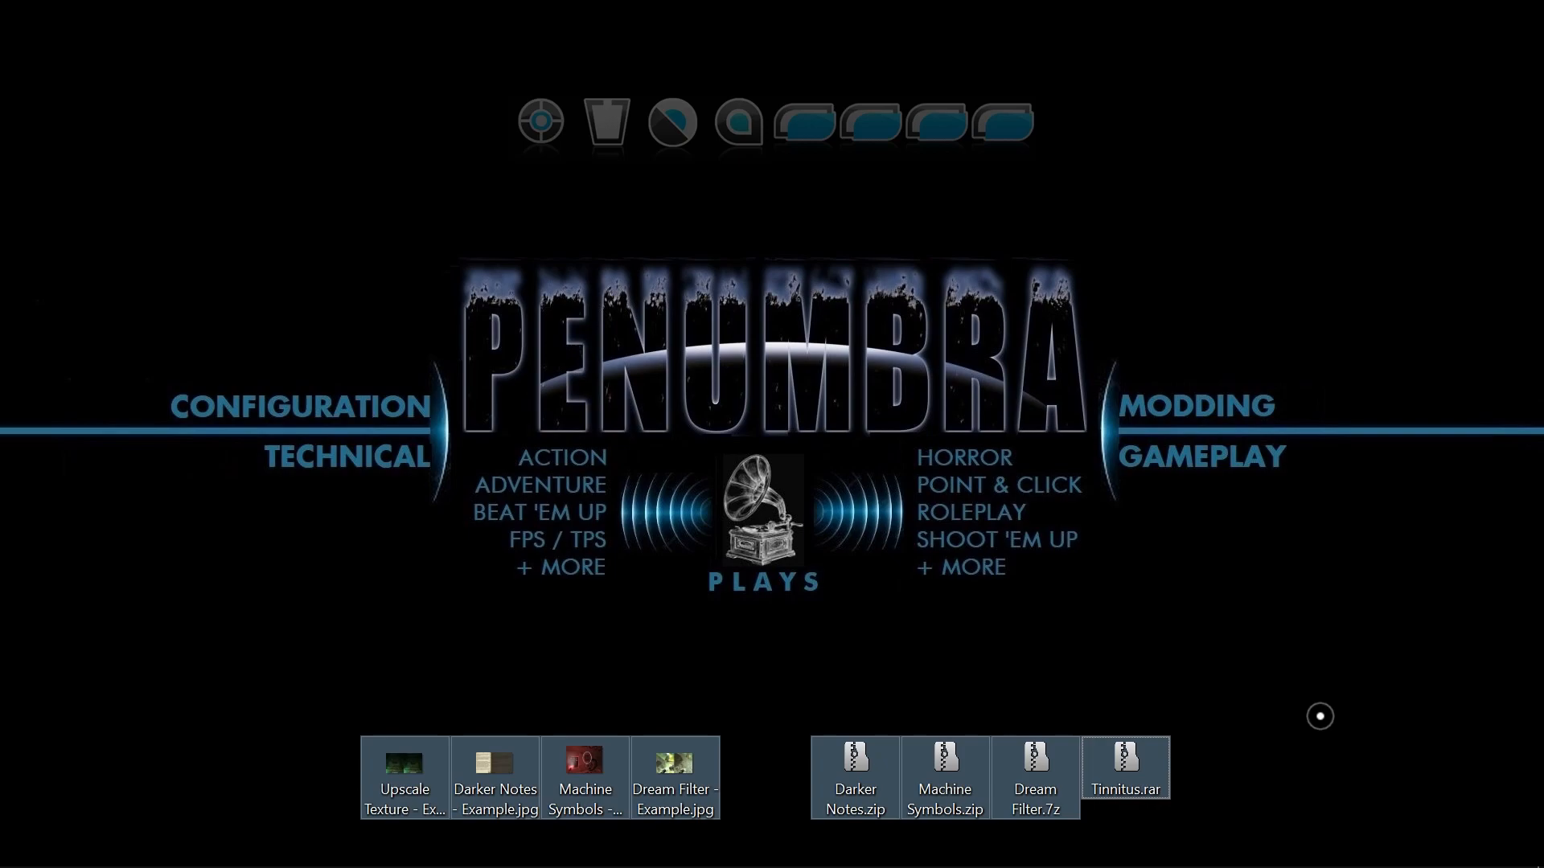
pyautogui.click(1228, 722)
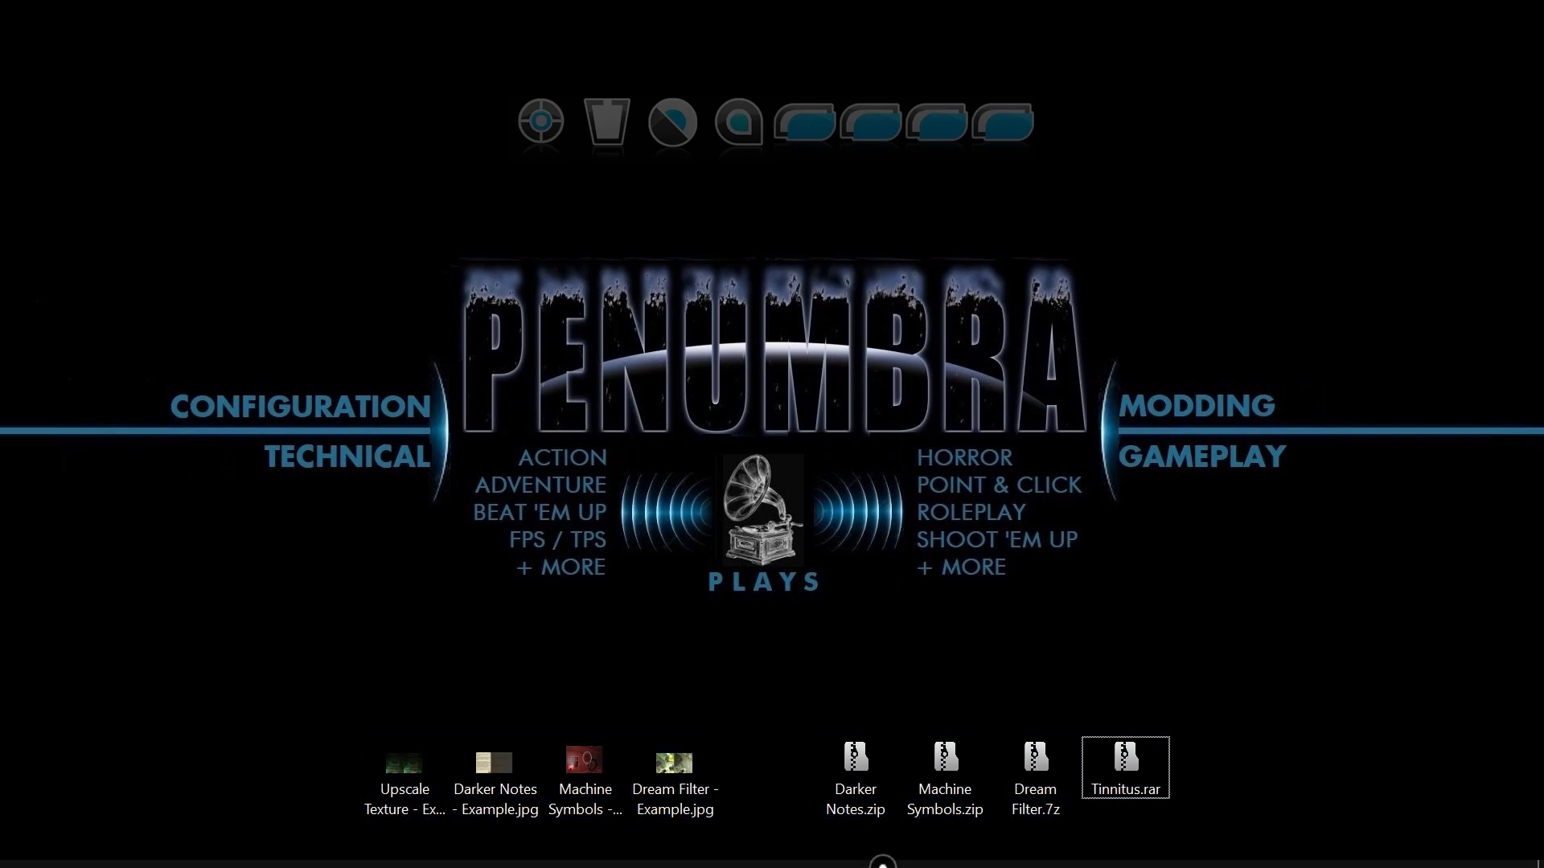
# Bring up the Penumbra Overture folder and the mod notes, open the redist folder and select Penumbra.exe.
pyautogui.moveTo(882, 863)
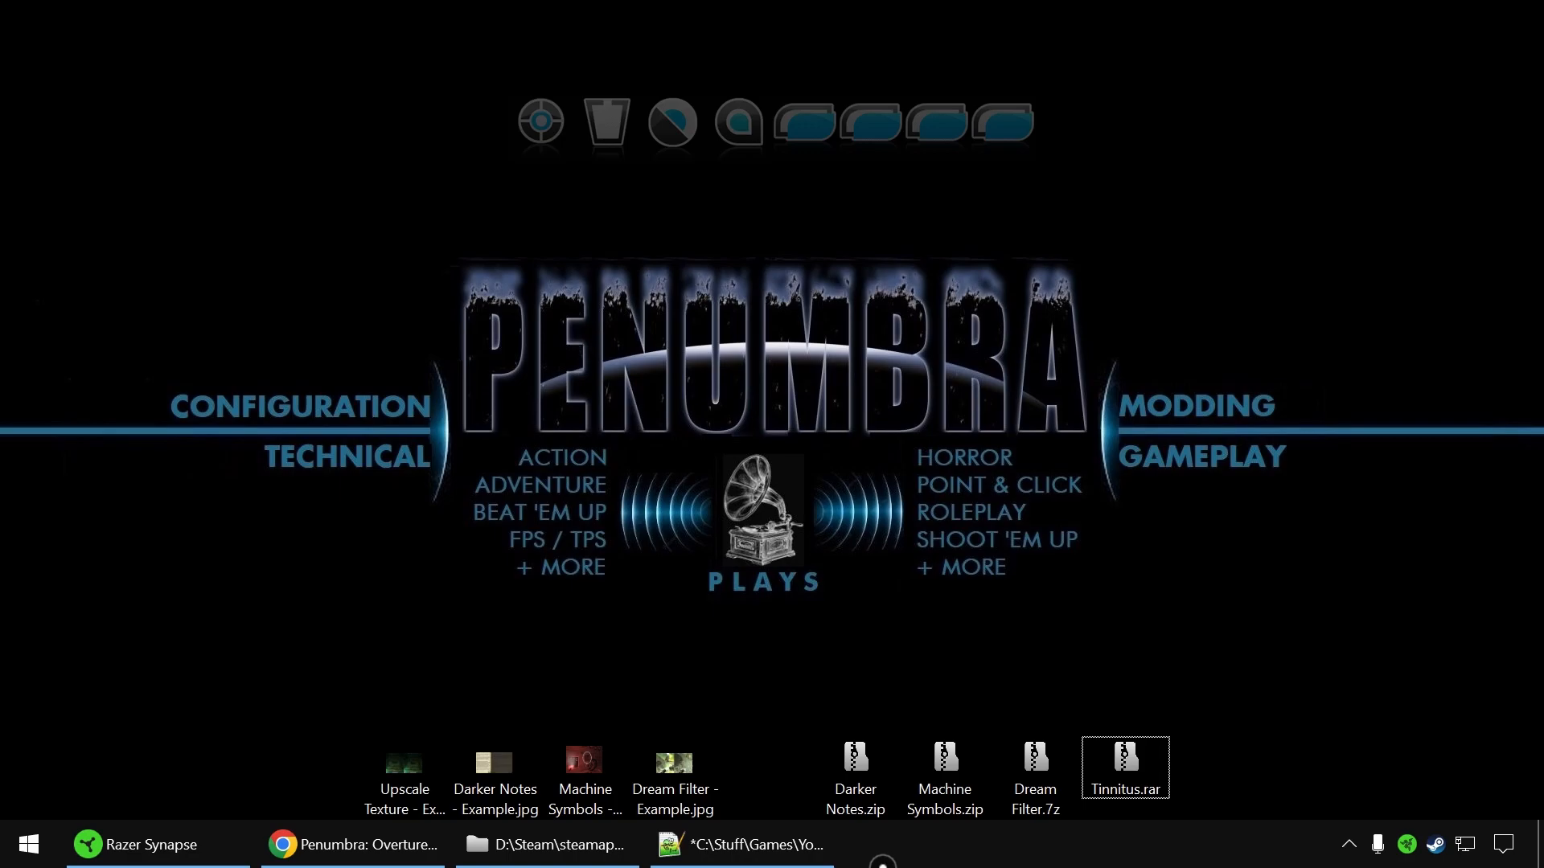
pyautogui.click(562, 844)
pyautogui.click(813, 856)
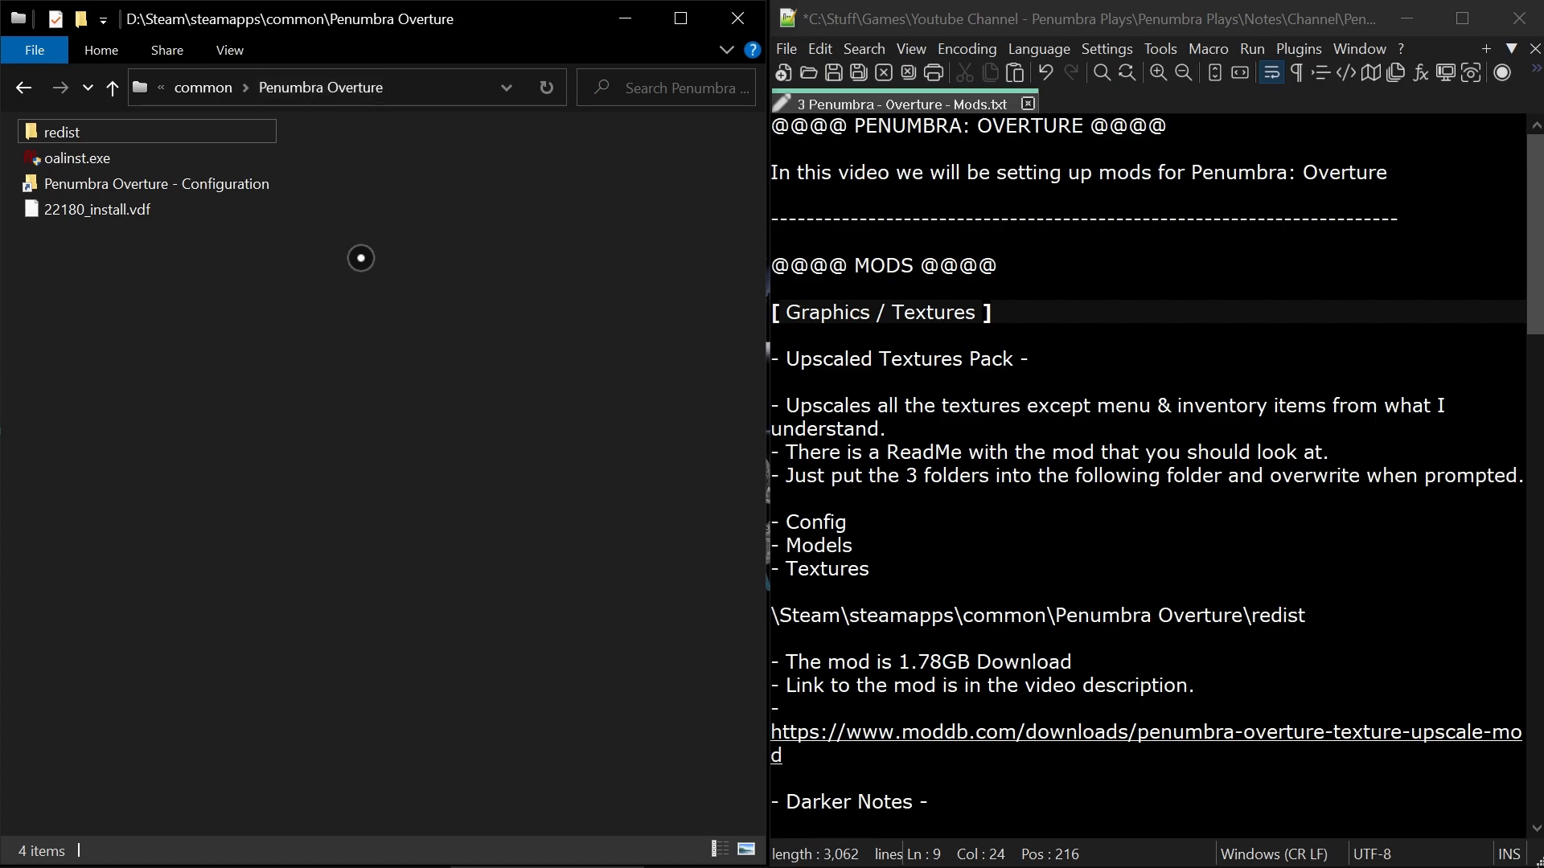
pyautogui.doubleClick(127, 134)
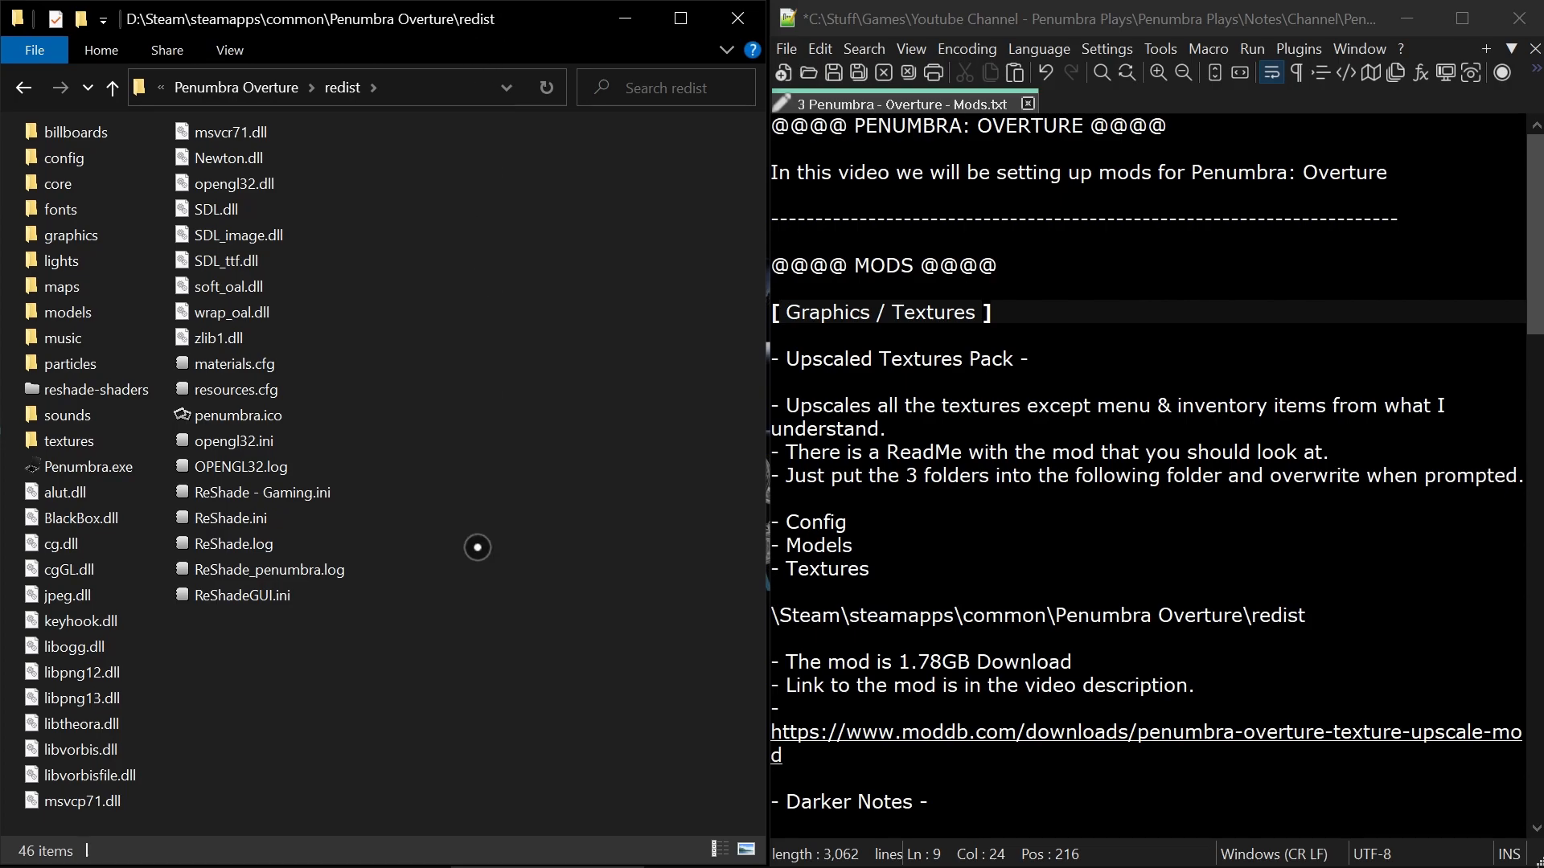
pyautogui.click(133, 474)
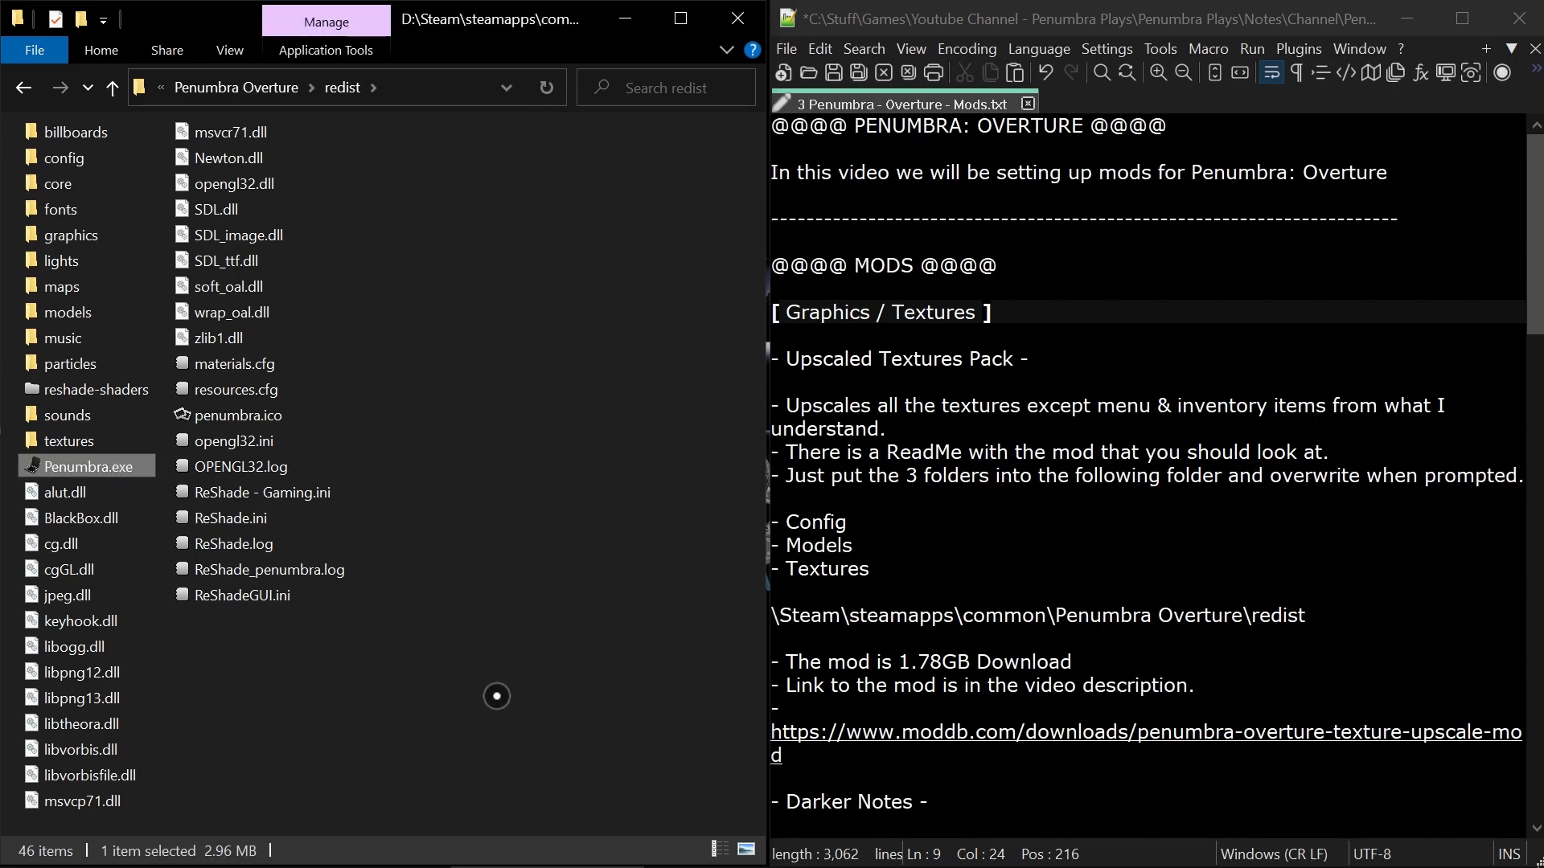
# Read the Upscaled Textures Pack notes, covering the mod's description and the Config, Models and Textures folders it contains.
pyautogui.click(1150, 574)
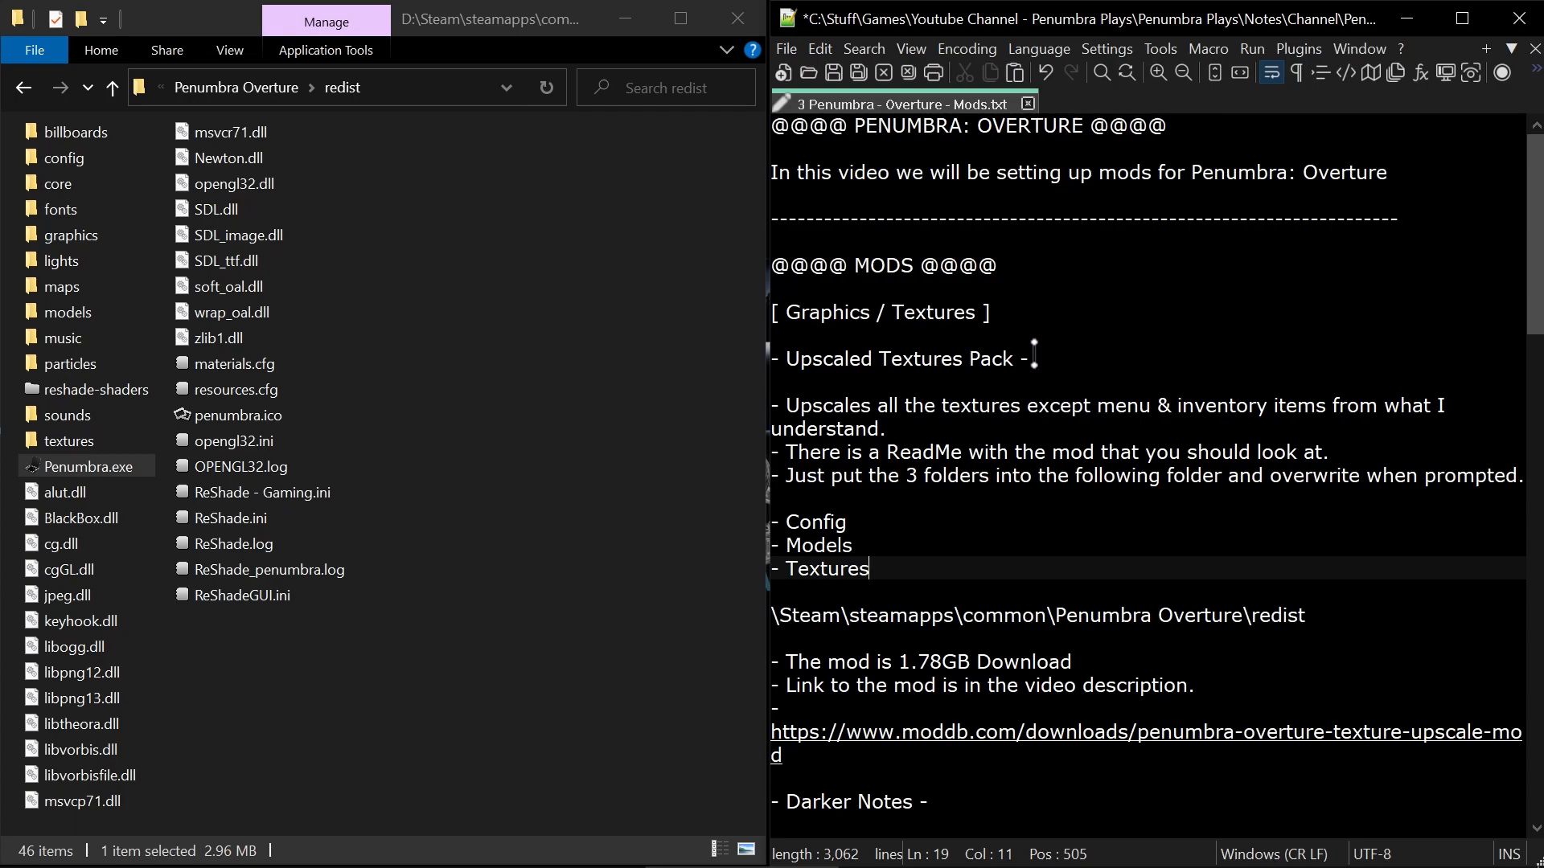
pyautogui.moveTo(1031, 359); pyautogui.dragTo(770, 360)
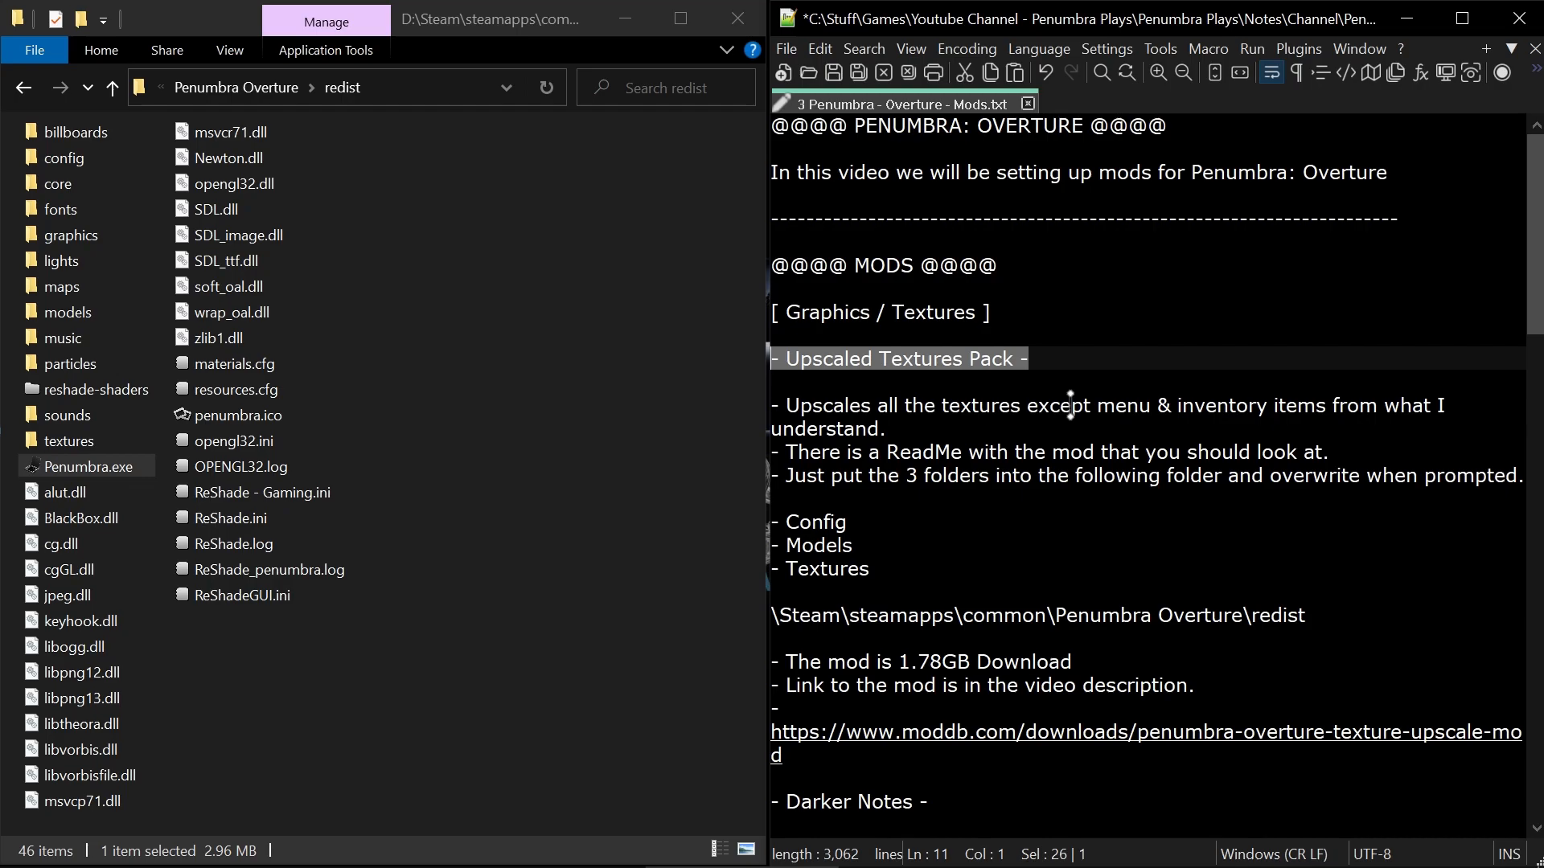
pyautogui.click(1242, 321)
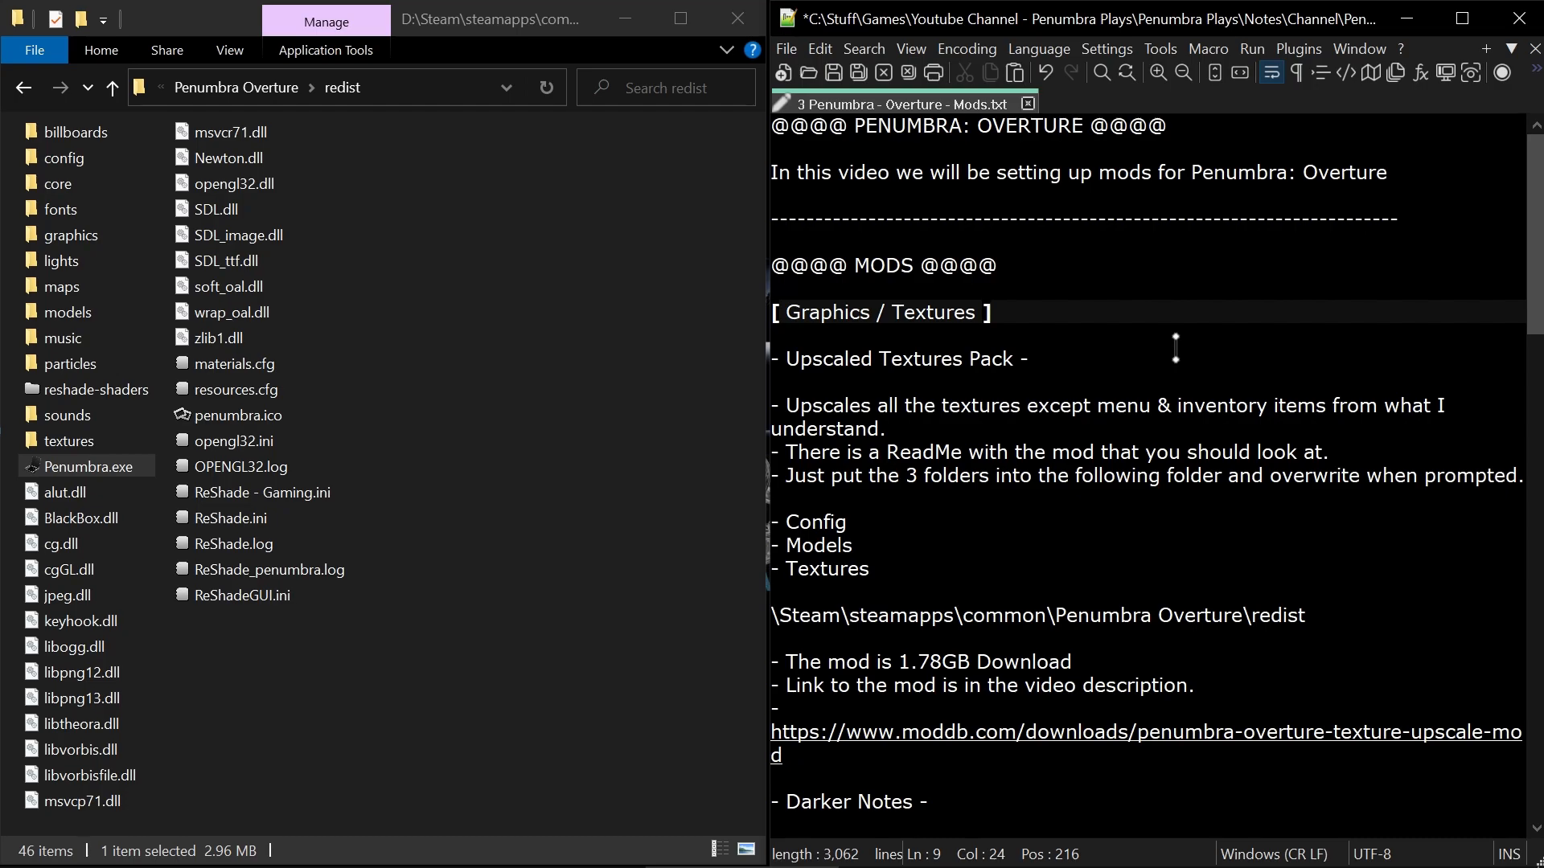
pyautogui.click(874, 519)
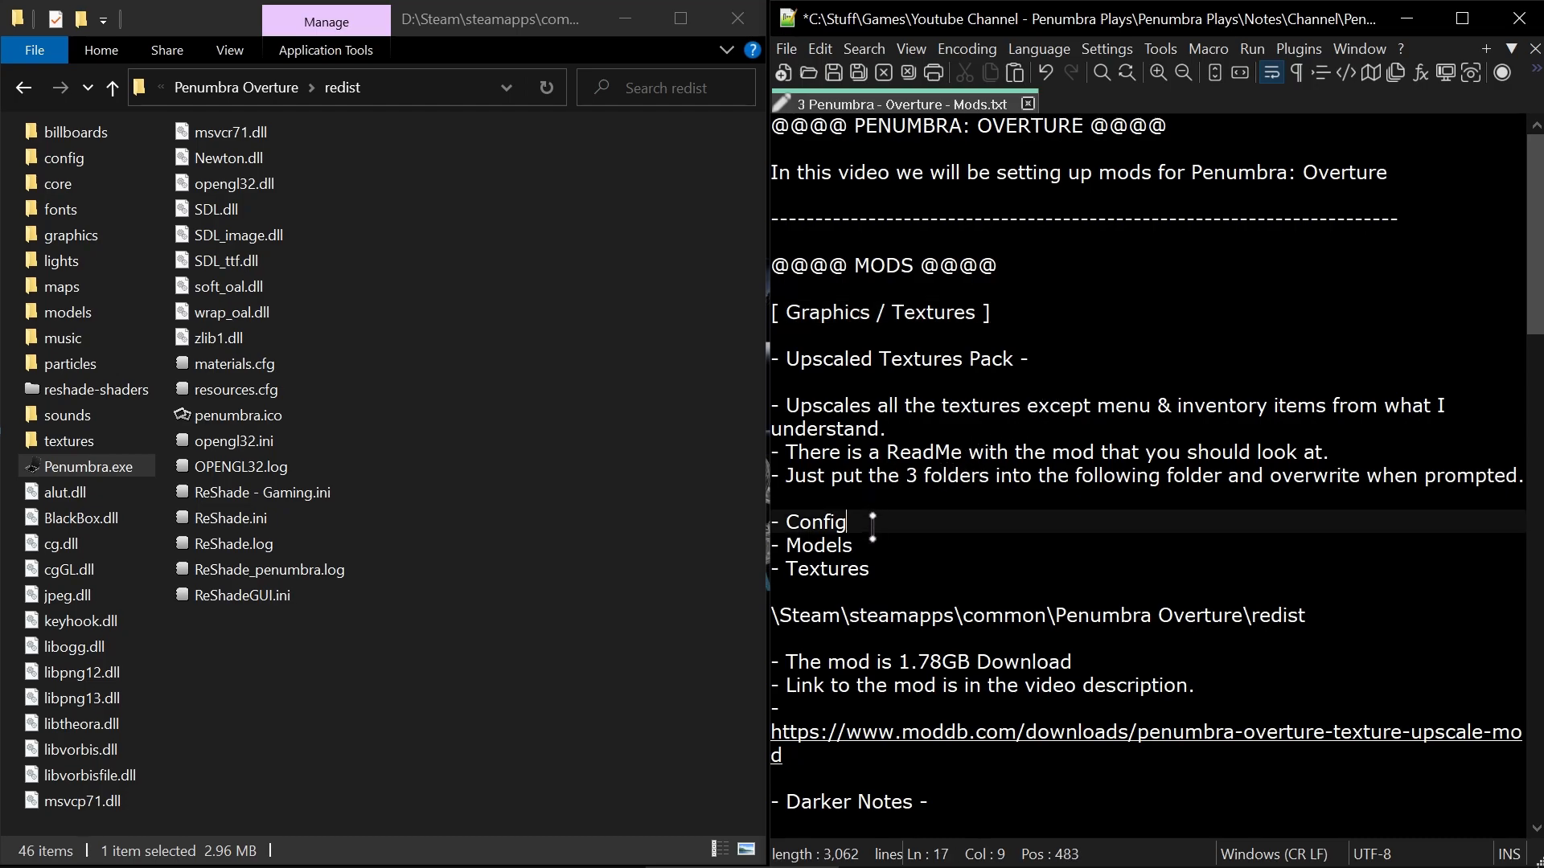
pyautogui.click(872, 546)
pyautogui.click(890, 567)
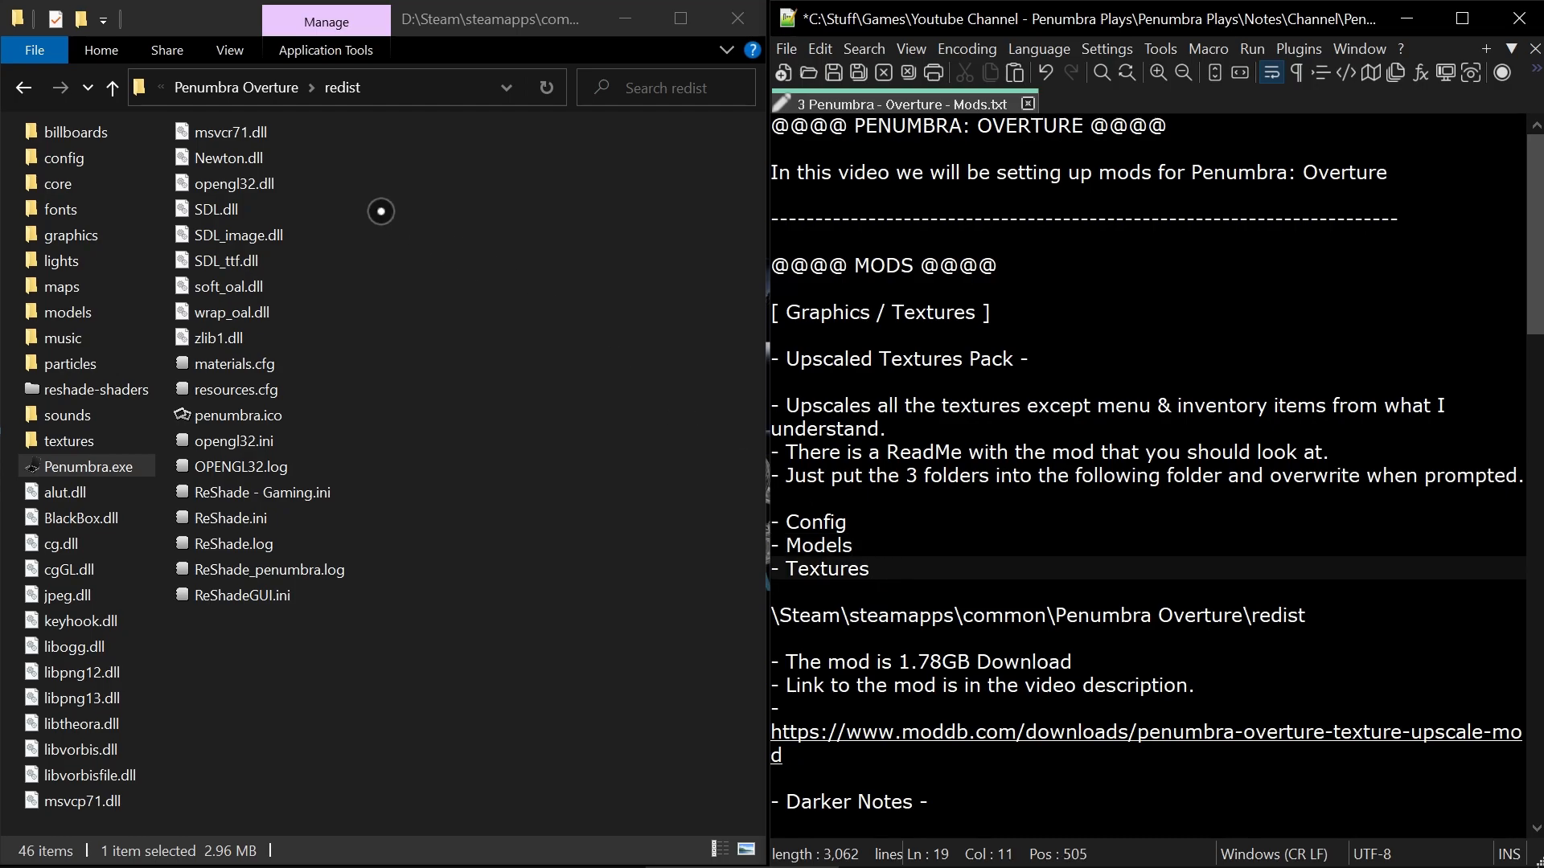
# Select the config, models and textures folders together in the redist folder.
pyautogui.click(75, 158)
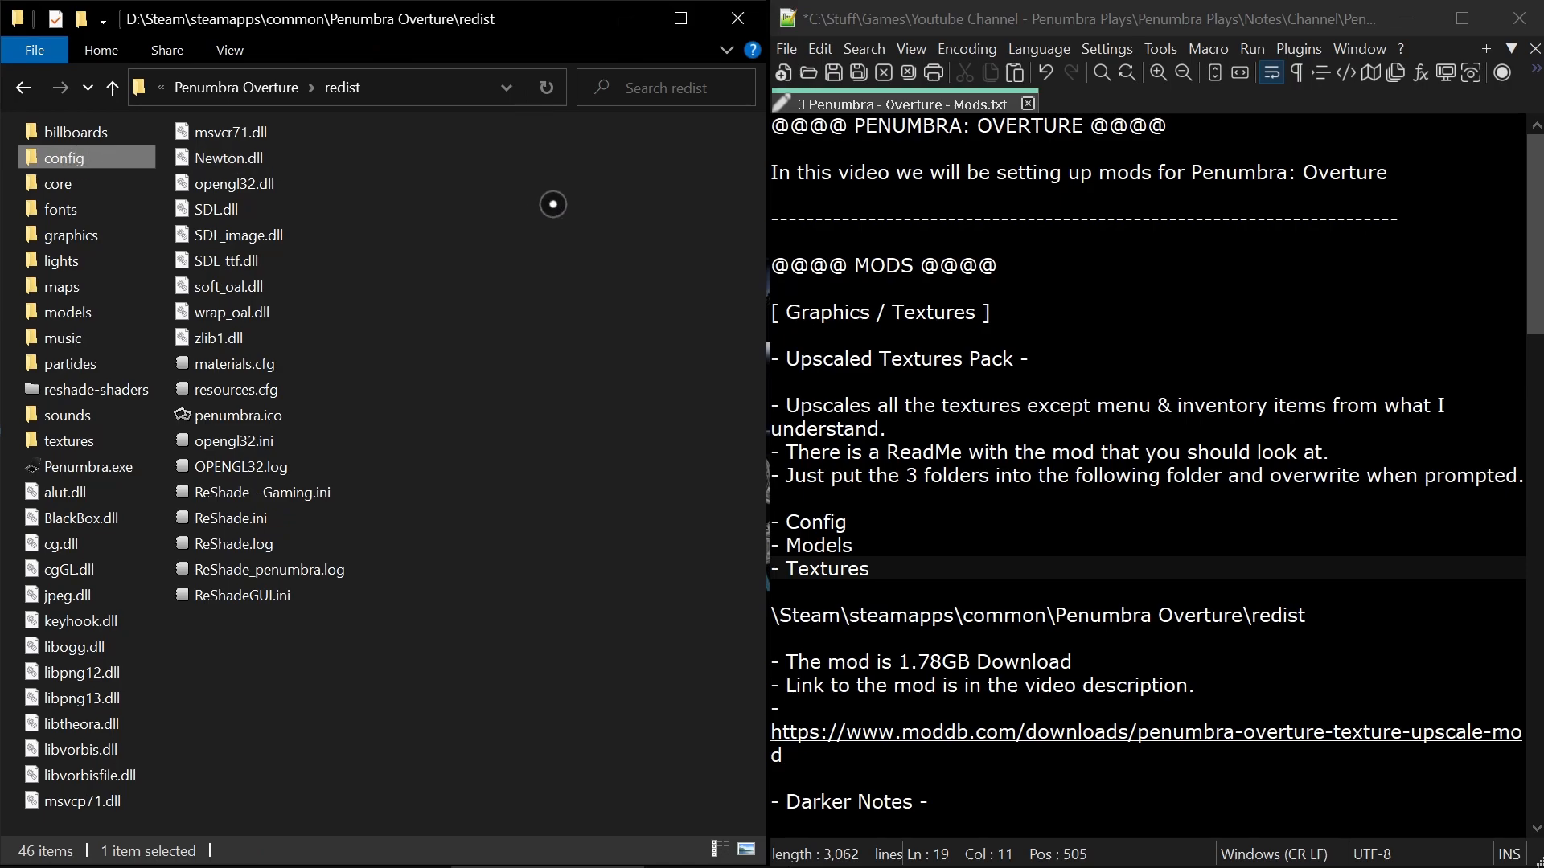
pyautogui.keyDown('ctrl'); pyautogui.click(77, 316); pyautogui.keyUp('ctrl')
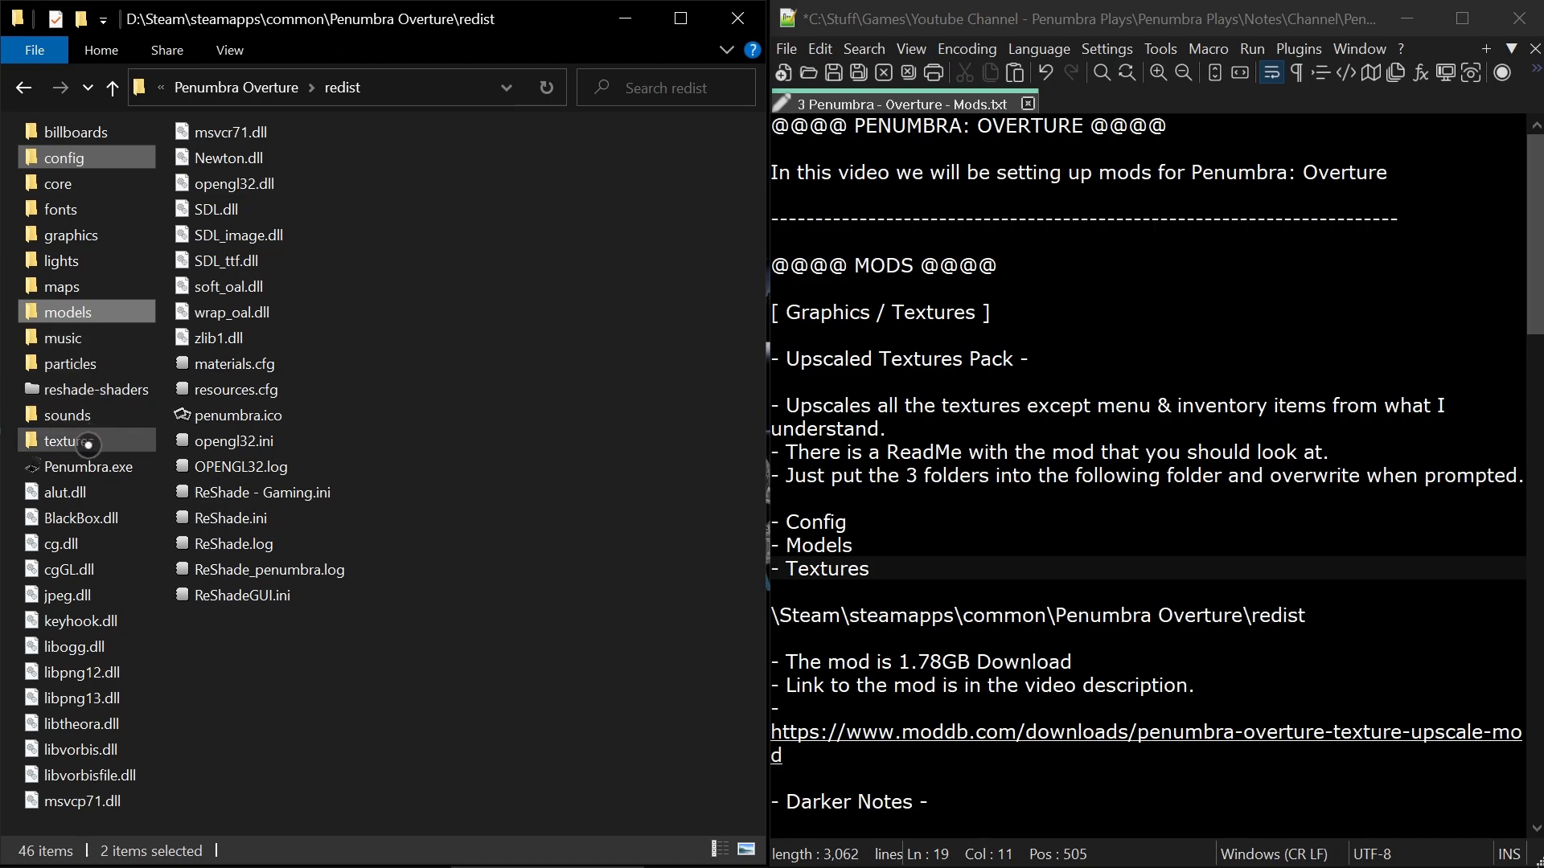
pyautogui.keyDown('ctrl'); pyautogui.click(121, 441); pyautogui.keyUp('ctrl')
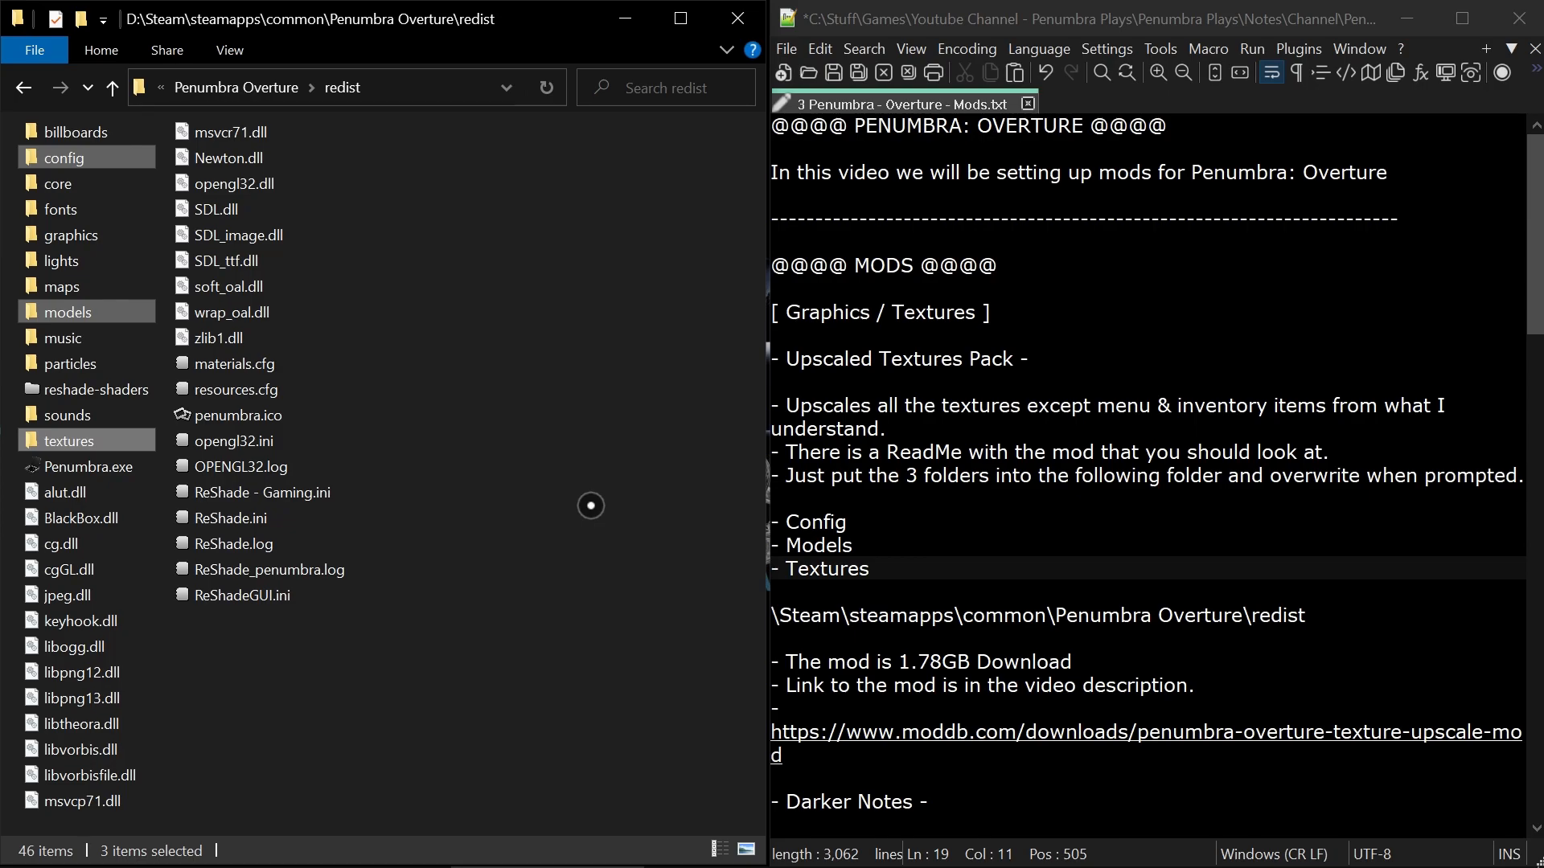
# Prefix the Upscaled Textures Pack install path in the notes with the drive letter D:.
pyautogui.click(1346, 620)
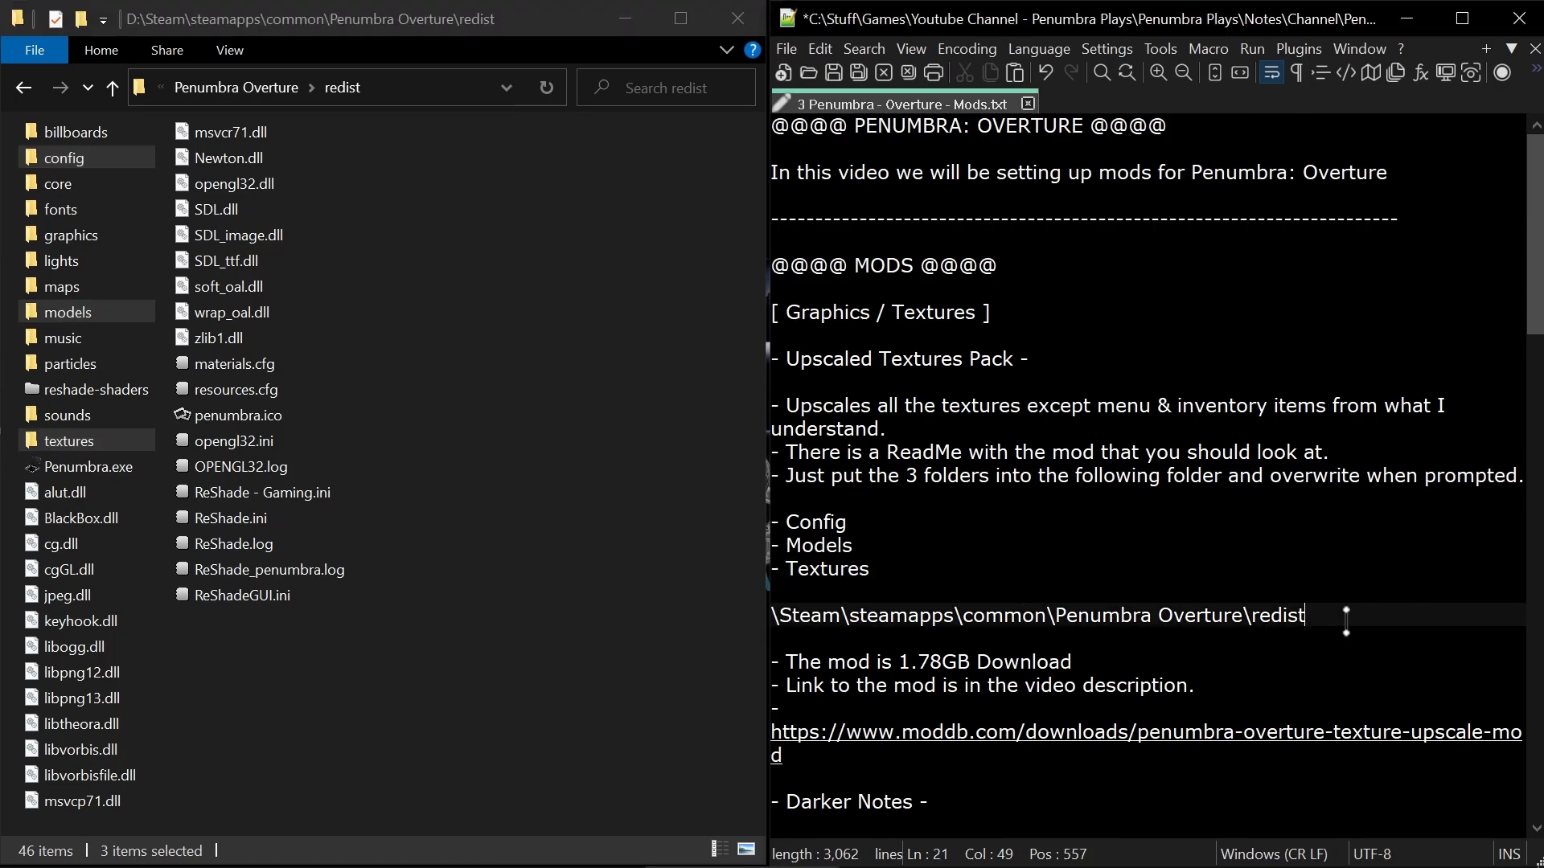
pyautogui.moveTo(1346, 620); pyautogui.dragTo(776, 620)
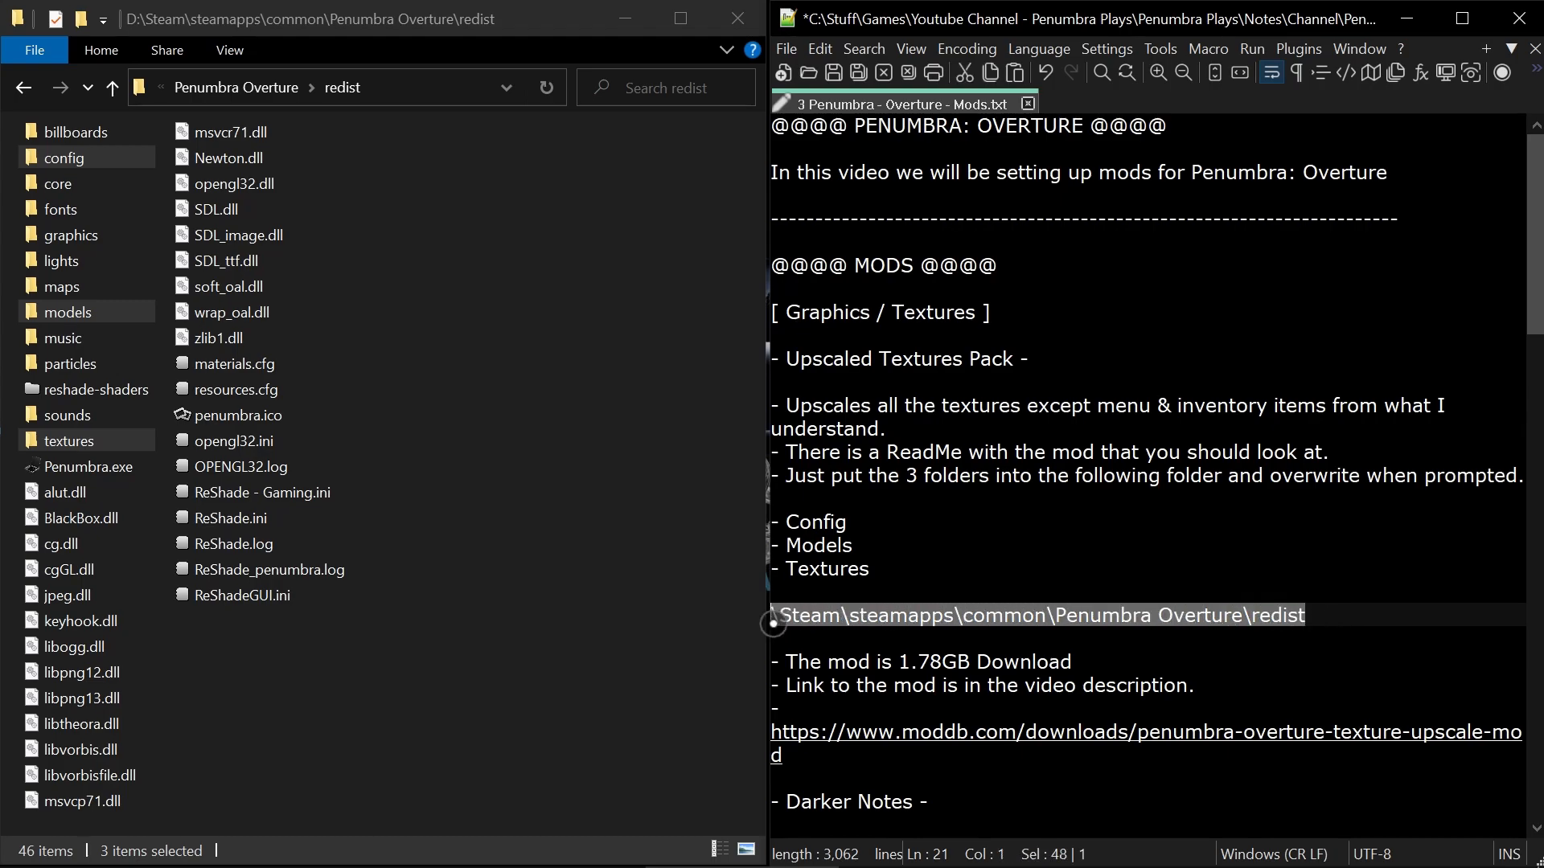
pyautogui.click(773, 616)
pyautogui.write('D:')
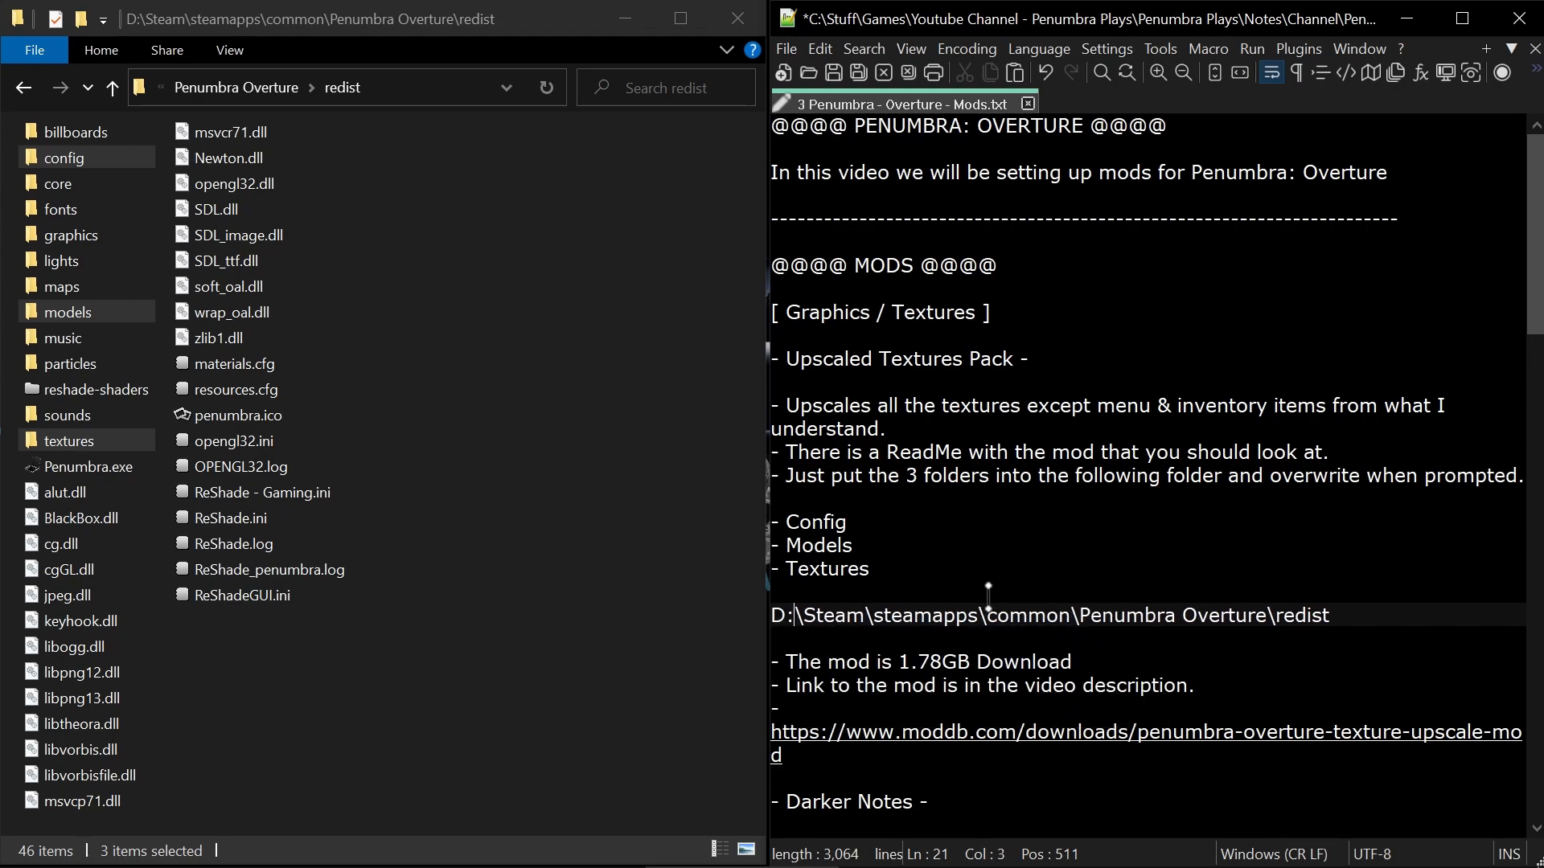
# Highlight the pack's download size in the notes, followed by the text from the MODS heading to the ModDB link.
pyautogui.moveTo(900, 661); pyautogui.dragTo(967, 659)
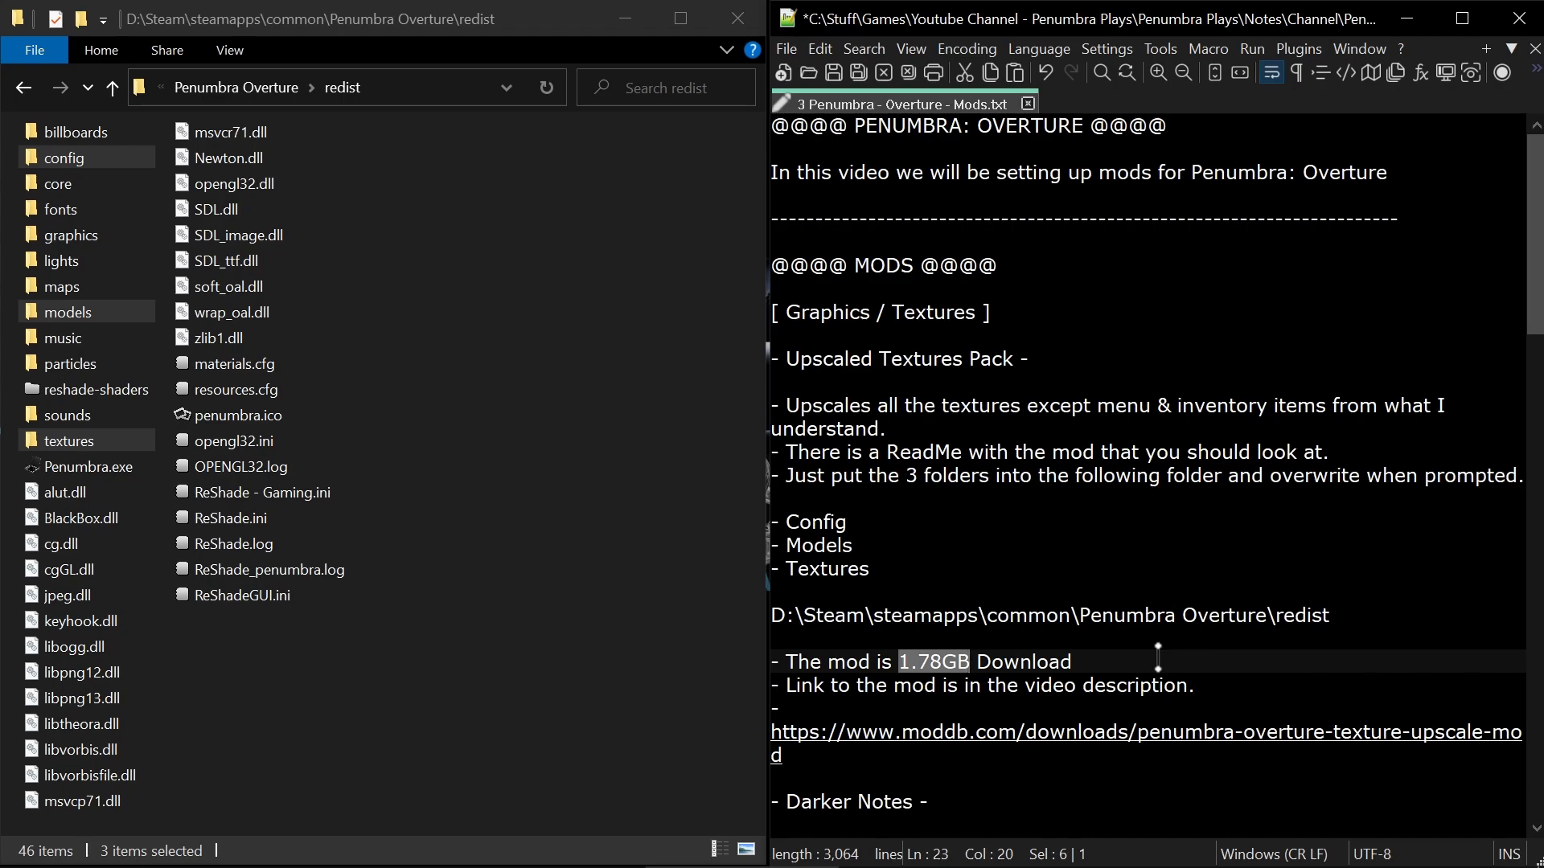
pyautogui.moveTo(871, 755); pyautogui.dragTo(774, 262)
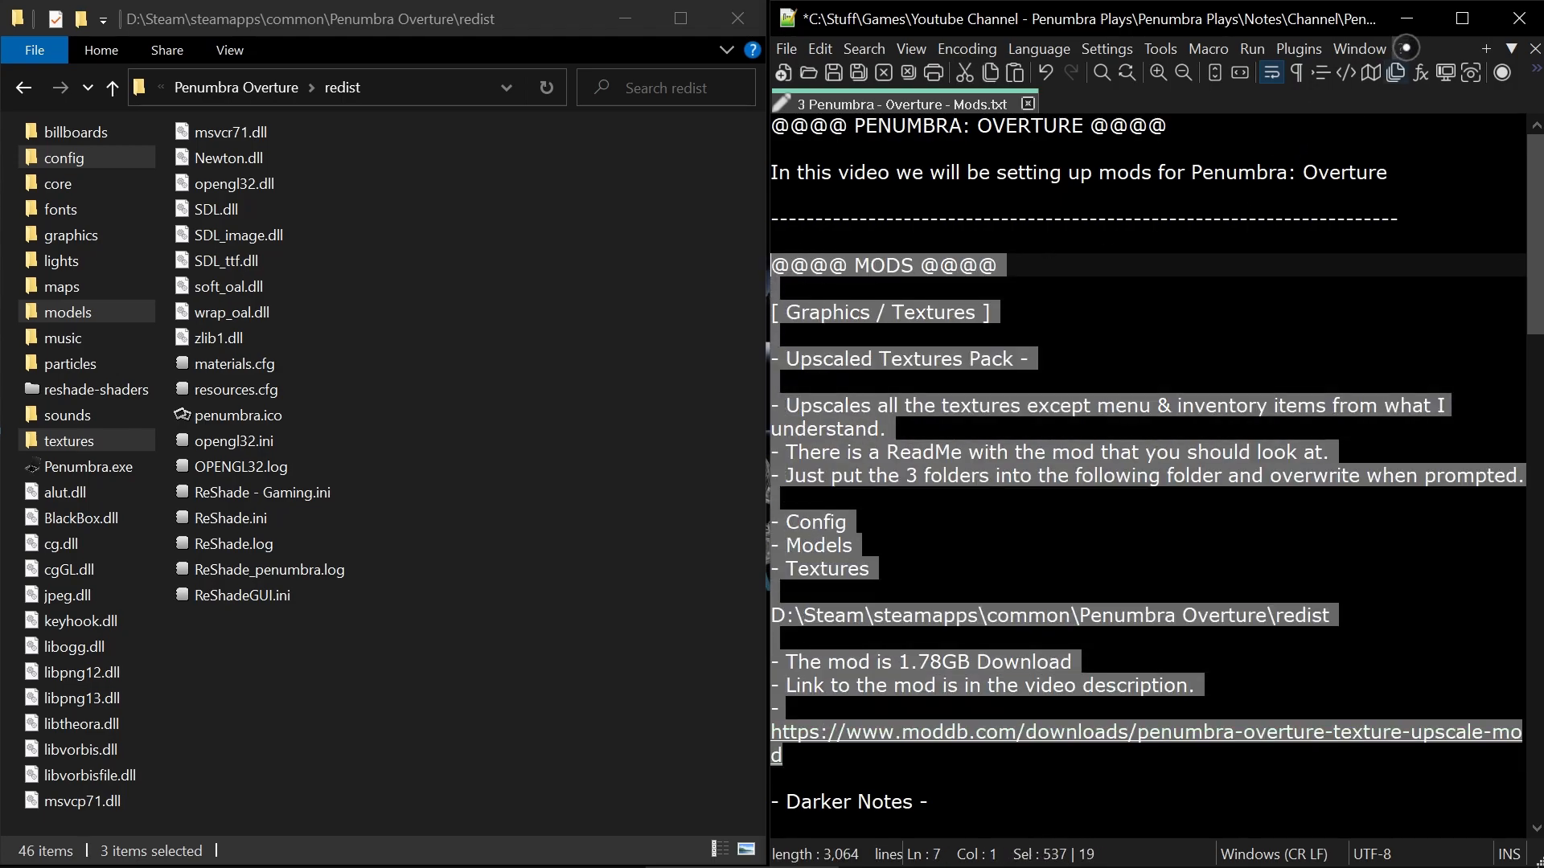
# Minimize the notes and folder windows, view the Upscale Texture - Example.png comparison full screen, and close it.
pyautogui.click(1406, 17)
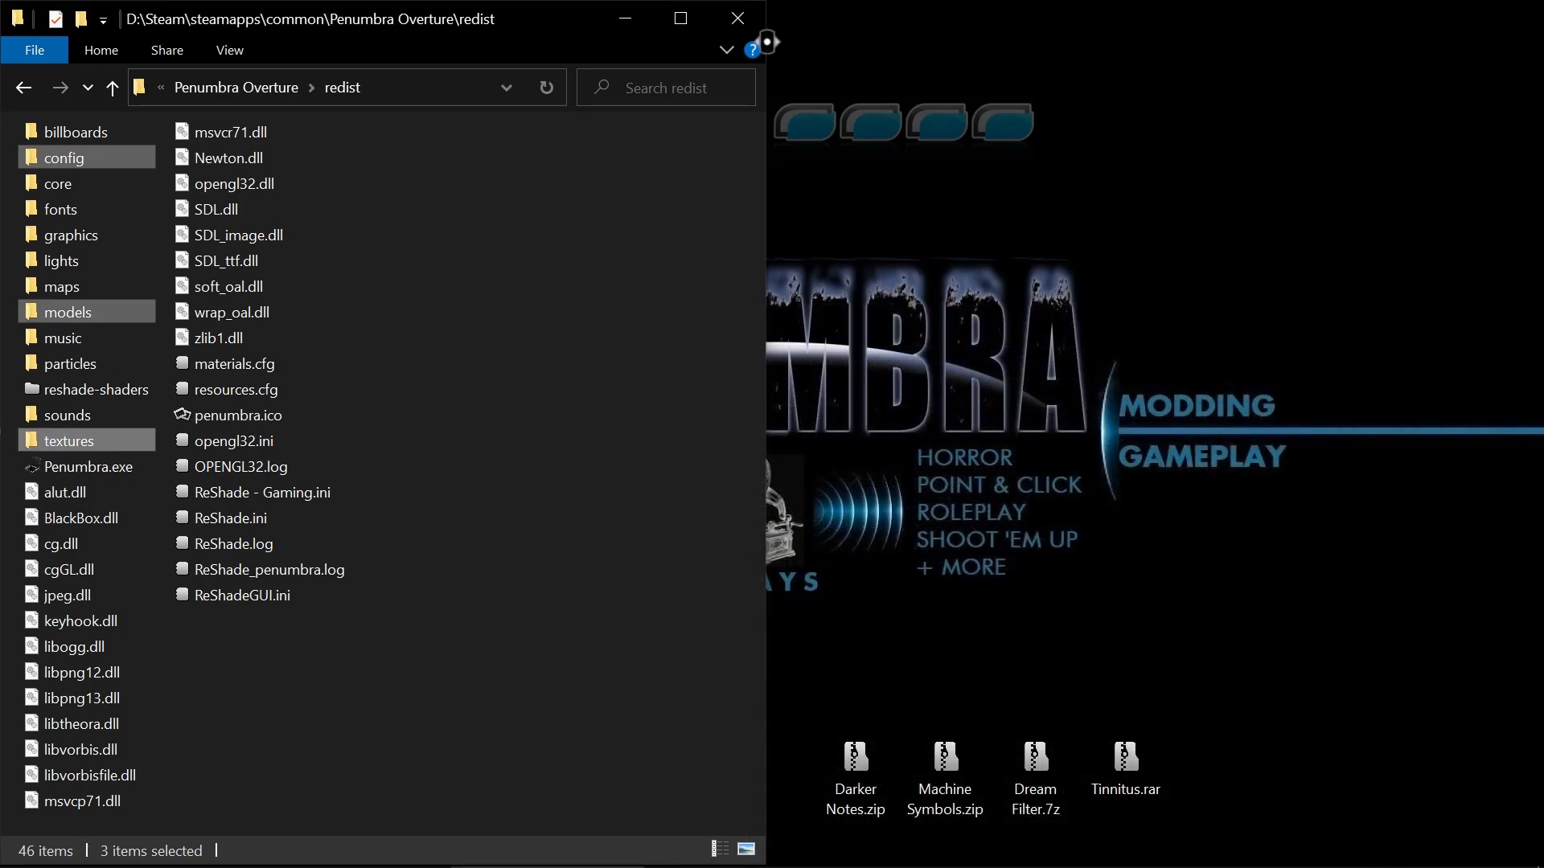
pyautogui.click(617, 24)
pyautogui.doubleClick(391, 813)
pyautogui.doubleClick(786, 533)
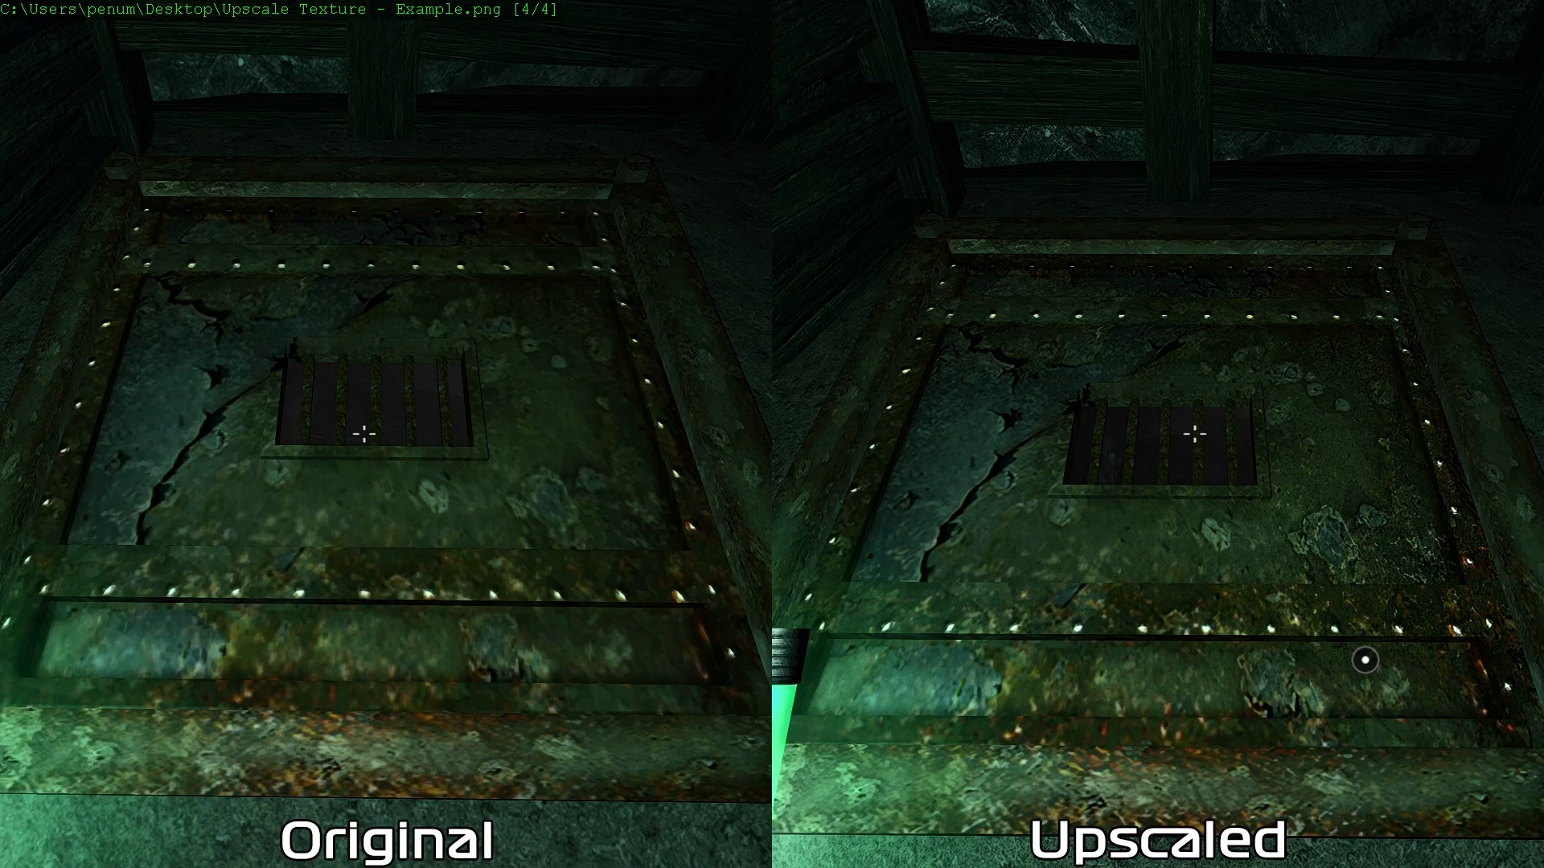
pyautogui.press('Escape')
pyautogui.press('Escape')
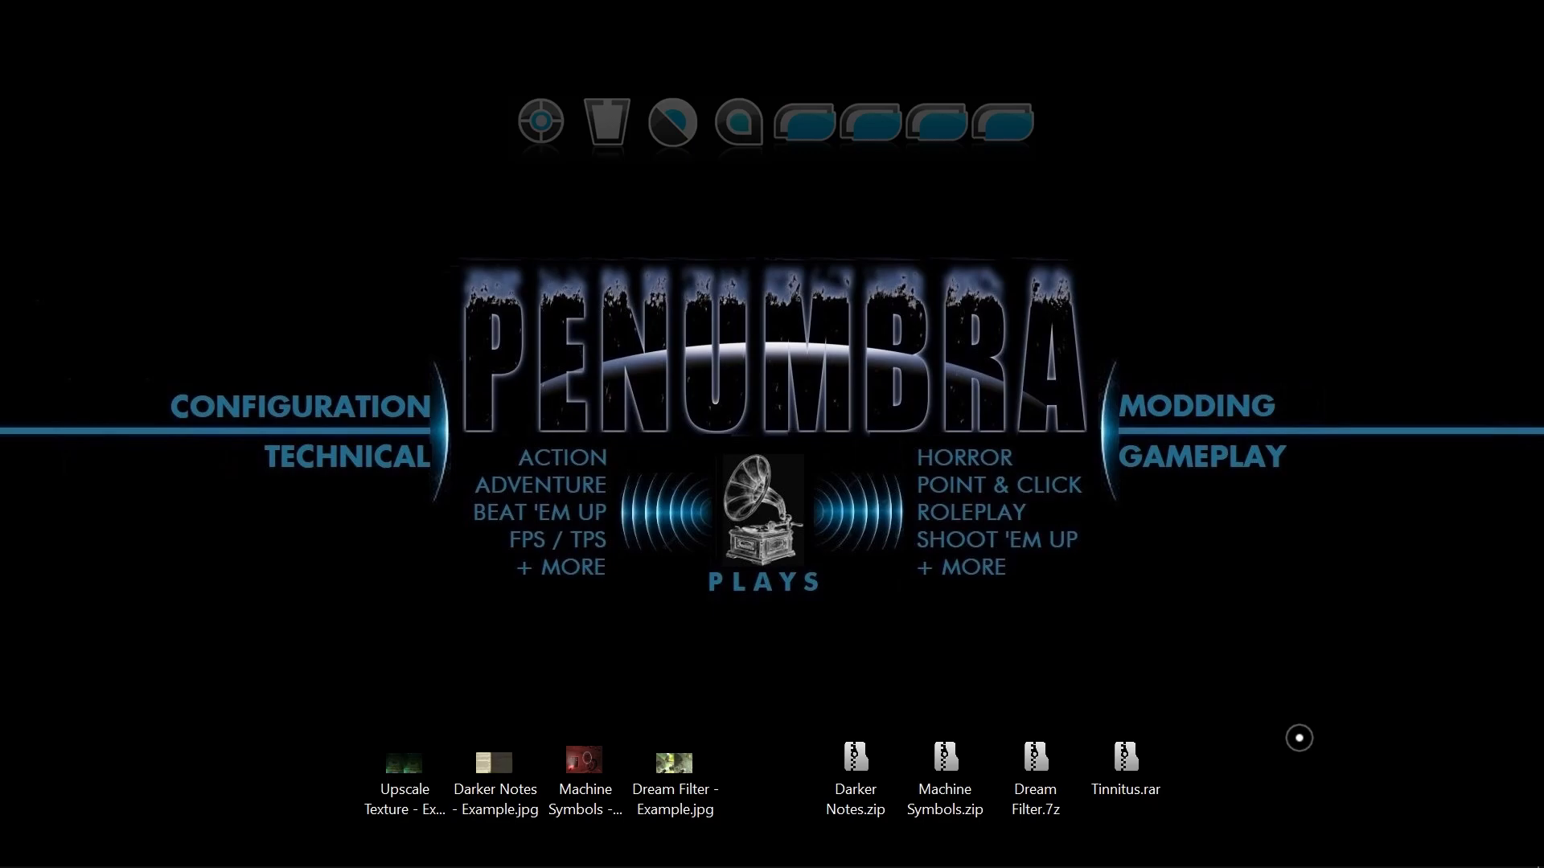
# Restore the redist folder and mod notes windows side by side and clear the text selection in the notes.
pyautogui.moveTo(876, 857)
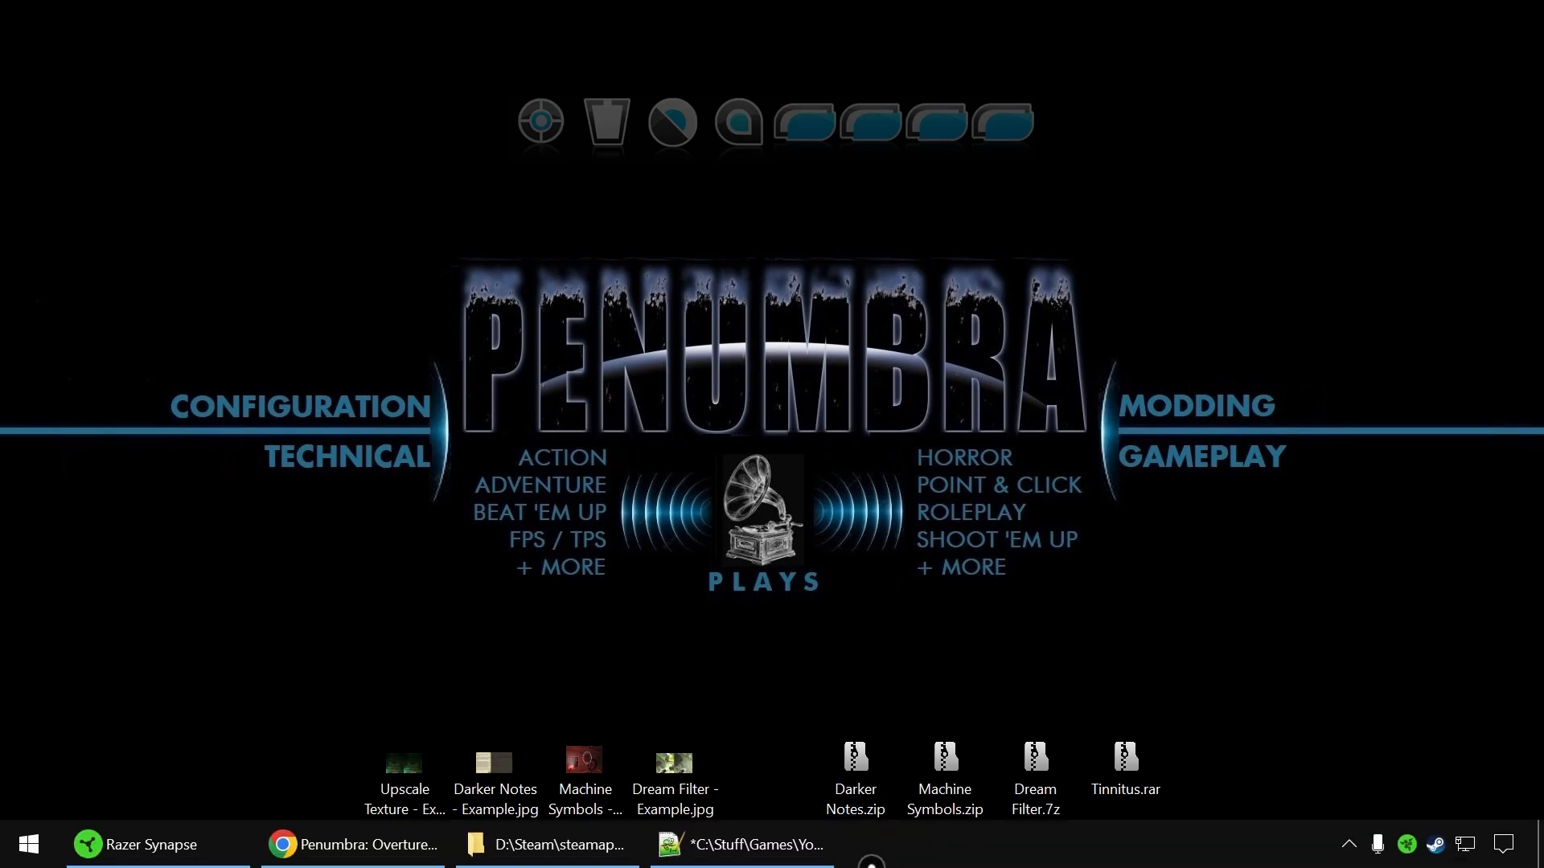
pyautogui.click(545, 854)
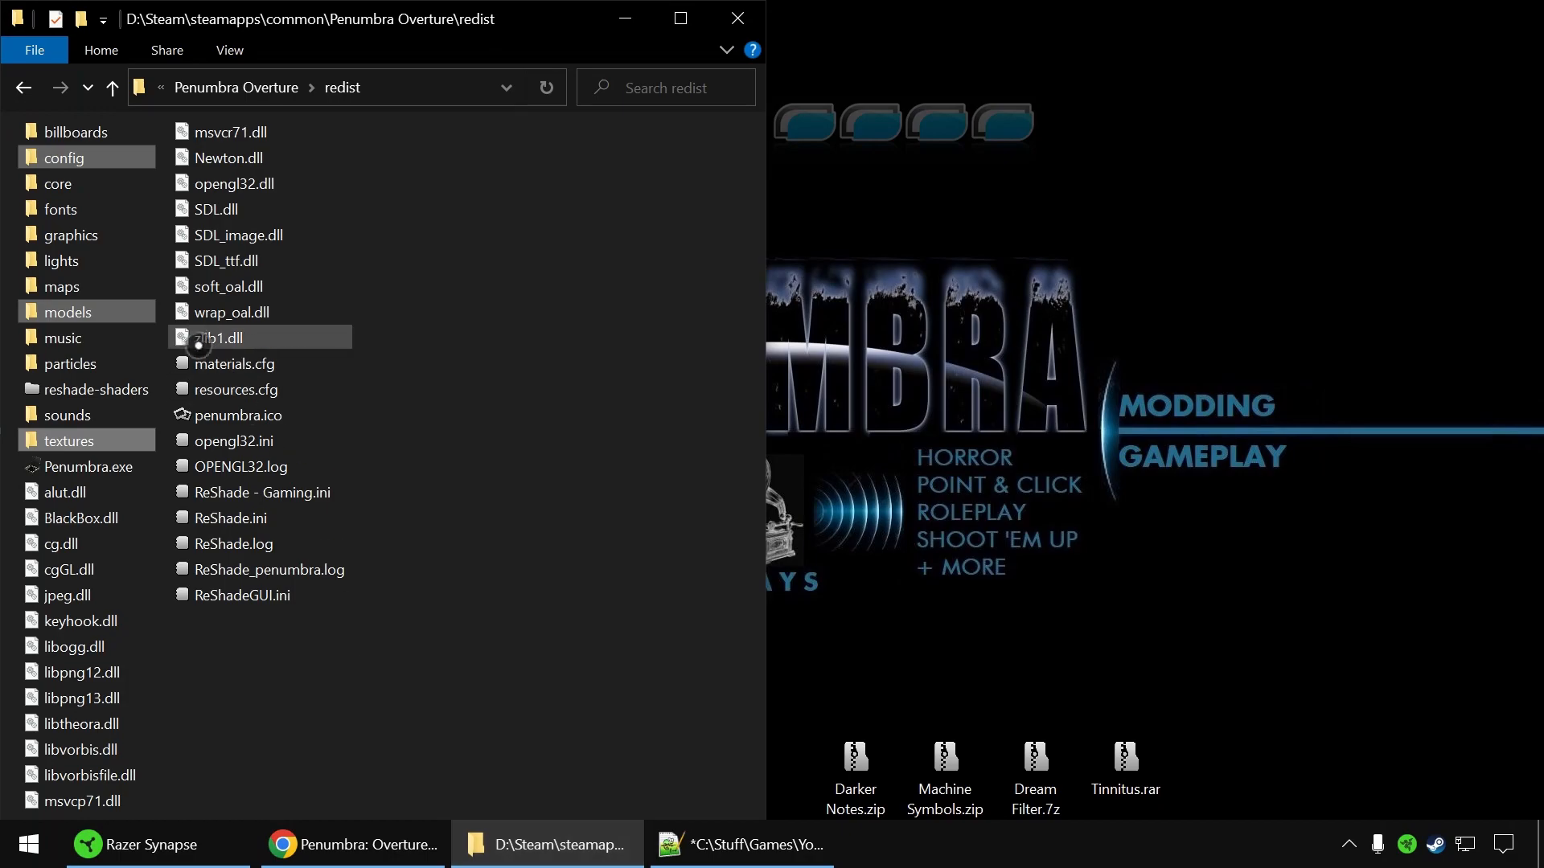
pyautogui.click(796, 857)
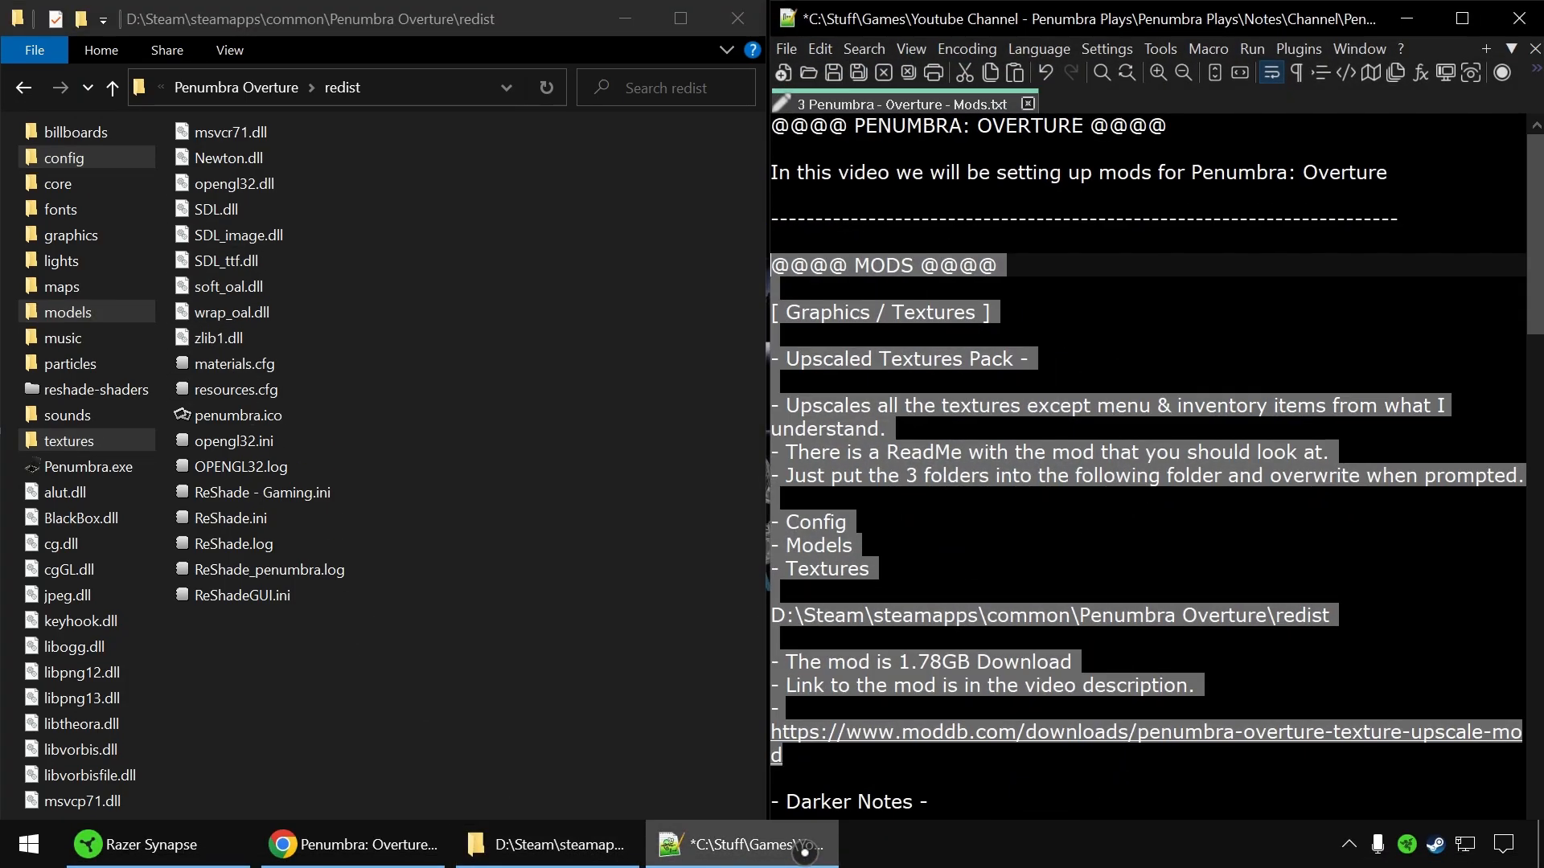
pyautogui.click(1186, 545)
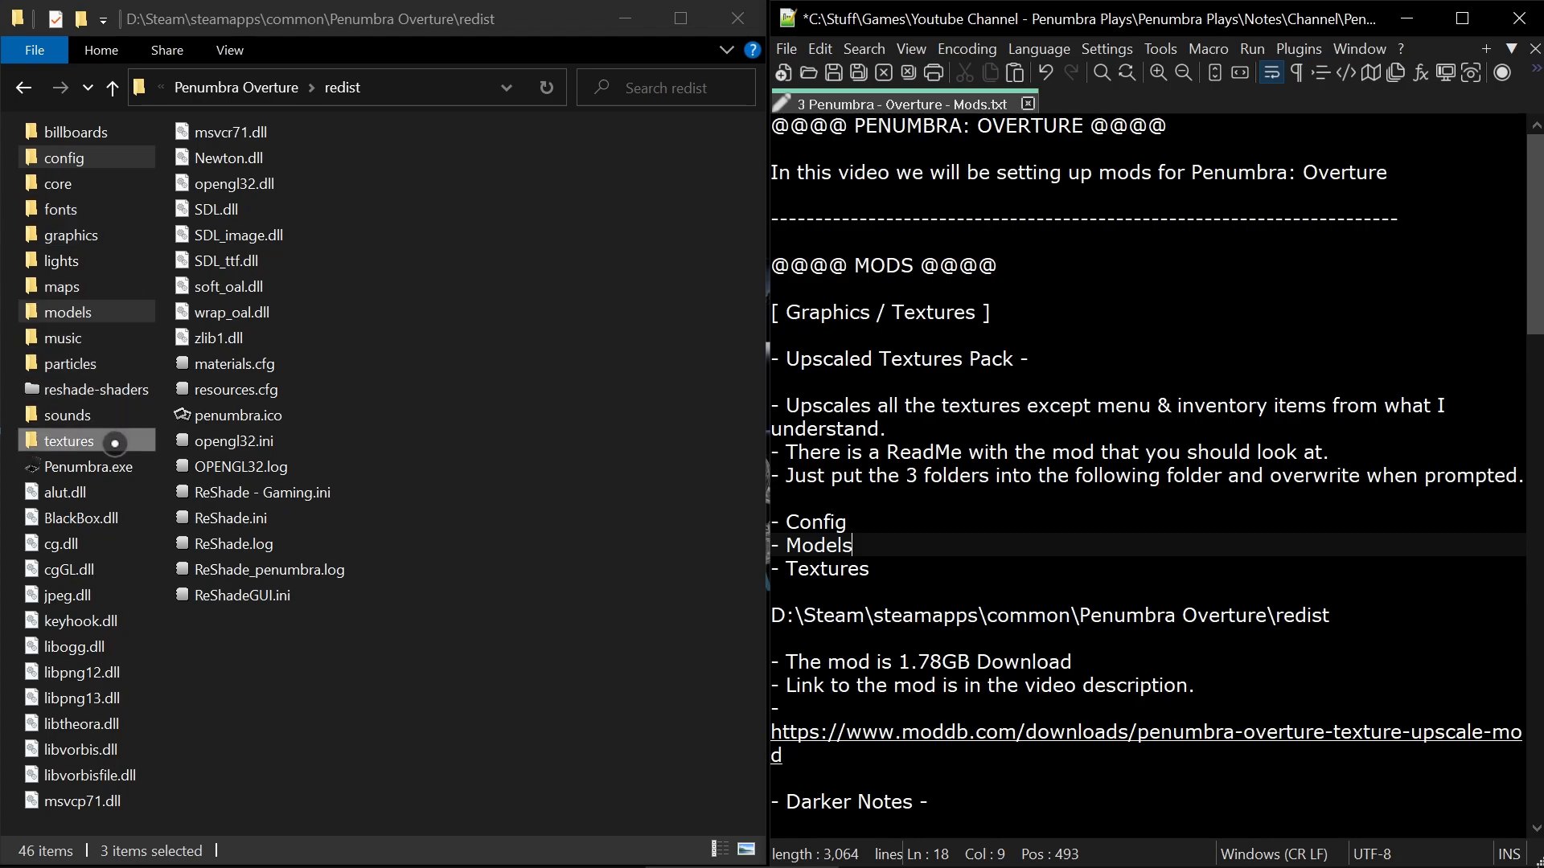
# Check the combined properties of the config, models and textures folders, close the dialog and deselect them.
pyautogui.click(87, 439)
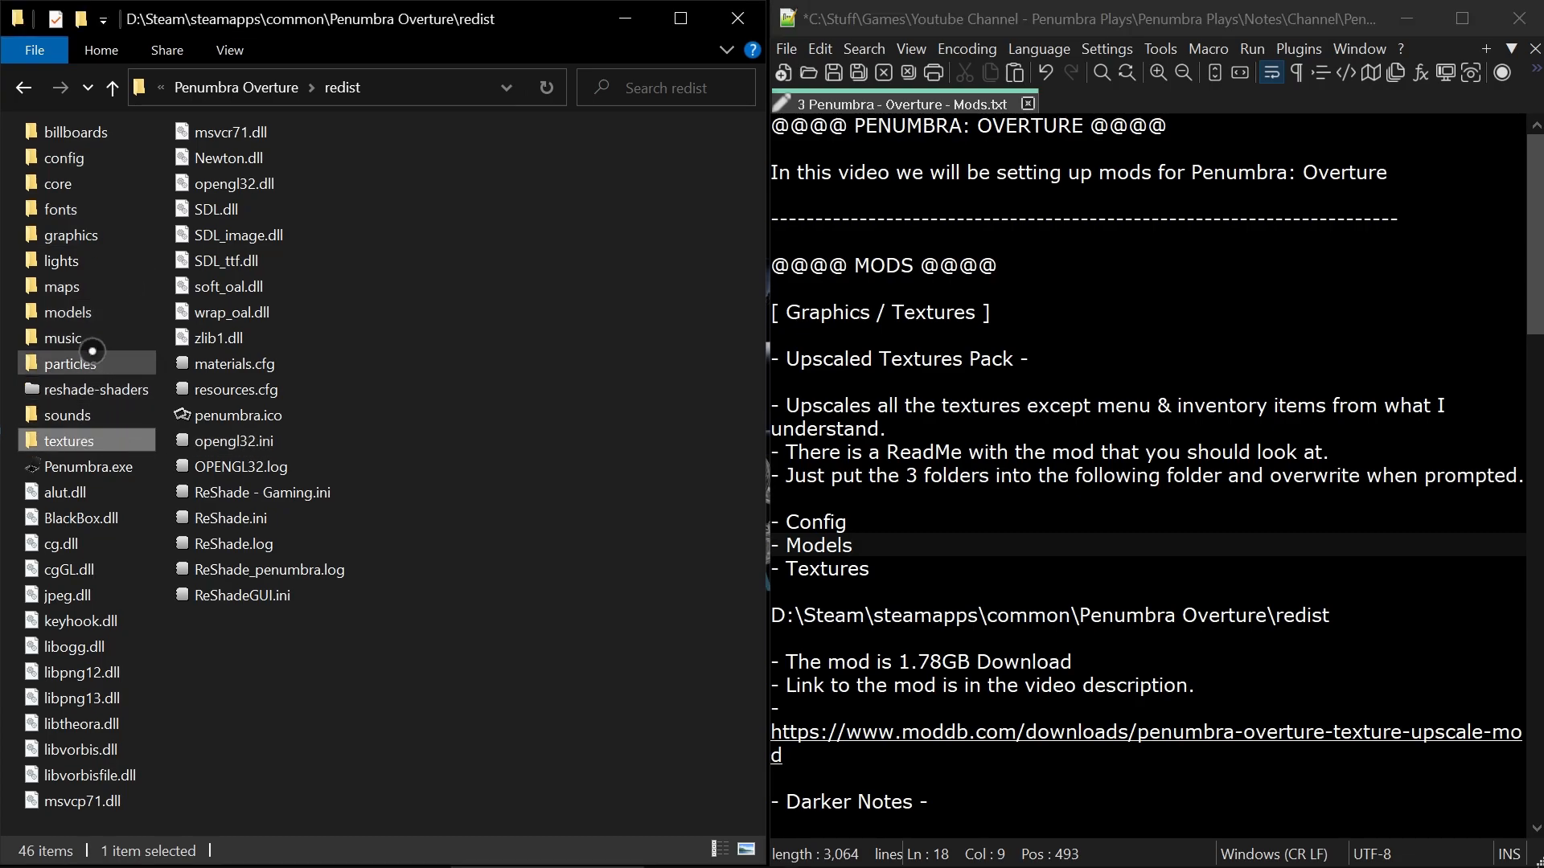
pyautogui.keyDown('ctrl'); pyautogui.click(100, 159); pyautogui.keyUp('ctrl')
pyautogui.rightClick(100, 159)
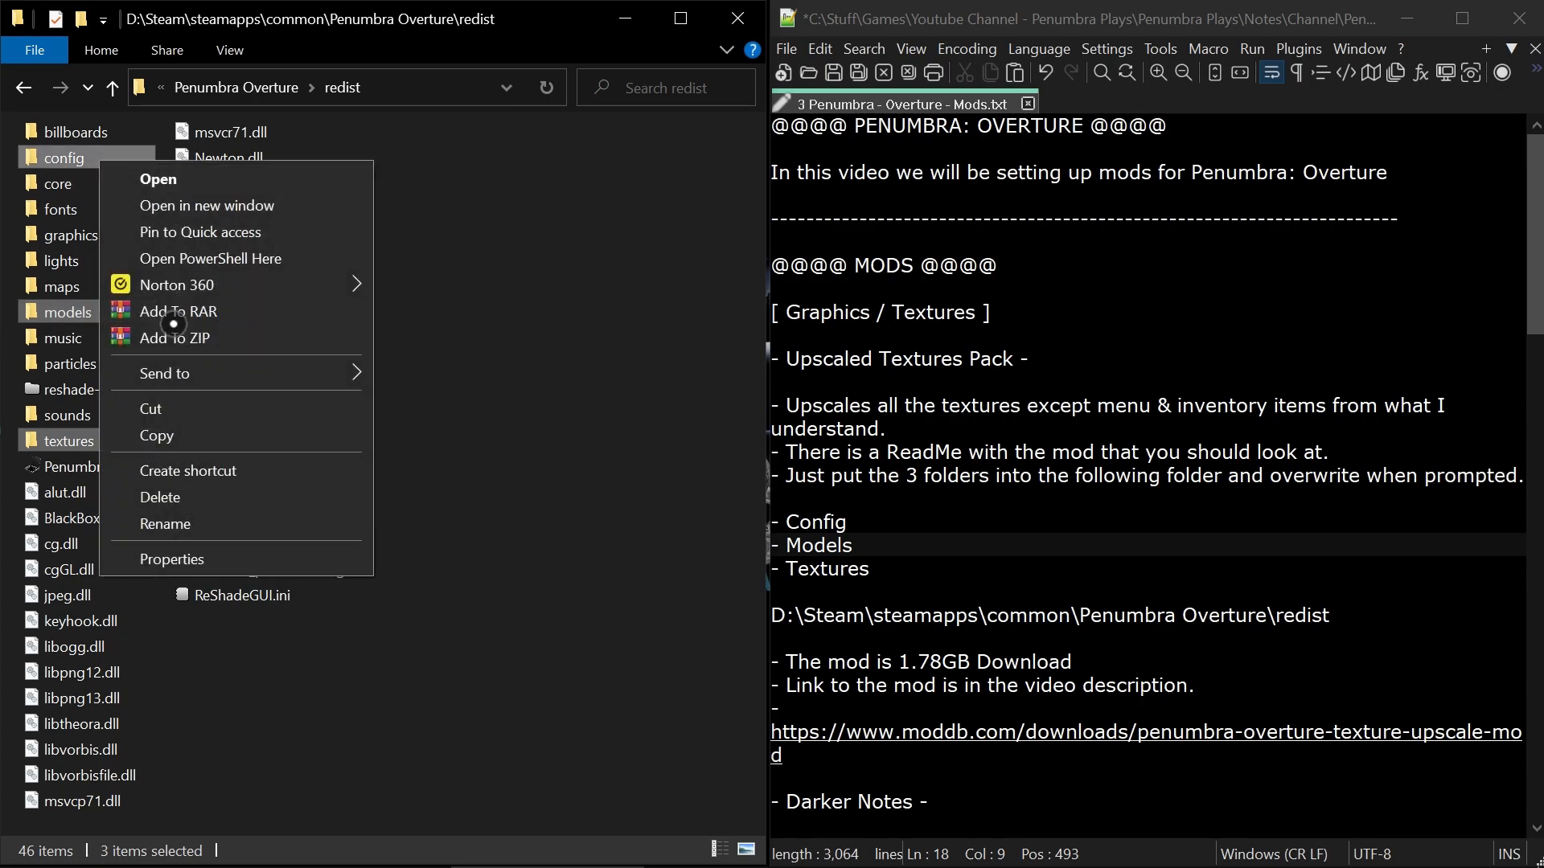
pyautogui.click(208, 554)
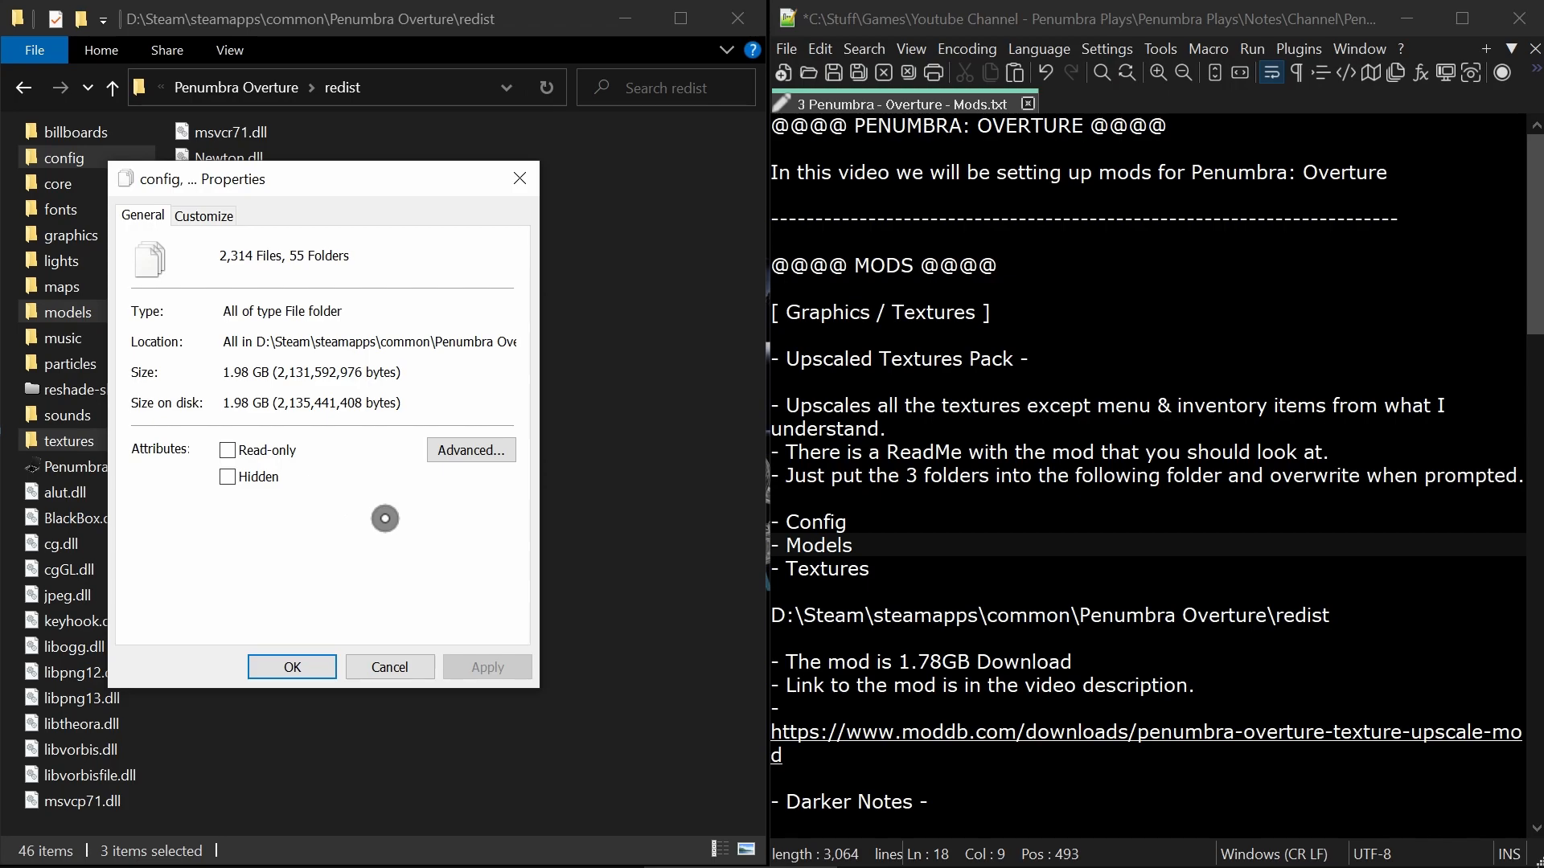
pyautogui.click(383, 668)
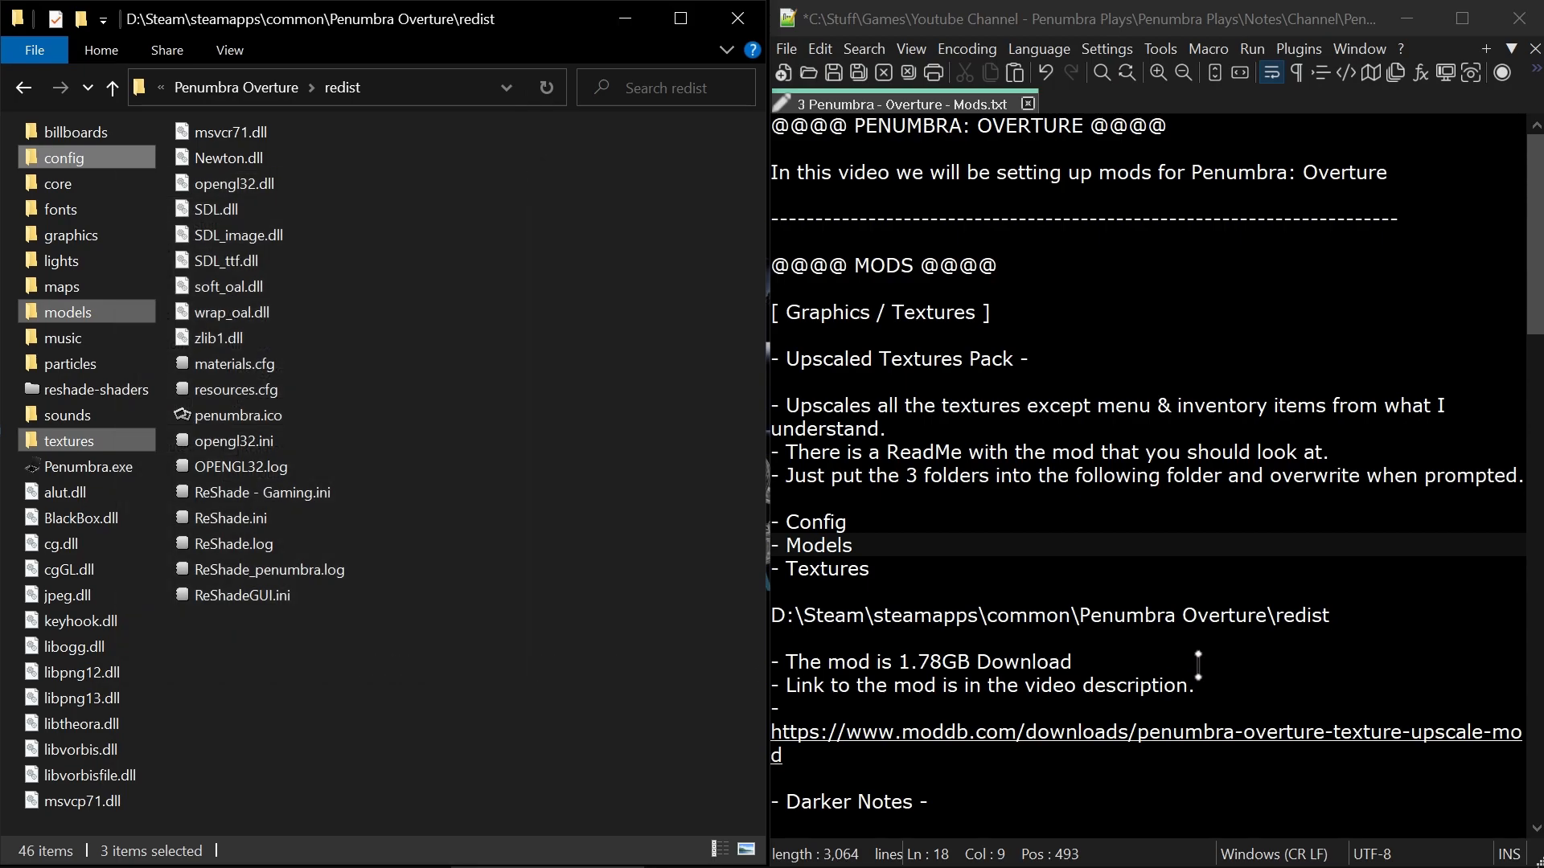
pyautogui.click(649, 619)
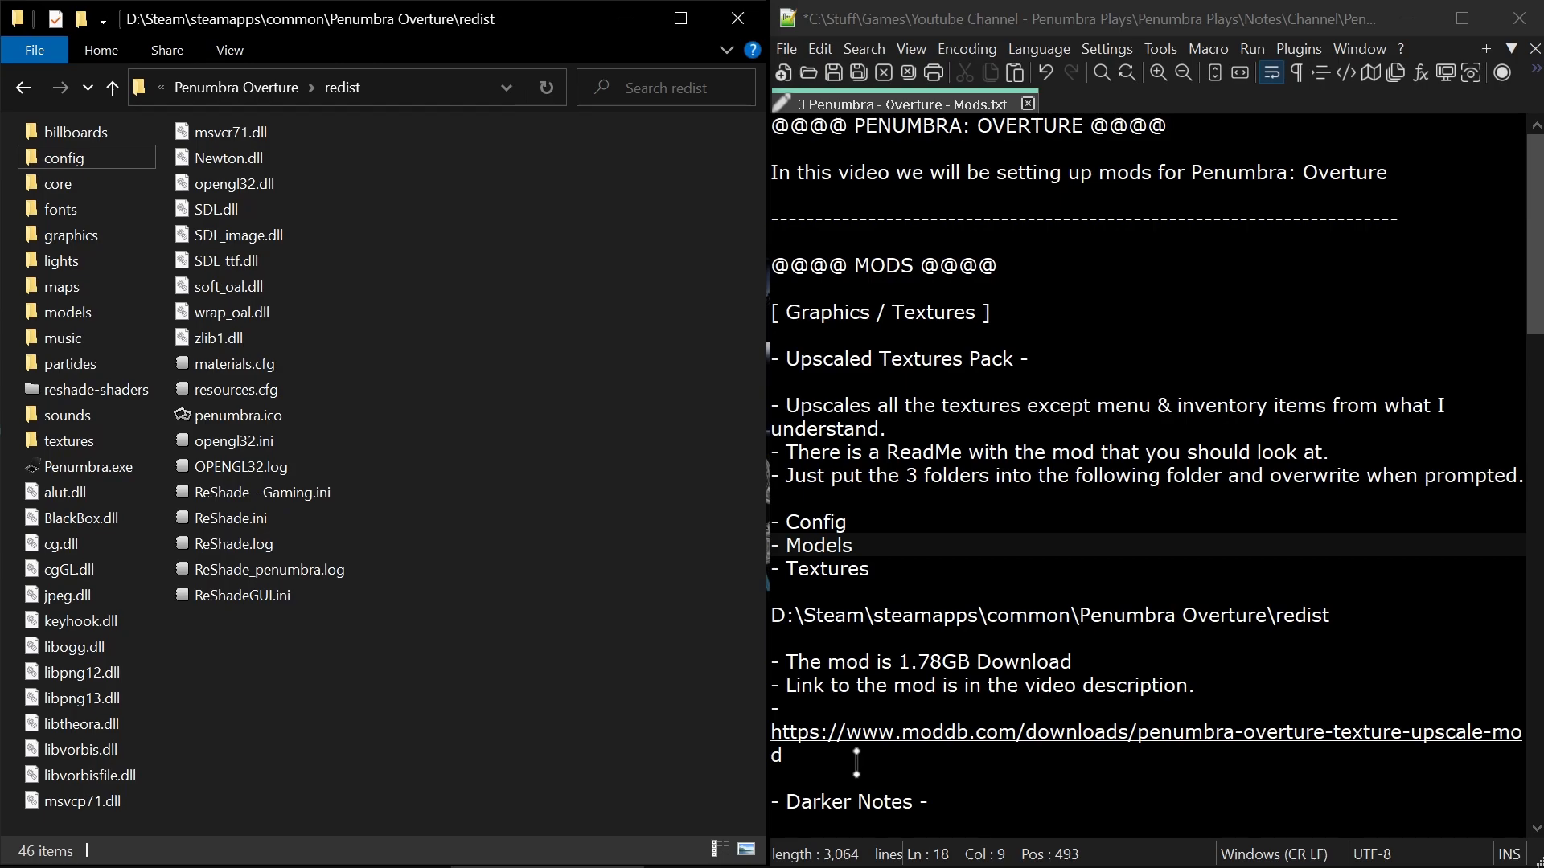
# Delete the introduction and Upscaled Textures Pack section from the notes so they start at the Darker Notes heading.
pyautogui.moveTo(856, 762); pyautogui.dragTo(676, 76)
pyautogui.press('Delete')
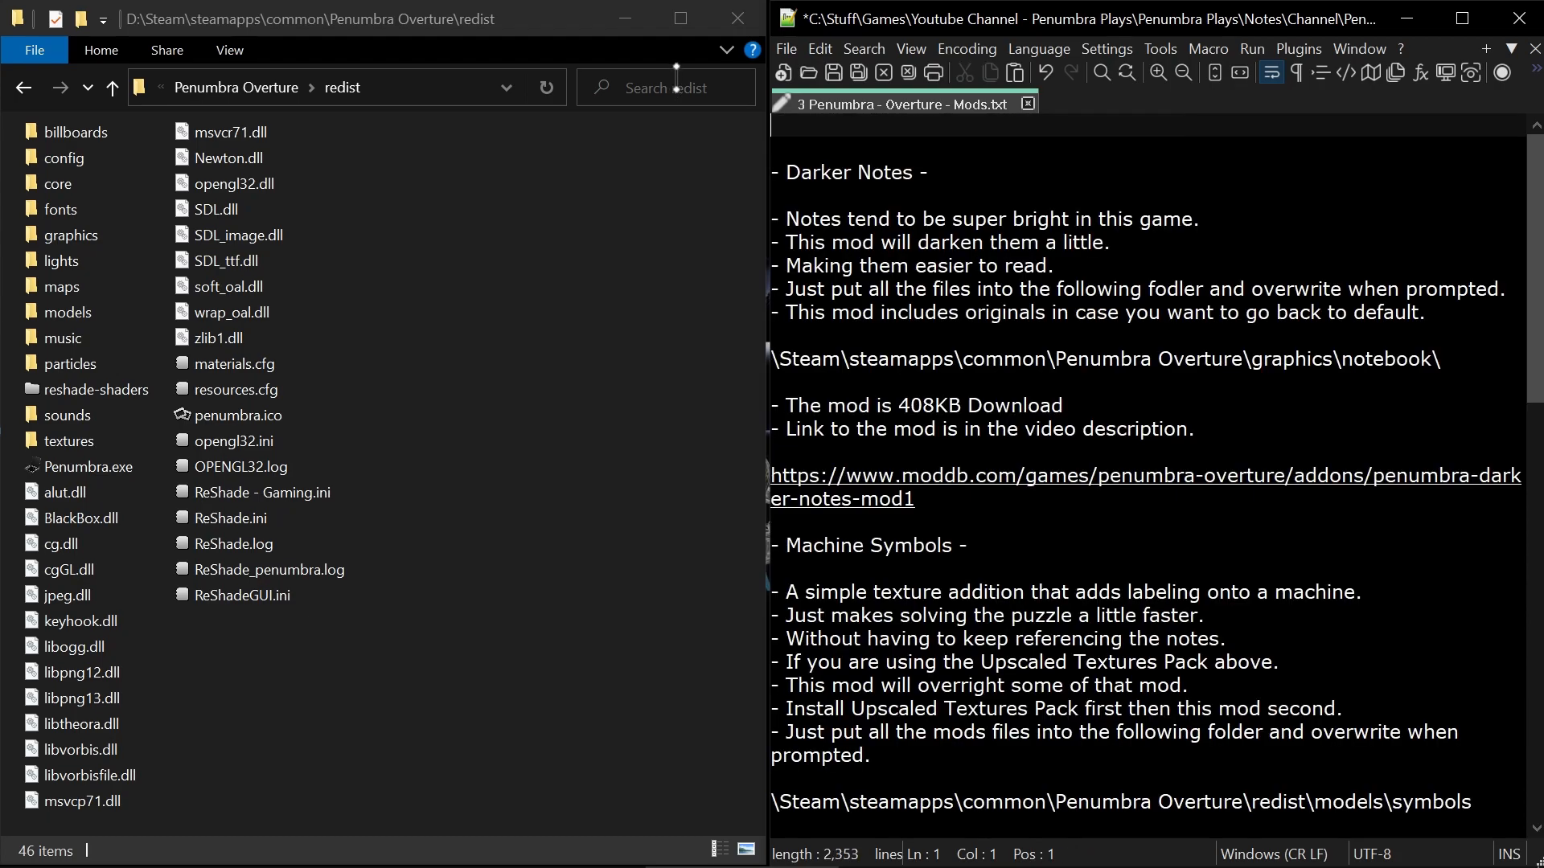
pyautogui.press('Delete')
pyautogui.press('Delete')
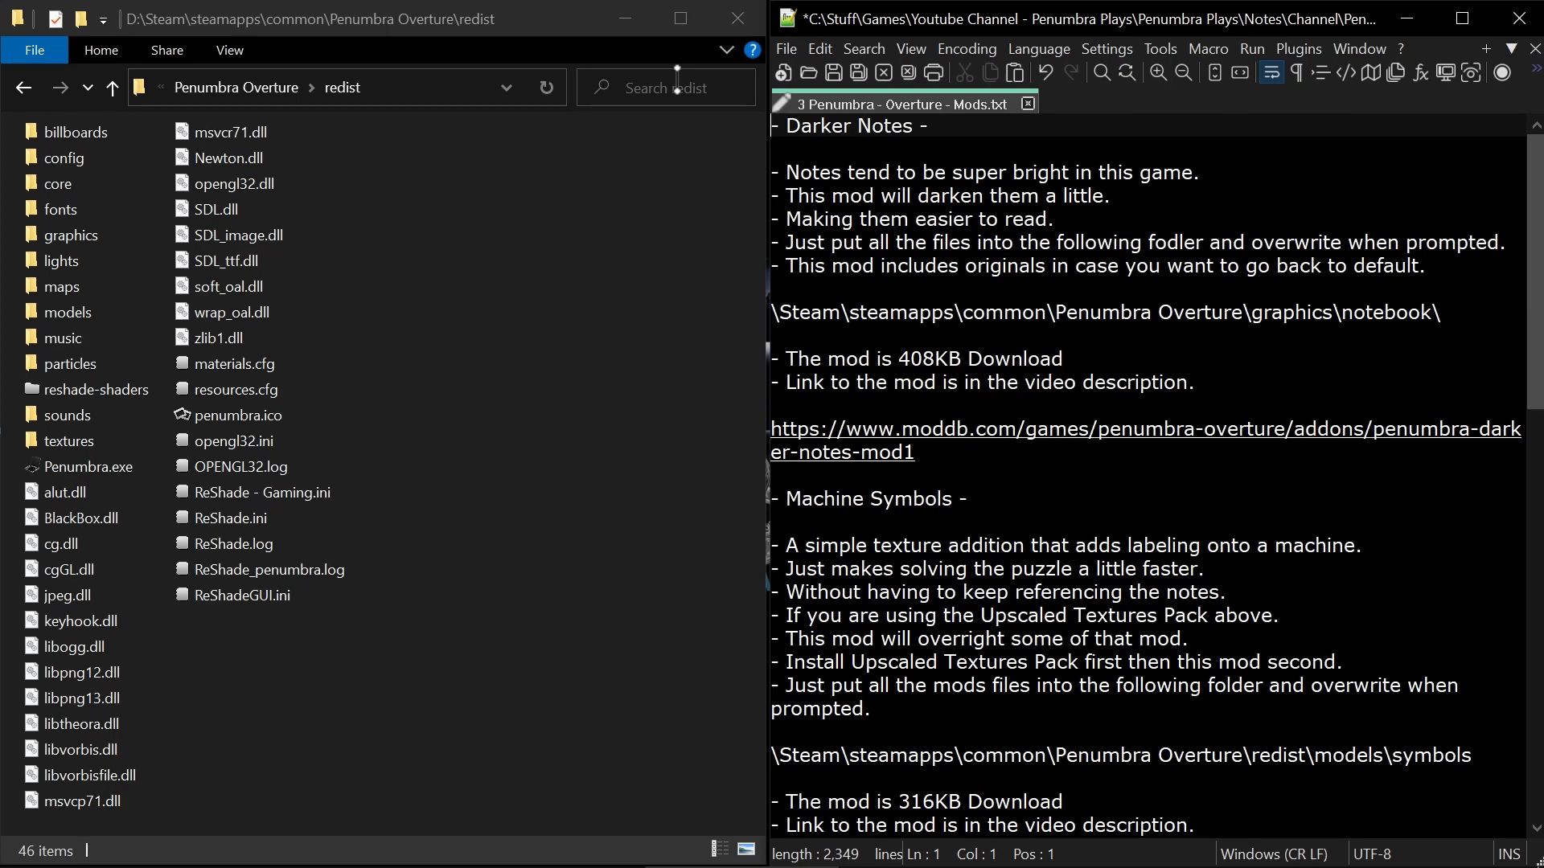
# Minimize the folder and notes windows, view the Darker Notes - Example.jpg comparison full screen, and close it.
pyautogui.click(626, 18)
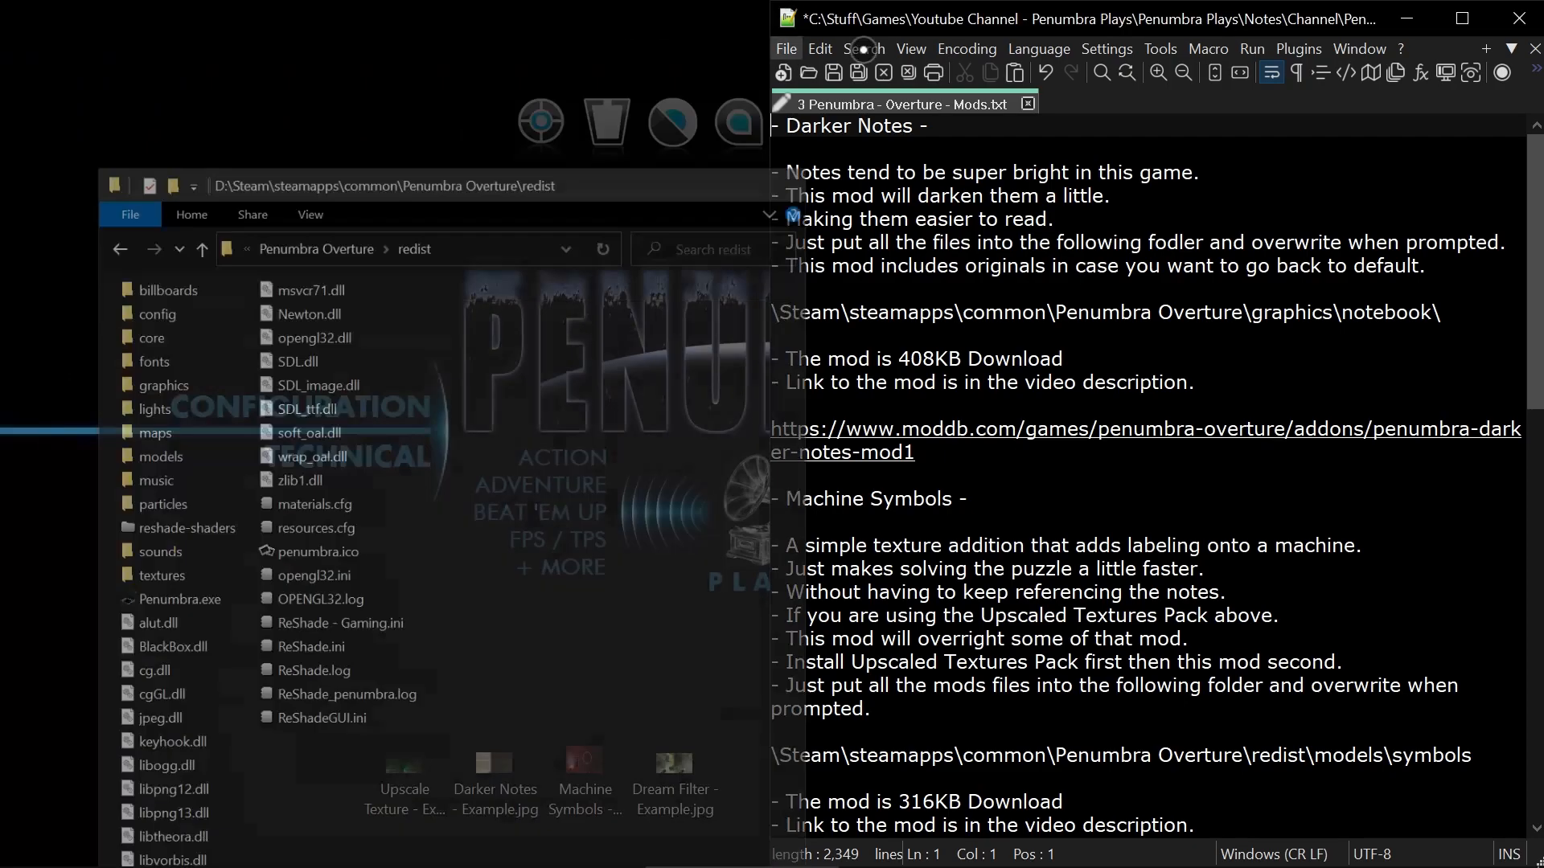
pyautogui.click(1406, 18)
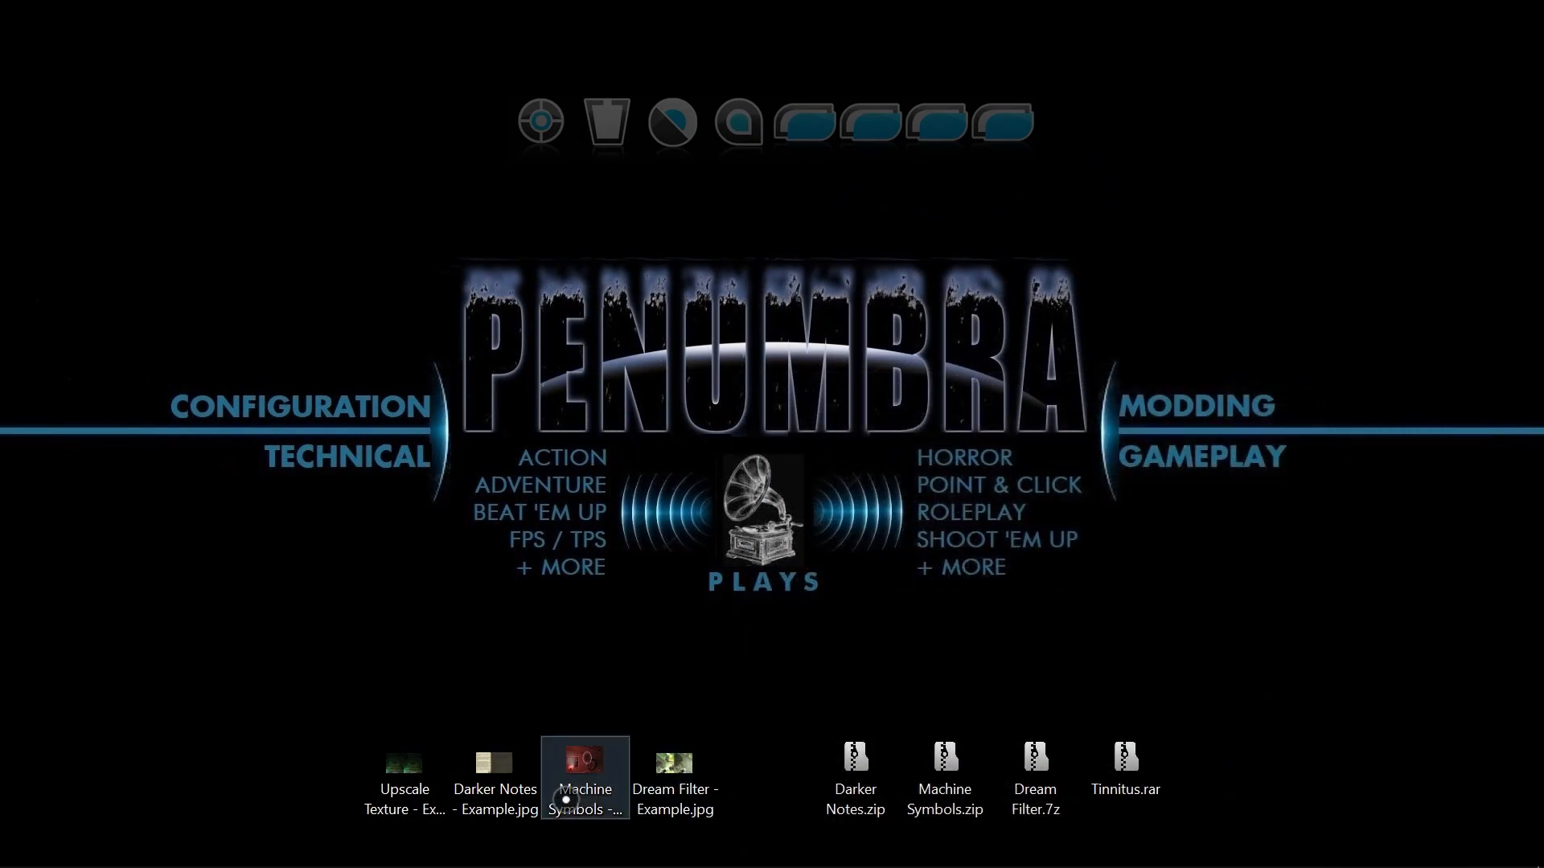
pyautogui.doubleClick(494, 762)
pyautogui.doubleClick(882, 245)
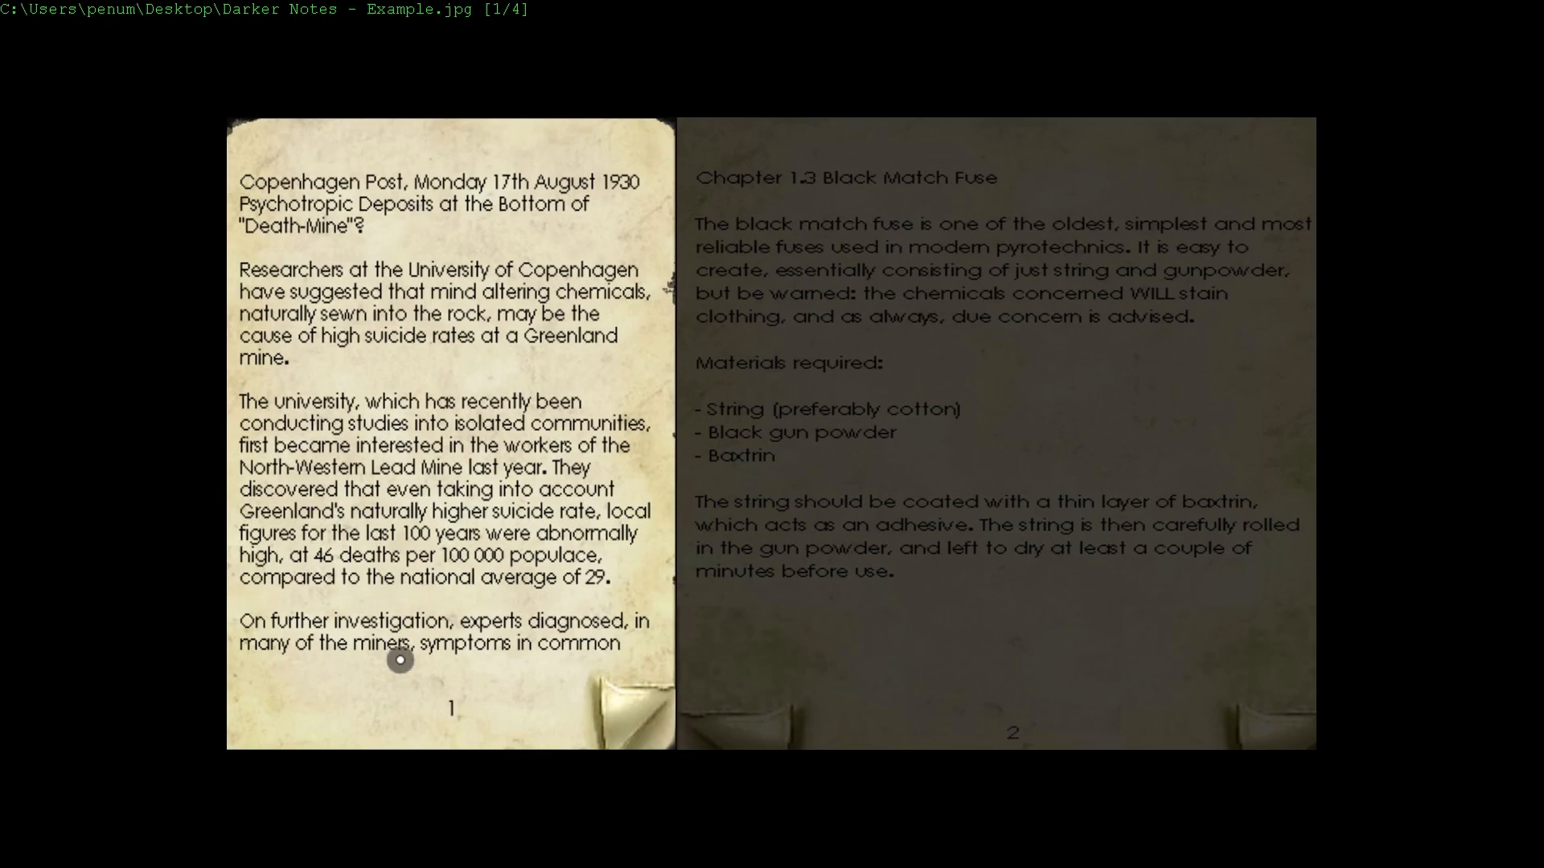
pyautogui.doubleClick(672, 603)
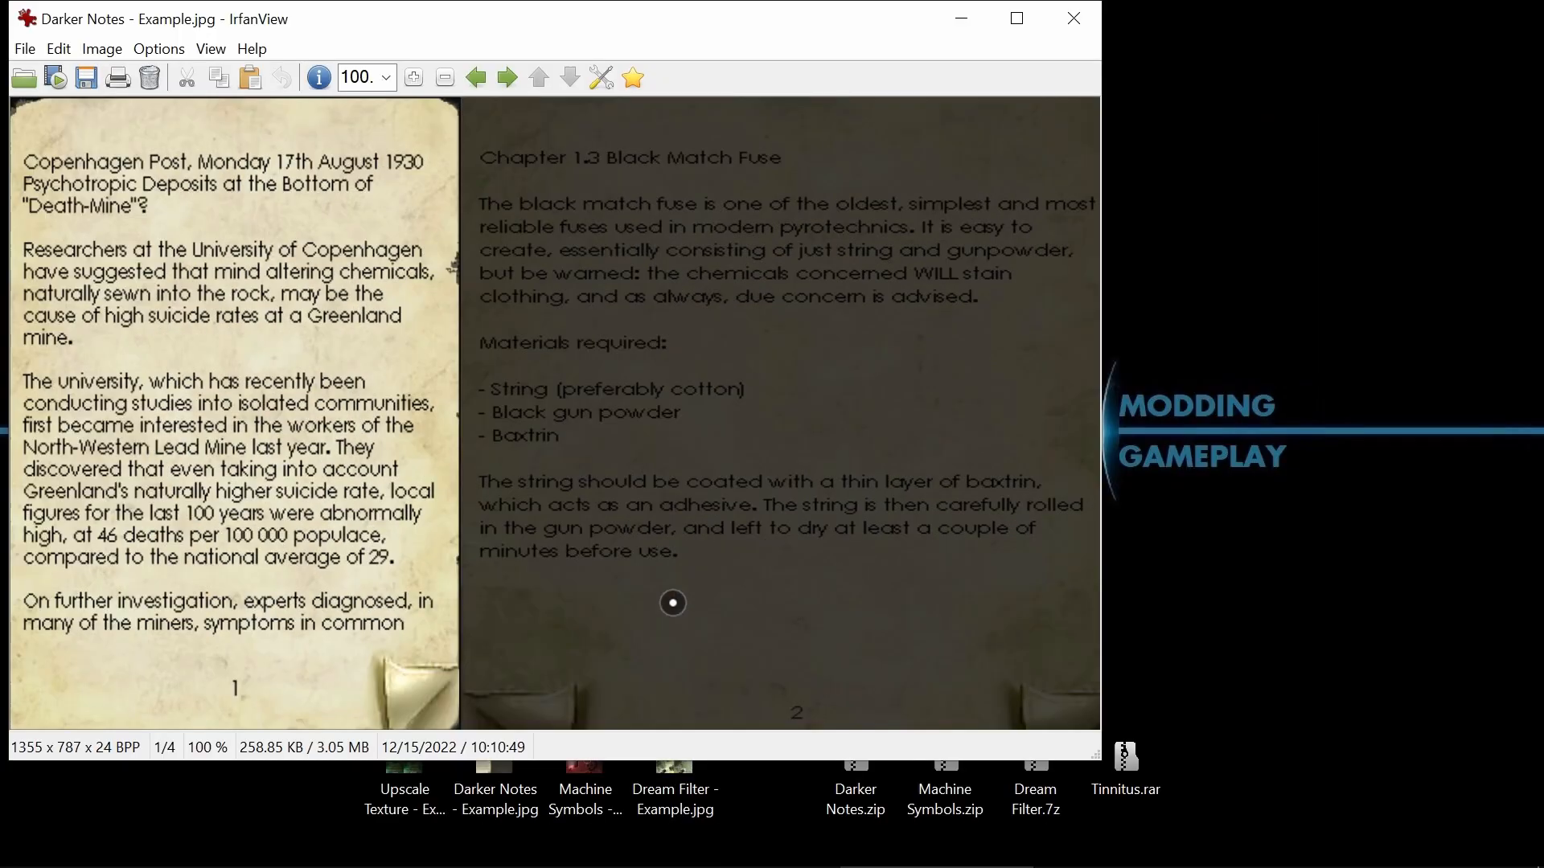
pyautogui.press('Escape')
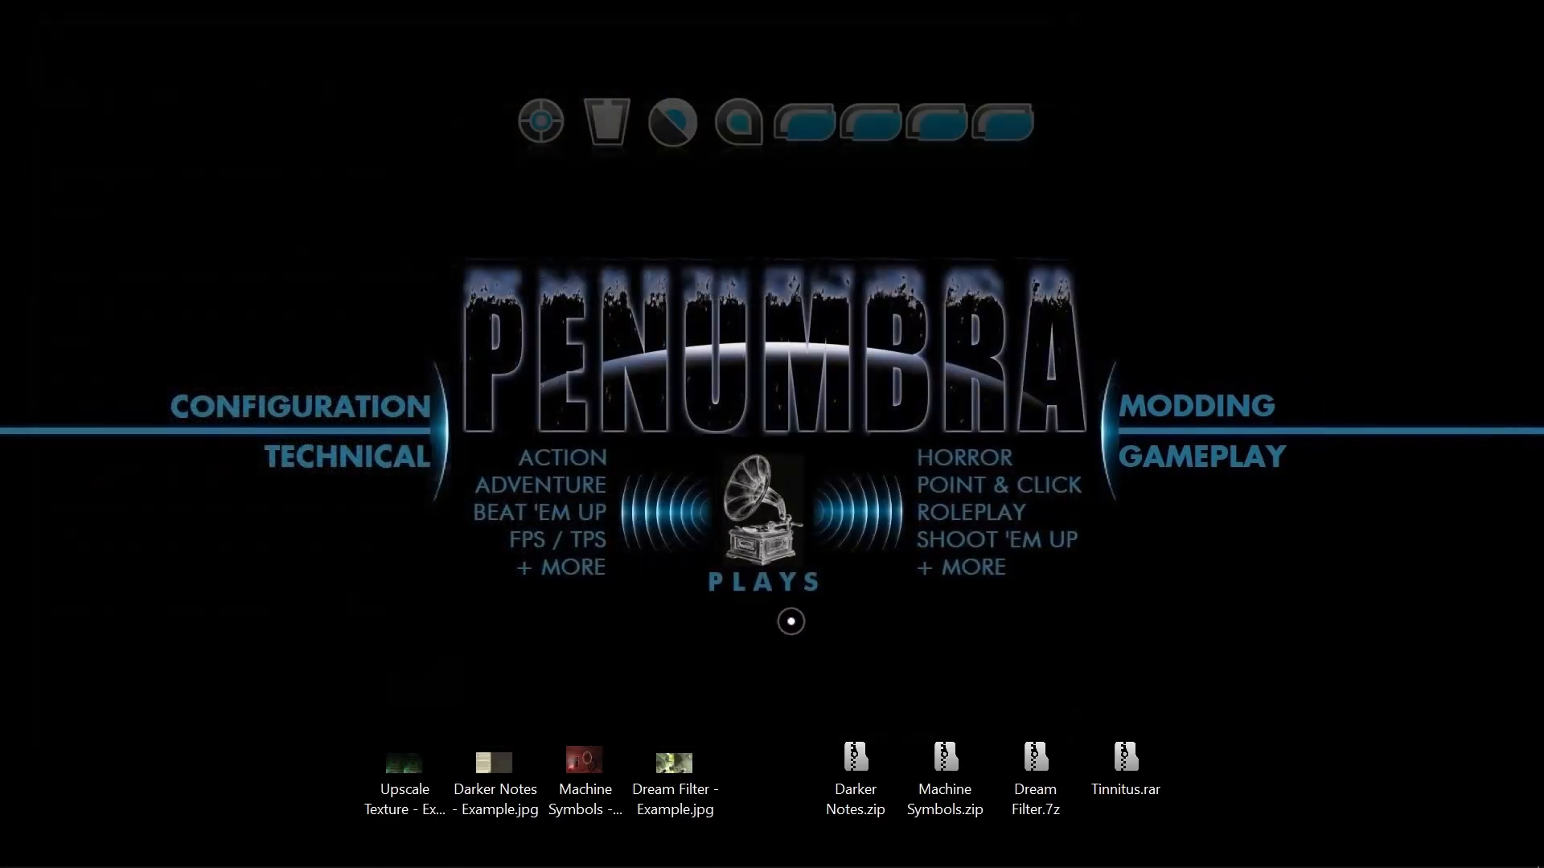
# Open Darker Notes.zip from the desktop, enter its darknote folder and move the archive window to the middle of the desktop.
pyautogui.doubleClick(875, 761)
pyautogui.moveTo(451, 315); pyautogui.dragTo(1266, 177)
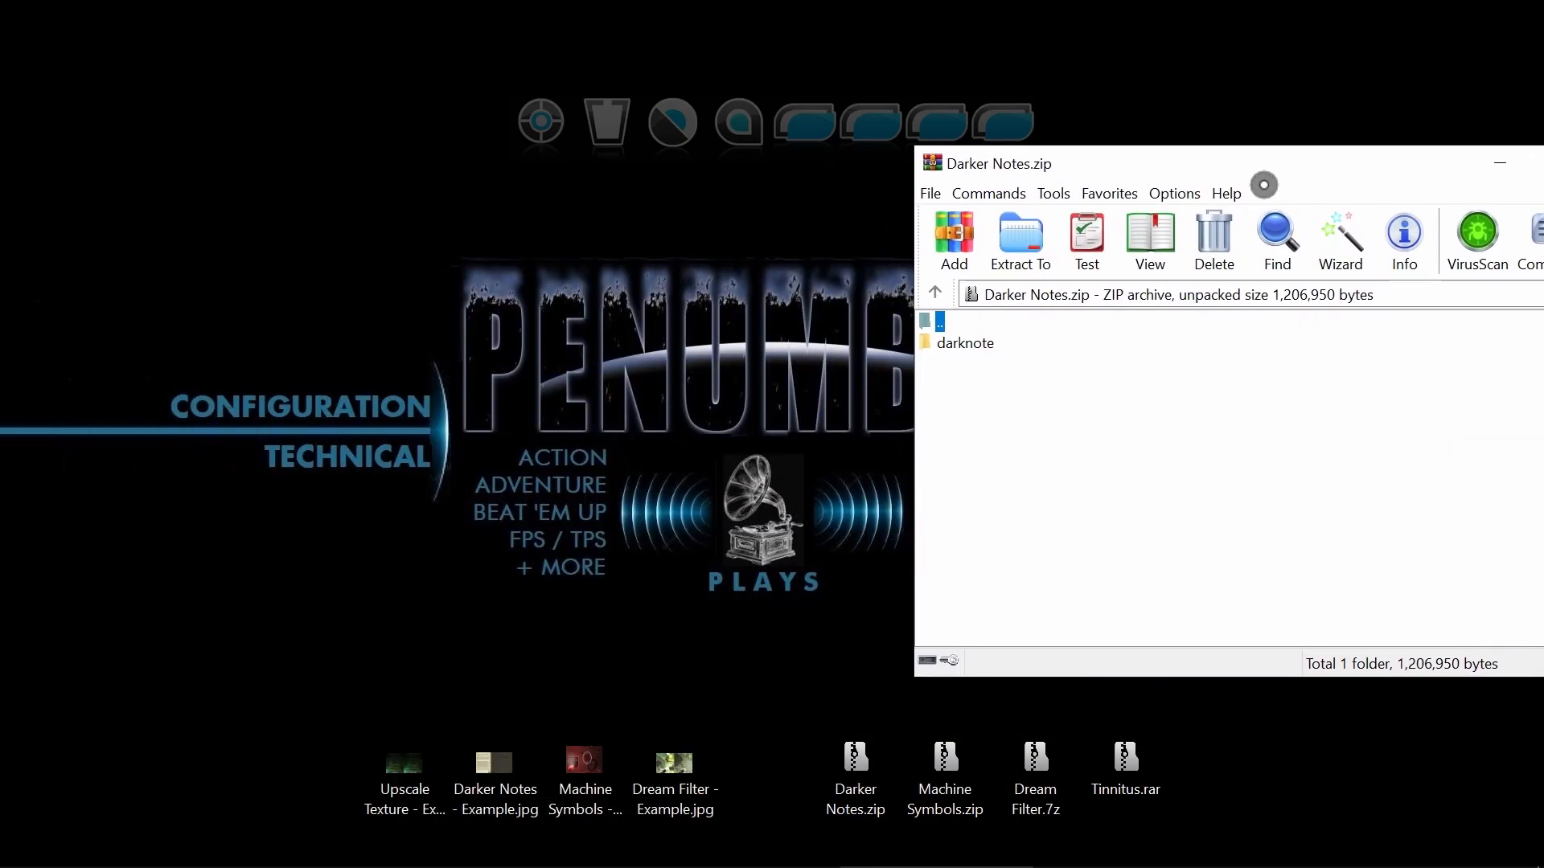
pyautogui.doubleClick(977, 347)
pyautogui.moveTo(1043, 170); pyautogui.dragTo(549, 217)
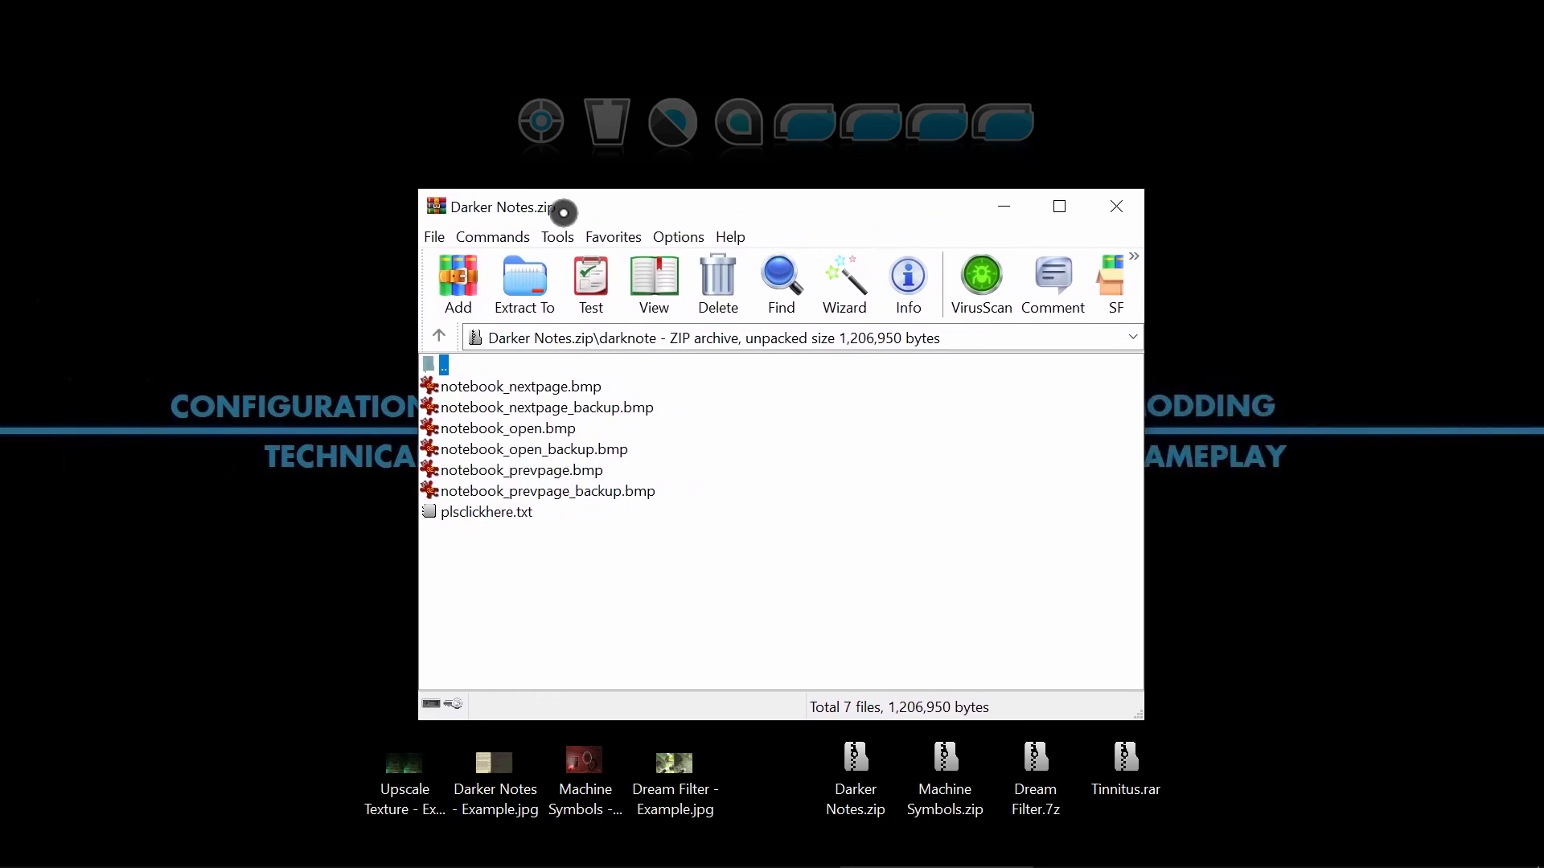
# Preview notebook_nextpage.bmp, notebook_nextpage_backup.bmp and notebook_open.bmp from the archive one after another, closing each image.
pyautogui.doubleClick(555, 387)
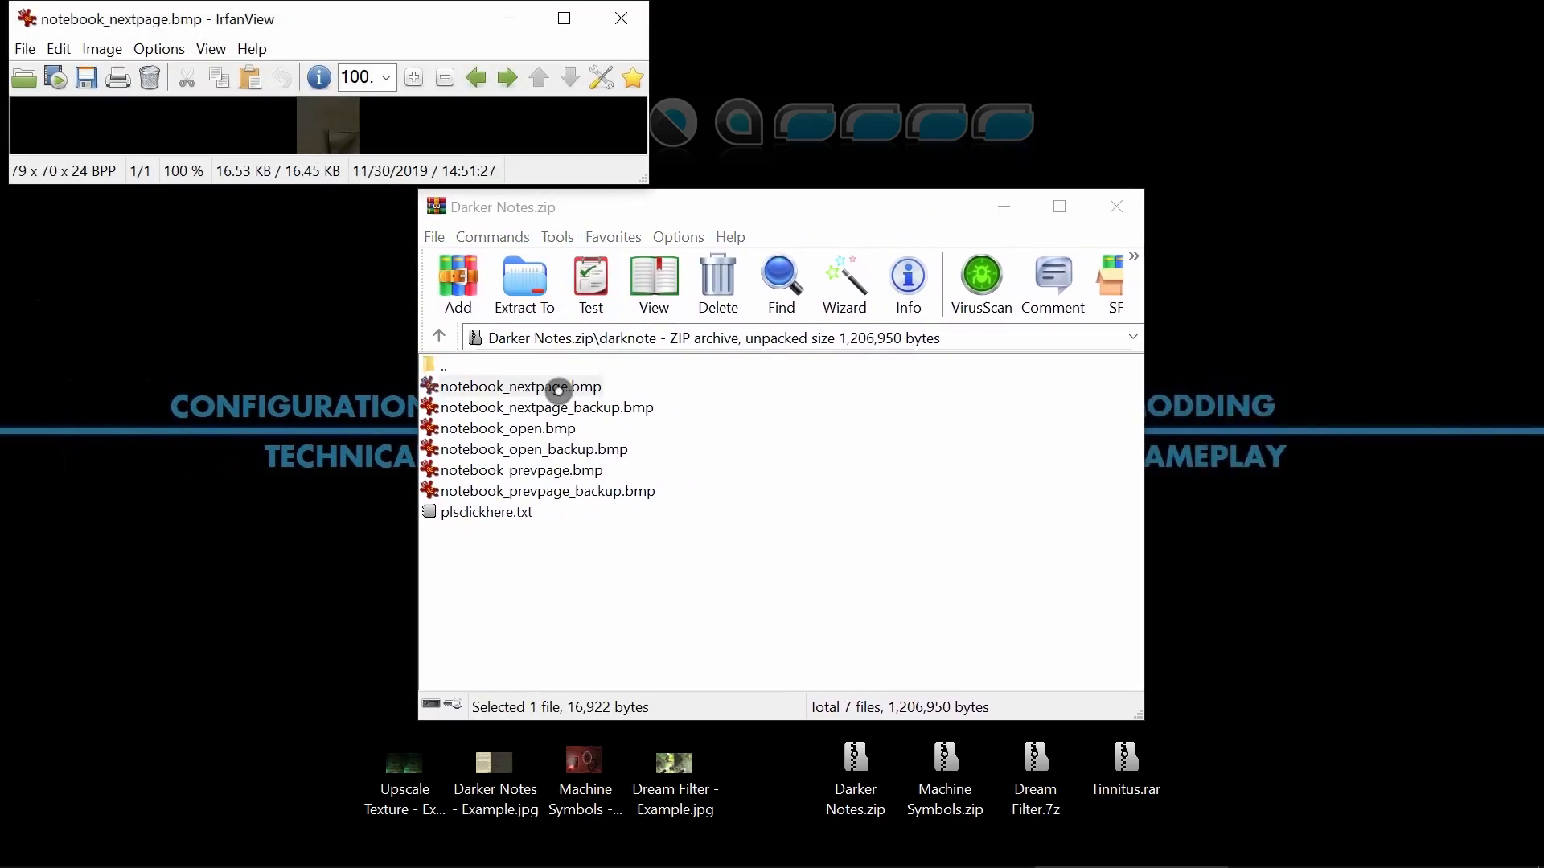
pyautogui.press('Escape')
pyautogui.doubleClick(551, 408)
pyautogui.press('Escape')
pyautogui.doubleClick(541, 431)
pyautogui.press('Escape')
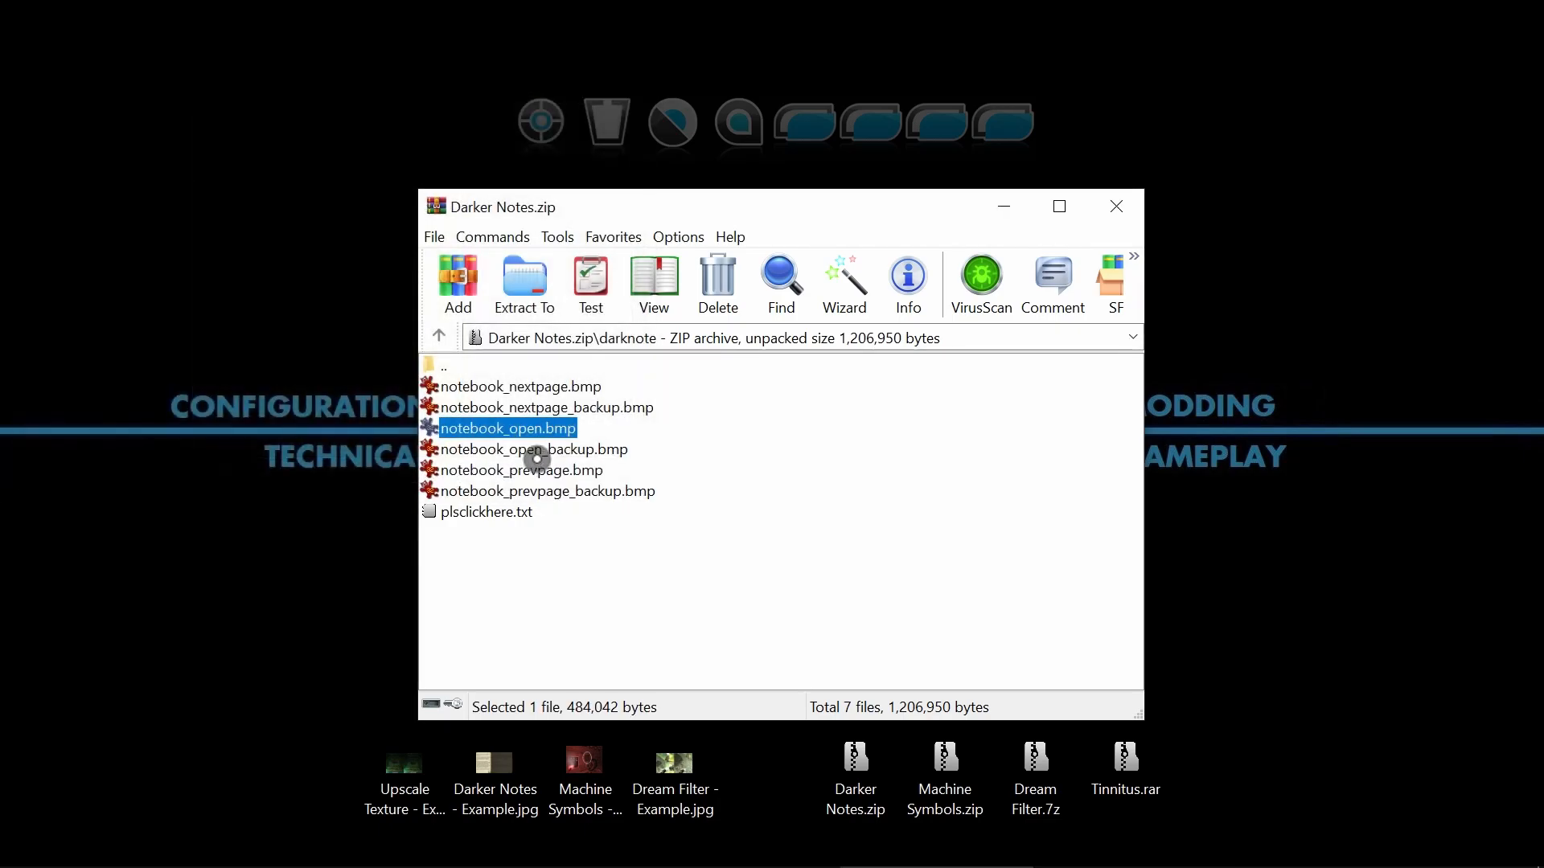
# Open notebook_nextpage.bmp and notebook_nextpage_backup.bmp together to compare the dark and original versions, and close both images.
pyautogui.doubleClick(570, 390)
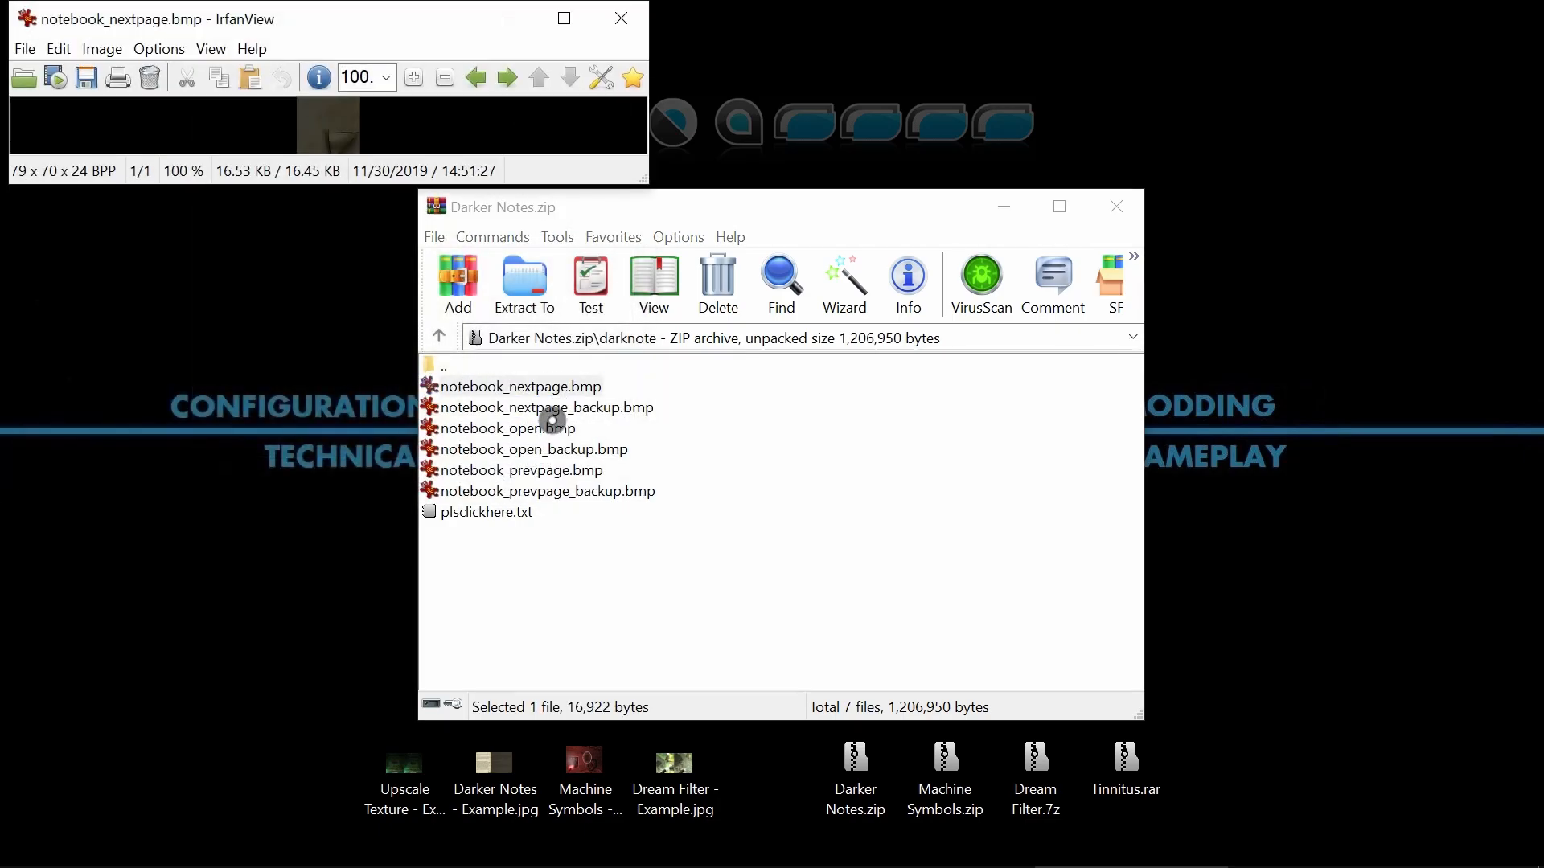
pyautogui.doubleClick(560, 408)
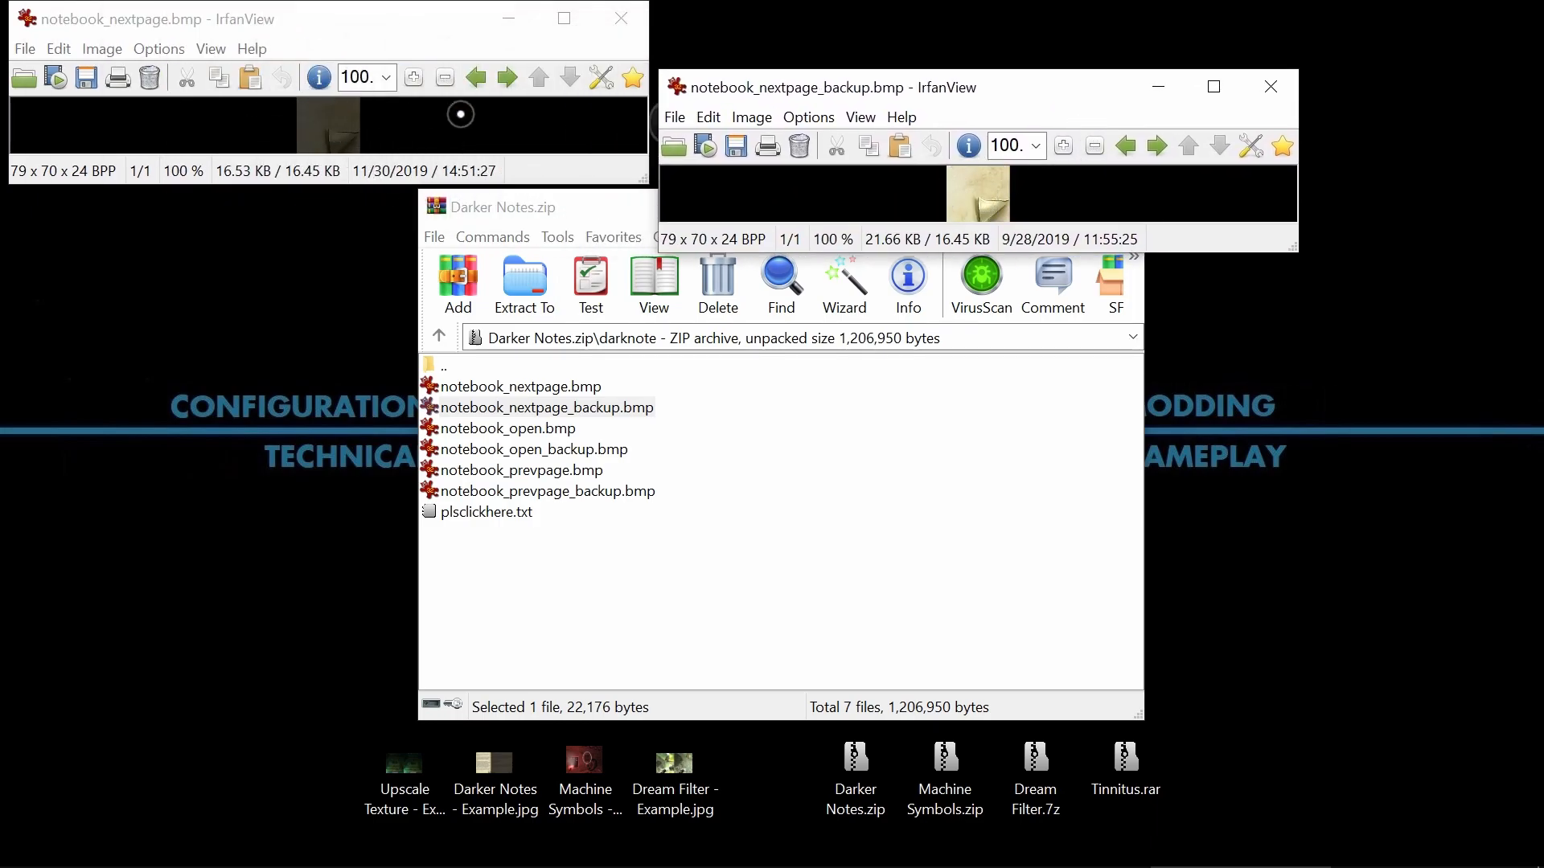
pyautogui.click(636, 12)
pyautogui.click(1271, 87)
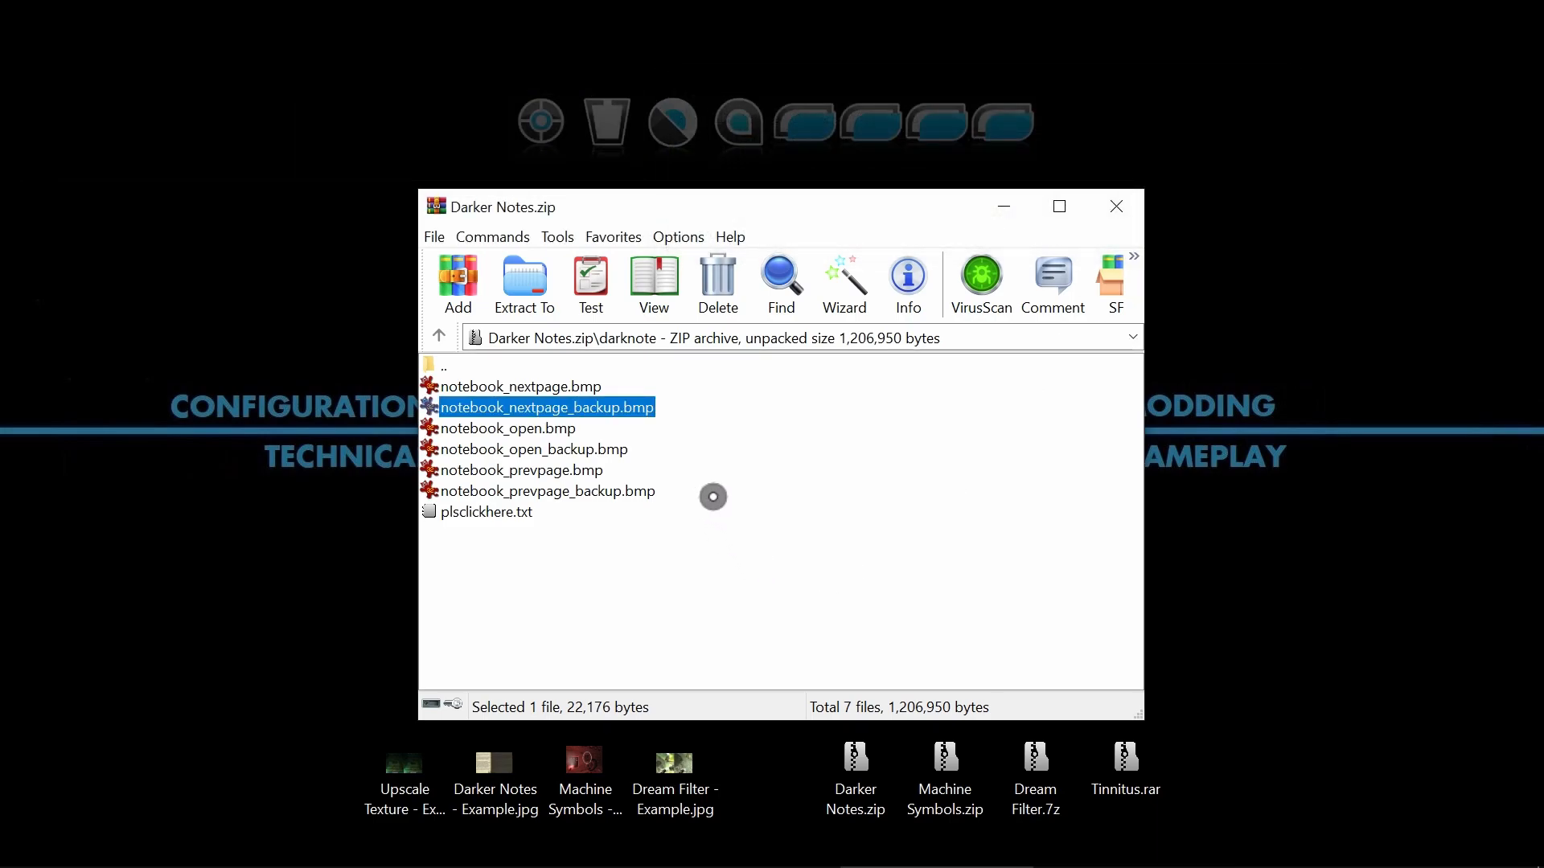
# Select the six notebook images in the archive, and preview and close the nextpage, open and prevpage backup versions.
pyautogui.moveTo(712, 497); pyautogui.dragTo(589, 386)
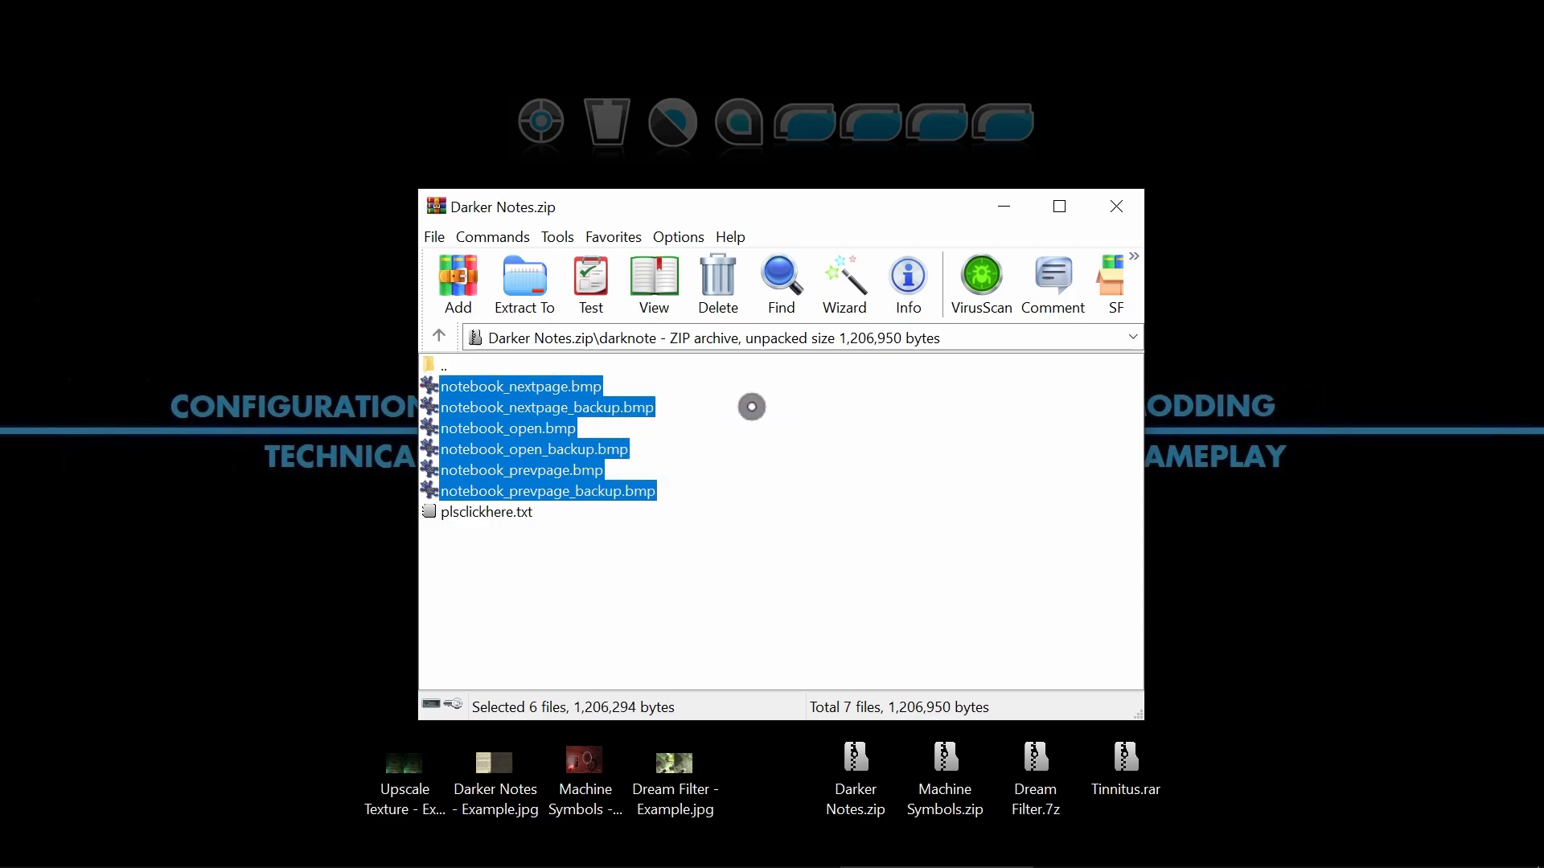
pyautogui.doubleClick(653, 414)
pyautogui.press('Escape')
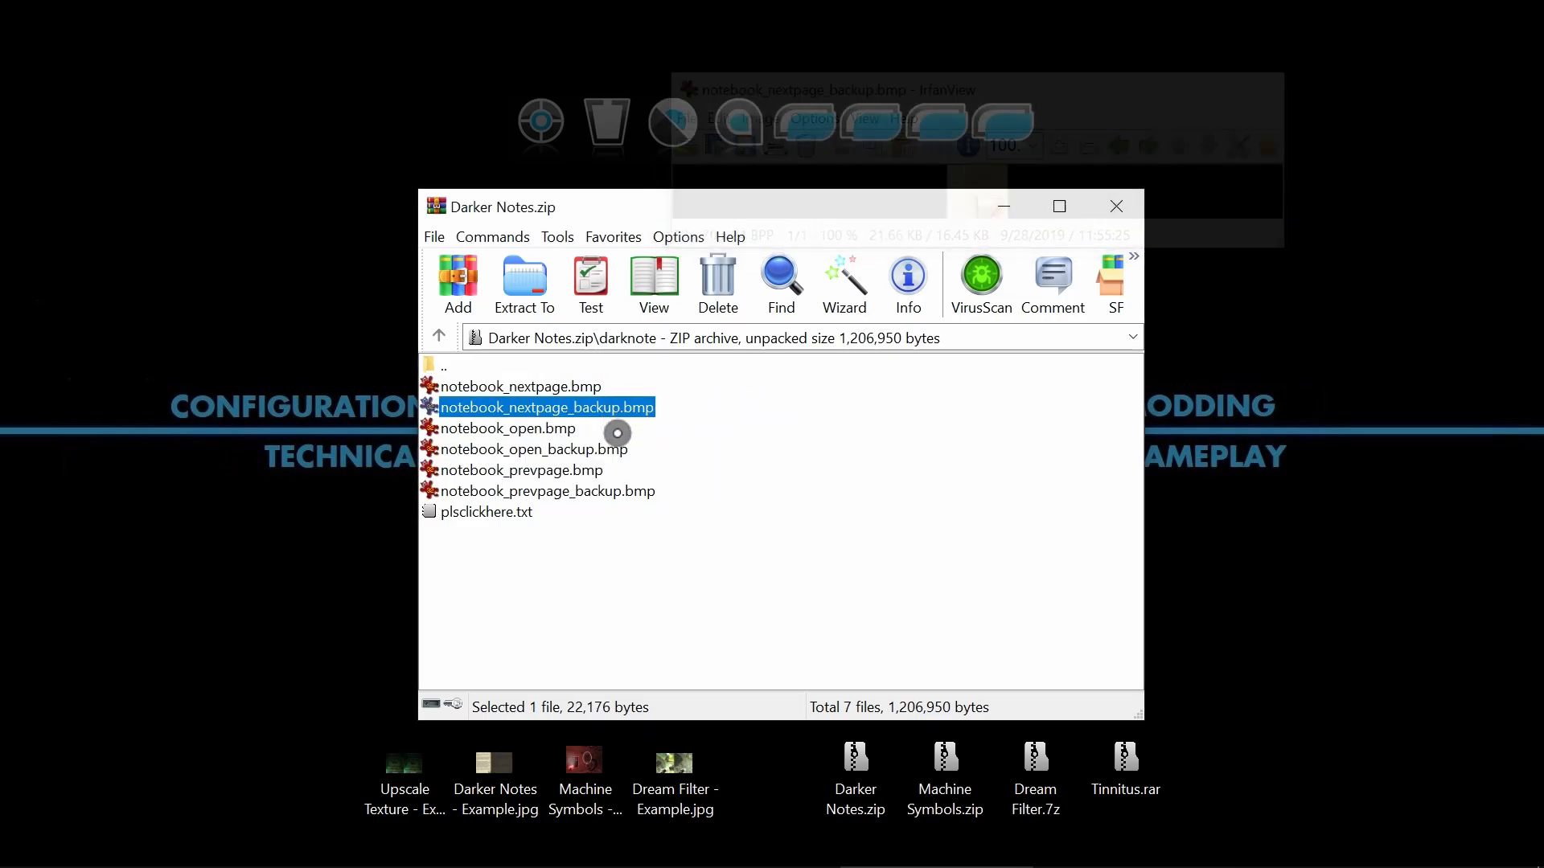
pyautogui.doubleClick(618, 451)
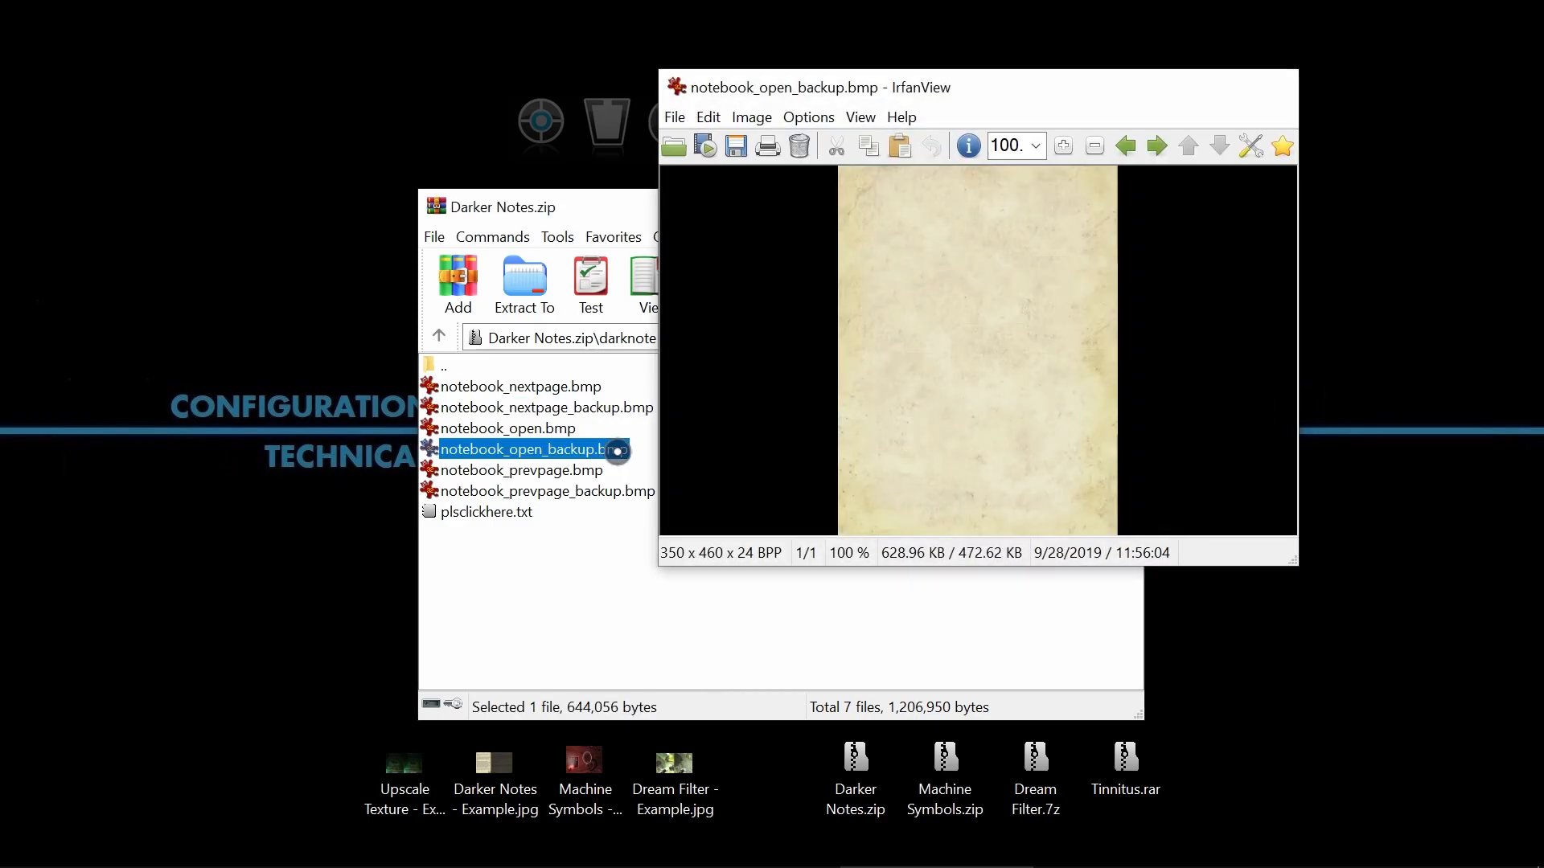
pyautogui.press('Escape')
pyautogui.doubleClick(605, 491)
pyautogui.press('Escape')
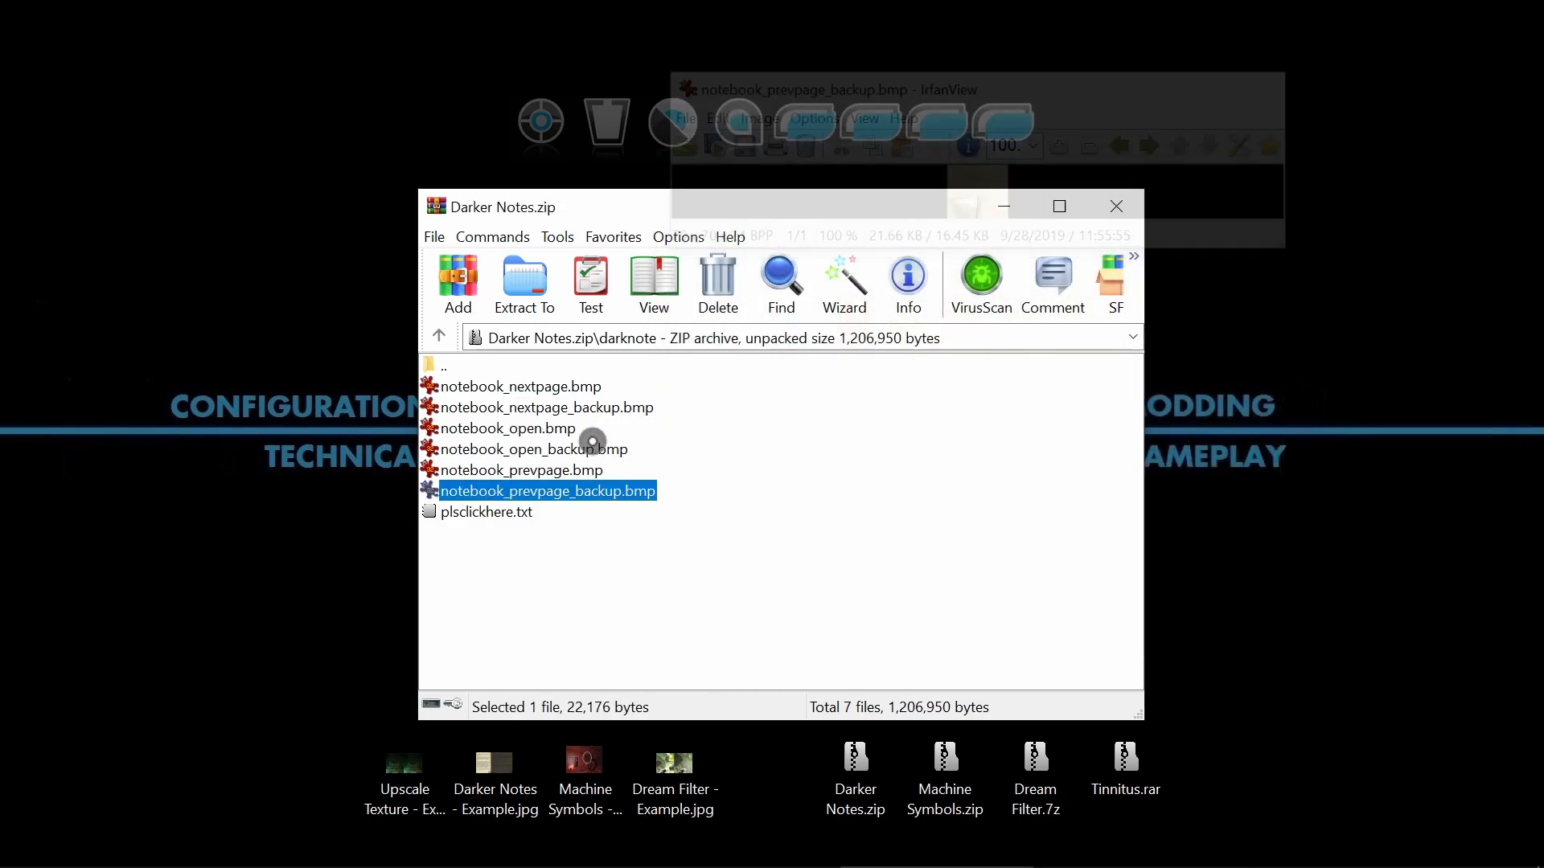
# Preview and close the darkened notebook_open.bmp and notebook_prevpage.bmp images, and clear the selection in the archive.
pyautogui.doubleClick(587, 396)
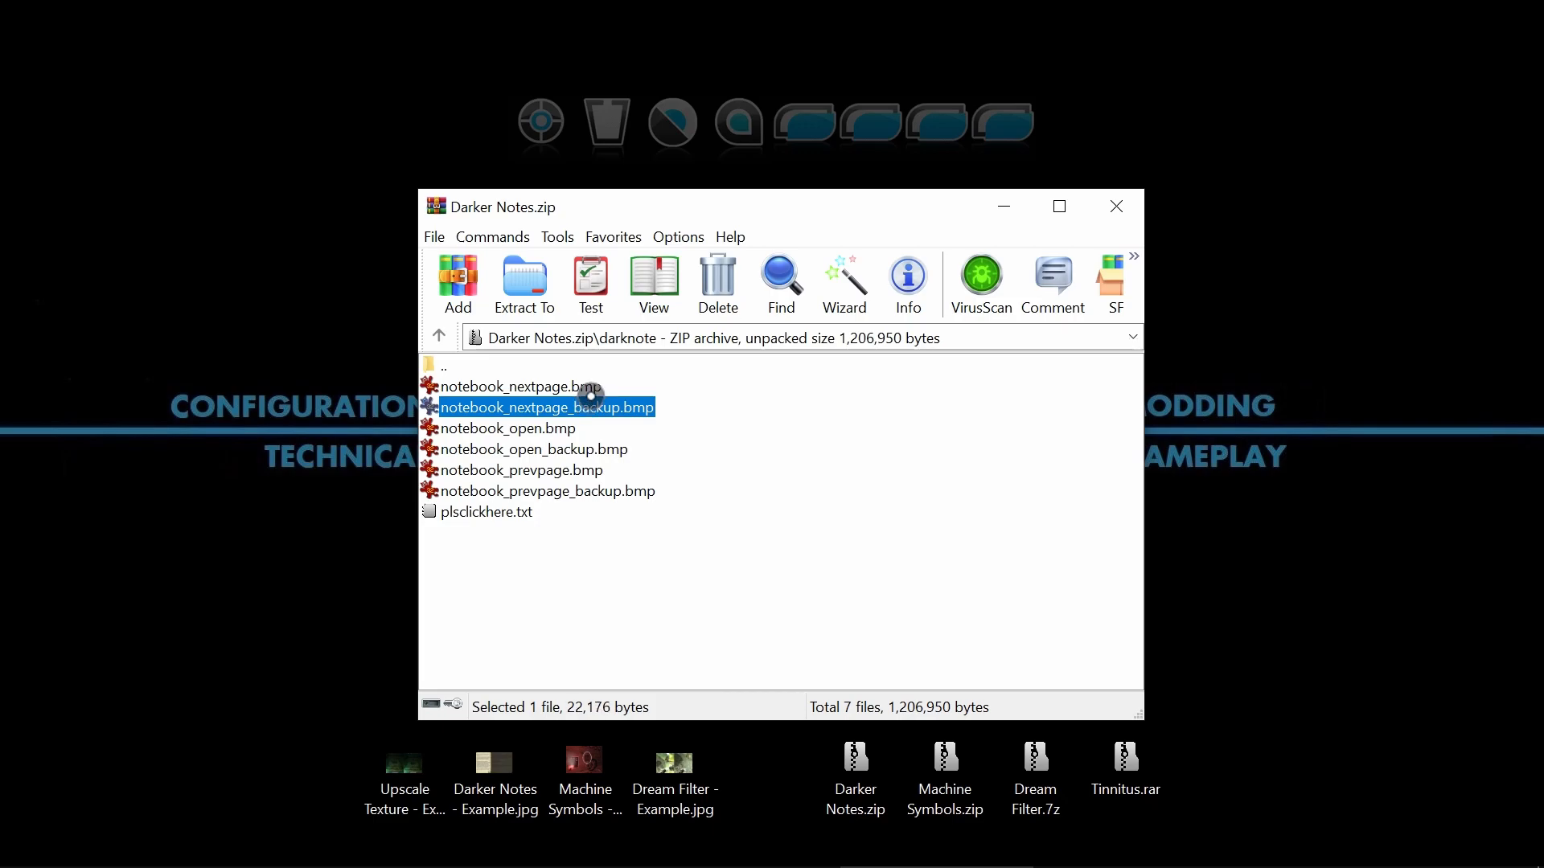
pyautogui.press('Escape')
pyautogui.doubleClick(568, 430)
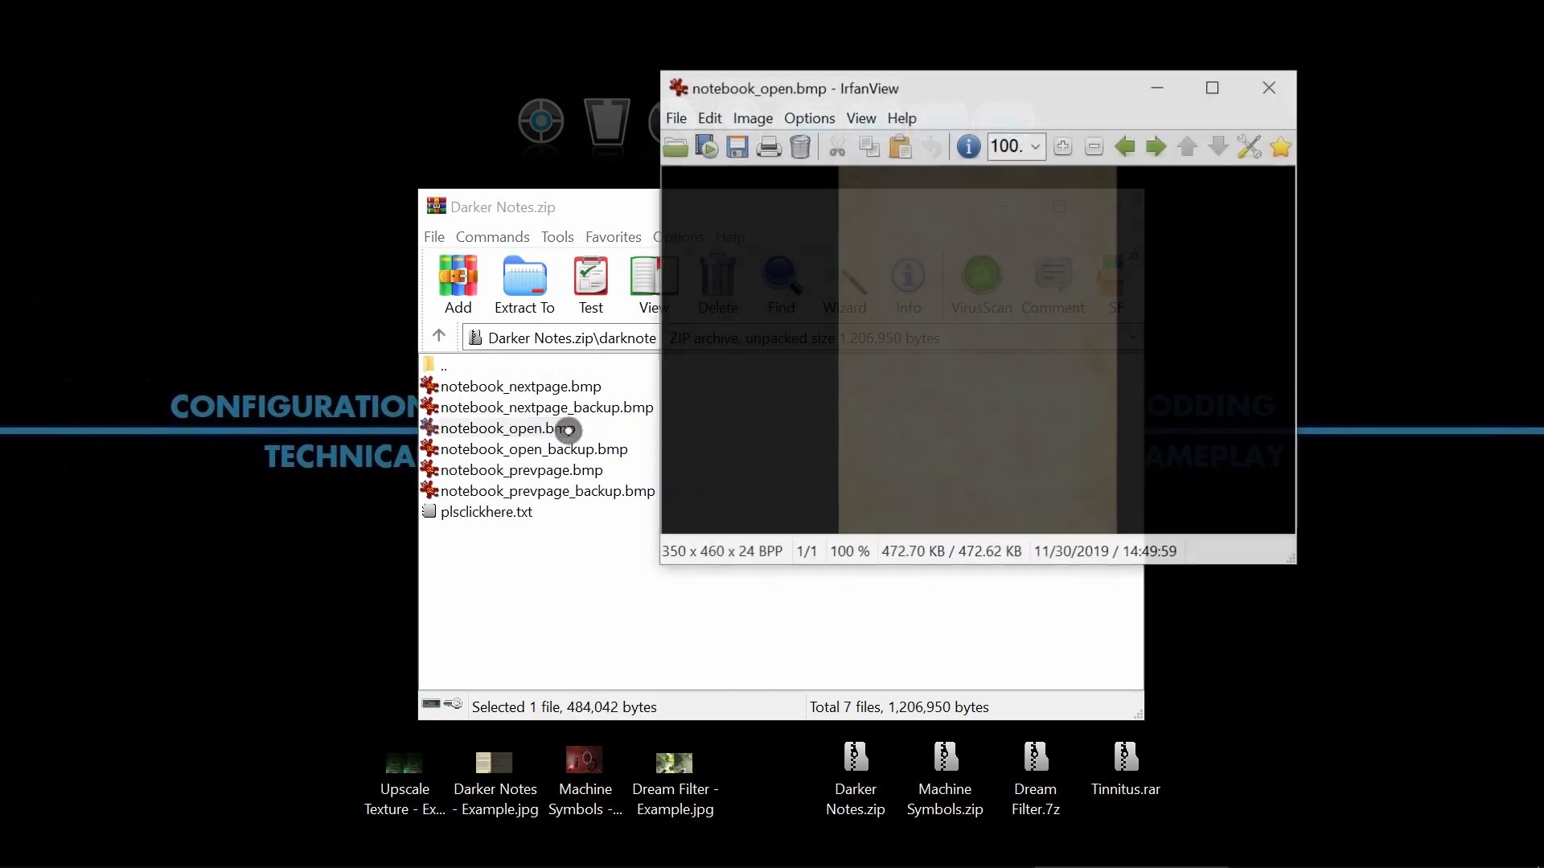
pyautogui.press('Escape')
pyautogui.doubleClick(556, 471)
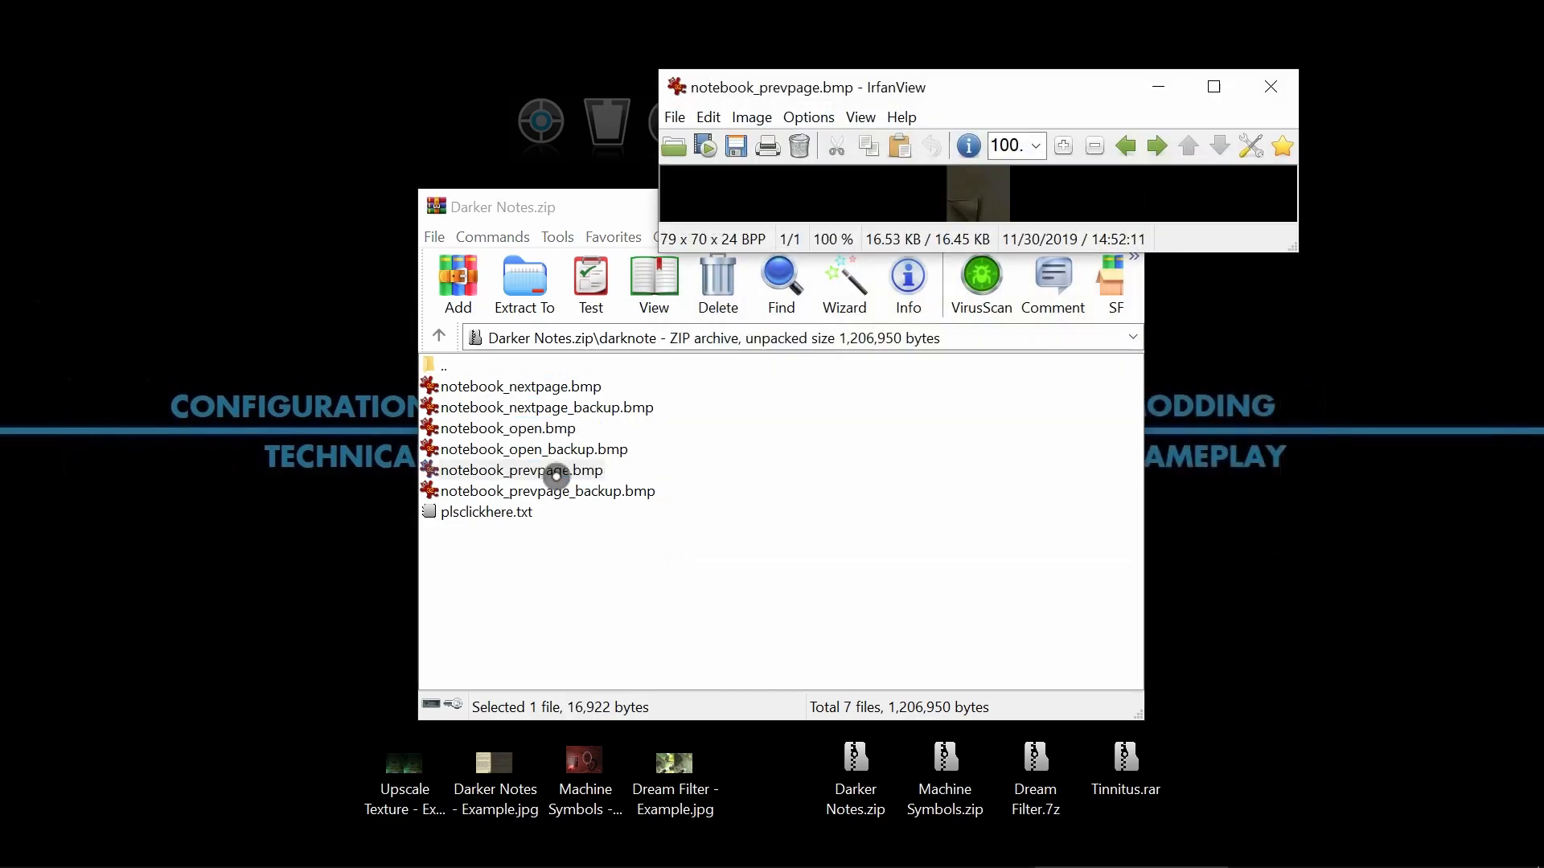
pyautogui.press('Escape')
pyautogui.click(701, 492)
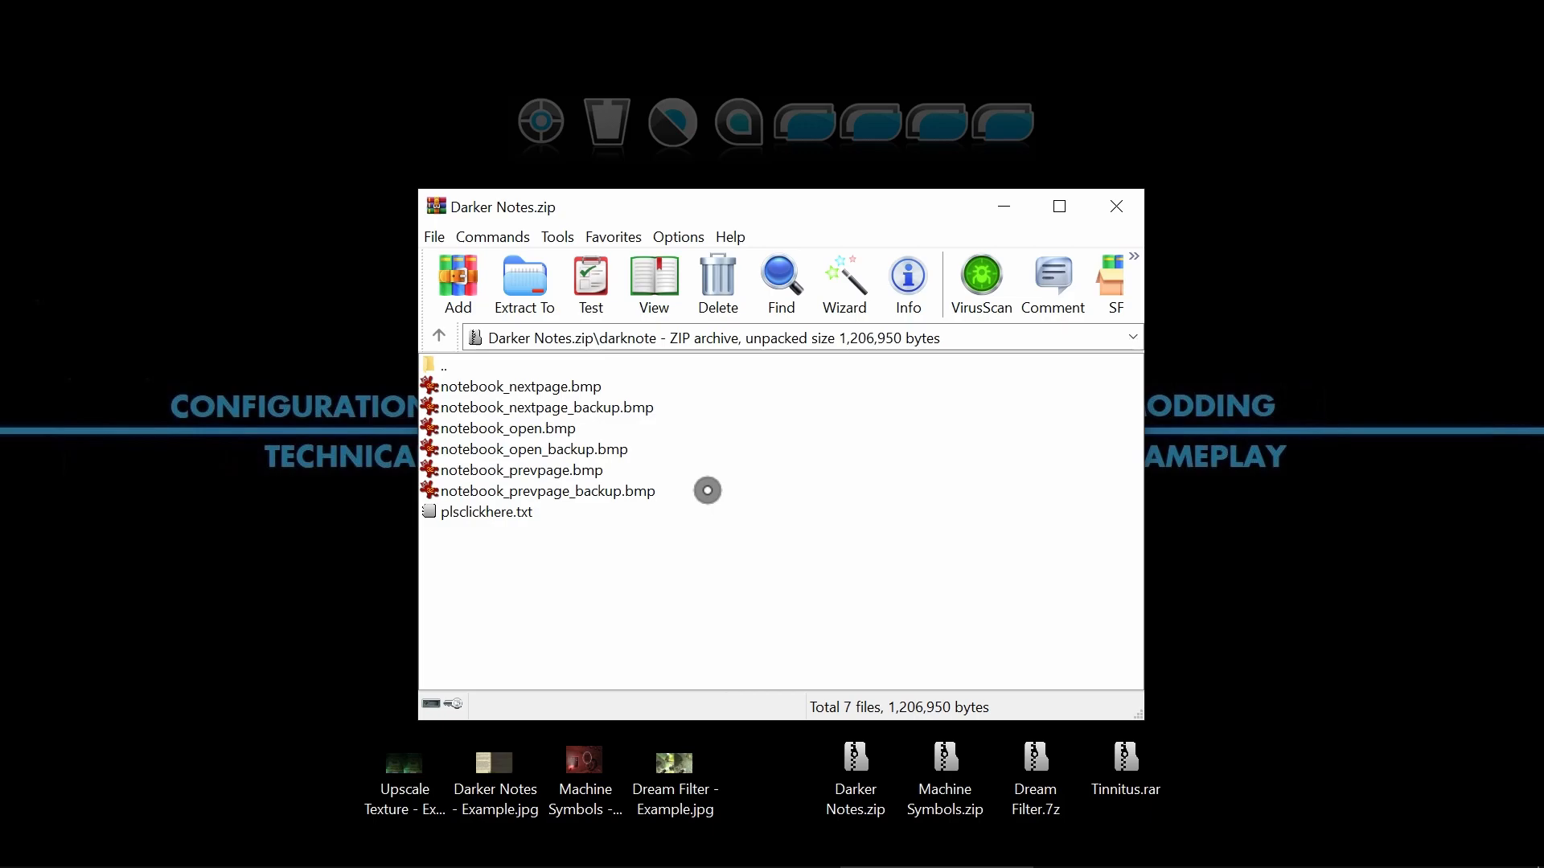
# Read plsclickhere.txt from the darknote folder, highlight its notebook folder path, and close the file and the archive with the notes minimized.
pyautogui.doubleClick(441, 371)
pyautogui.doubleClick(447, 388)
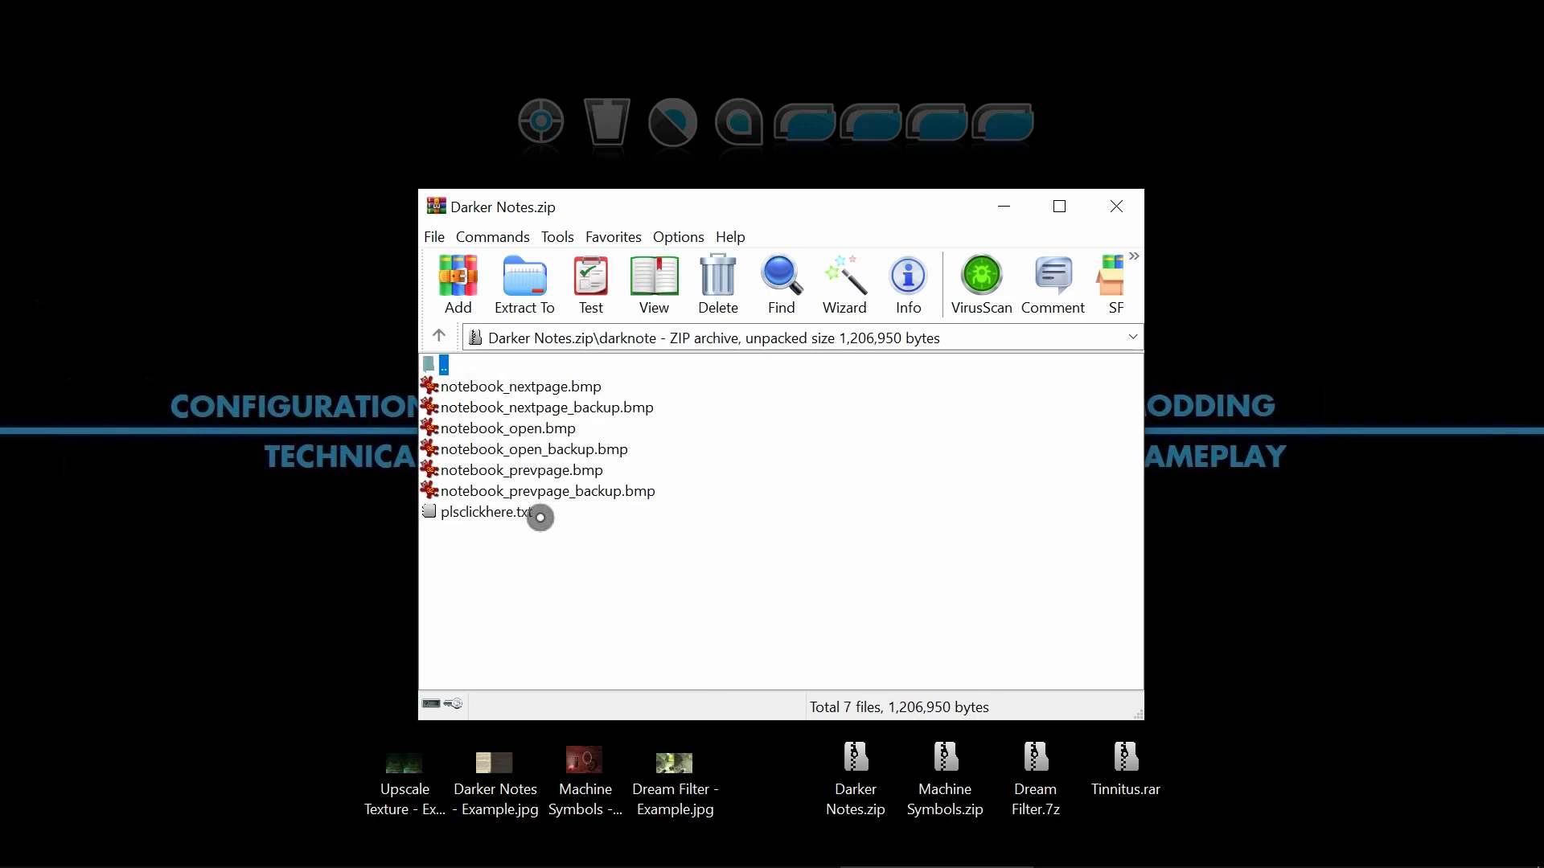
pyautogui.doubleClick(499, 514)
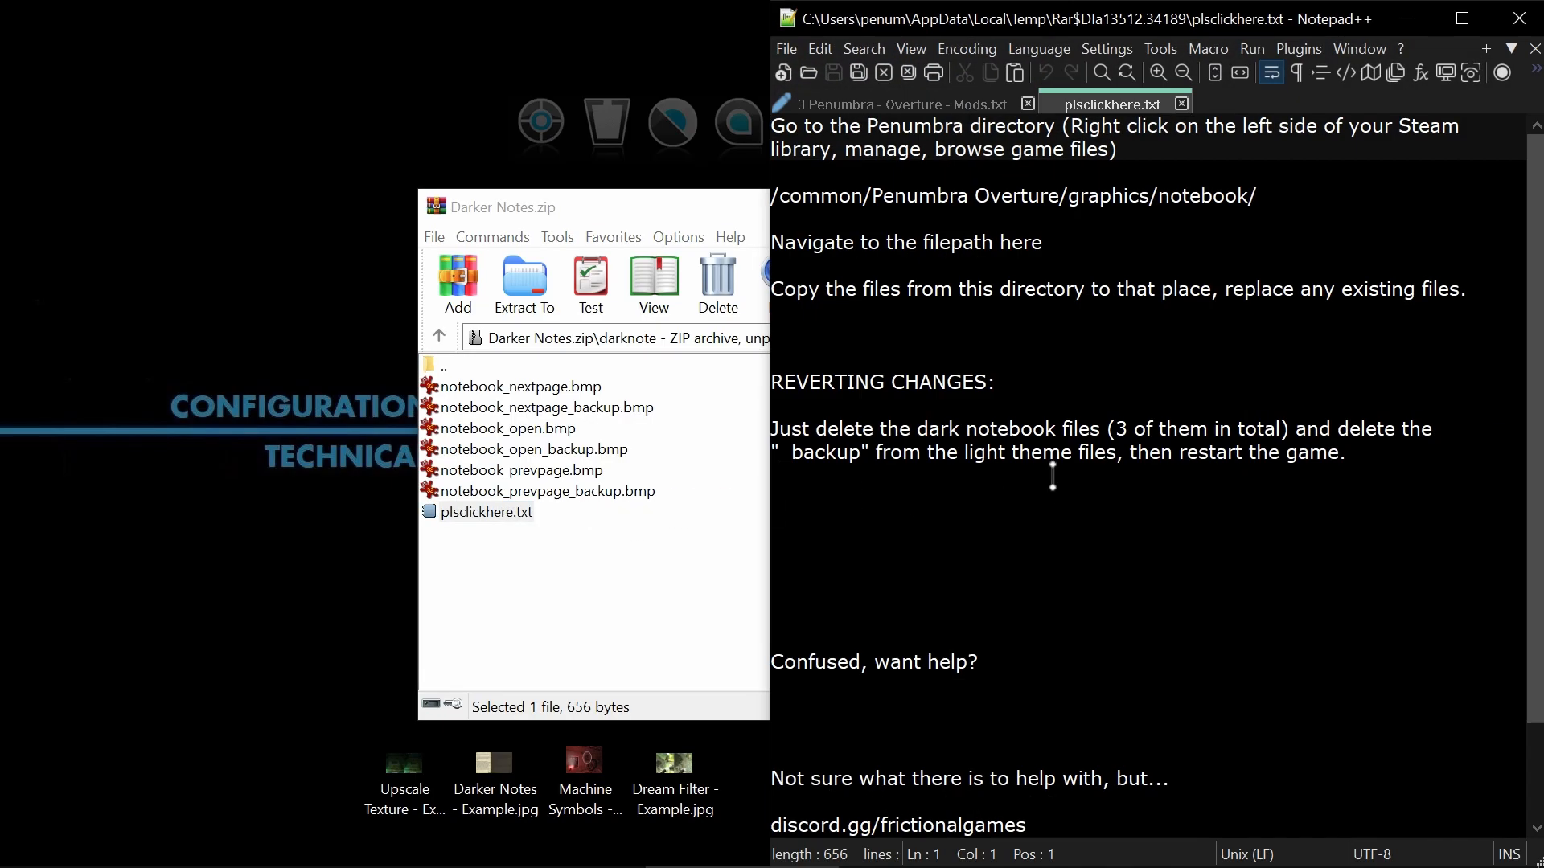
pyautogui.moveTo(1260, 196); pyautogui.dragTo(775, 195)
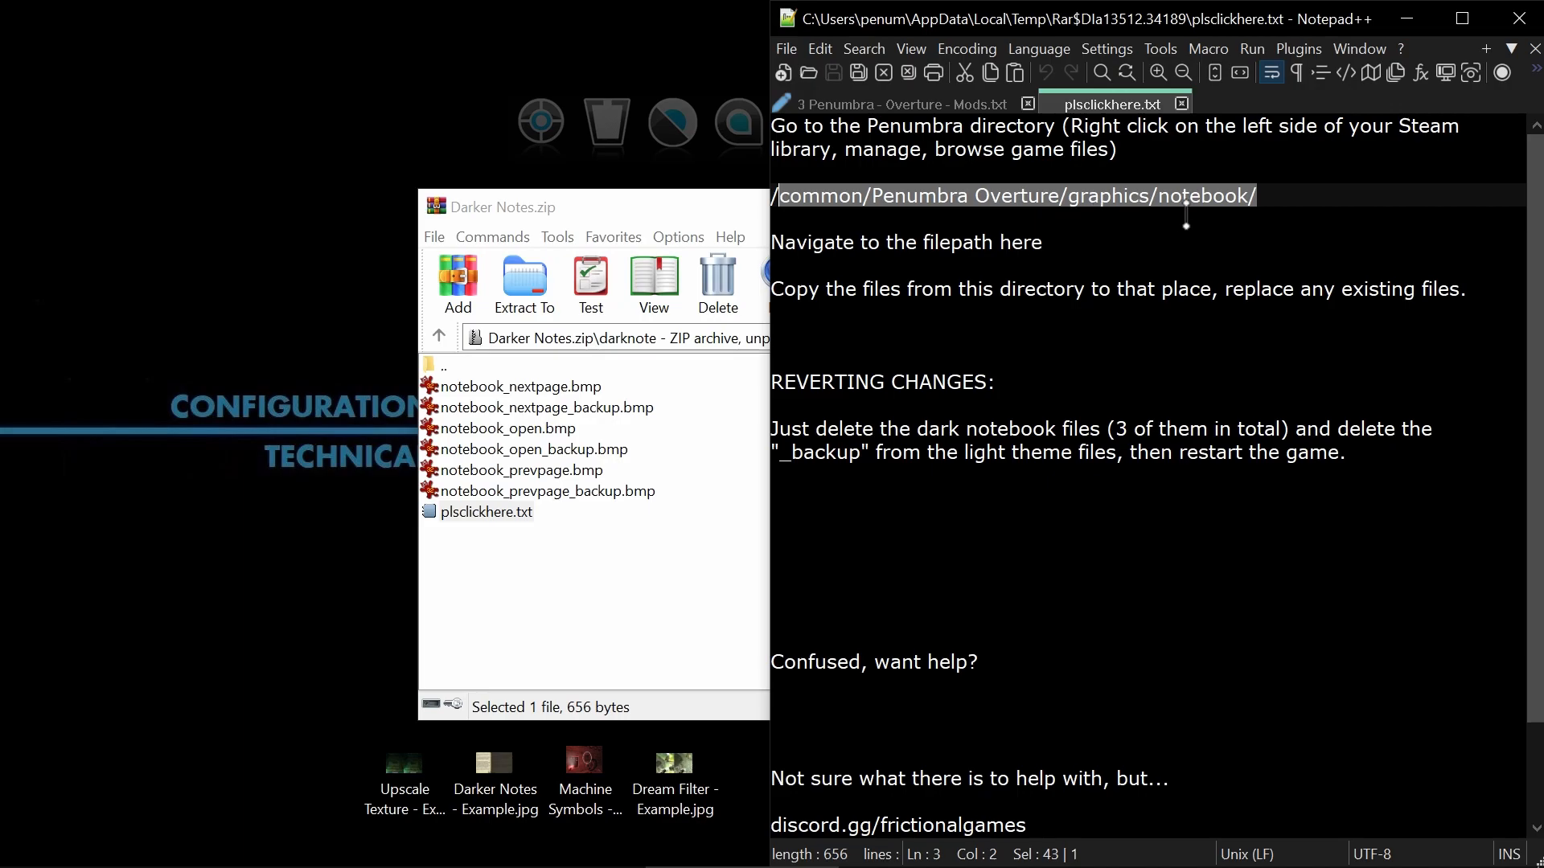
pyautogui.click(1534, 48)
pyautogui.click(1403, 18)
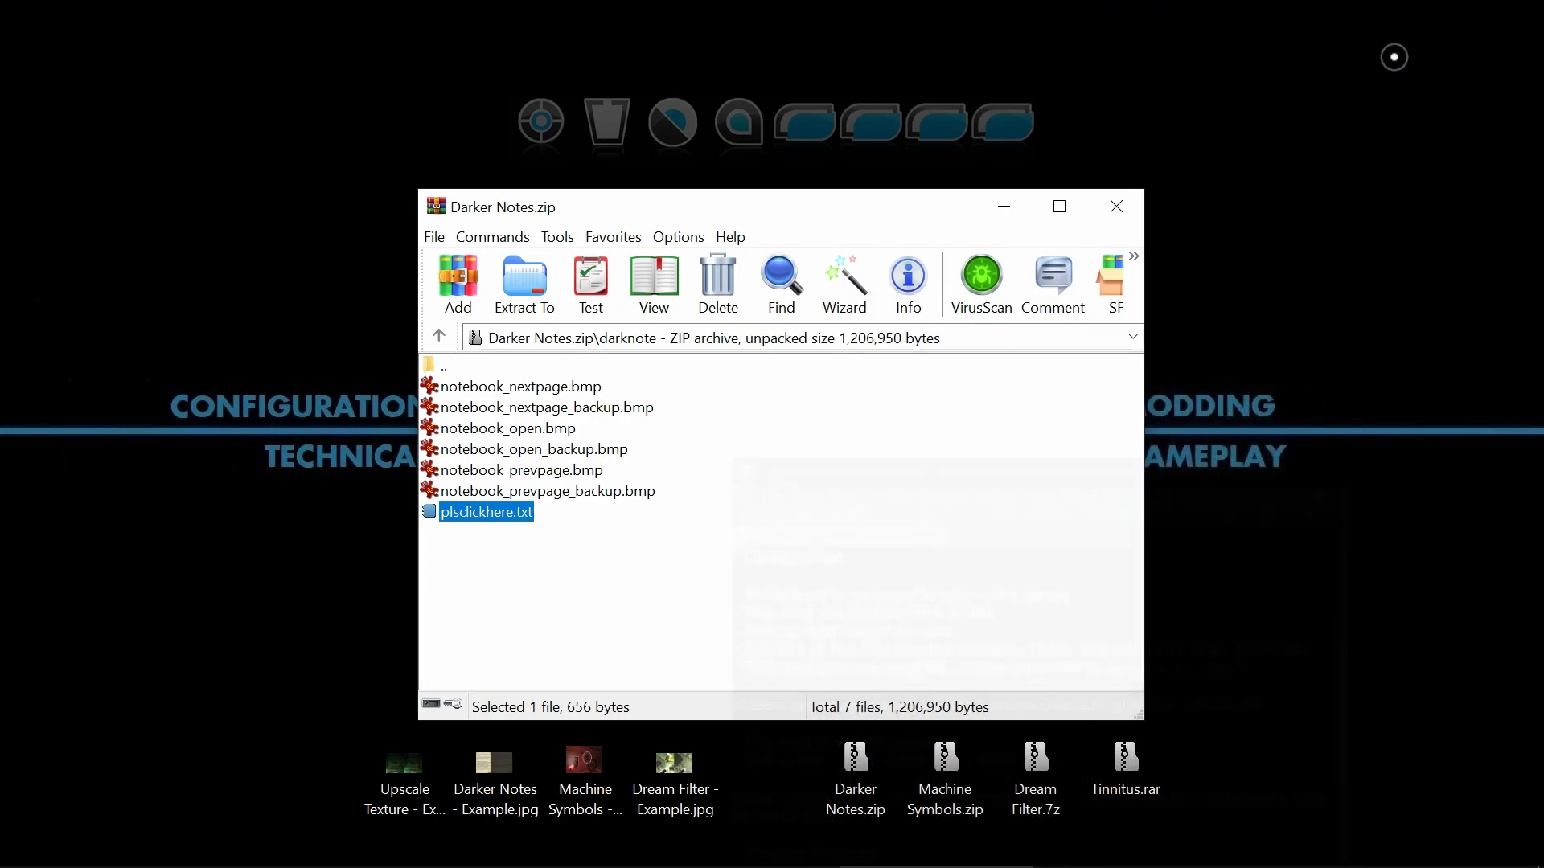
pyautogui.click(1126, 205)
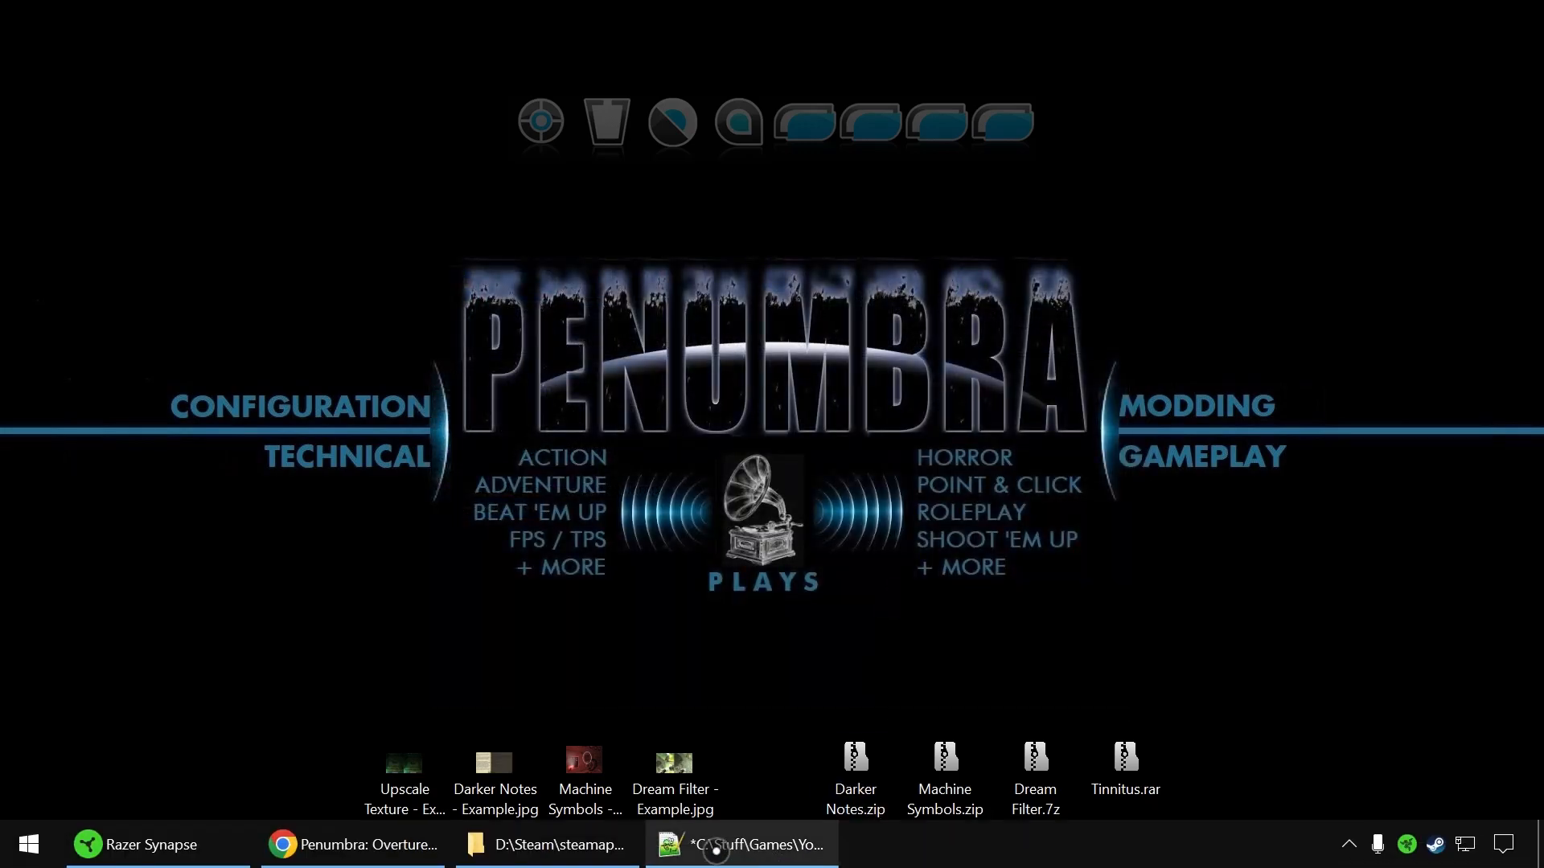
# Restore the redist folder and mod notes windows and open the graphics\notebook folder.
pyautogui.click(563, 850)
pyautogui.click(797, 851)
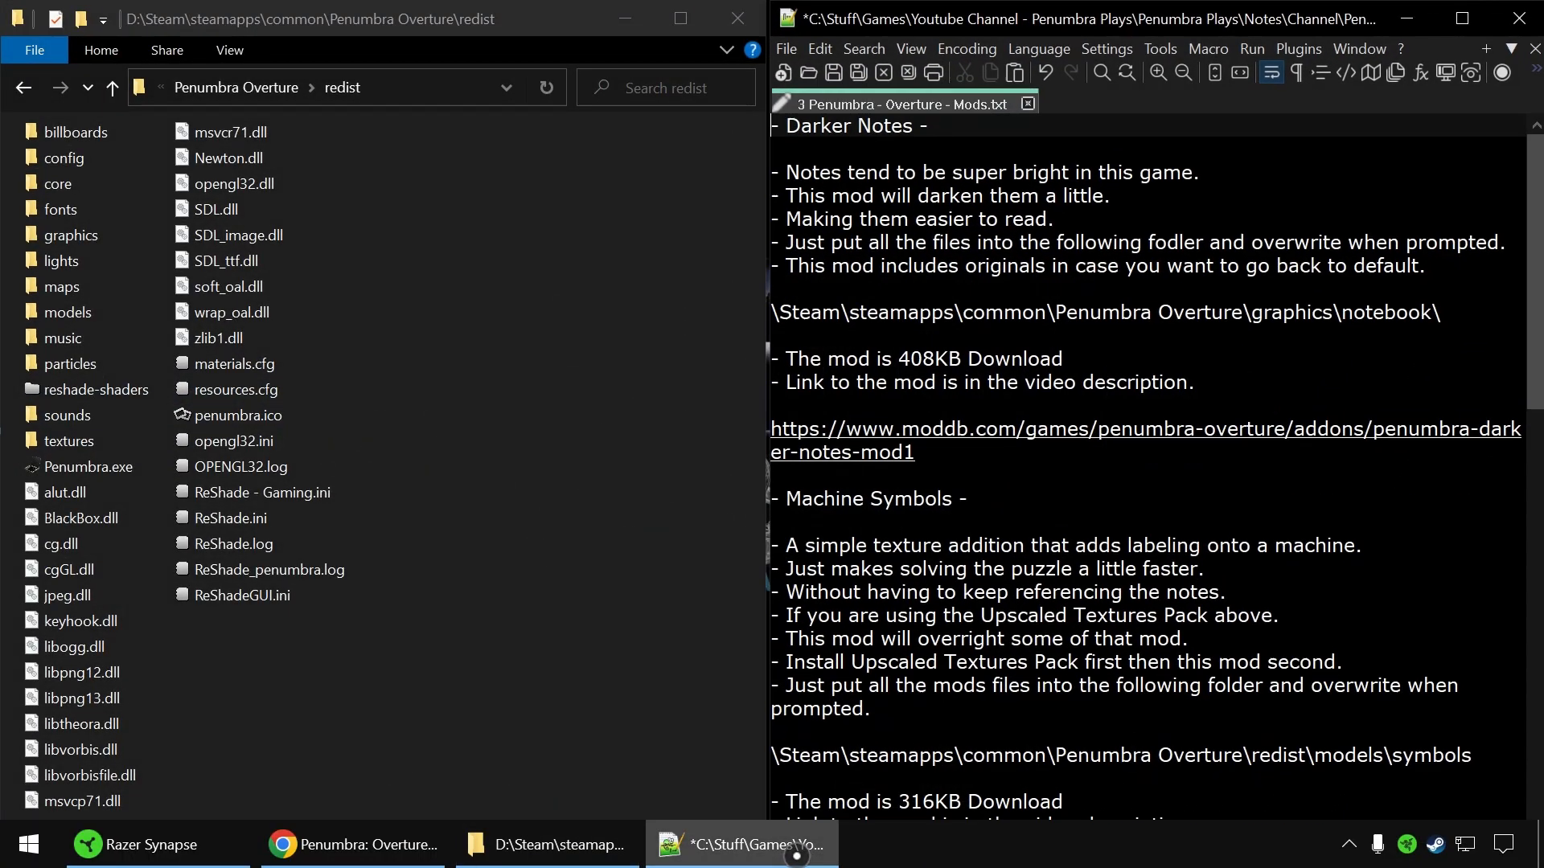
pyautogui.doubleClick(97, 235)
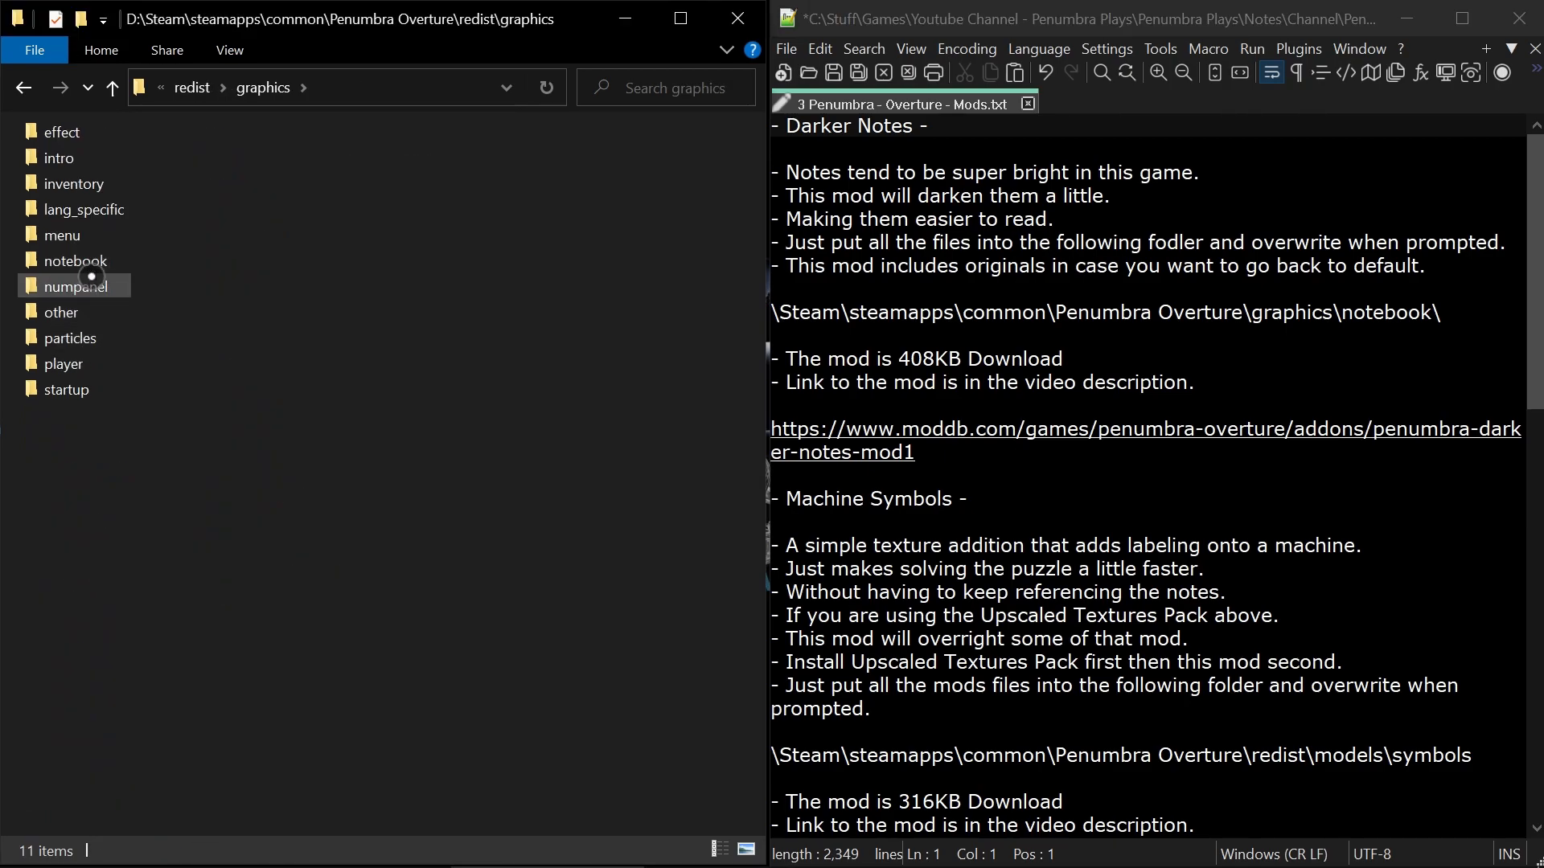
pyautogui.doubleClick(81, 261)
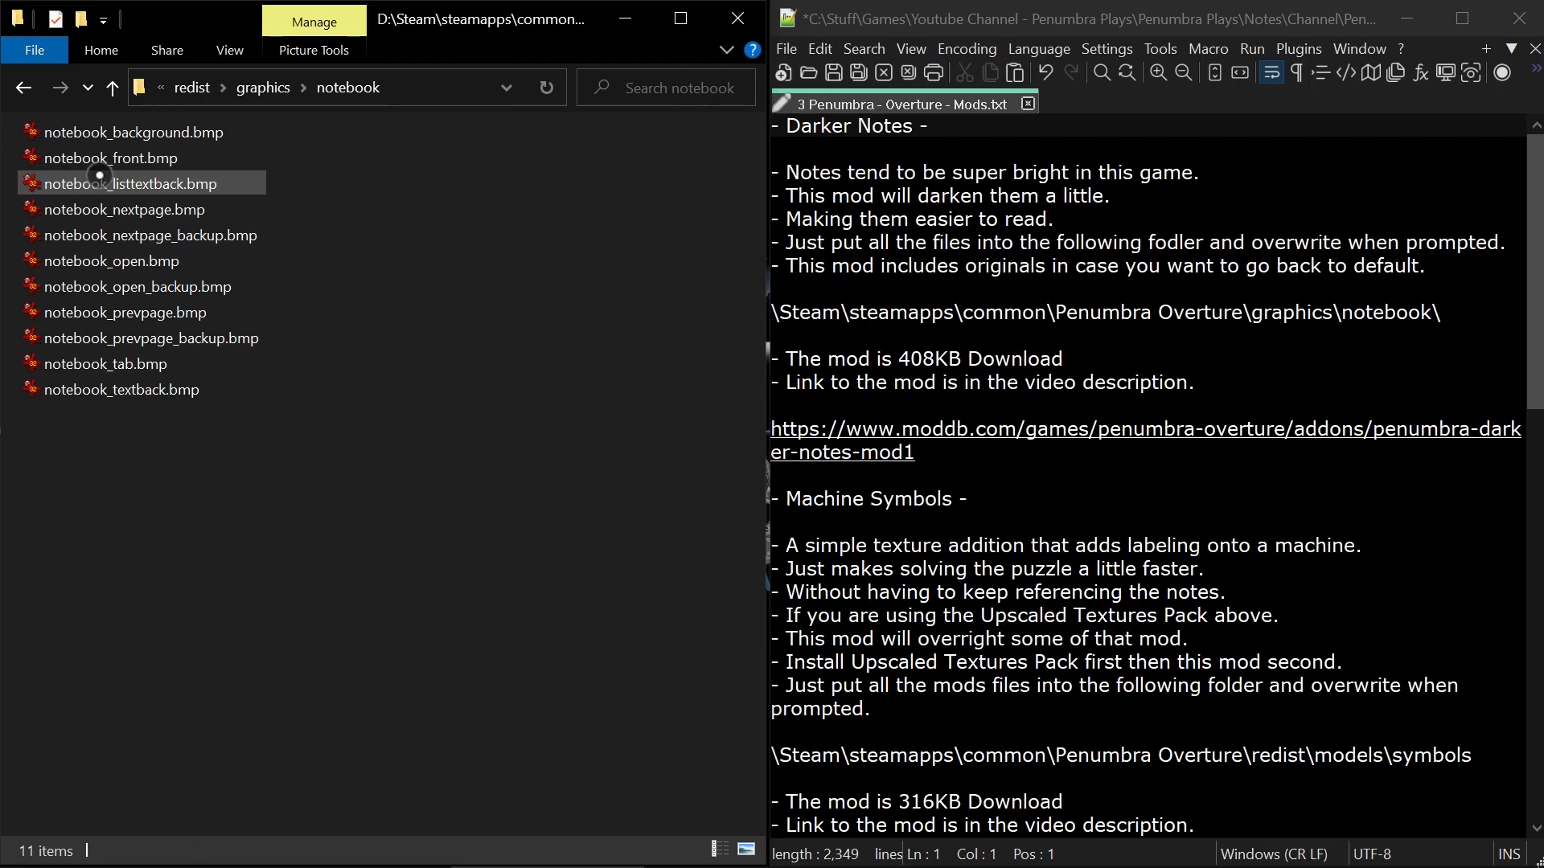
# Browse the images in the notebook folder full screen, starting from notebook_background.bmp, and close the viewer.
pyautogui.doubleClick(115, 131)
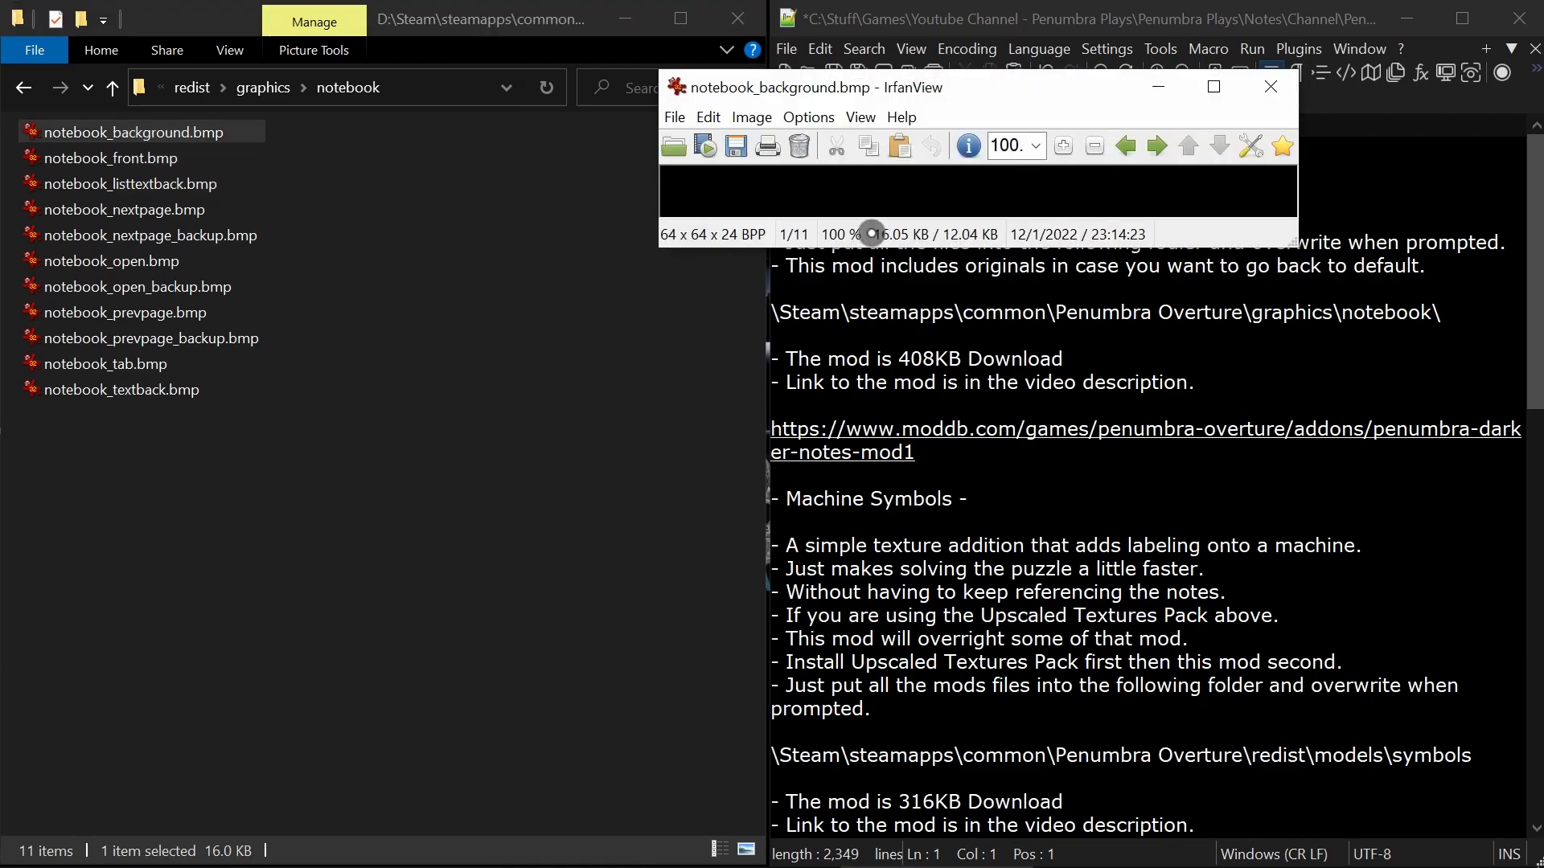
pyautogui.doubleClick(927, 174)
pyautogui.scroll(-1, 818, 268)
pyautogui.scroll(-4, 818, 267)
pyautogui.scroll(-4, 819, 267)
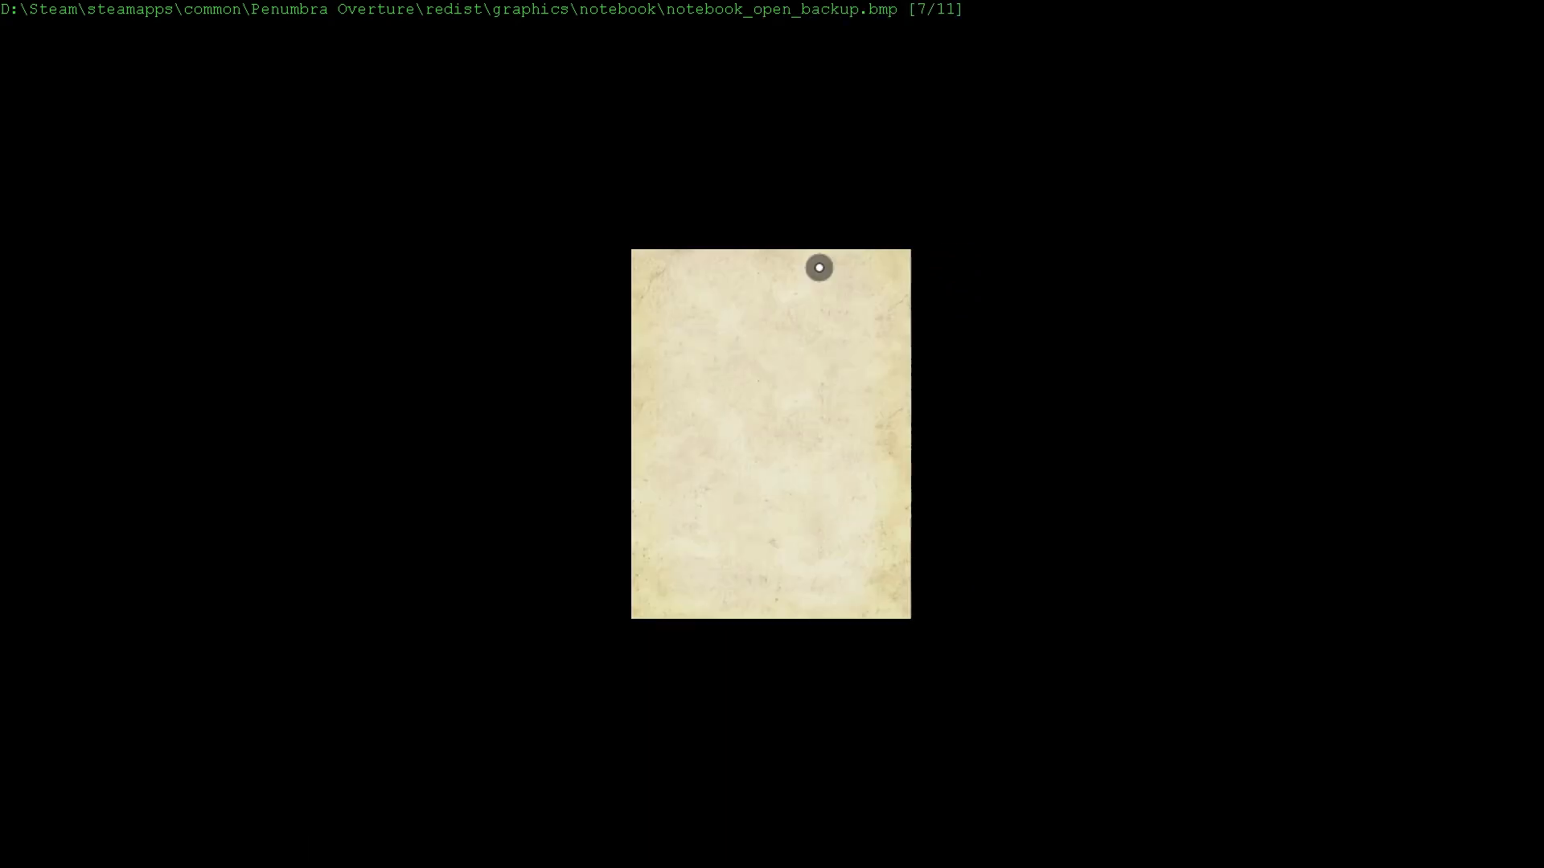
pyautogui.scroll(-1, 819, 268)
pyautogui.scroll(5, 818, 268)
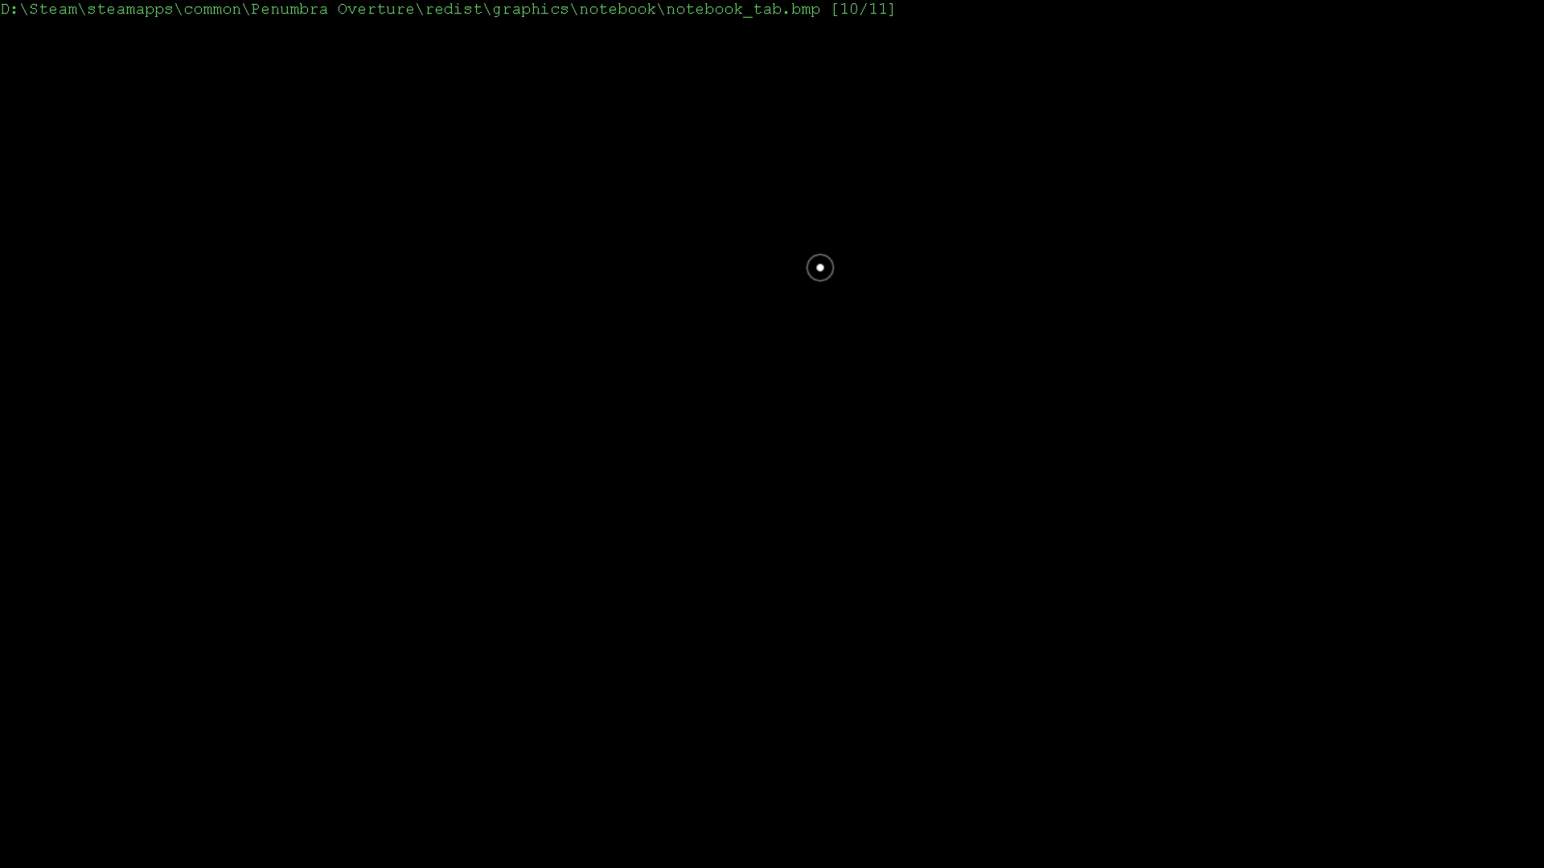
pyautogui.press('Escape')
pyautogui.press('Escape')
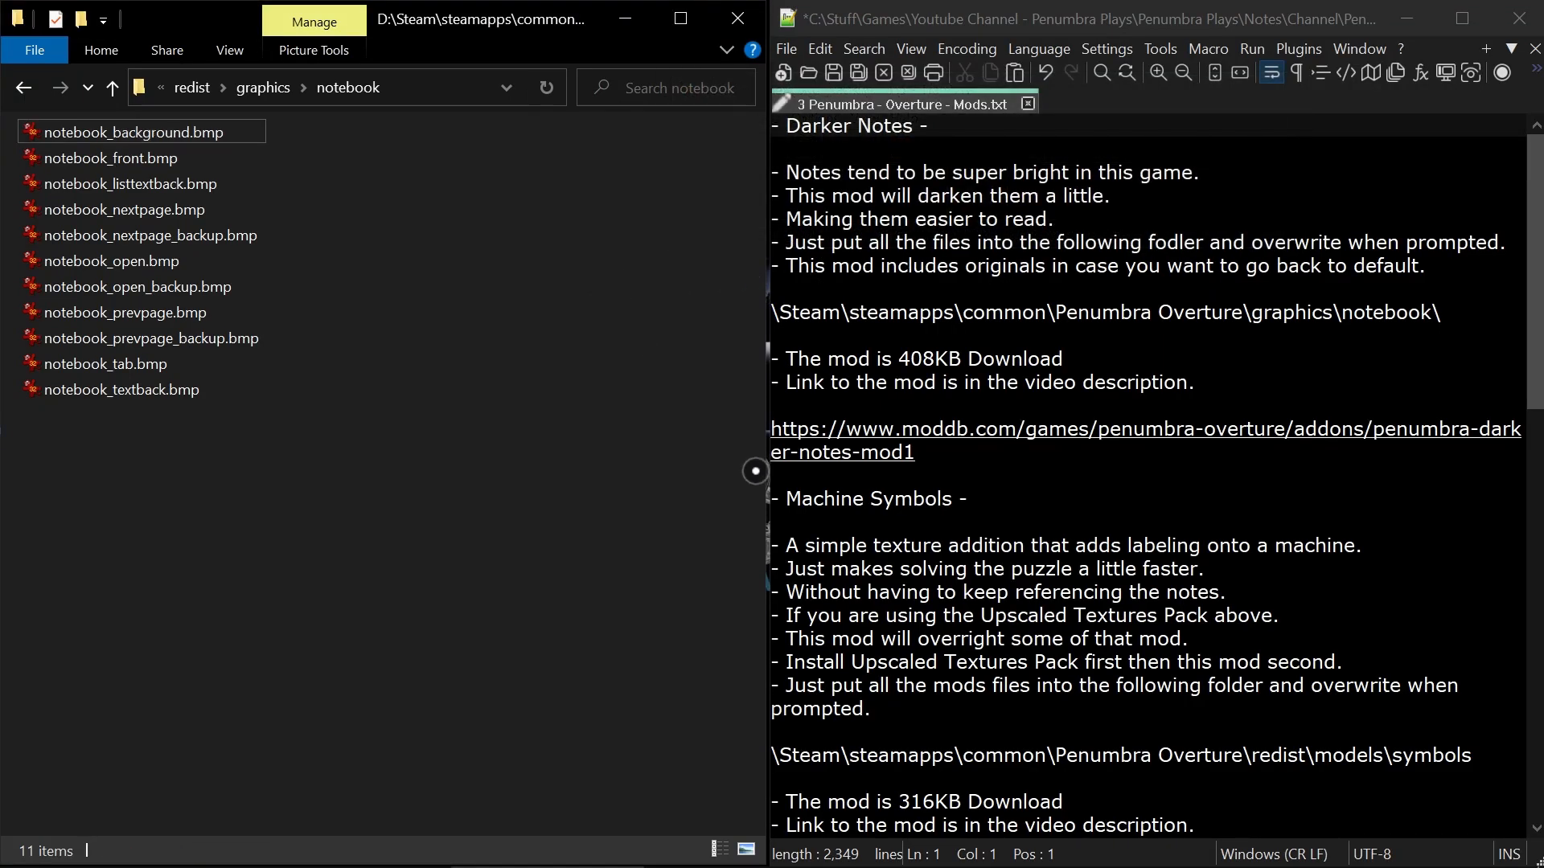
# Select the whole Darker Notes section in the mod notes and return the folder window from notebook to redist.
pyautogui.click(1210, 380)
pyautogui.moveTo(985, 454); pyautogui.dragTo(772, 126)
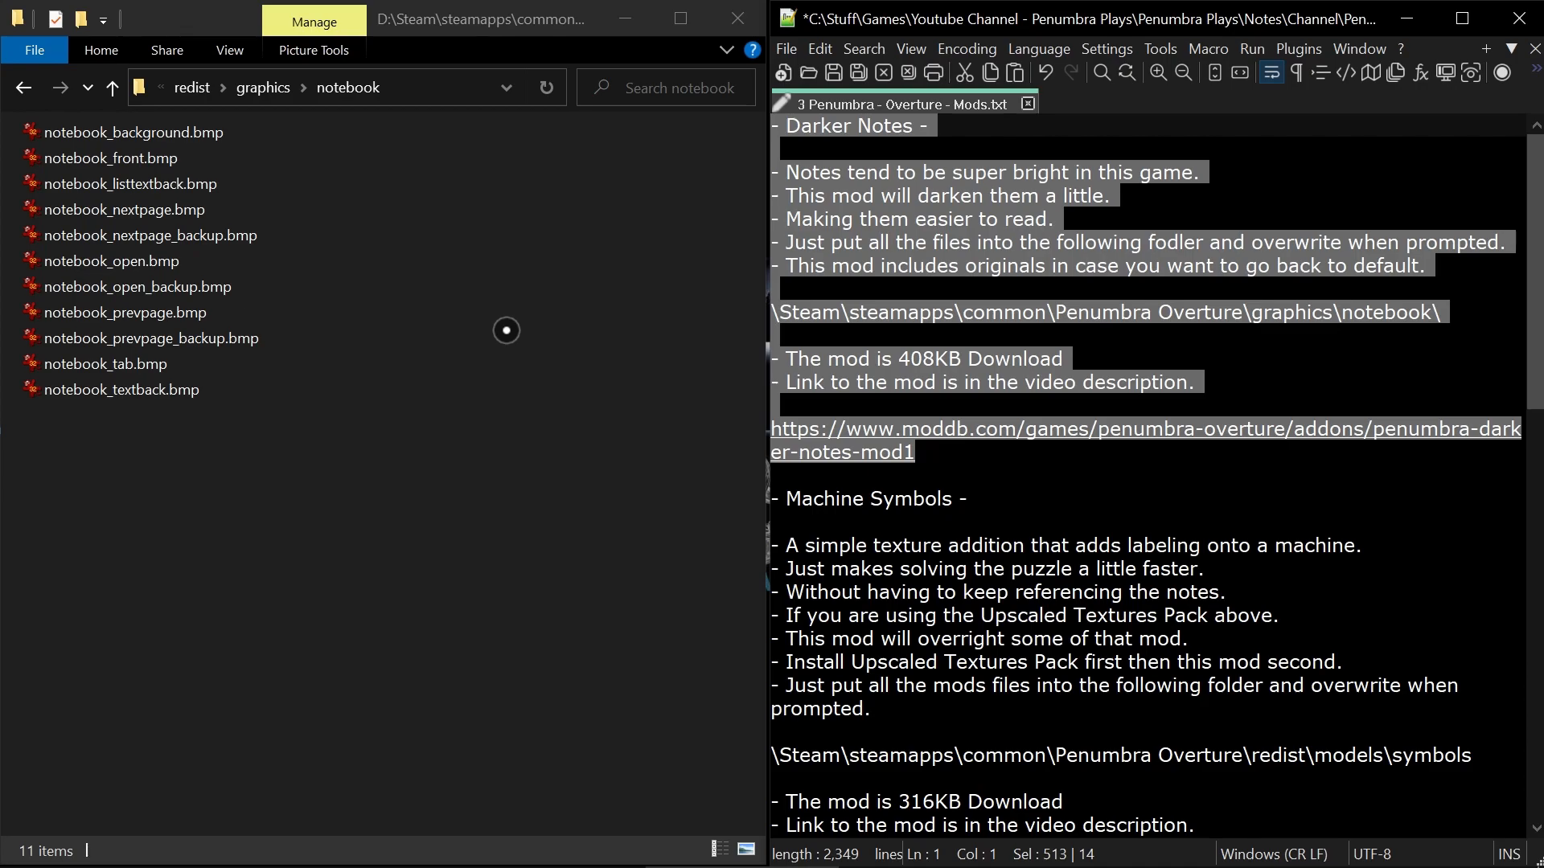
pyautogui.click(487, 310)
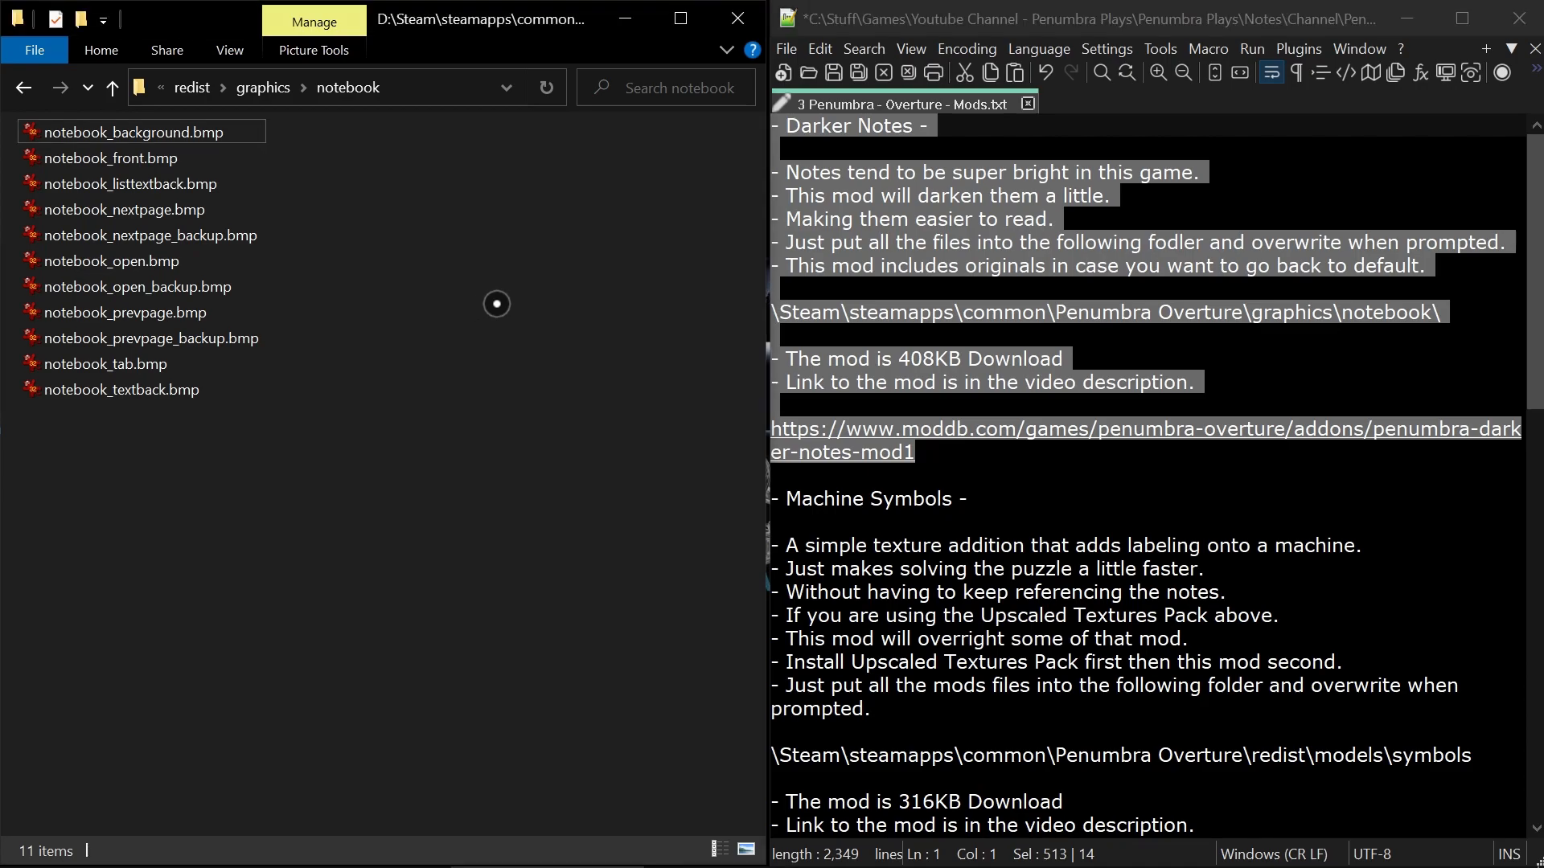
pyautogui.hotkey('alt', 'Up')
pyautogui.hotkey('alt', 'Up')
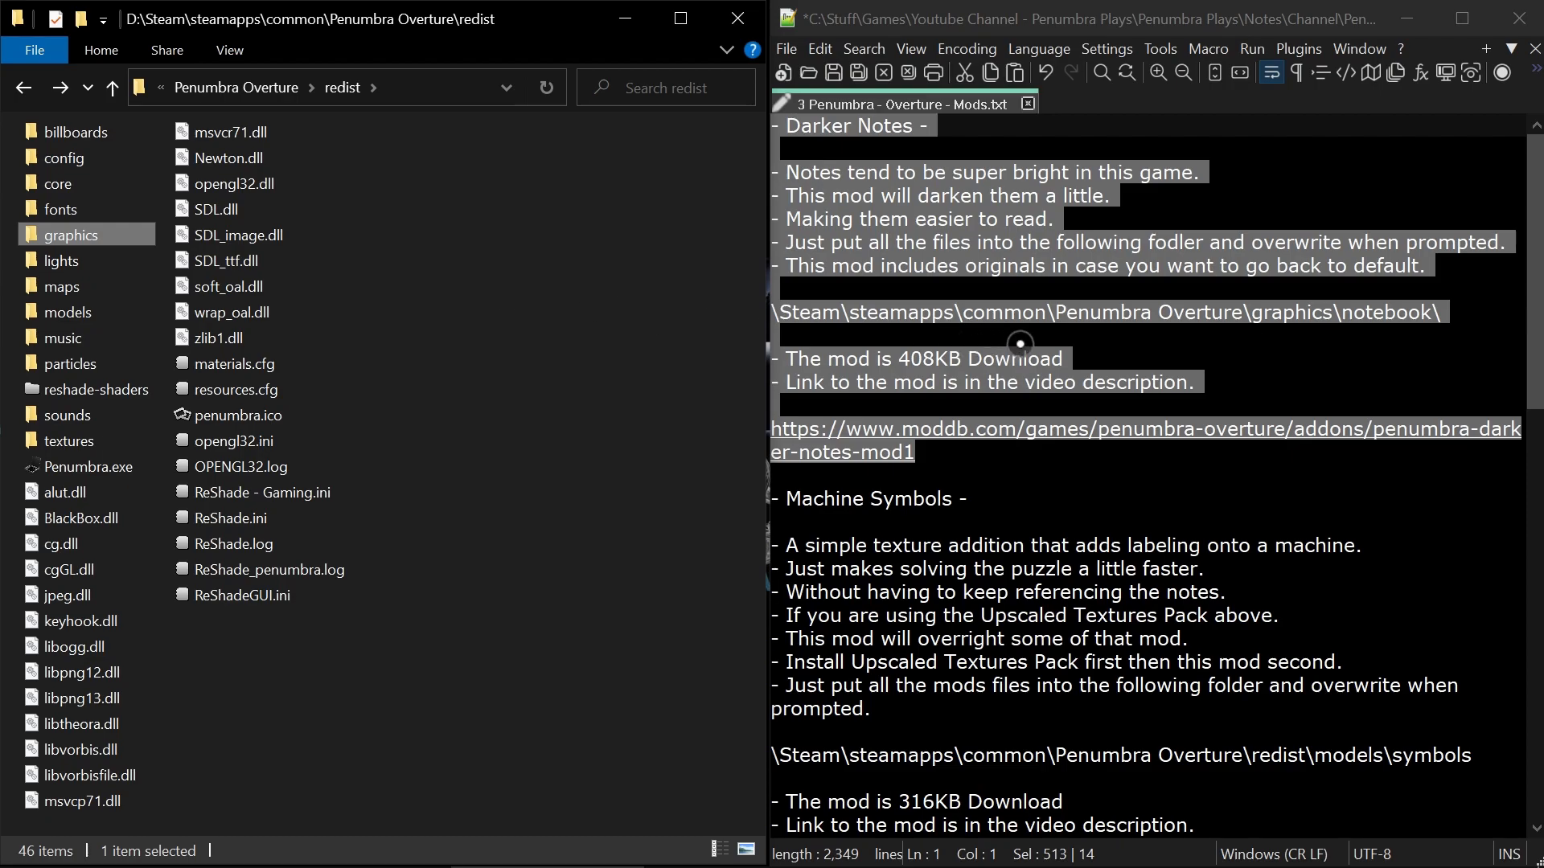
# Delete the Darker Notes section and its leftover blank lines so the mod notes start with Machine Symbols.
pyautogui.click(1208, 322)
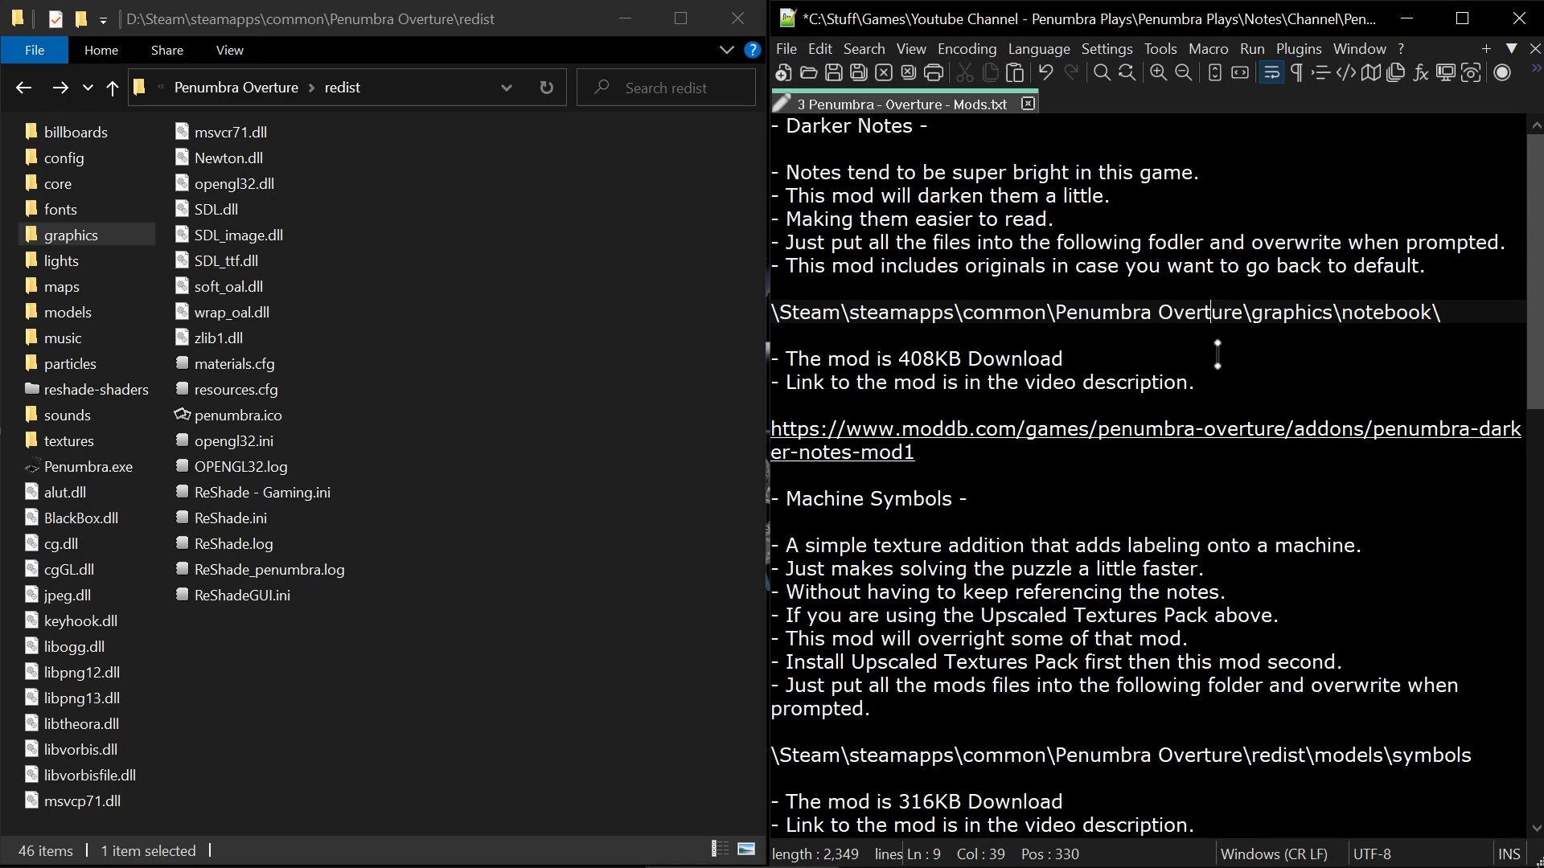
pyautogui.click(899, 359)
pyautogui.moveTo(899, 360); pyautogui.dragTo(970, 358)
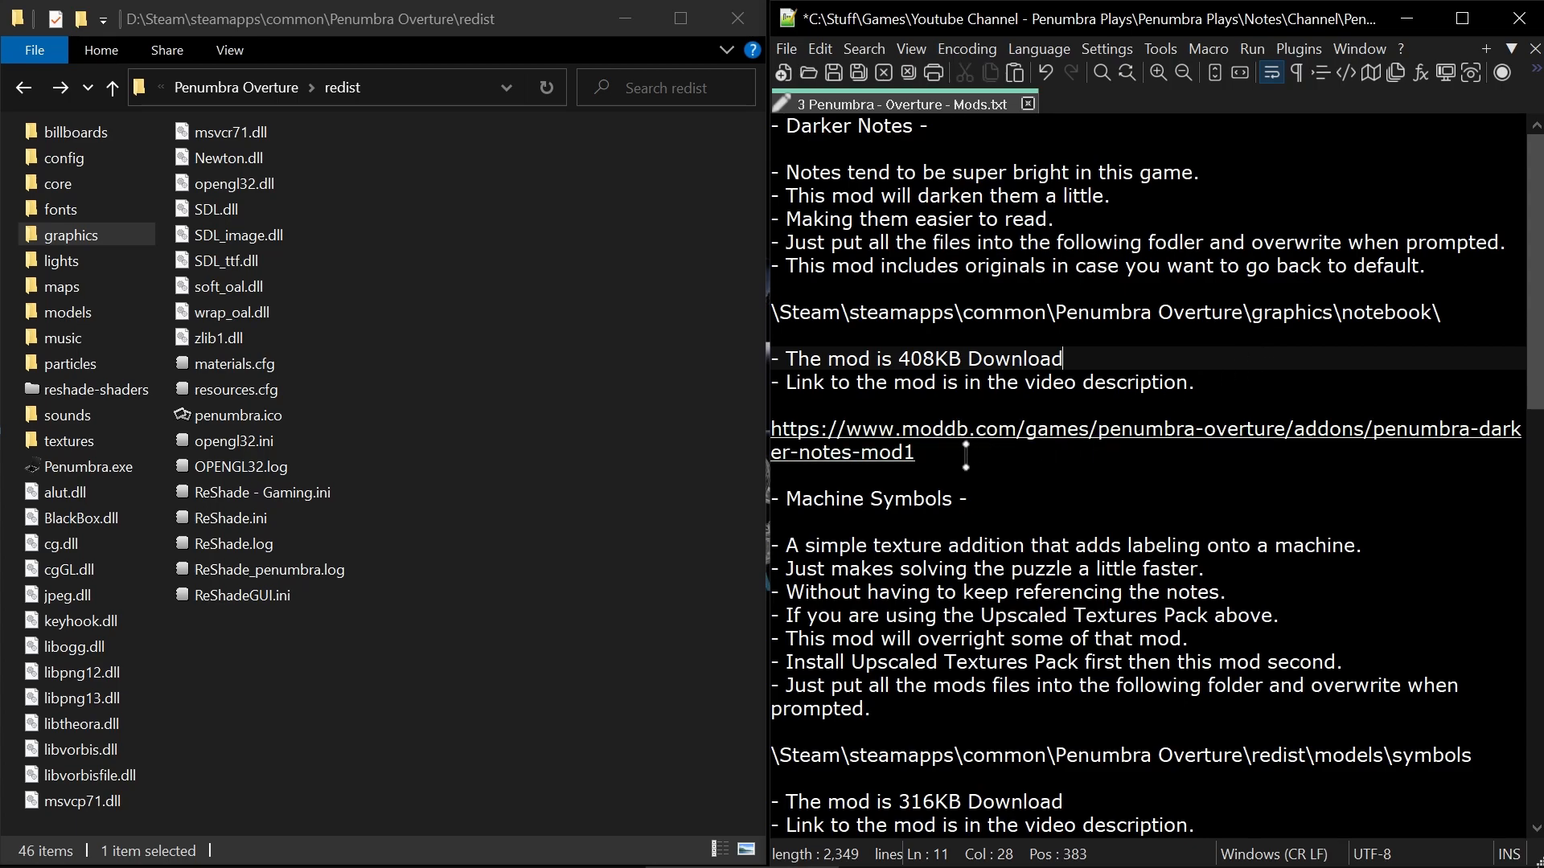
pyautogui.moveTo(965, 456); pyautogui.dragTo(772, 242)
pyautogui.moveTo(687, 168); pyautogui.dragTo(588, 29)
pyautogui.press('Delete')
pyautogui.press('Delete')
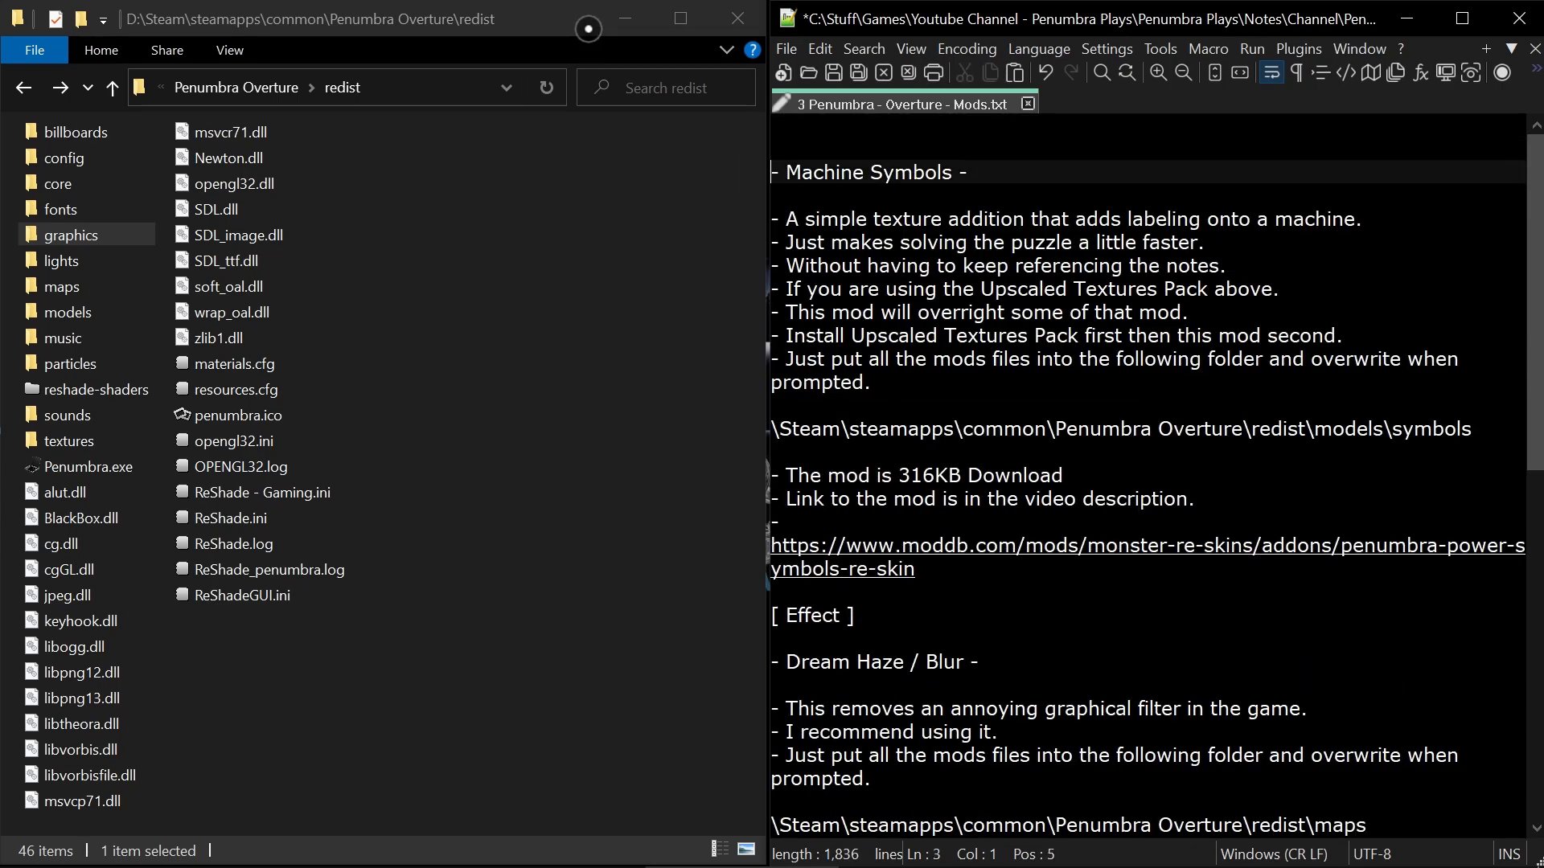
pyautogui.press('Down')
pyautogui.press('BackSpace')
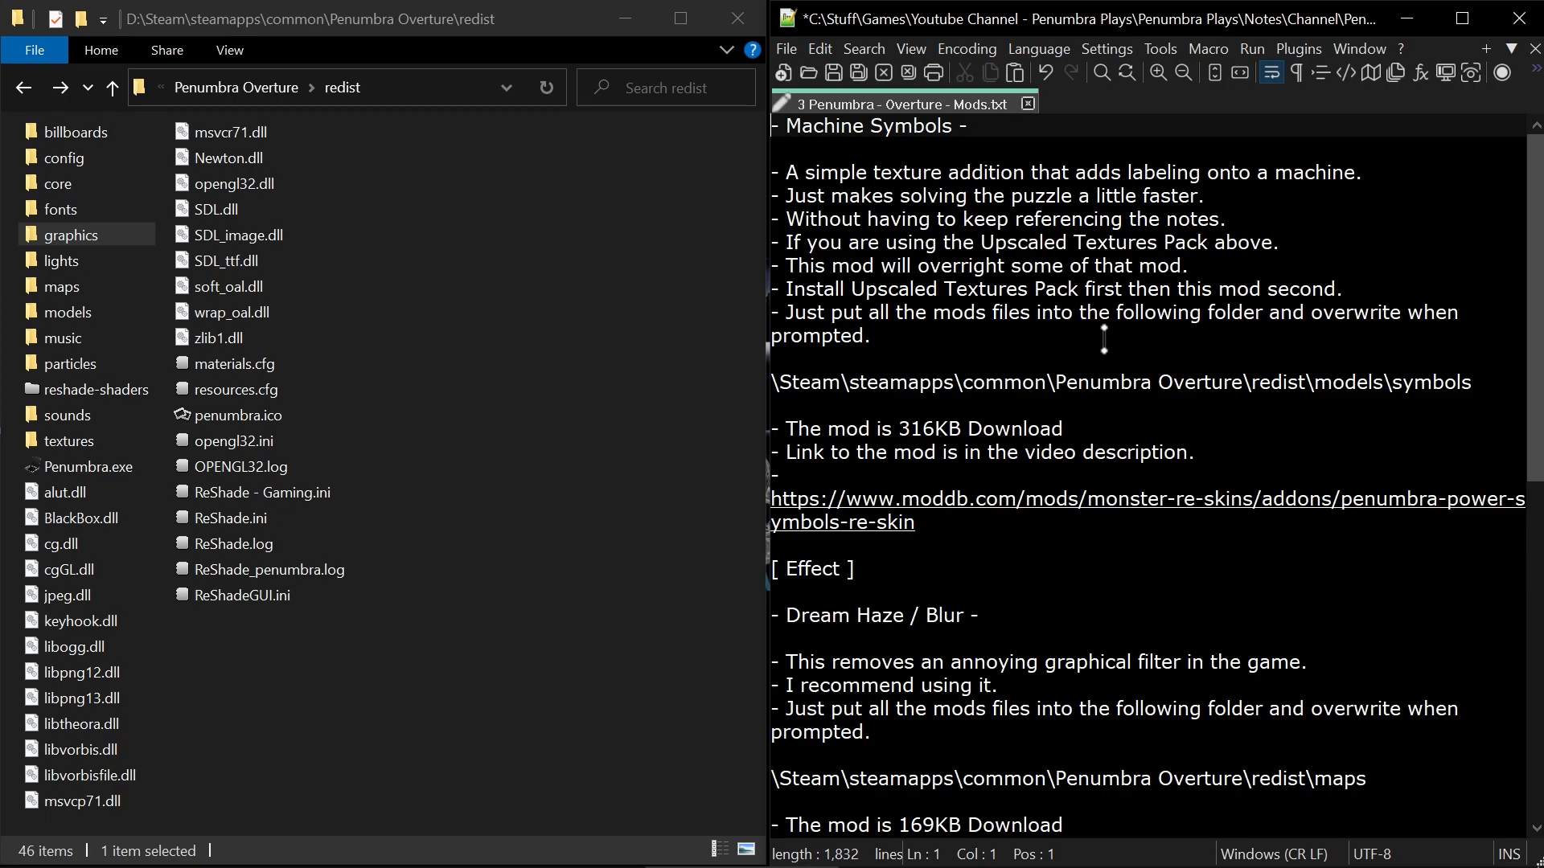
# Mark the models\symbols part of the path in the notes, look inside redist\models\symbols, and return to the models folder.
pyautogui.moveTo(1480, 390); pyautogui.dragTo(1313, 403)
pyautogui.click(1312, 385)
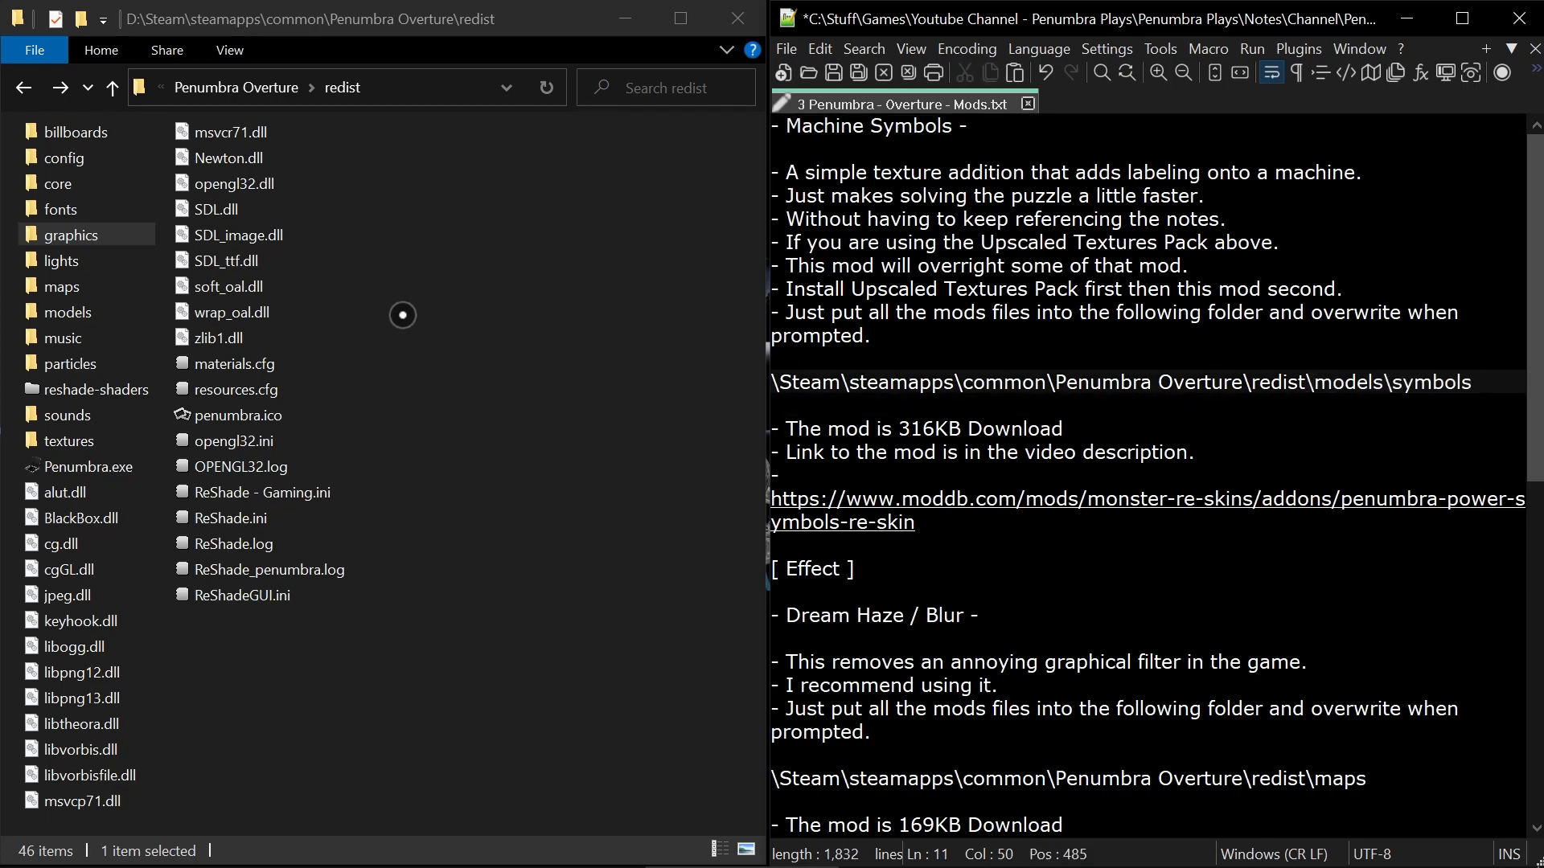
pyautogui.click(94, 312)
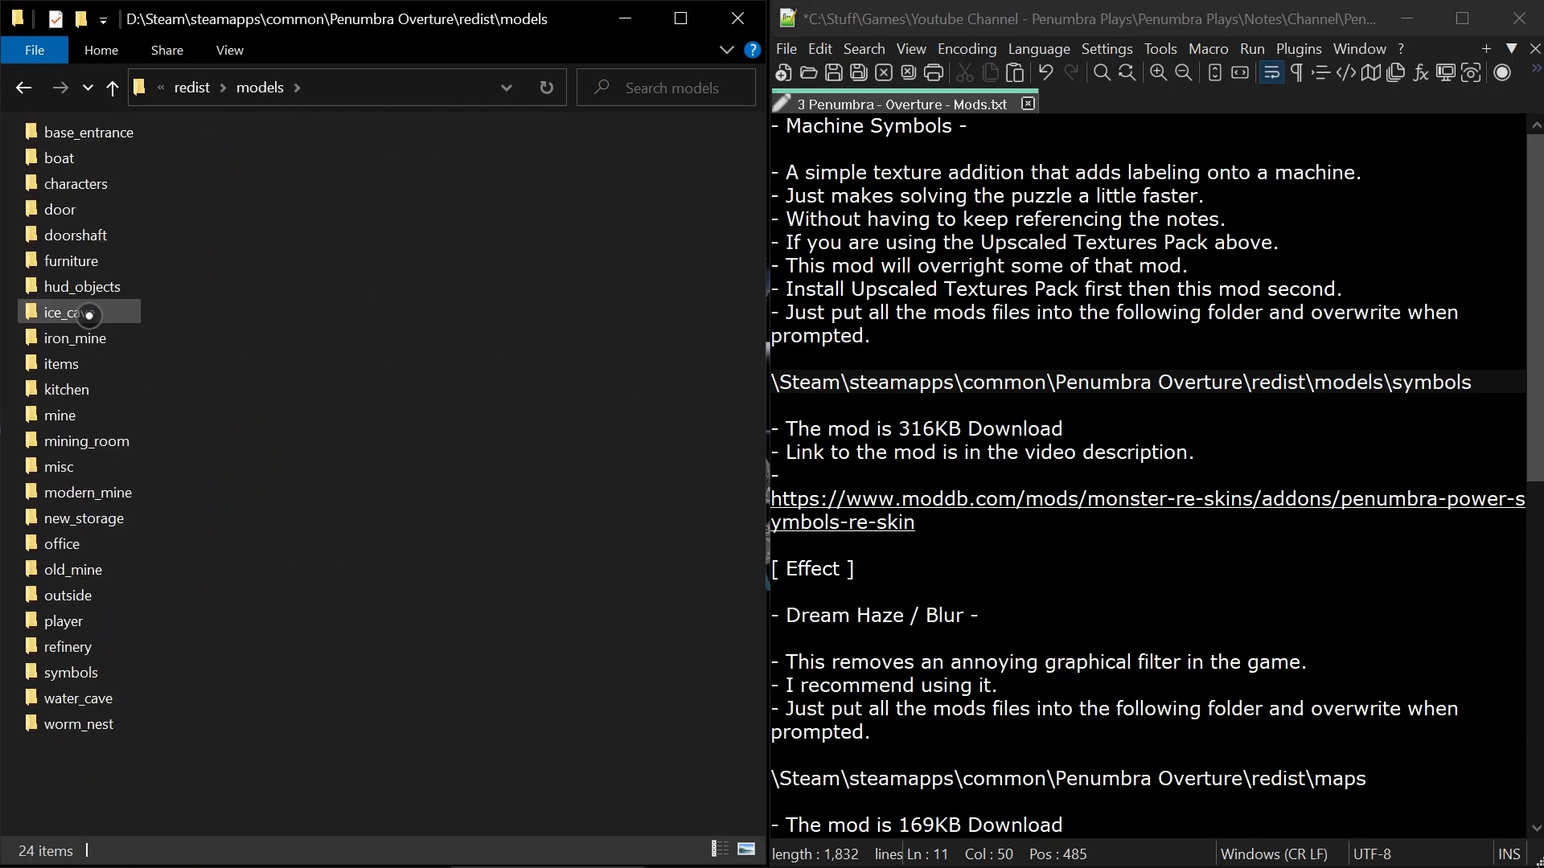
pyautogui.click(99, 667)
pyautogui.doubleClick(99, 667)
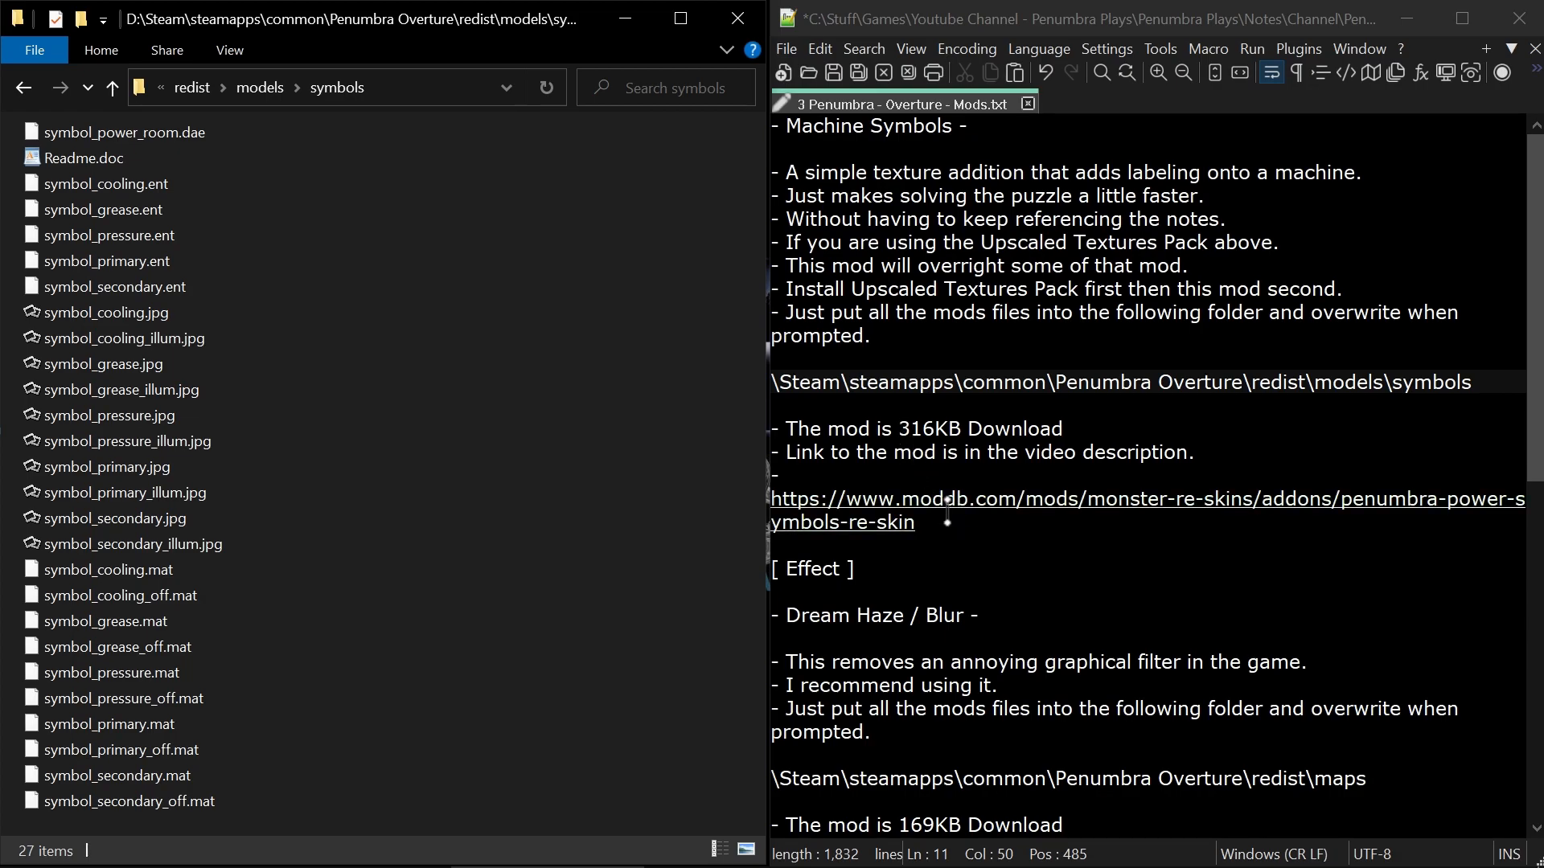
pyautogui.hotkey('alt', 'Left')
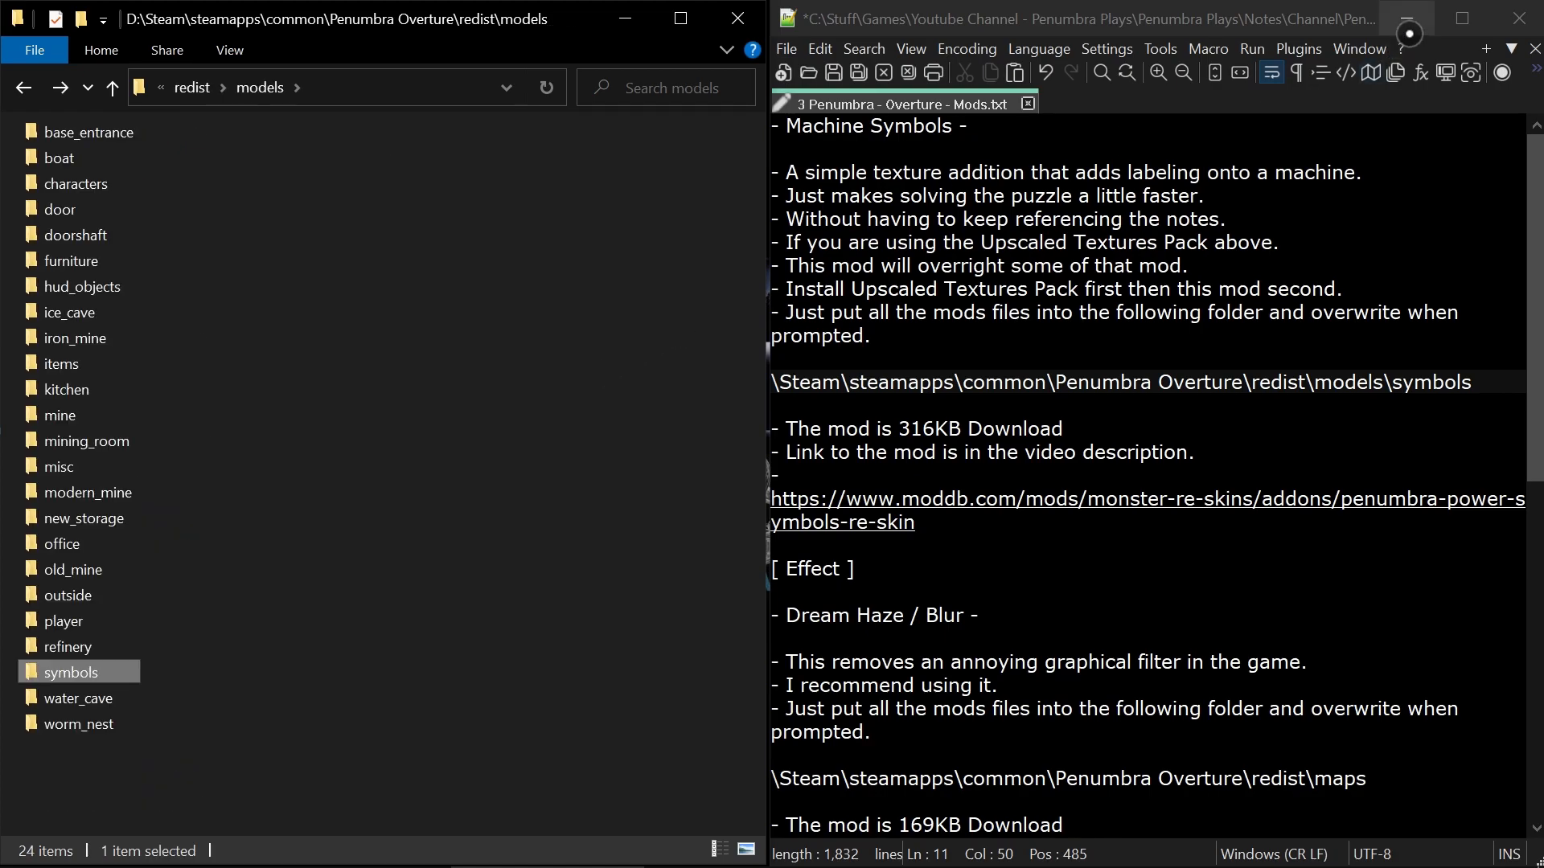
# Minimize the mod notes and folder windows and delete the Upscale Texture and Darker Notes example images from the desktop.
pyautogui.click(1409, 32)
pyautogui.click(623, 17)
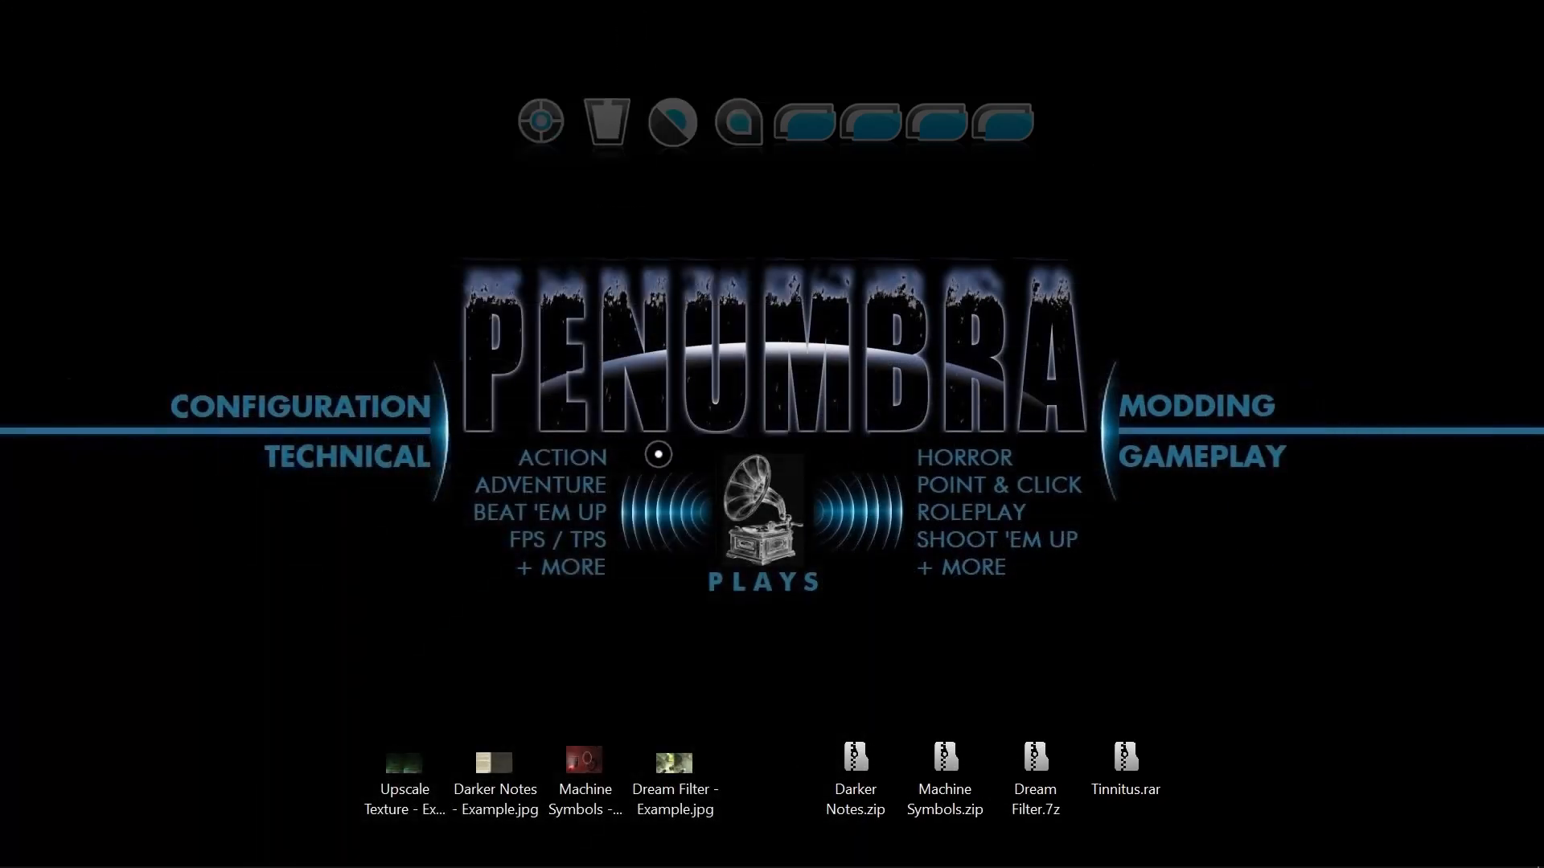
pyautogui.click(414, 796)
pyautogui.press('Delete')
pyautogui.click(454, 798)
pyautogui.press('Delete')
# View Machine Symbols - Example.jpg full screen, leave full screen, and close the image viewer.
pyautogui.doubleClick(552, 799)
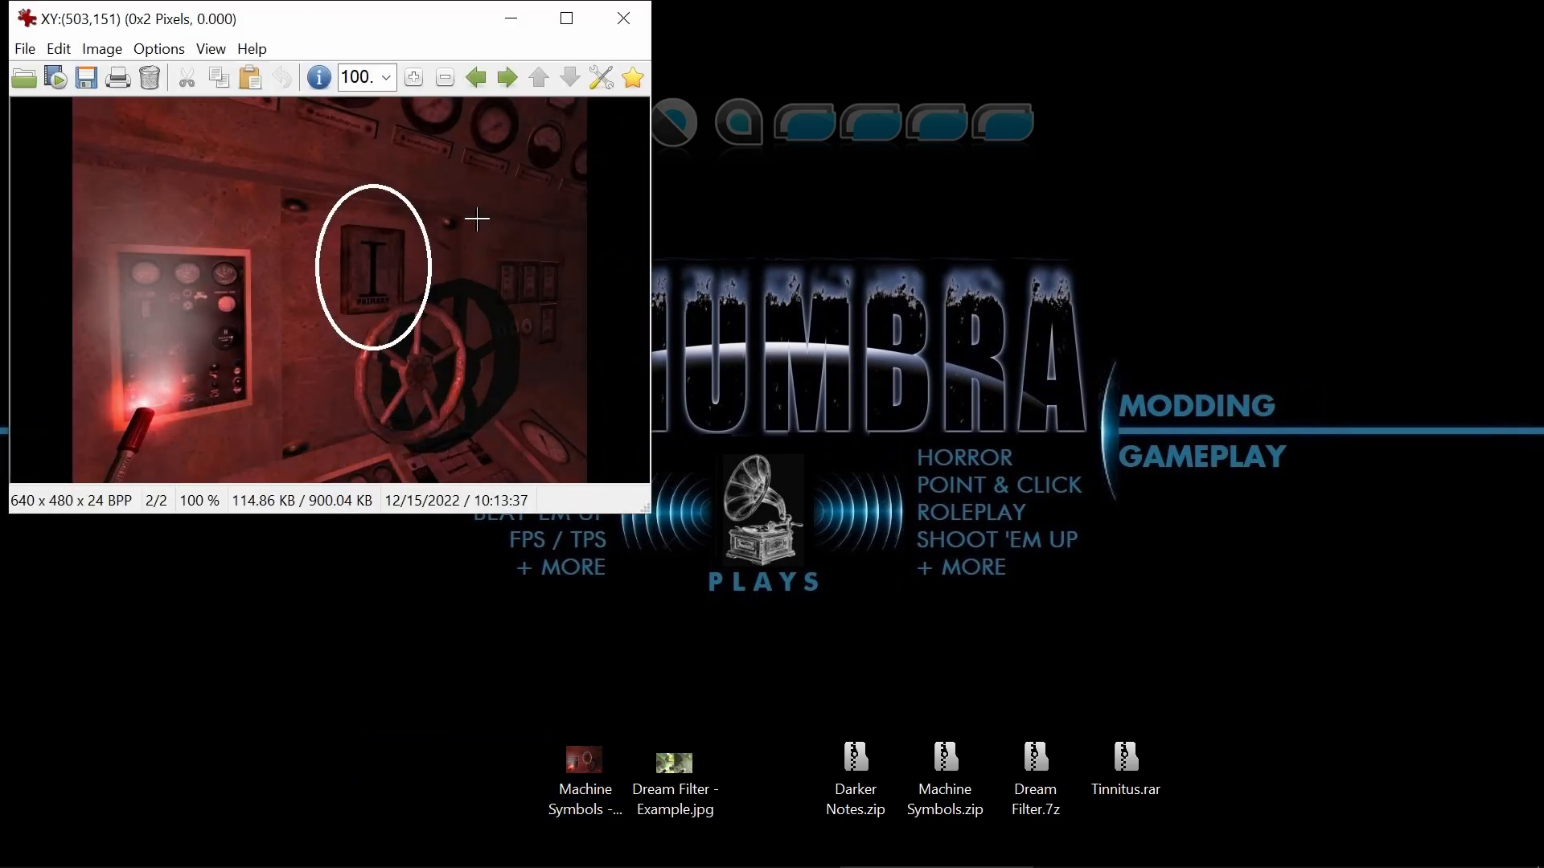
pyautogui.doubleClick(477, 219)
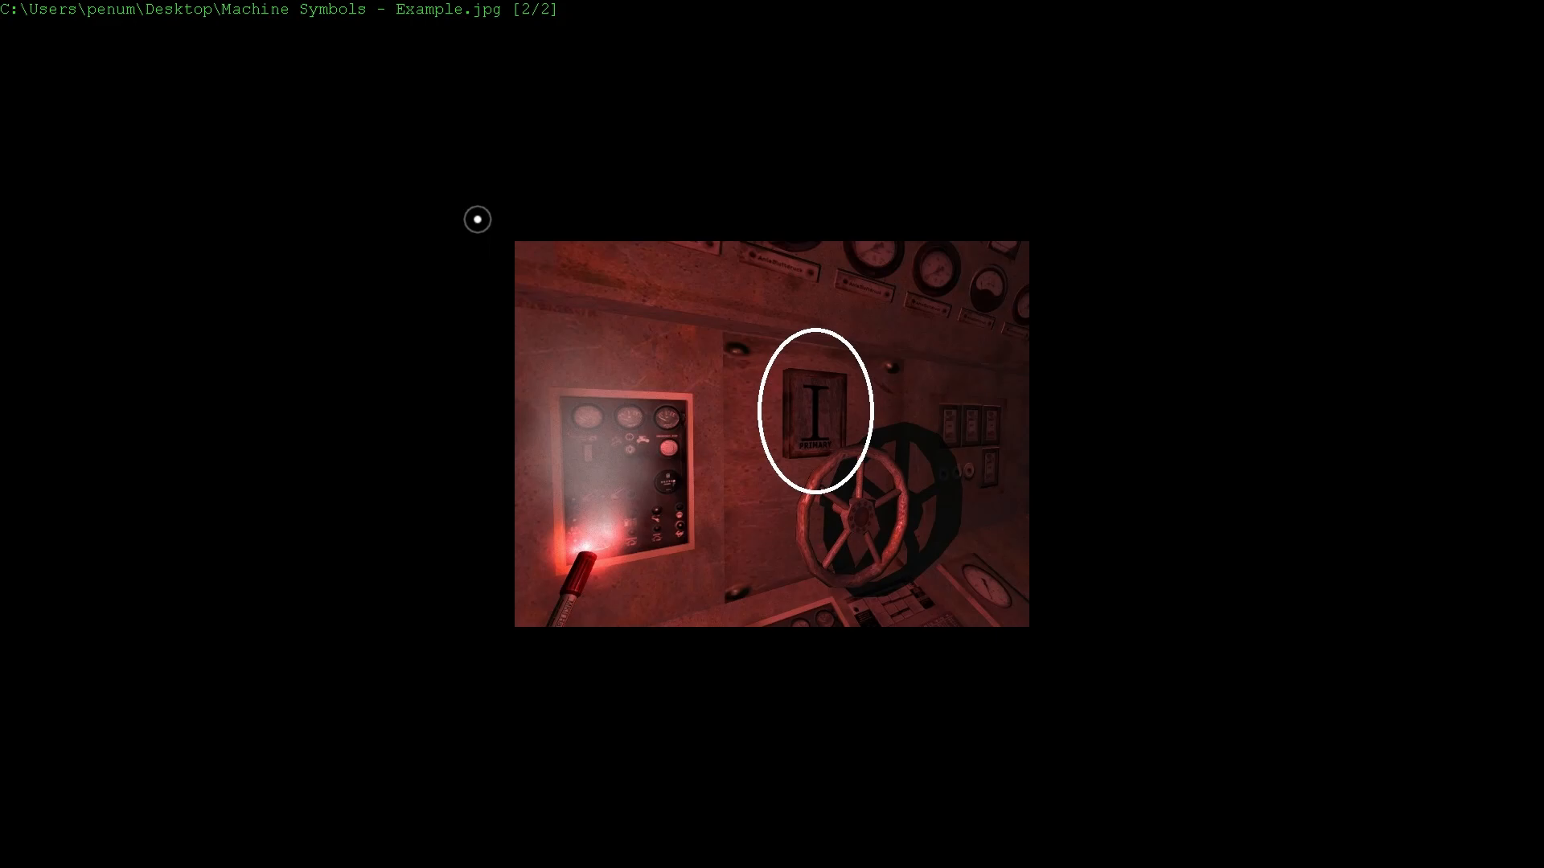
pyautogui.scroll(-1, 869, 324)
pyautogui.doubleClick(870, 326)
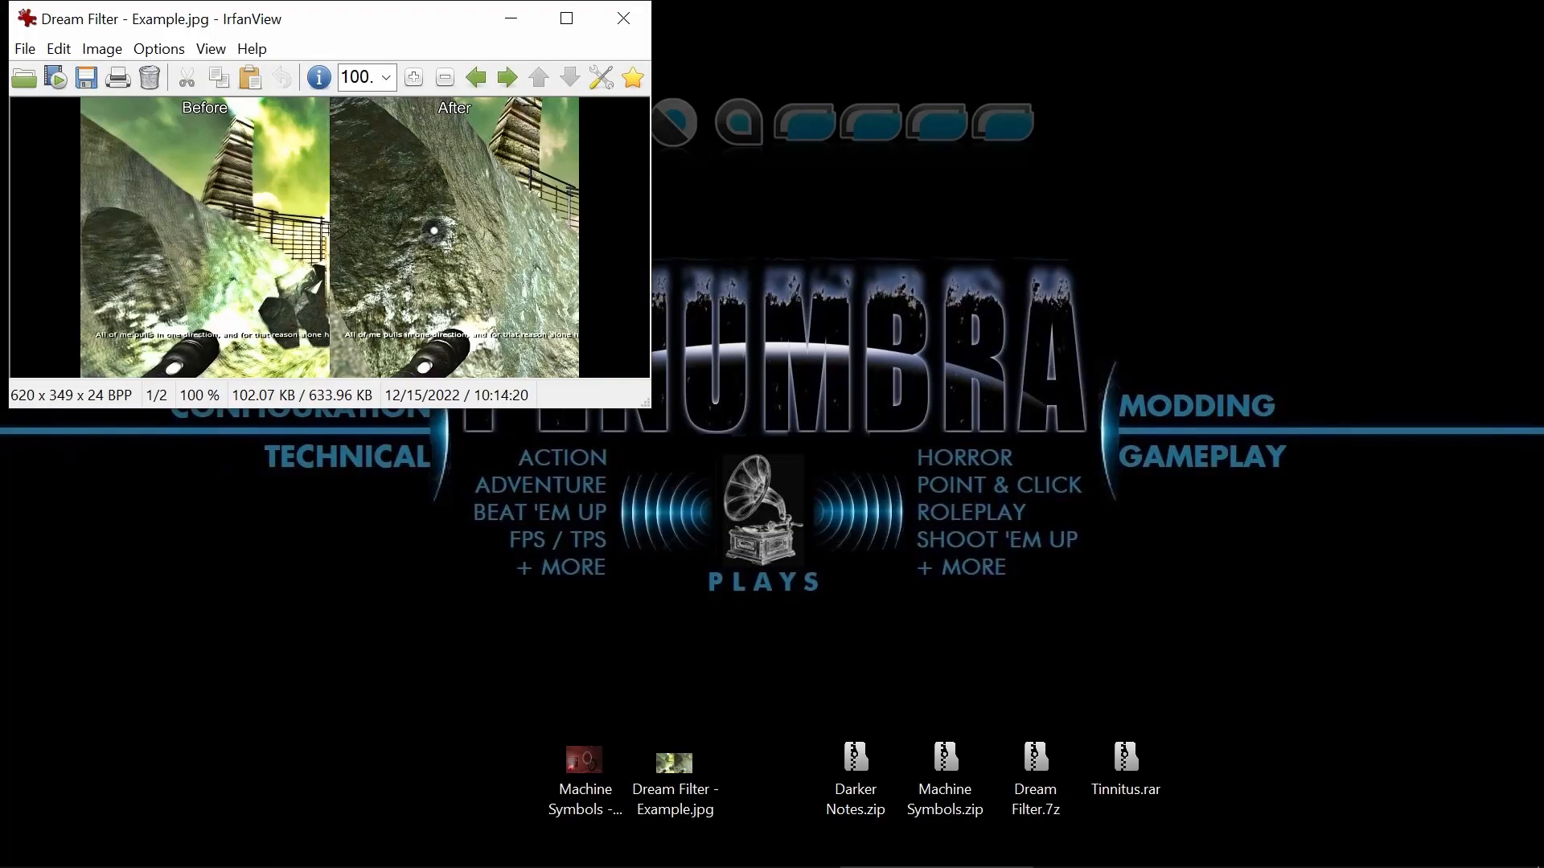
pyautogui.press('Escape')
# Reopen Machine Symbols - Example.jpg in a window, enlarge it to 236% to show the labeled machine symbol, and close it.
pyautogui.click(587, 806)
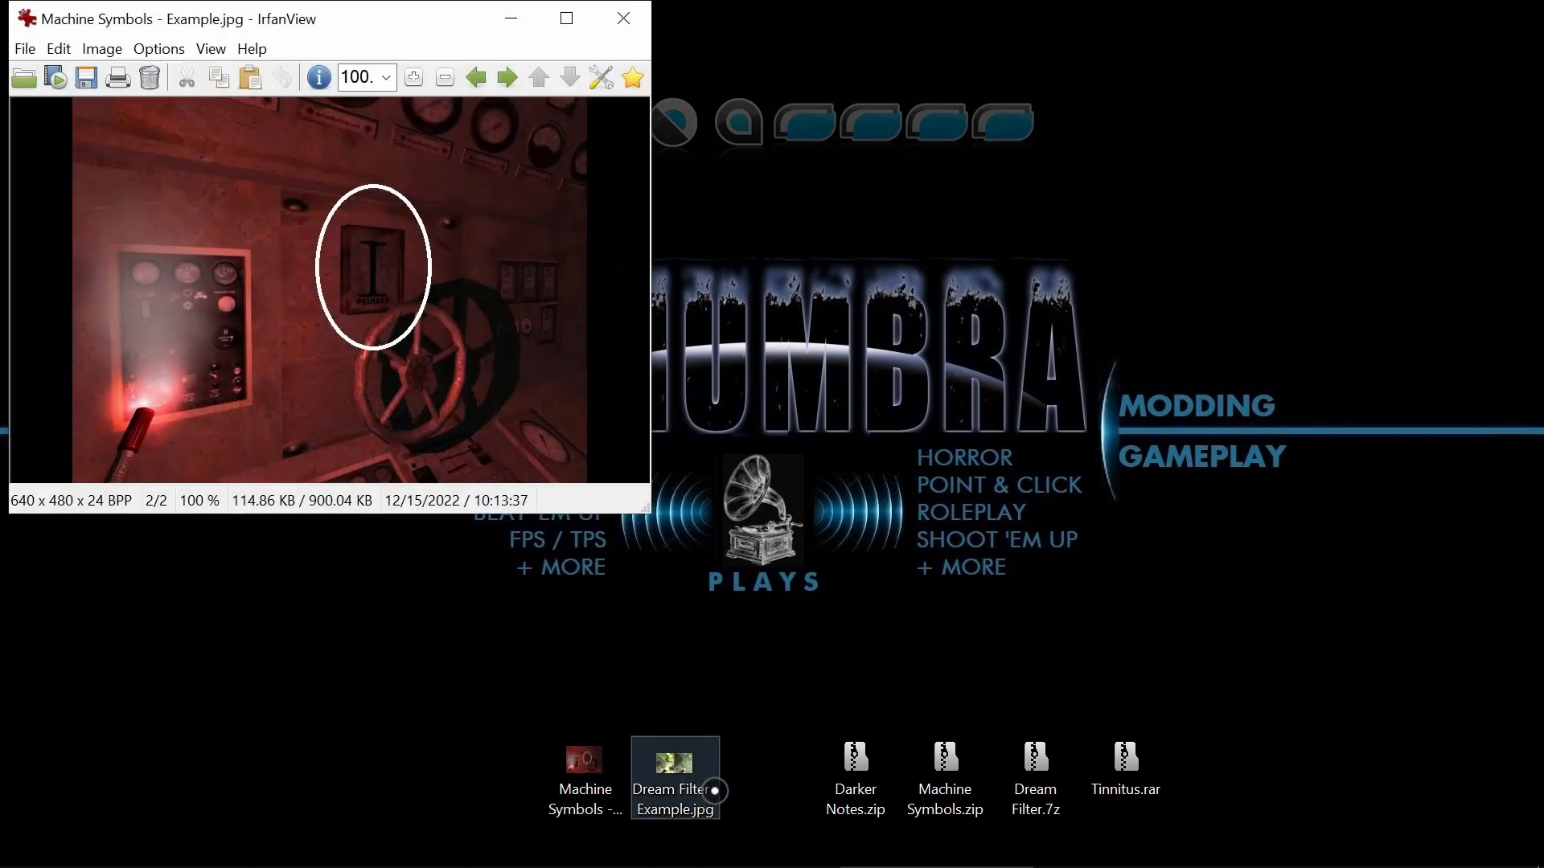
pyautogui.press('+')
pyautogui.press('+')
pyautogui.press('+')
pyautogui.press('+')
pyautogui.press('+')
pyautogui.press('+')
pyautogui.press('+')
pyautogui.press('+')
pyautogui.press('+')
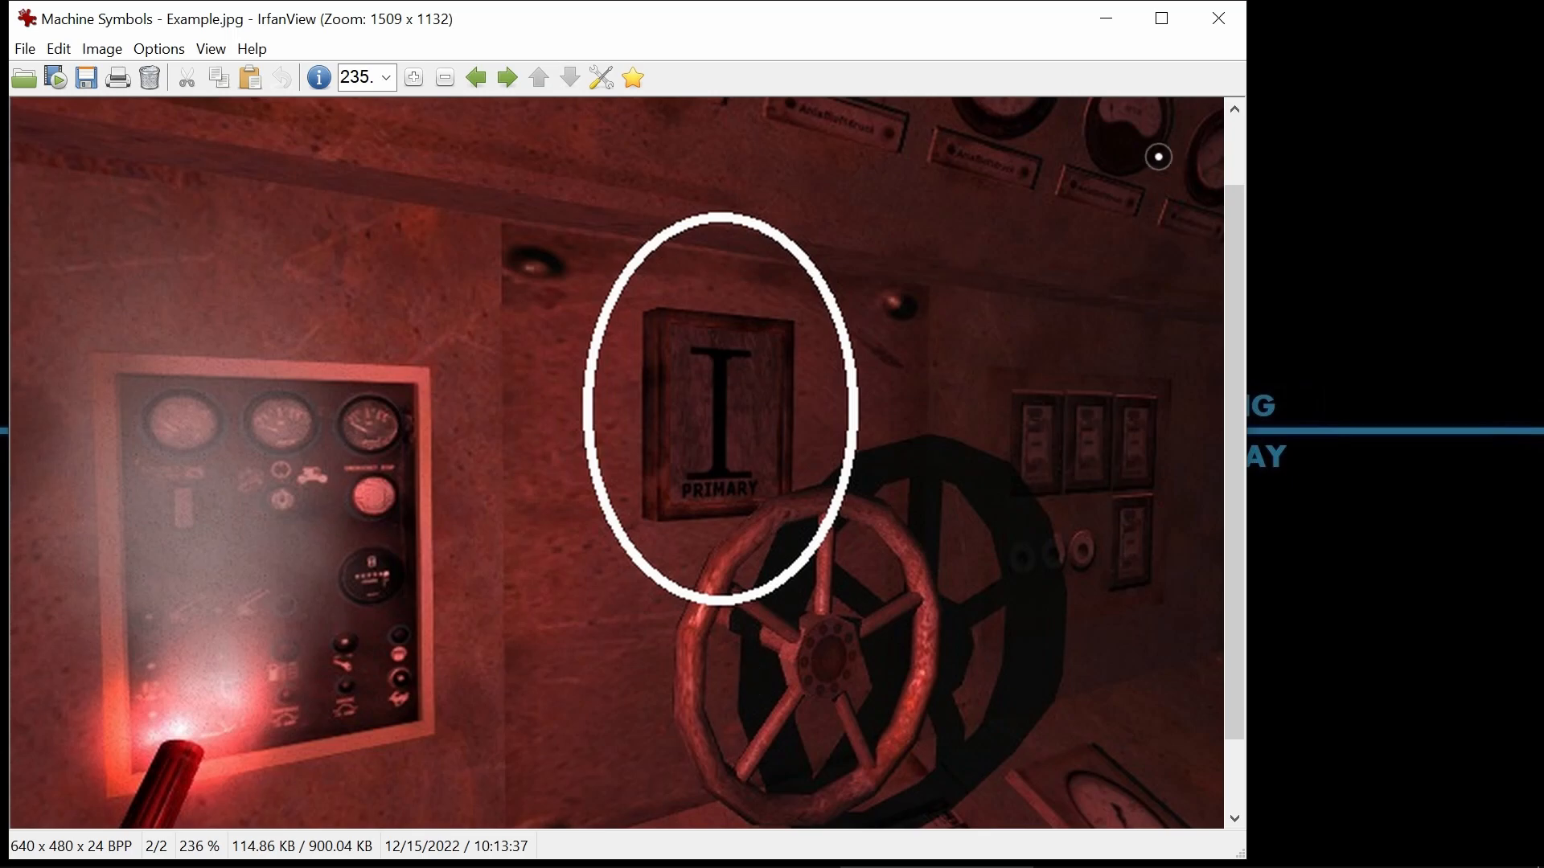
pyautogui.click(1219, 19)
# Delete the Machine Symbols example image and Darker Notes.zip from the desktop.
pyautogui.click(590, 775)
pyautogui.press('Delete')
pyautogui.click(876, 749)
# Open Machine Symbols.zip, show its destination folder redist\models\symbols, and minimize the folder window after returning to redist.
pyautogui.doubleClick(961, 760)
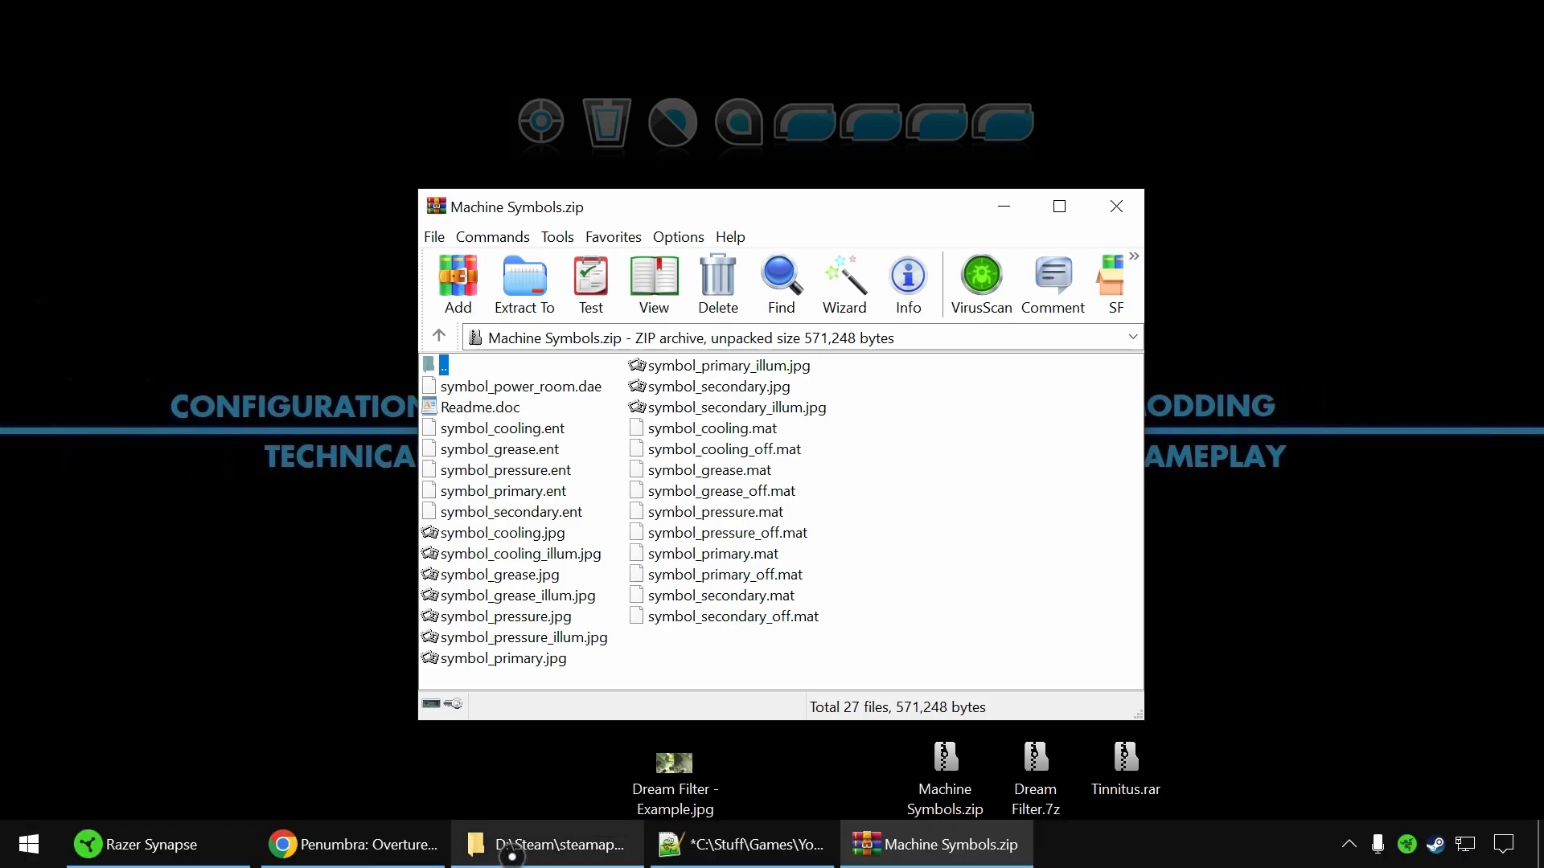
pyautogui.click(520, 862)
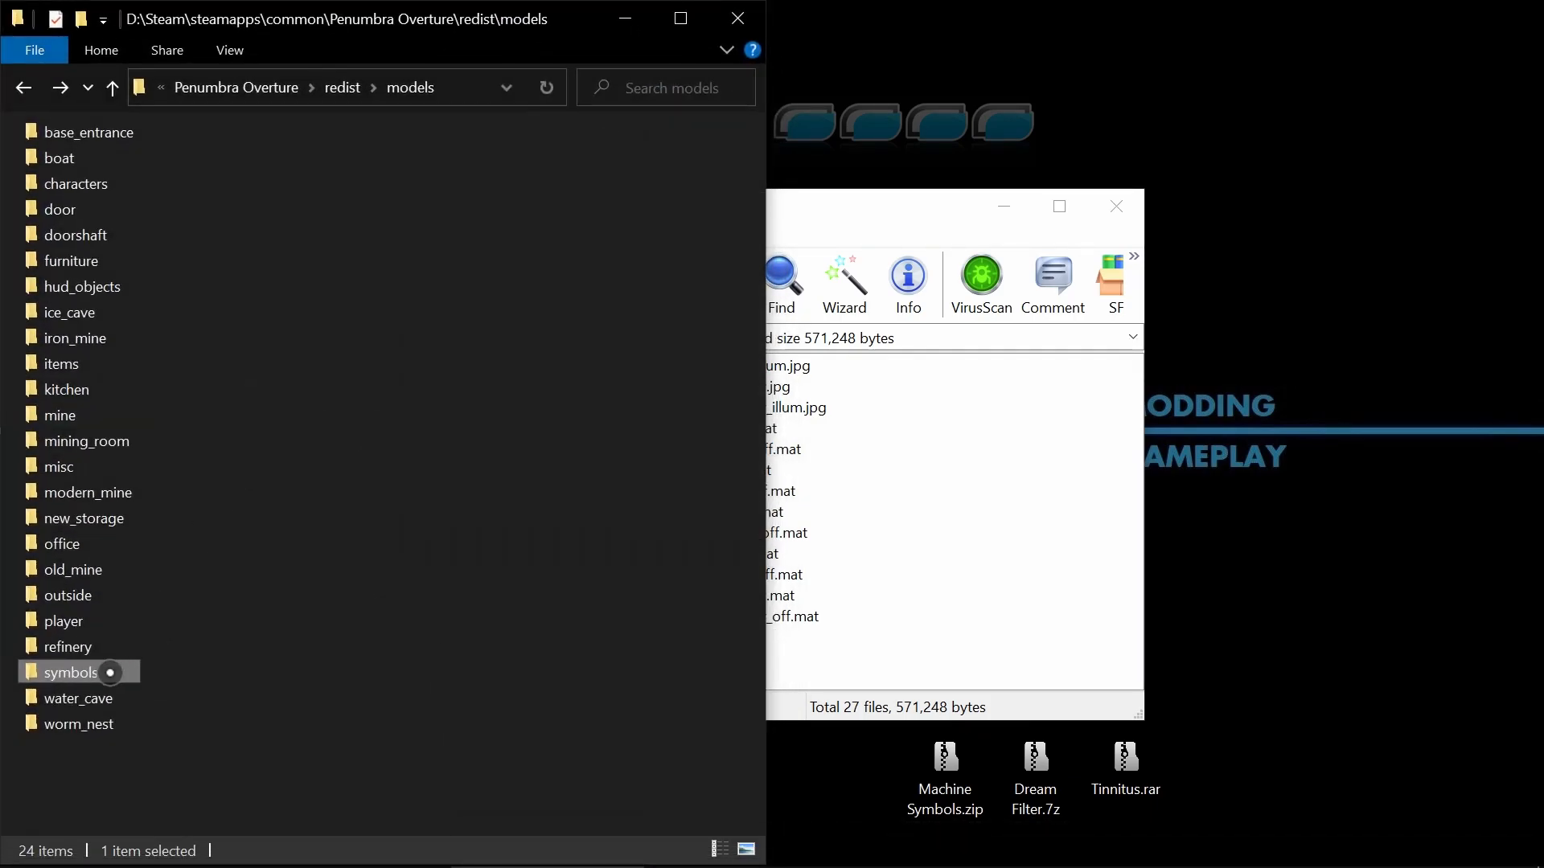
pyautogui.hotkey('alt', 'Up')
pyautogui.doubleClick(87, 314)
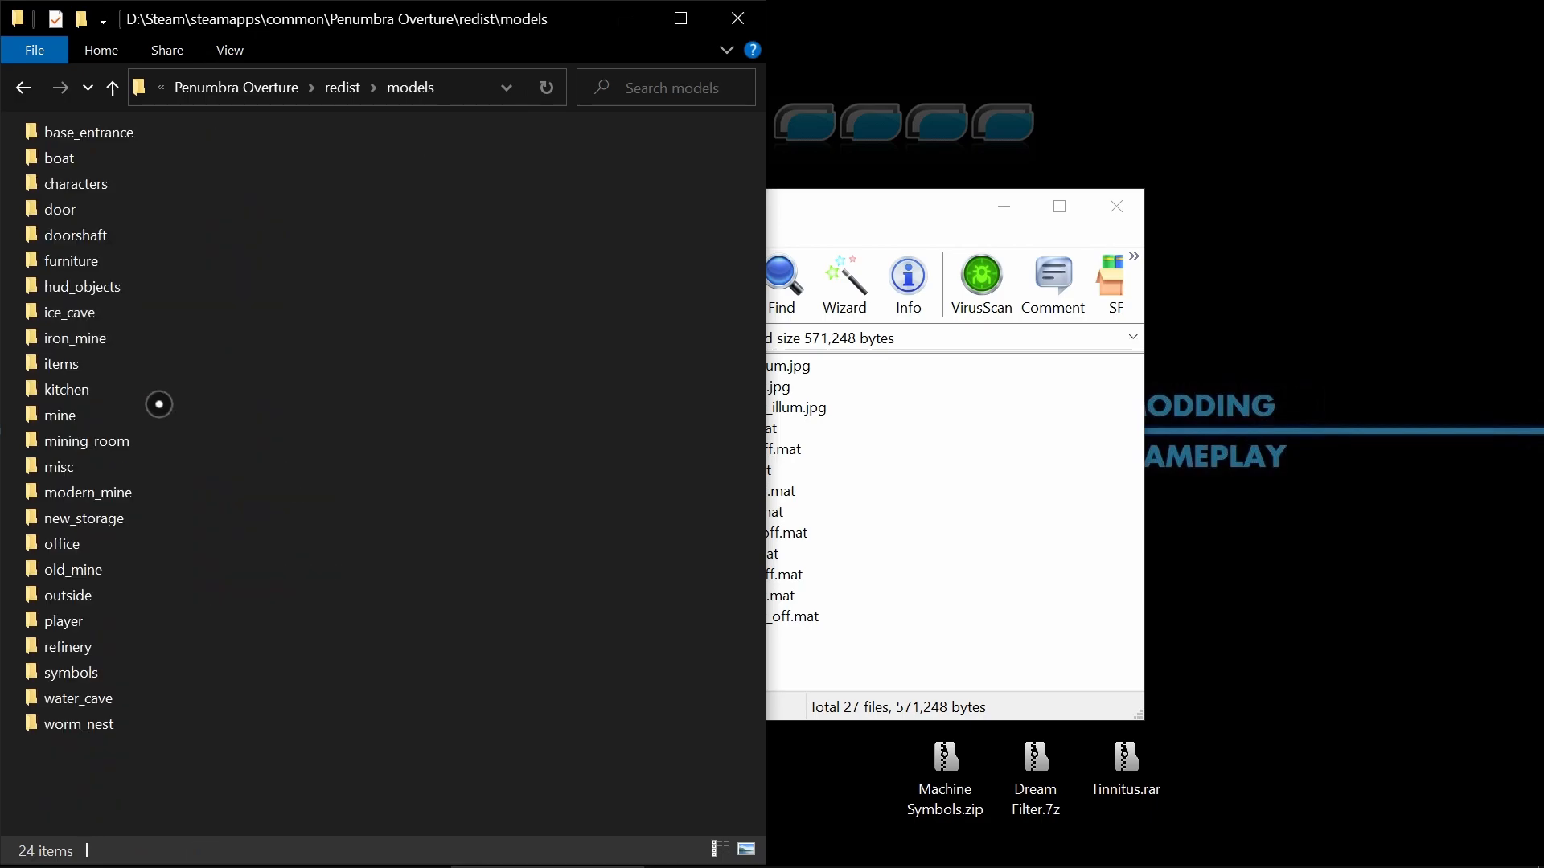
pyautogui.doubleClick(111, 673)
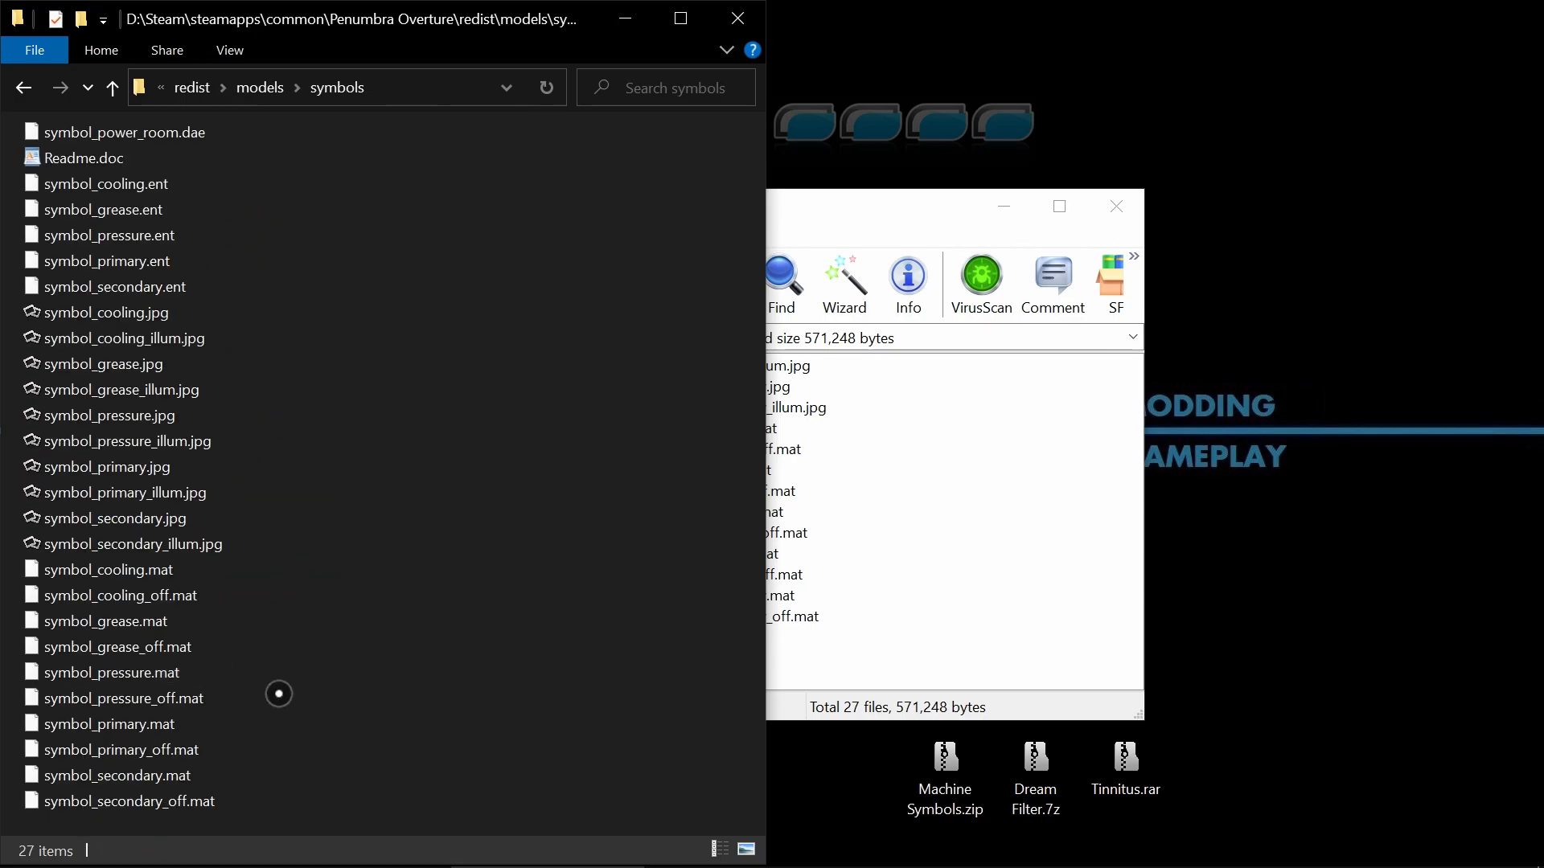
pyautogui.hotkey('alt', 'Up')
pyautogui.hotkey('alt', 'Up')
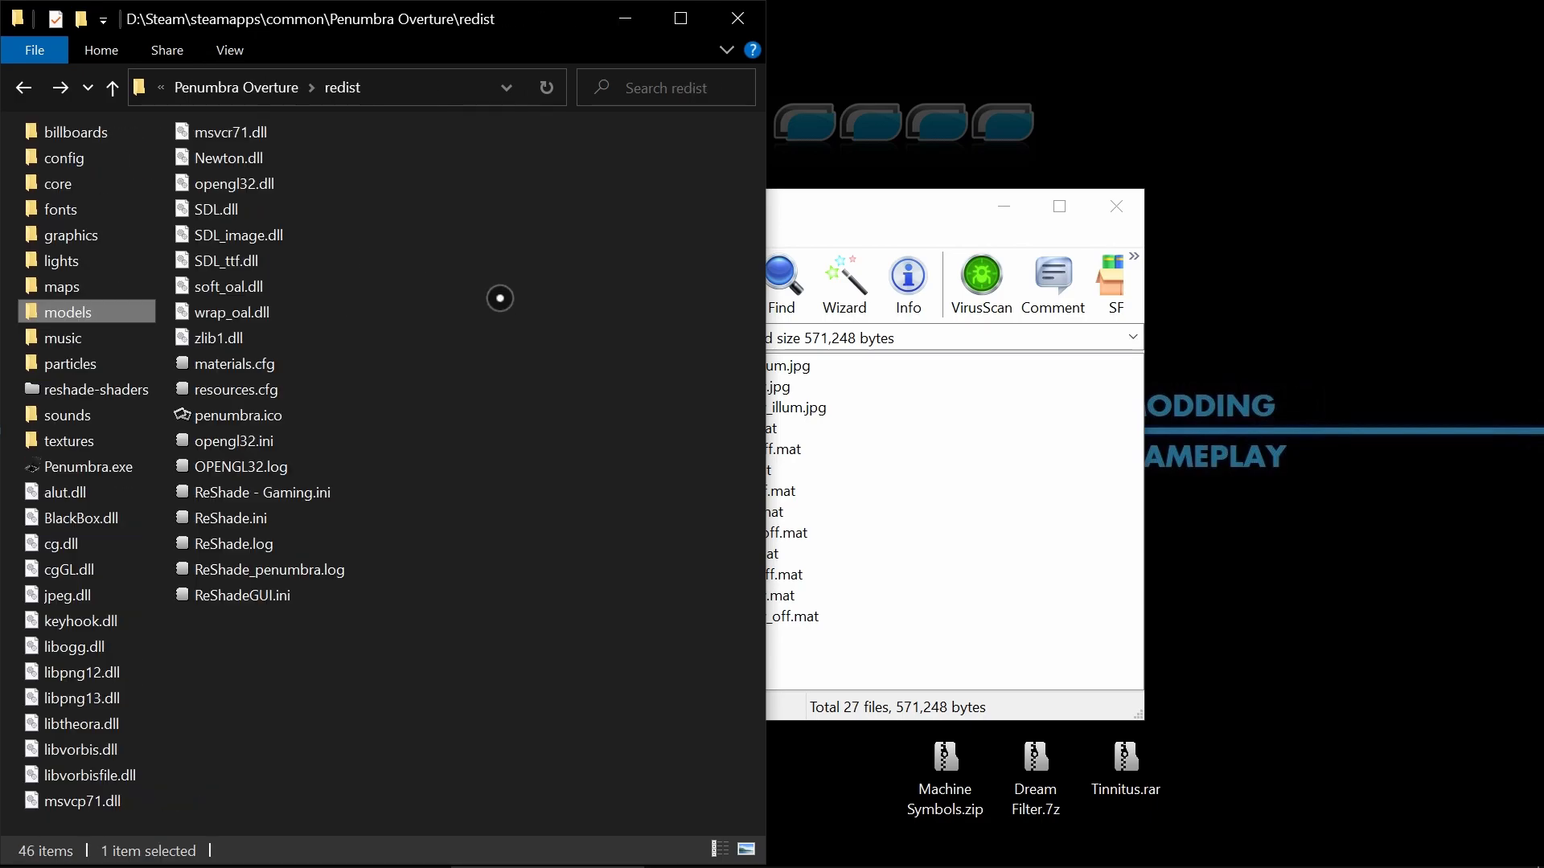
pyautogui.click(625, 18)
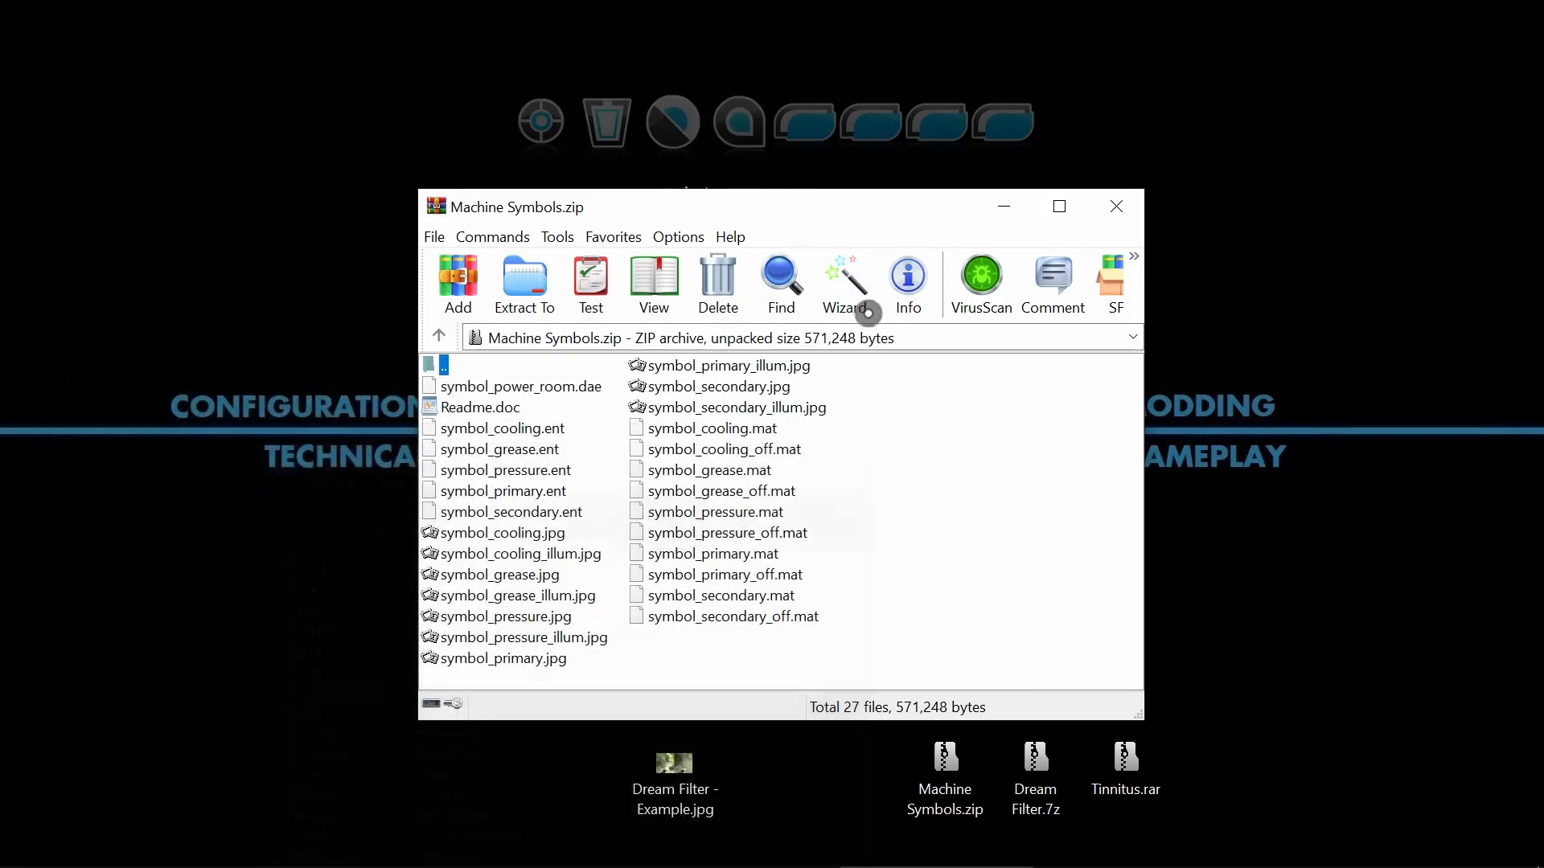
# Close the Machine Symbols archive and delete Machine Symbols.zip from the desktop.
pyautogui.click(1116, 206)
pyautogui.click(945, 764)
pyautogui.press('Delete')
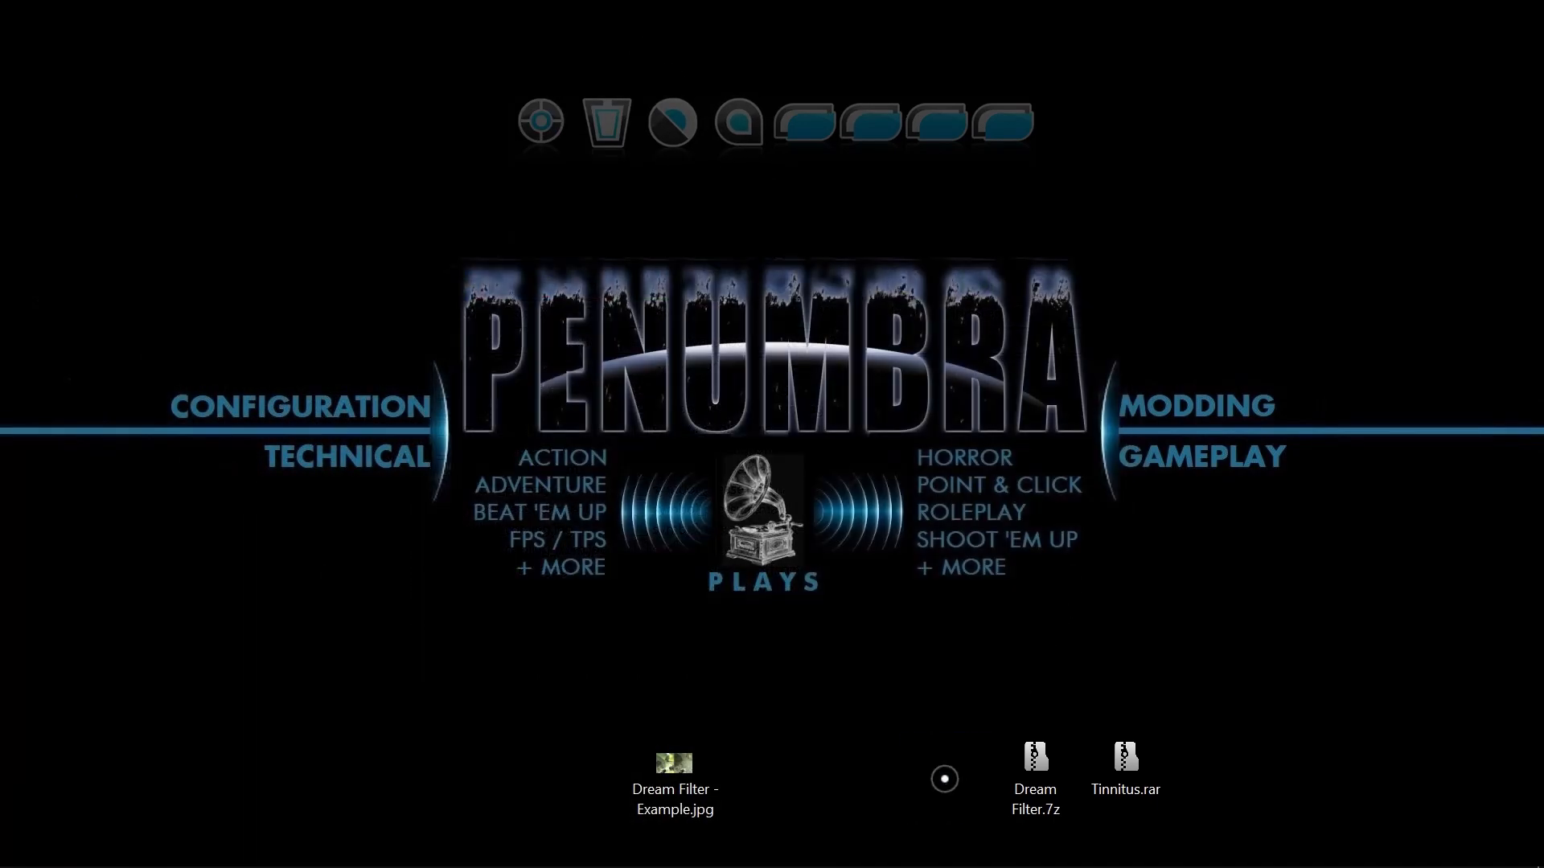
# Restore the redist folder and mod notes windows and delete the whole Machine Symbols section above the Effect heading.
pyautogui.click(656, 855)
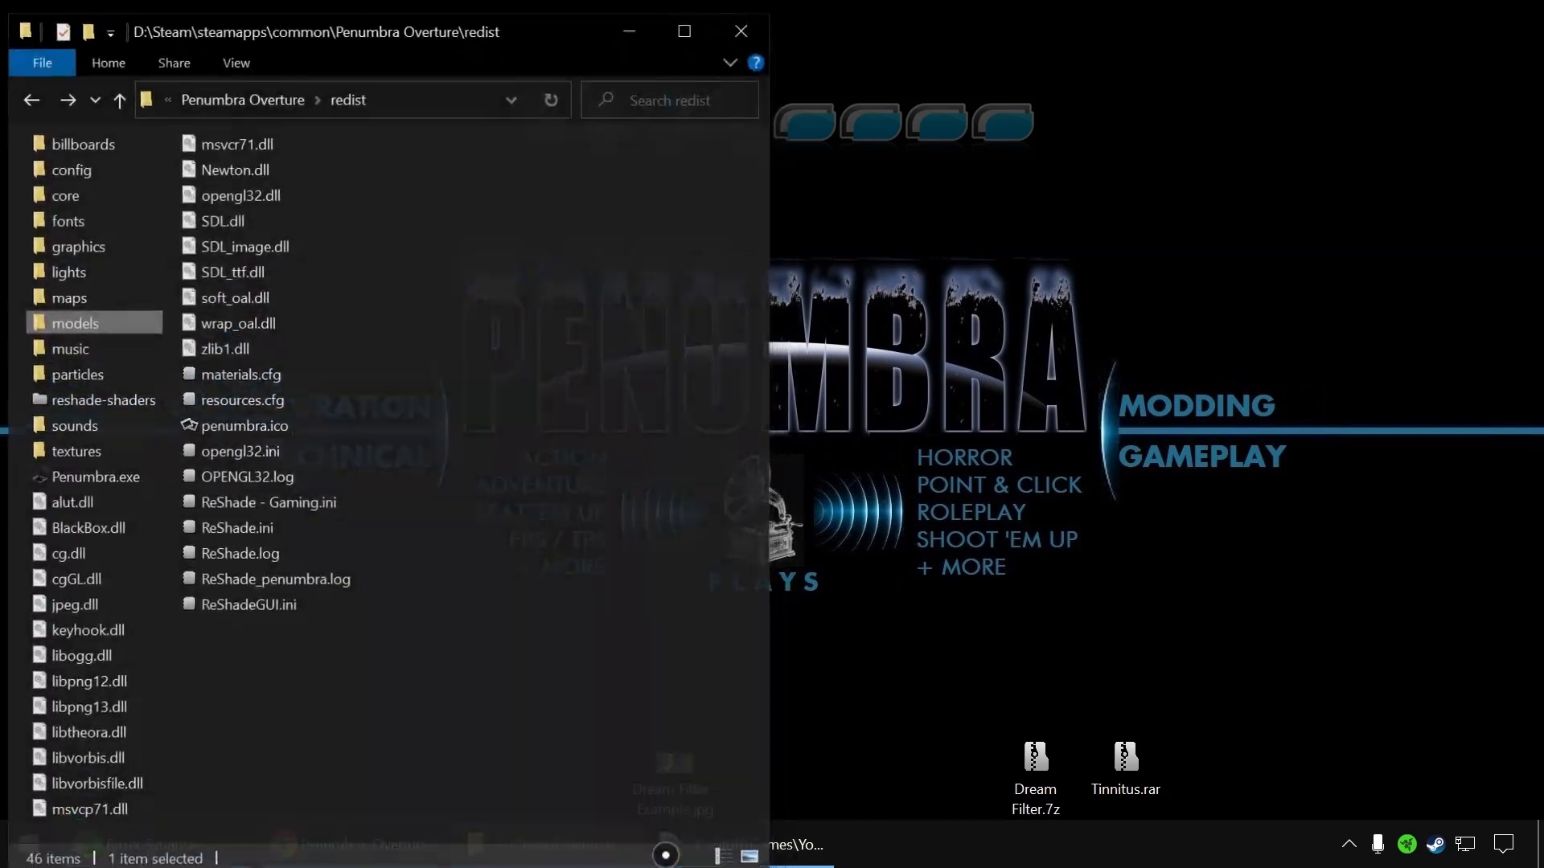
pyautogui.click(800, 846)
pyautogui.click(1058, 551)
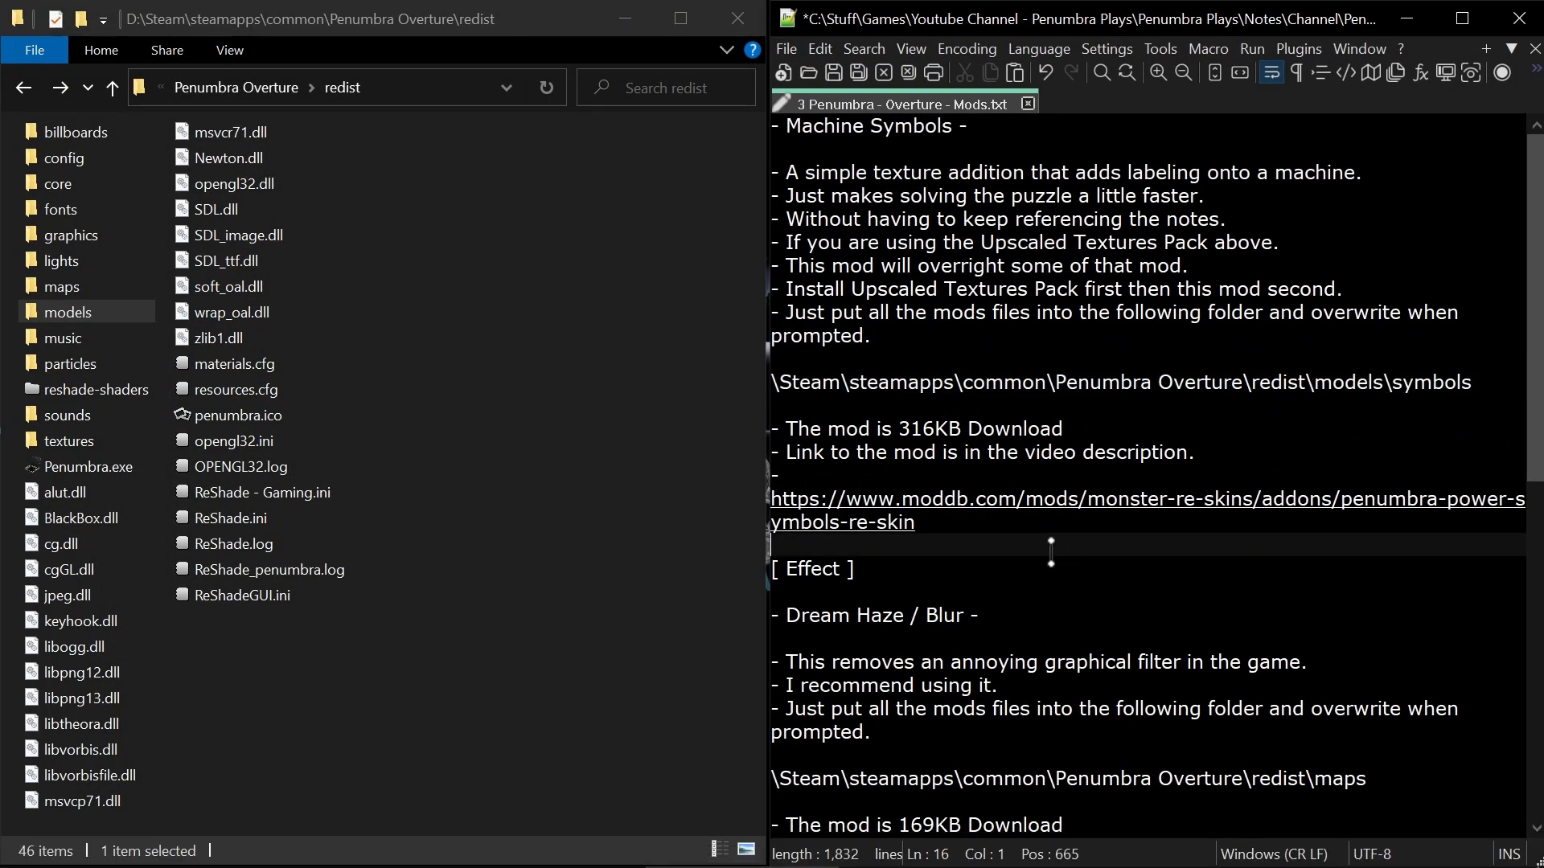
pyautogui.click(771, 572)
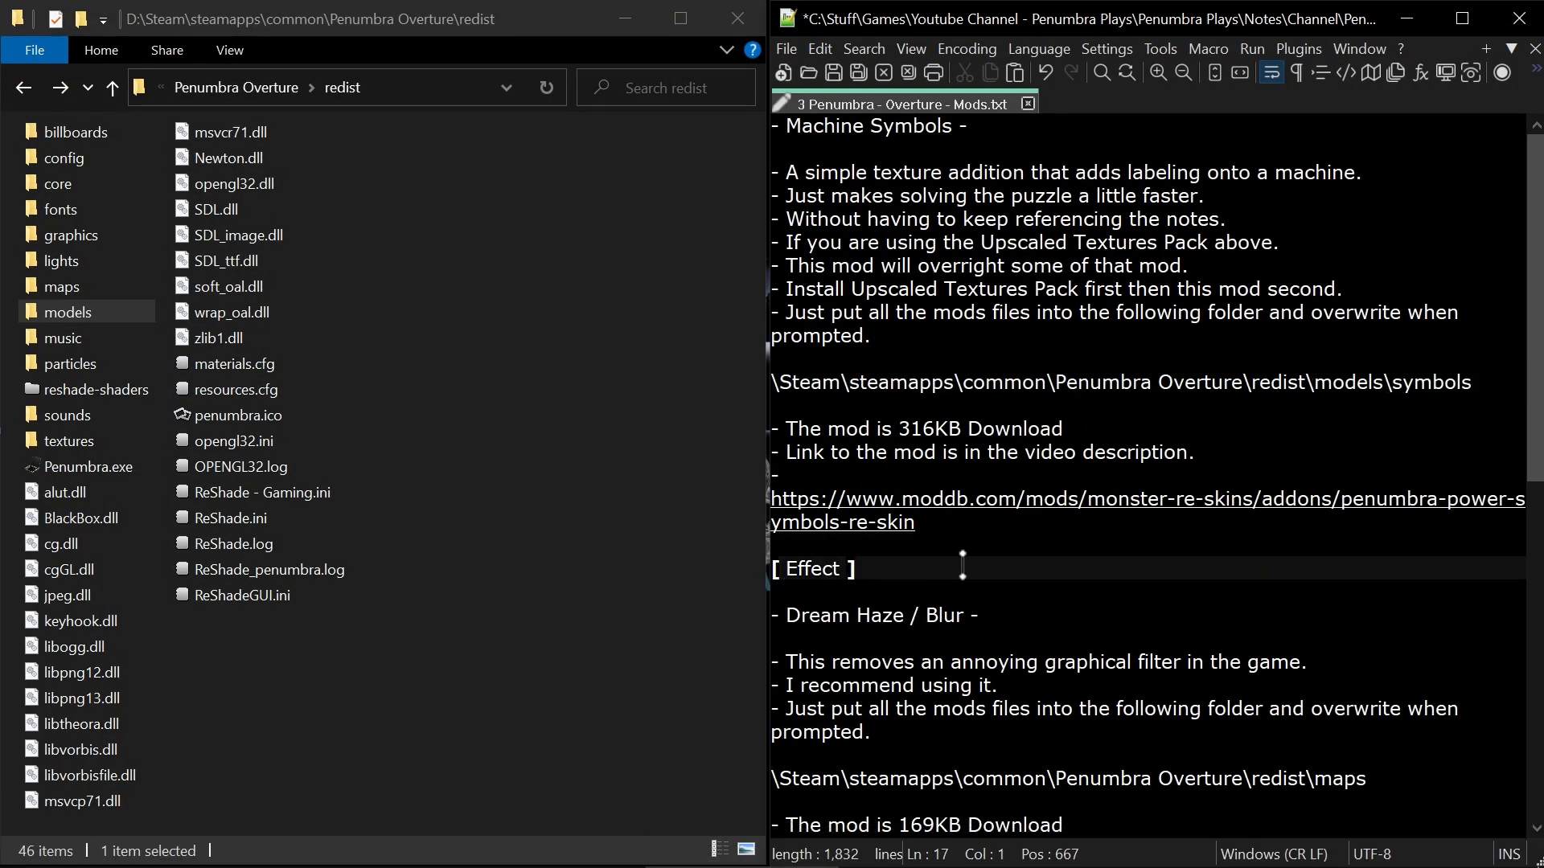
pyautogui.hotkey('shift', 'Up')
pyautogui.hotkey('shift', 'Up')
pyautogui.hotkey('shift', 'Up')
pyautogui.hotkey('shift', 'Up')
pyautogui.hotkey('shift', 'Up')
pyautogui.hotkey('shift', 'Up')
pyautogui.hotkey('shift', 'Up')
pyautogui.hotkey('shift', 'Up')
pyautogui.hotkey('shift', 'Up')
pyautogui.hotkey('shift', 'Up')
pyautogui.hotkey('shift', 'Up')
pyautogui.hotkey('shift', 'Up')
pyautogui.hotkey('shift', 'Up')
pyautogui.hotkey('shift', 'Up')
pyautogui.hotkey('shift', 'Up')
pyautogui.hotkey('shift', 'Up')
pyautogui.hotkey('shift', 'Up')
pyautogui.hotkey('shift', 'Up')
pyautogui.hotkey('shift', 'Up')
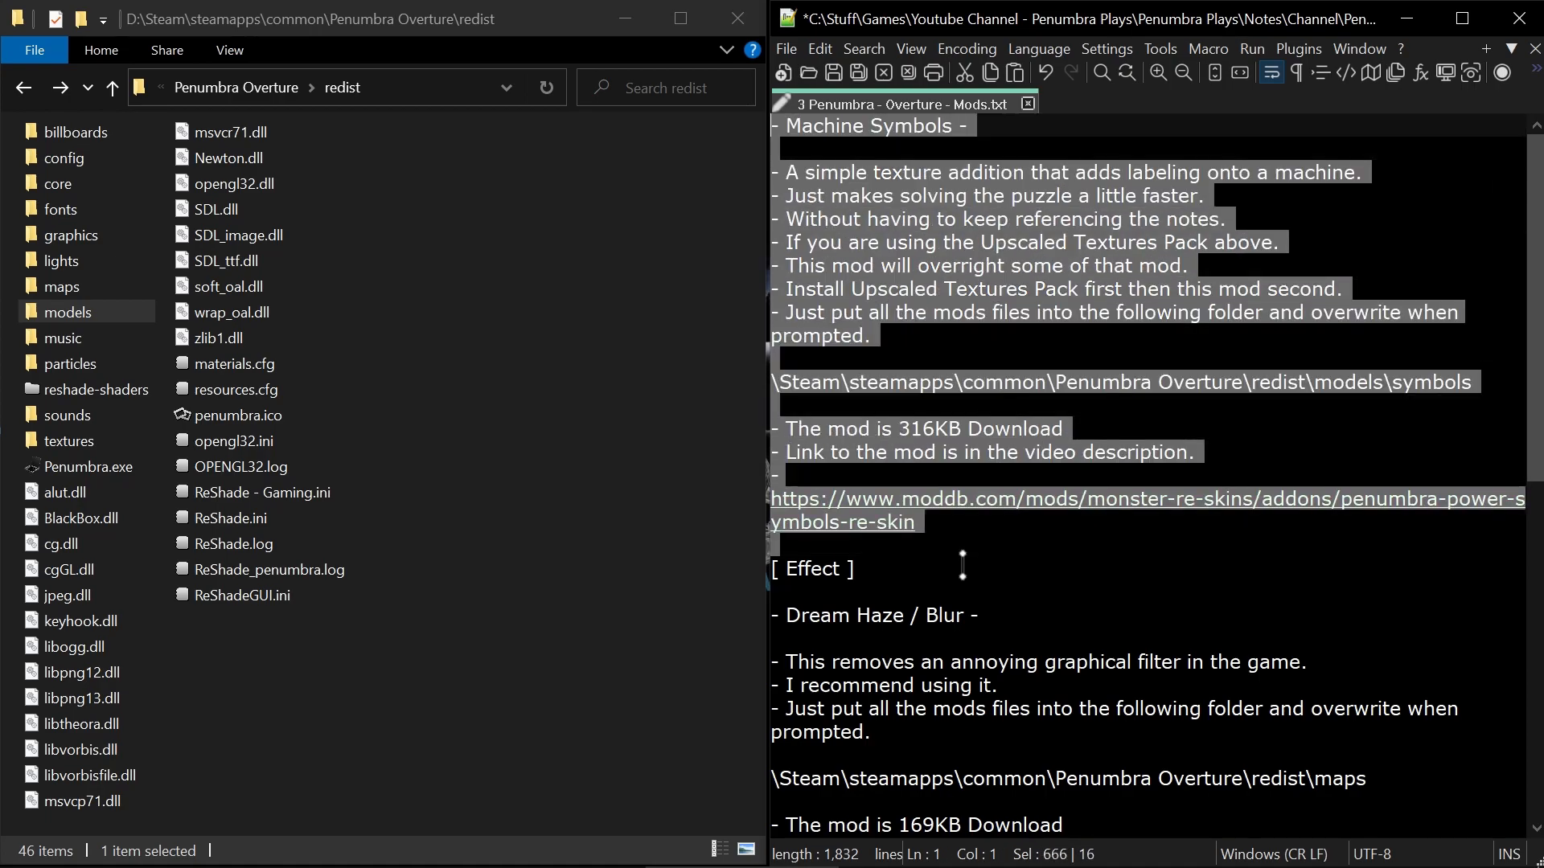
pyautogui.press('BackSpace')
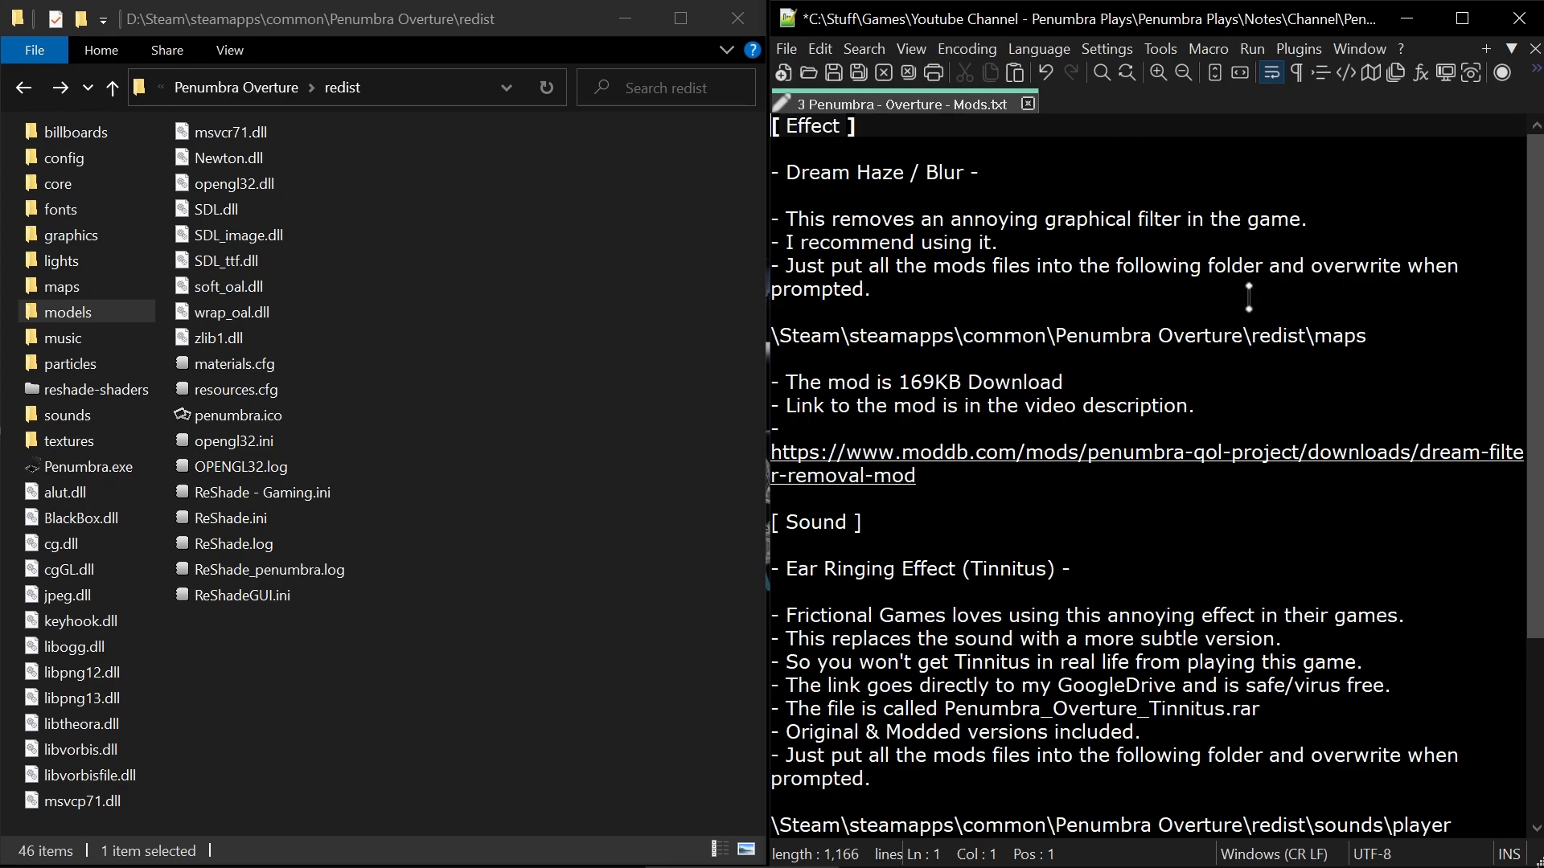
# Highlight redist\maps in the Dream Haze / Blur path, then look inside the graphics and textures folders and return to redist.
pyautogui.moveTo(1393, 342); pyautogui.dragTo(1251, 336)
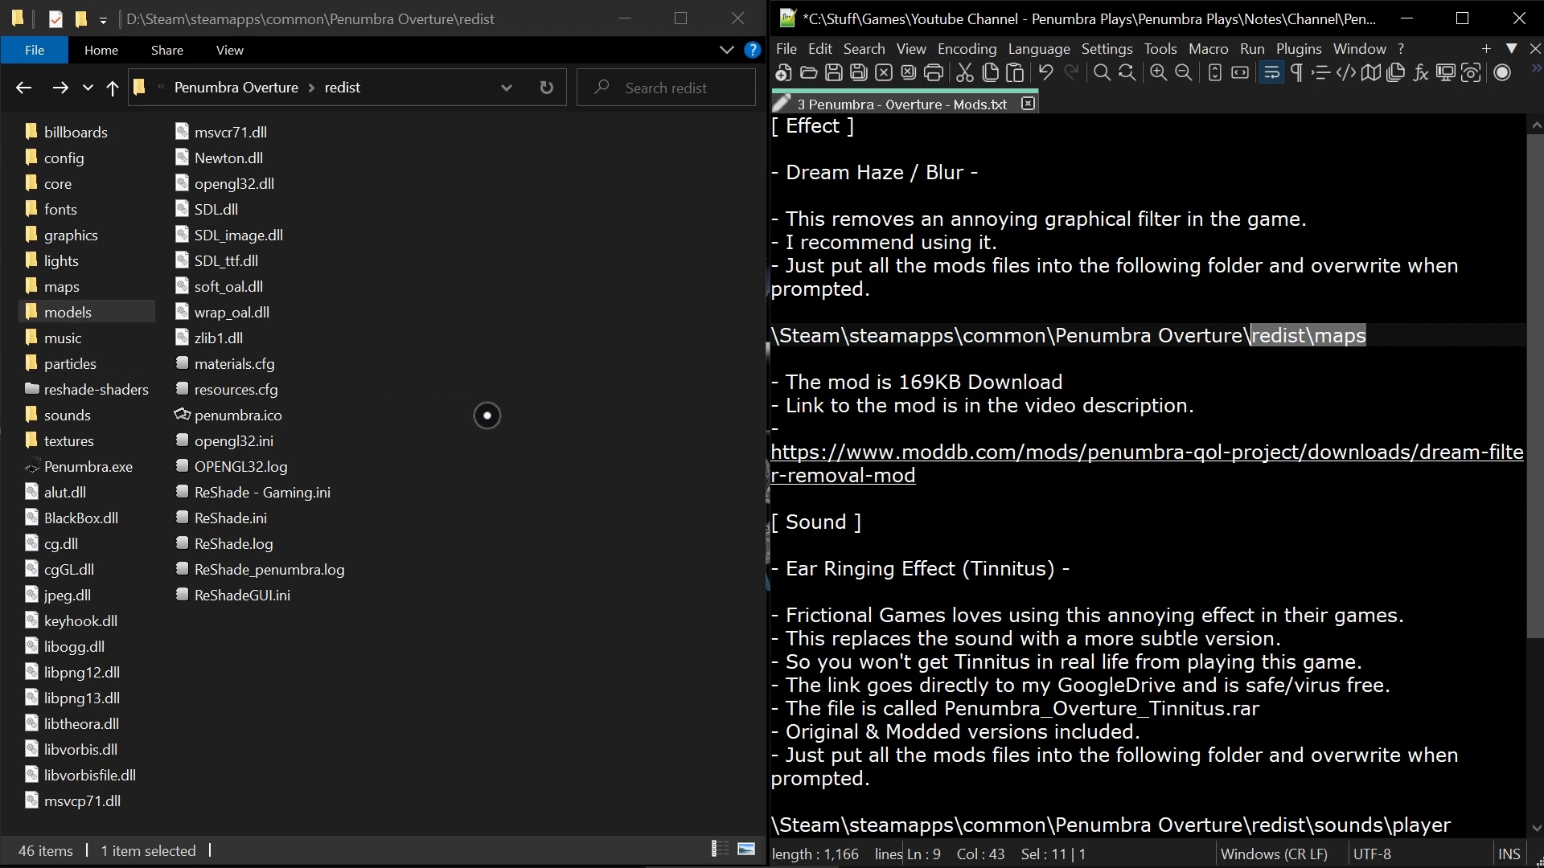
pyautogui.click(390, 324)
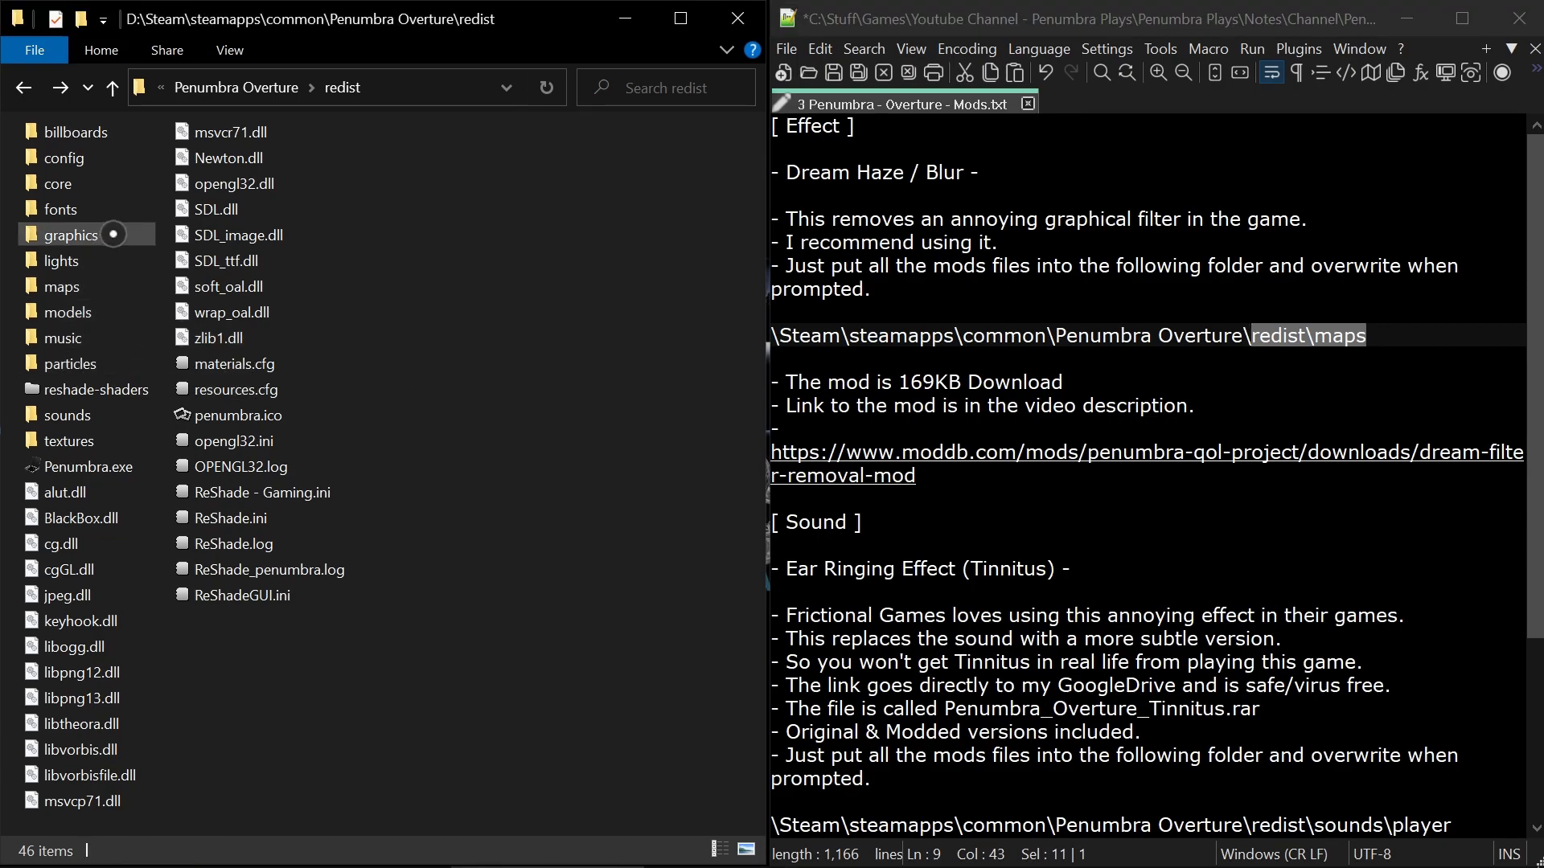
pyautogui.doubleClick(70, 234)
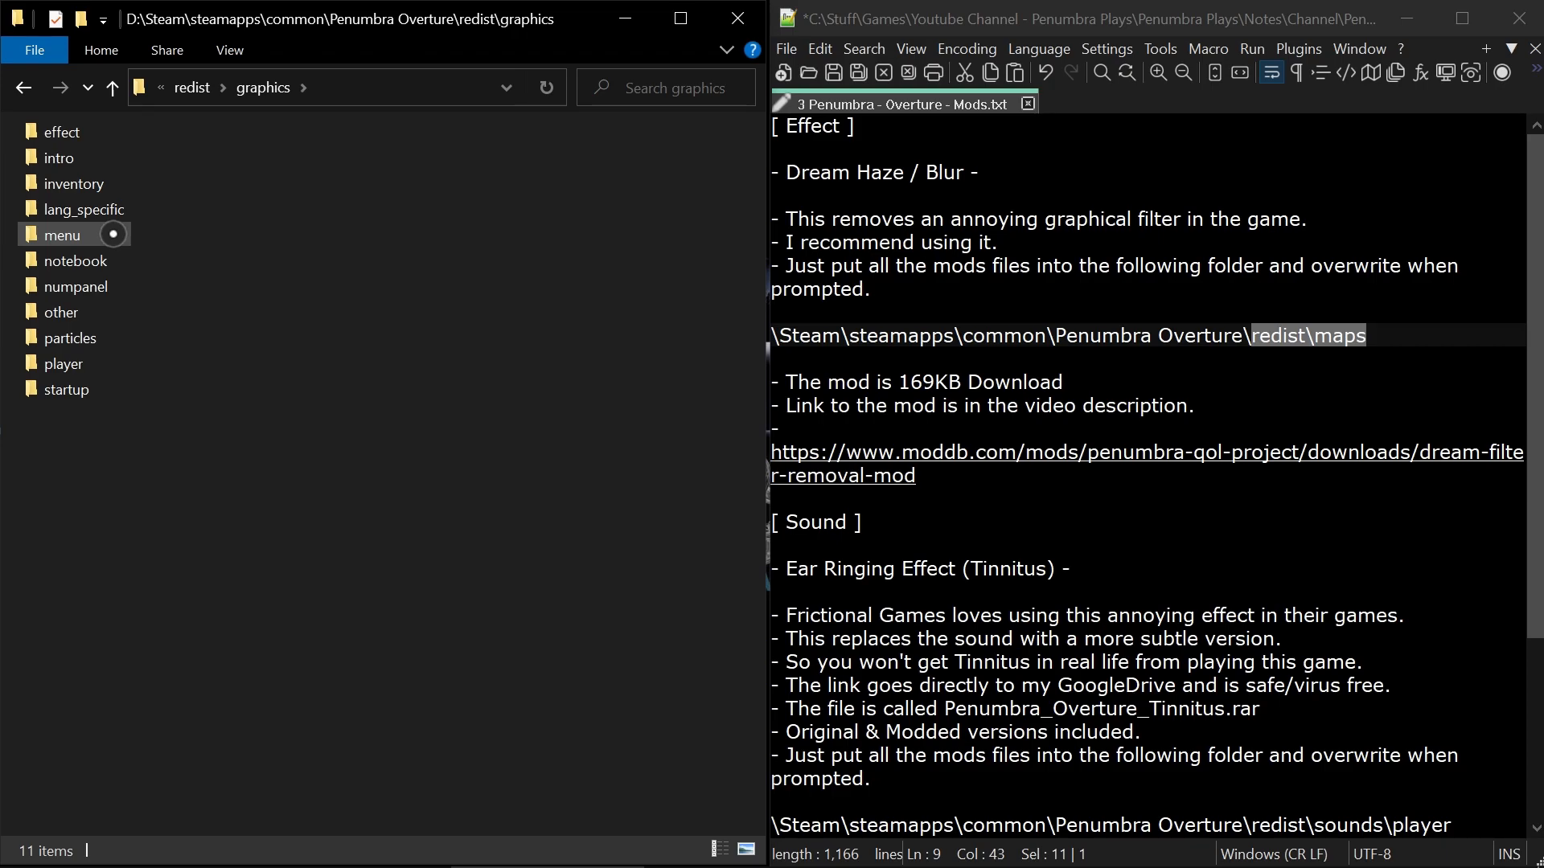
pyautogui.hotkey('alt', 'Left')
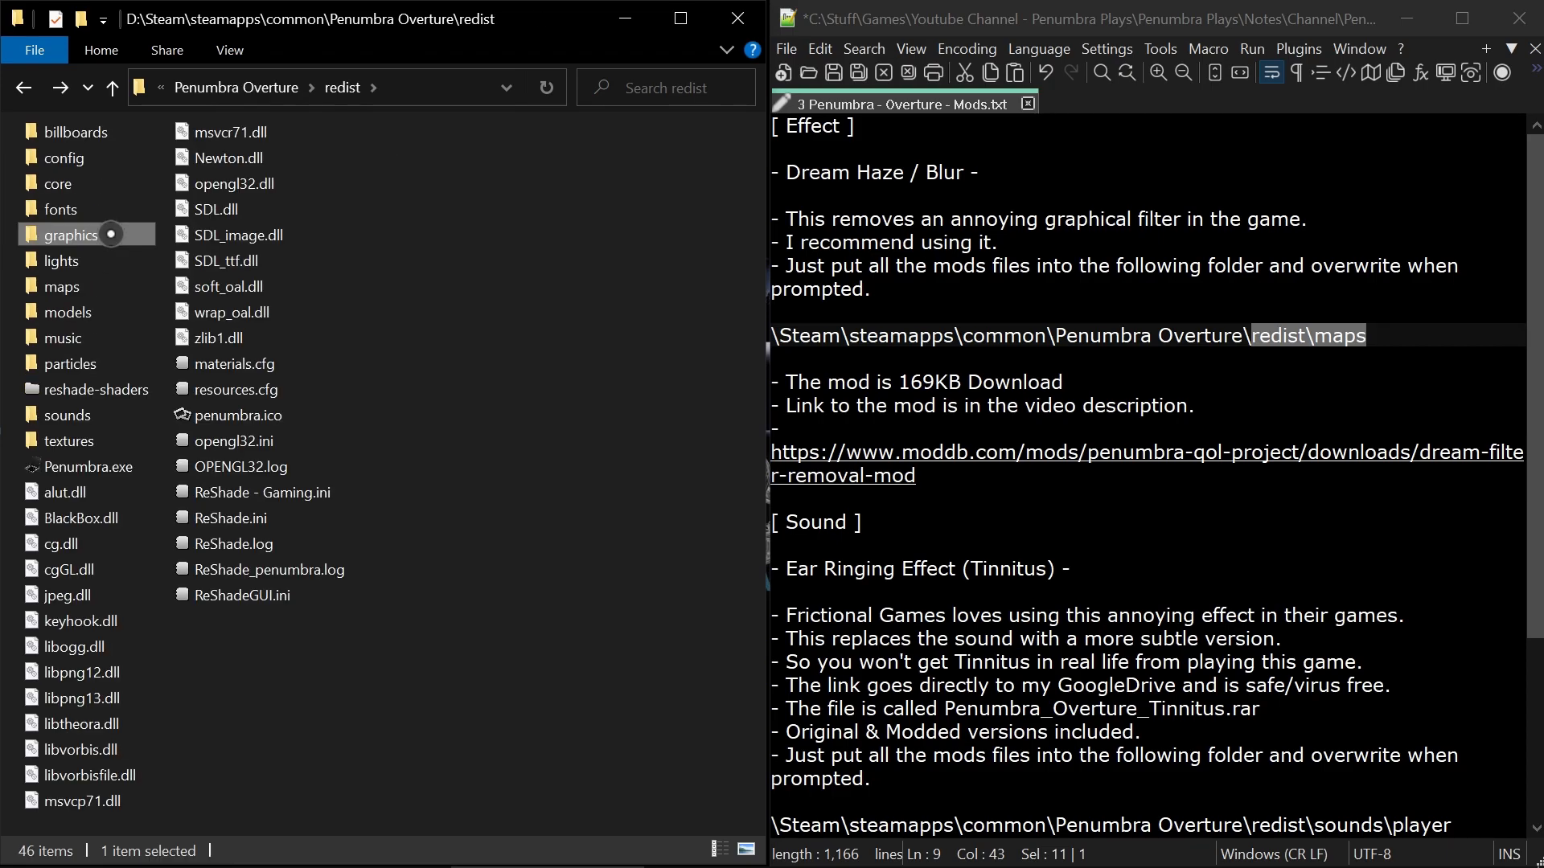
pyautogui.doubleClick(66, 440)
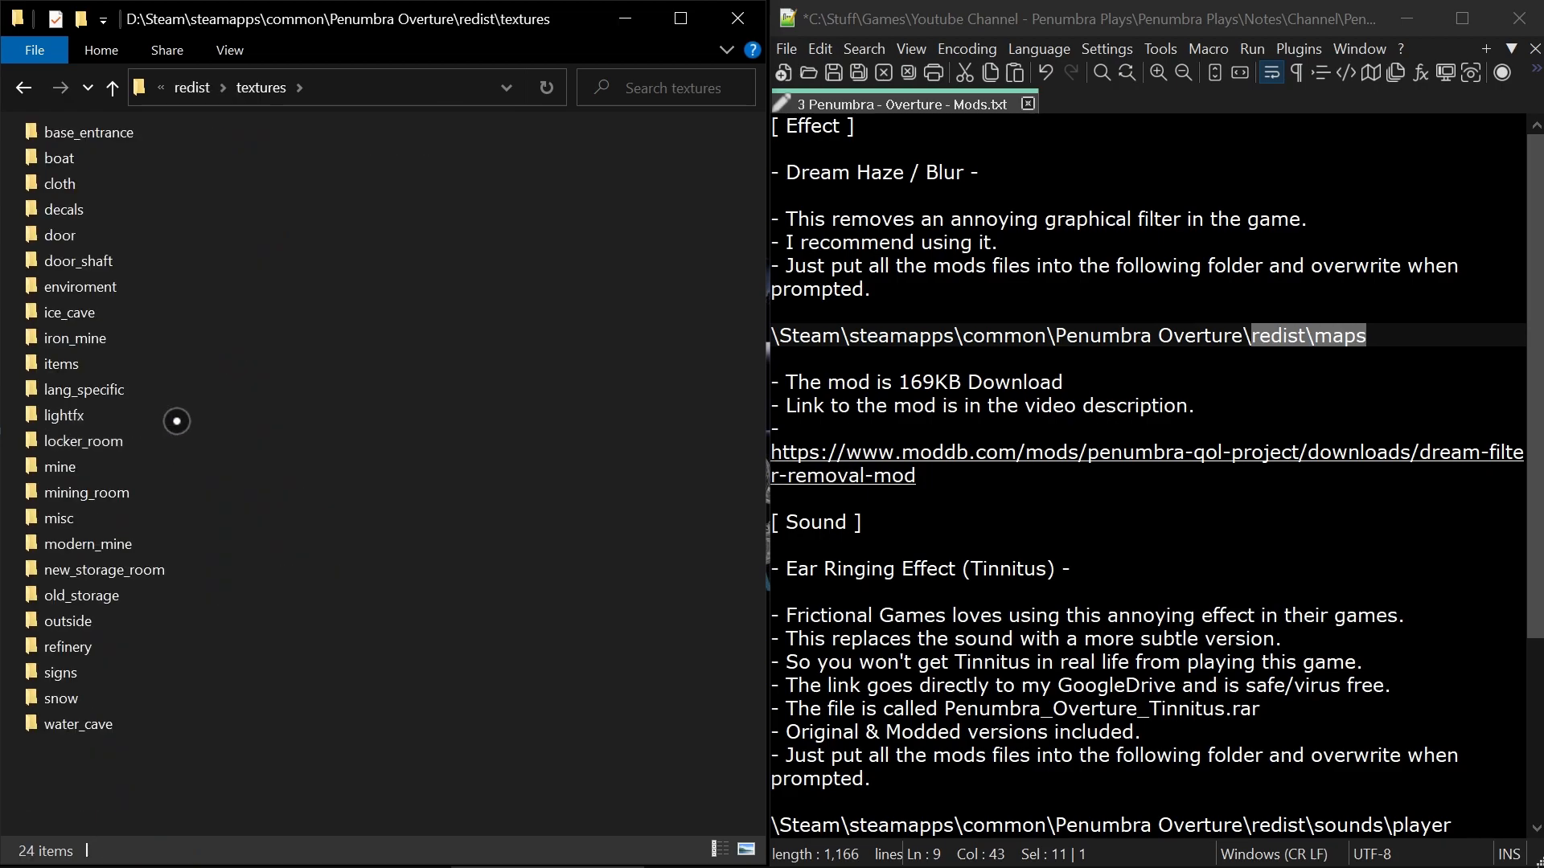
pyautogui.hotkey('alt', 'Left')
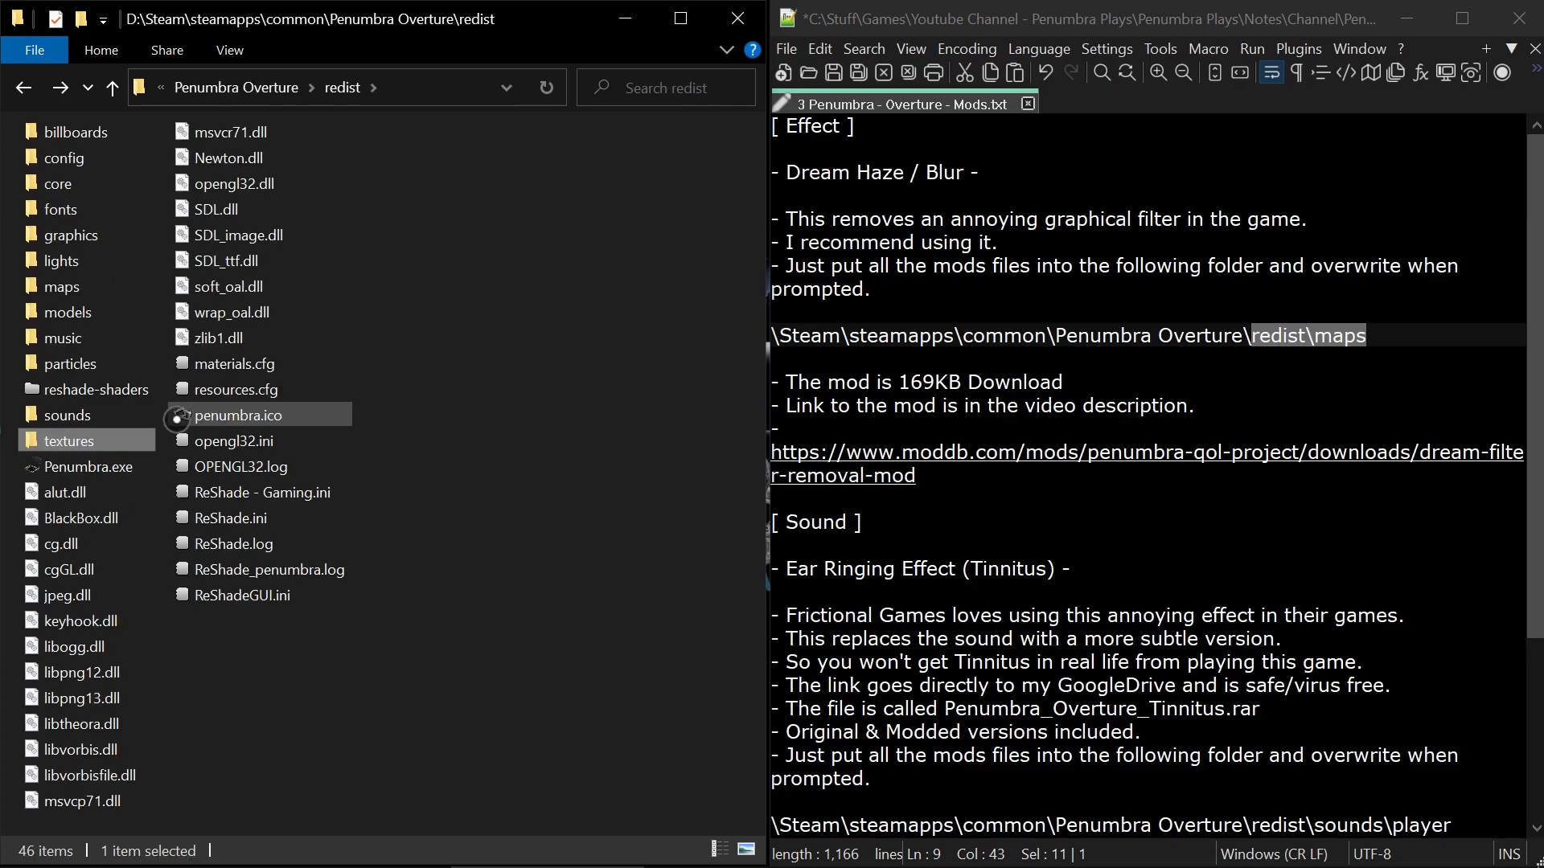
# Minimize the notes and folder windows and open Dream Filter.7z down to its Penumbra Overture\redist folder.
pyautogui.click(1407, 18)
pyautogui.click(624, 18)
pyautogui.click(1037, 762)
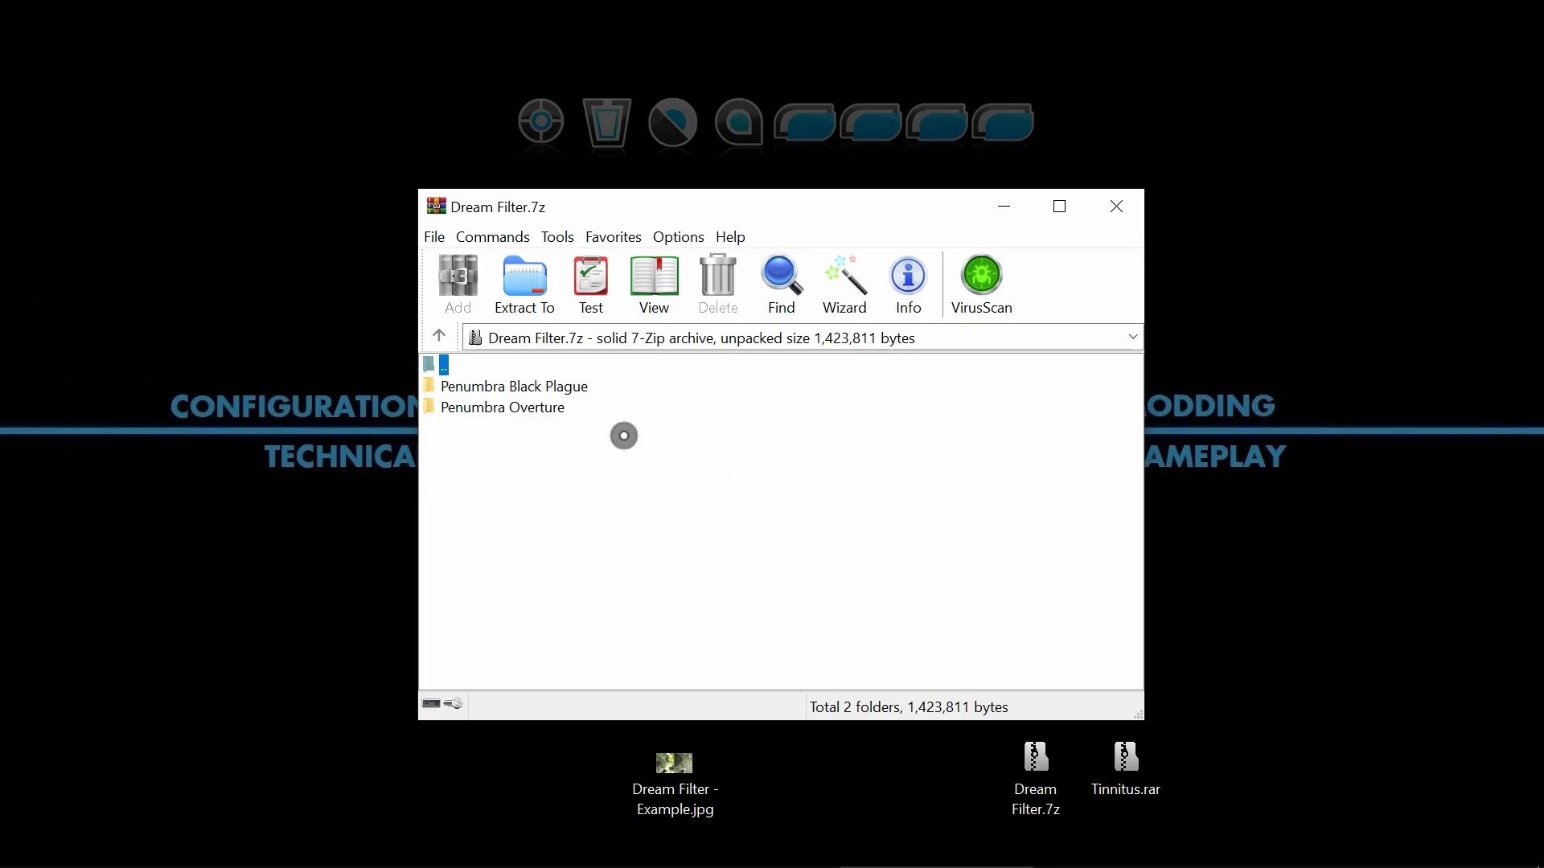
pyautogui.doubleClick(549, 409)
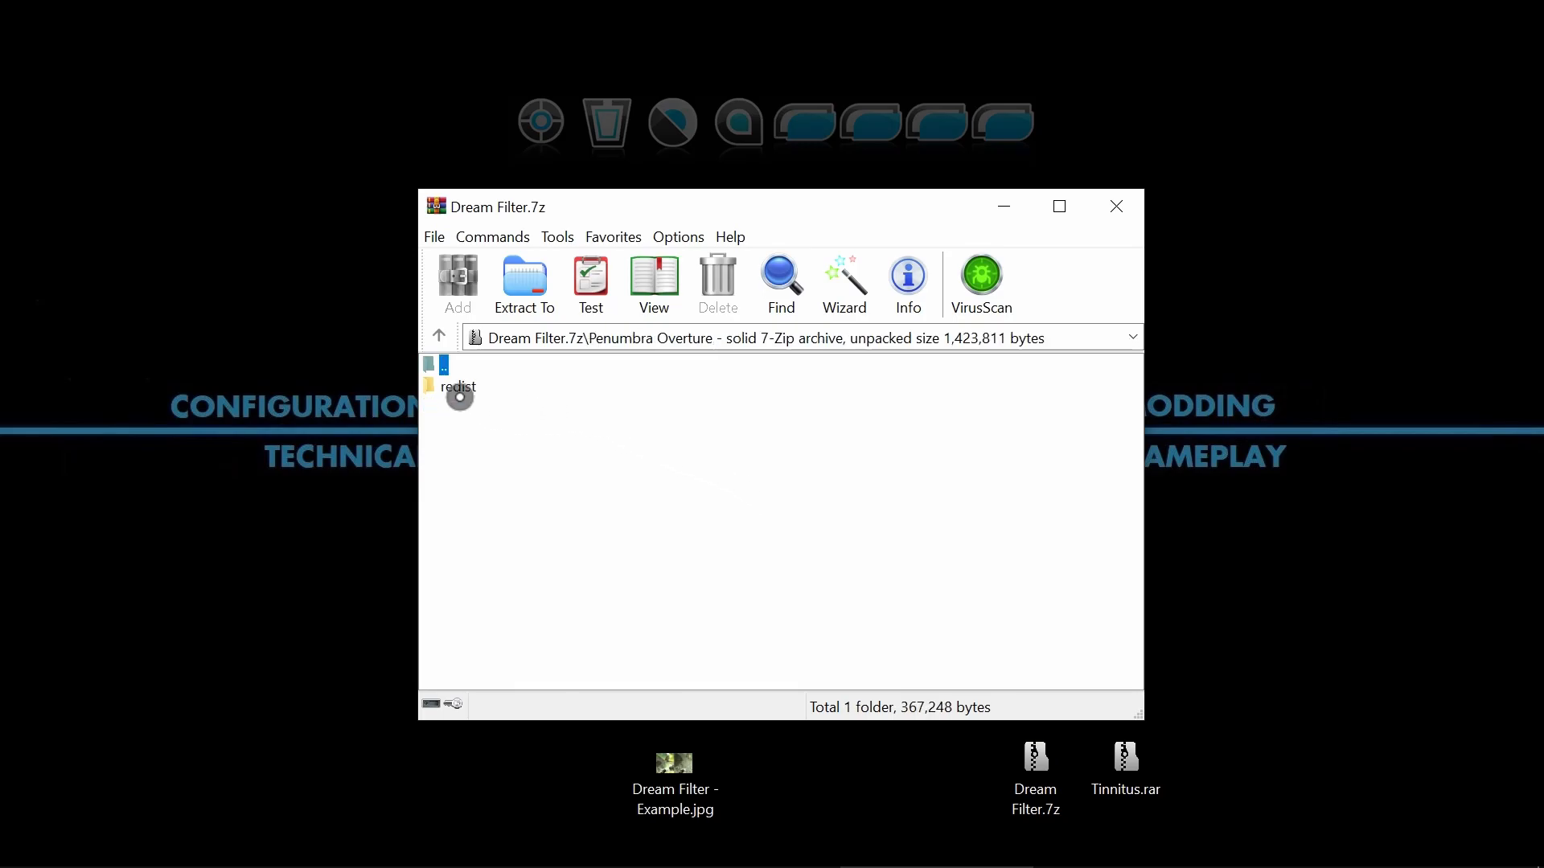
pyautogui.doubleClick(458, 388)
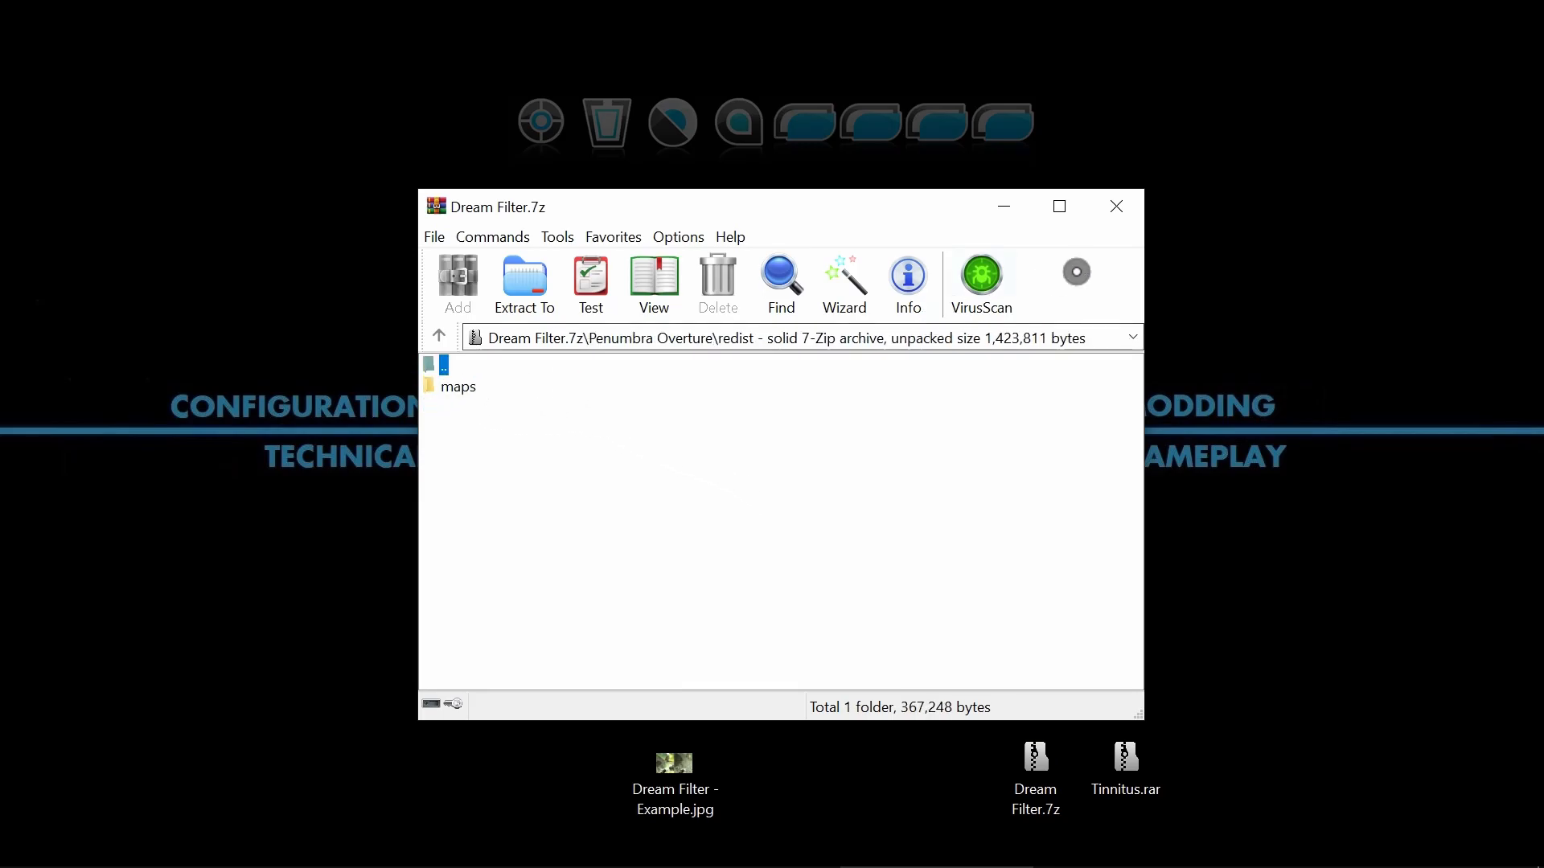
# Close the Dream Filter archive, bring back the game's redist folder window and open its maps folder.
pyautogui.click(1116, 207)
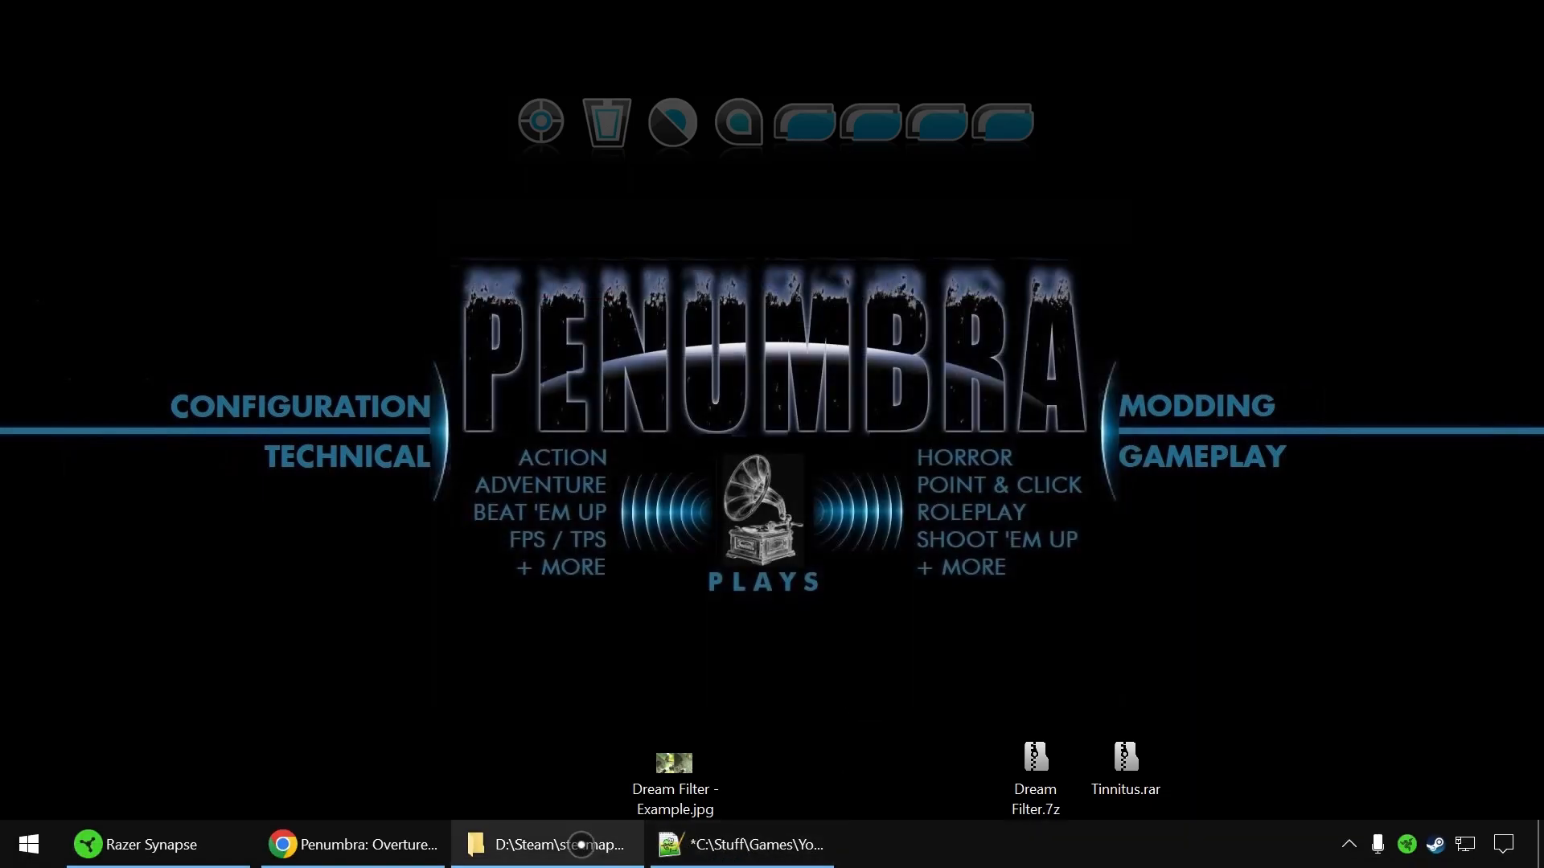
pyautogui.click(744, 844)
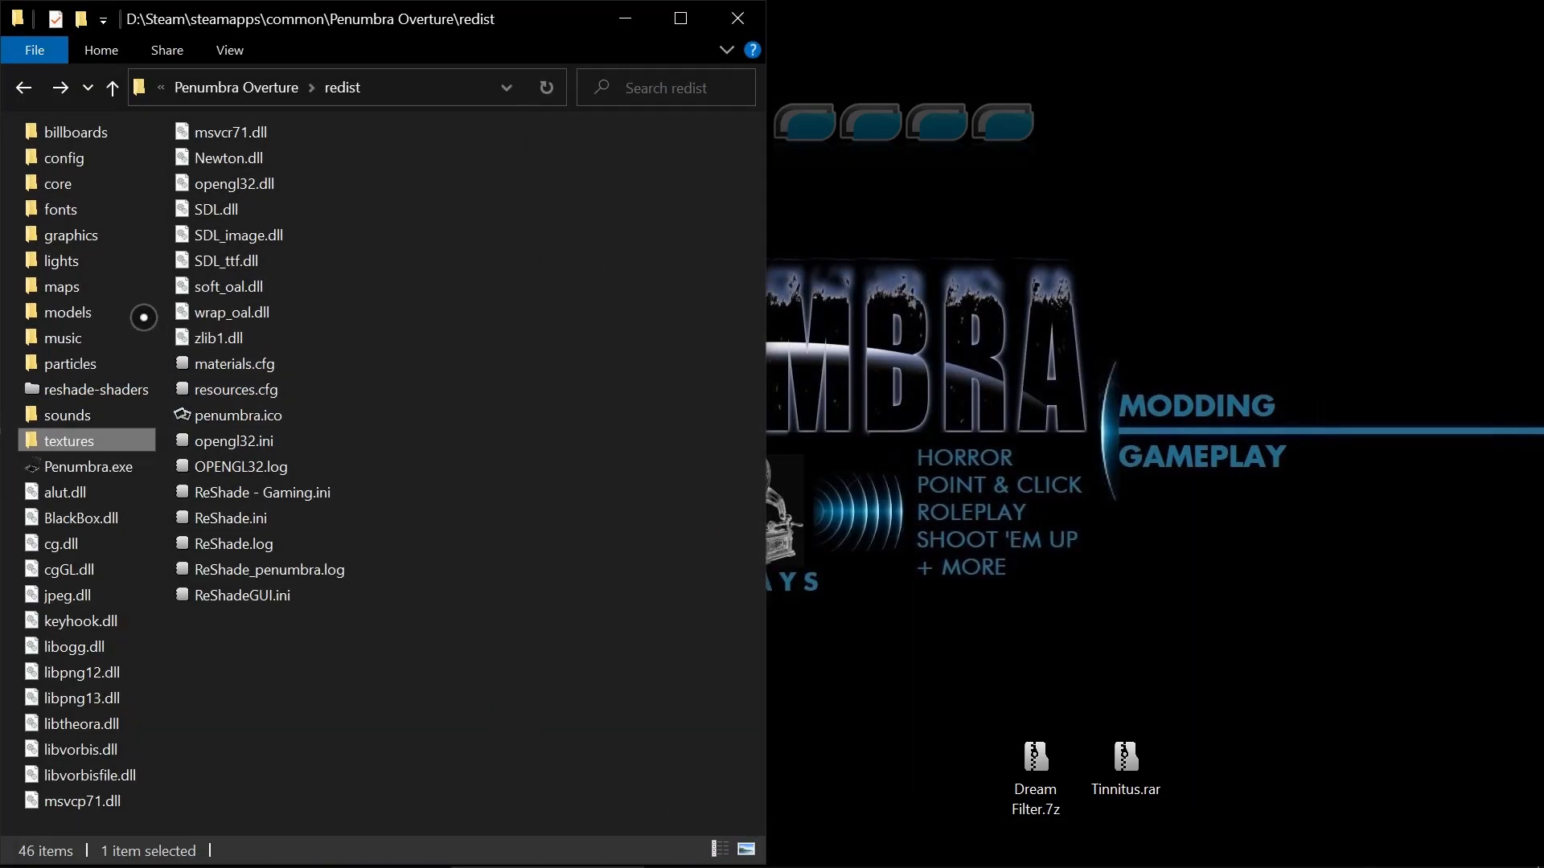
pyautogui.click(92, 294)
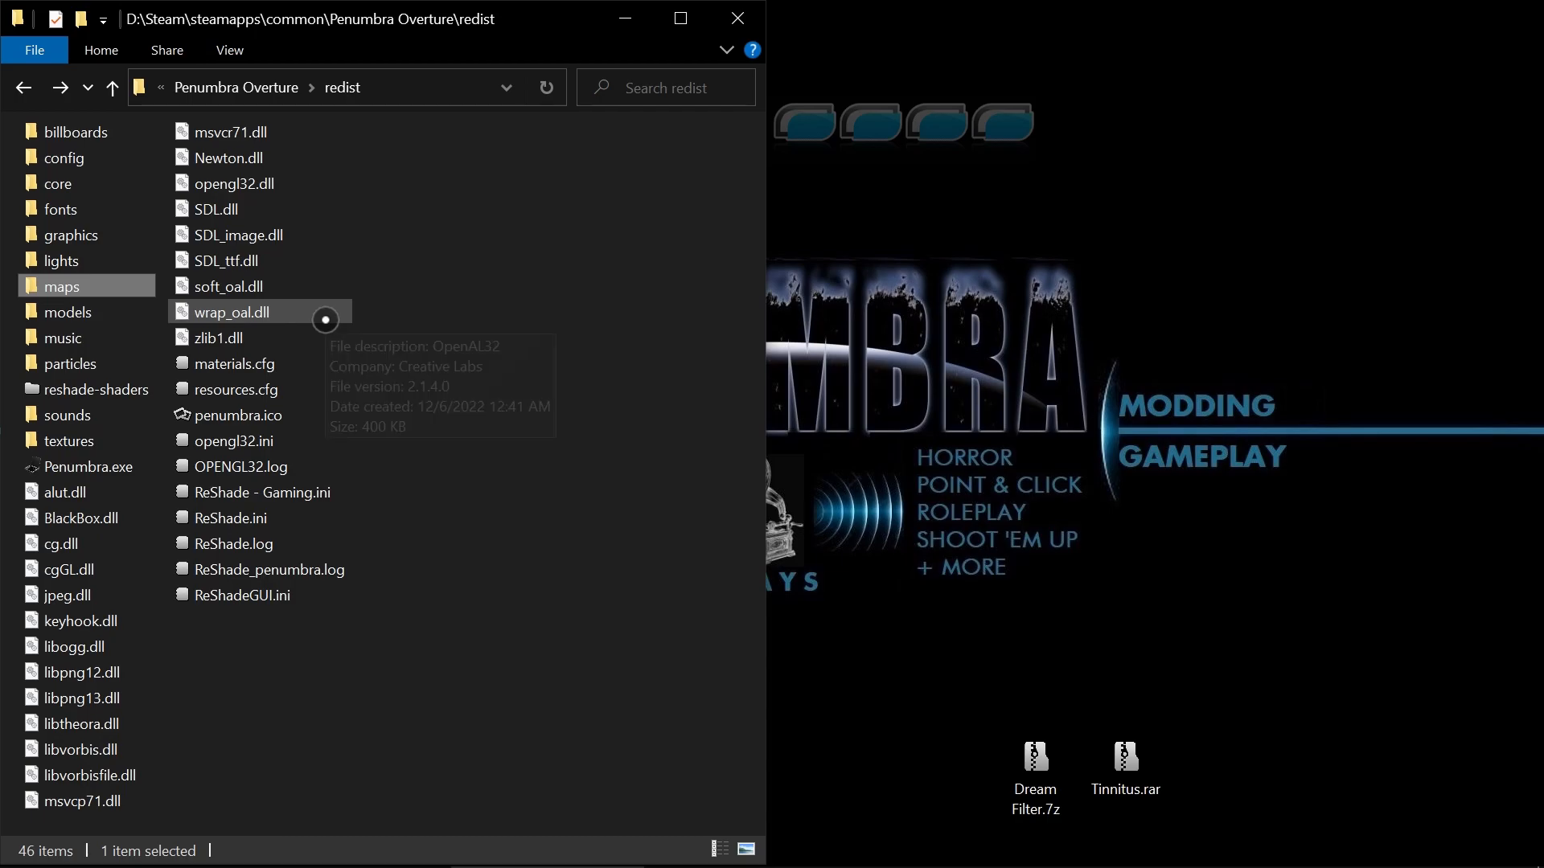
pyautogui.doubleClick(78, 294)
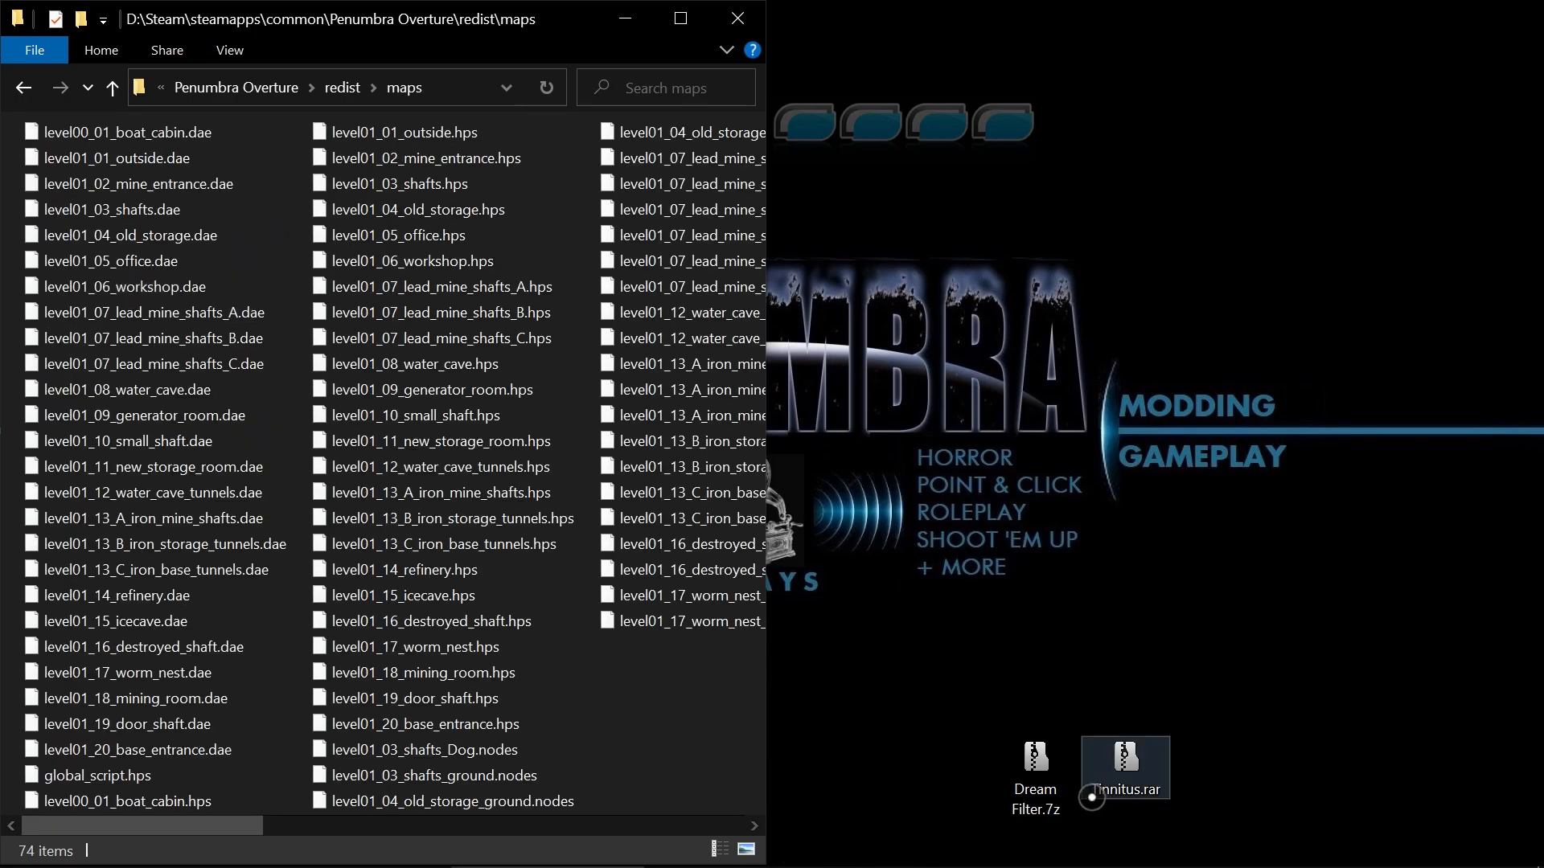
# Minimize the maps folder window, view Dream Filter - Example.jpg enlarged to compare before and after, and close the image.
pyautogui.click(617, 30)
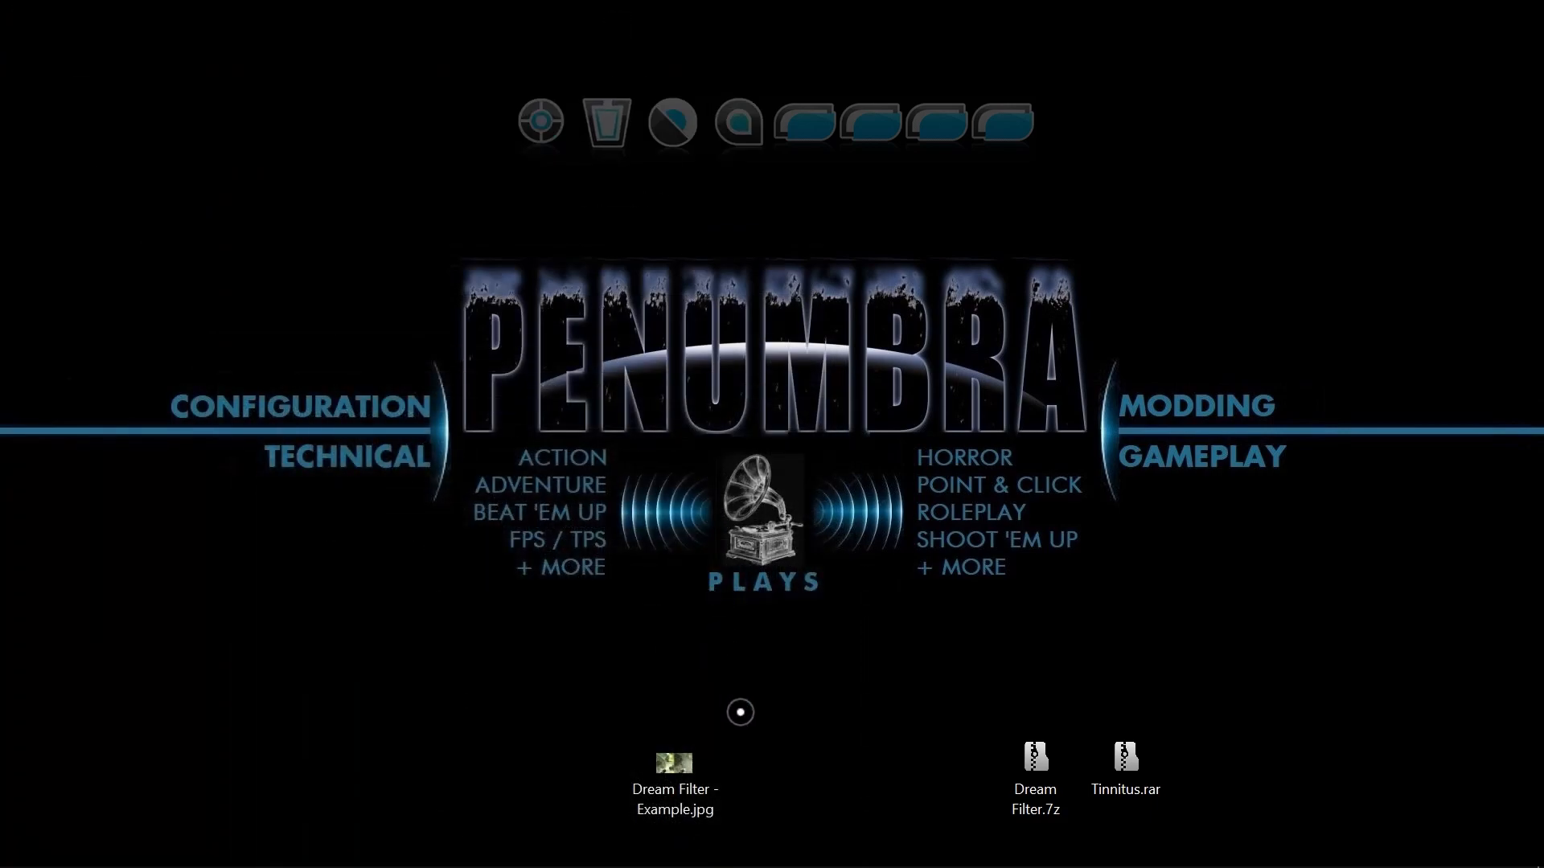
pyautogui.doubleClick(674, 762)
pyautogui.doubleClick(458, 252)
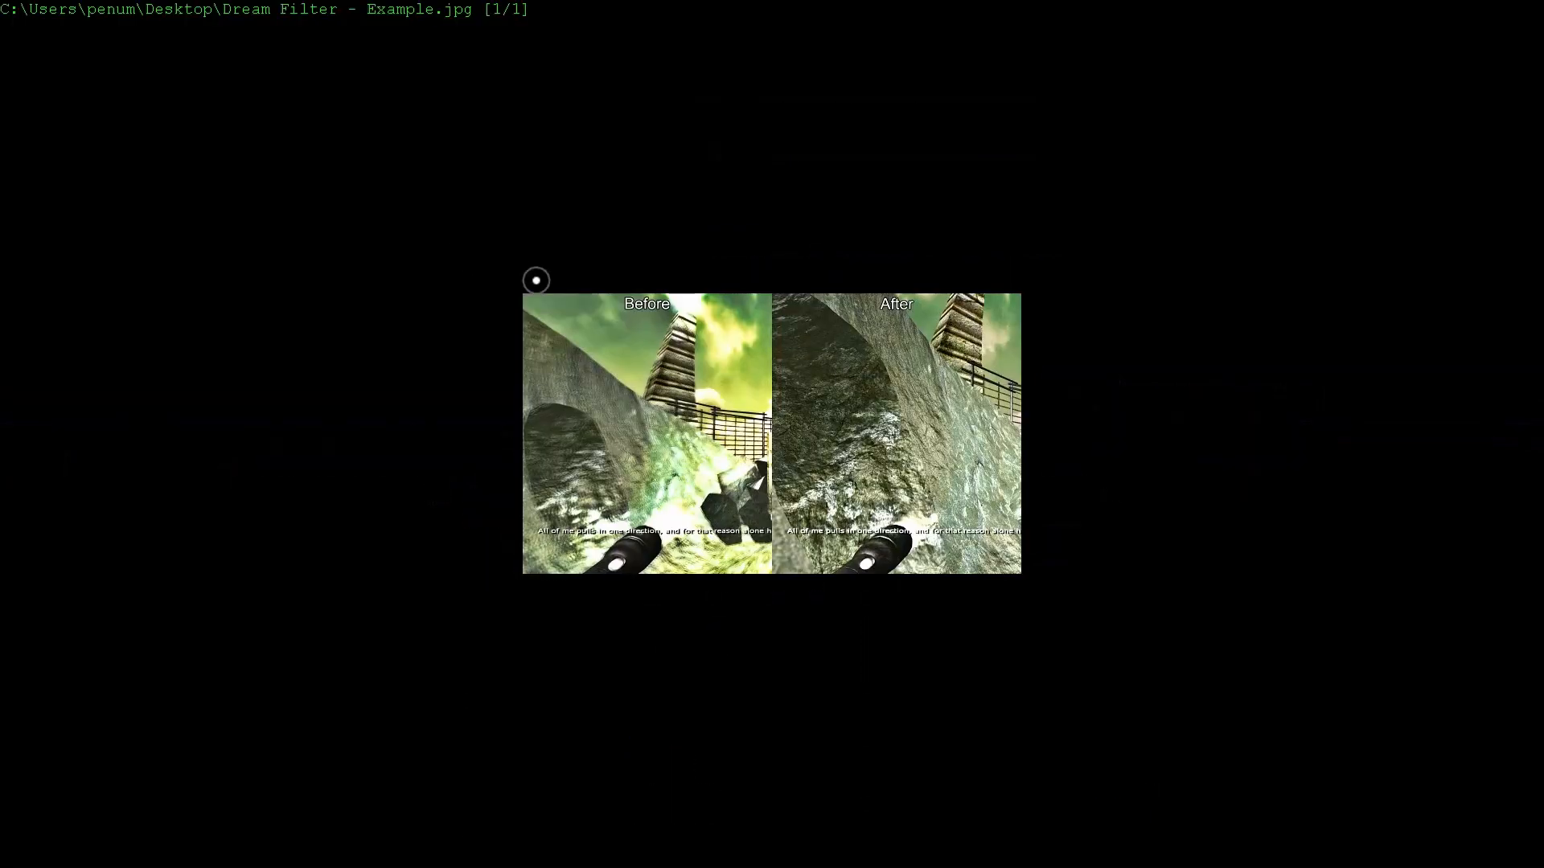
pyautogui.scroll(3, 1041, 361)
pyautogui.scroll(2, 1041, 361)
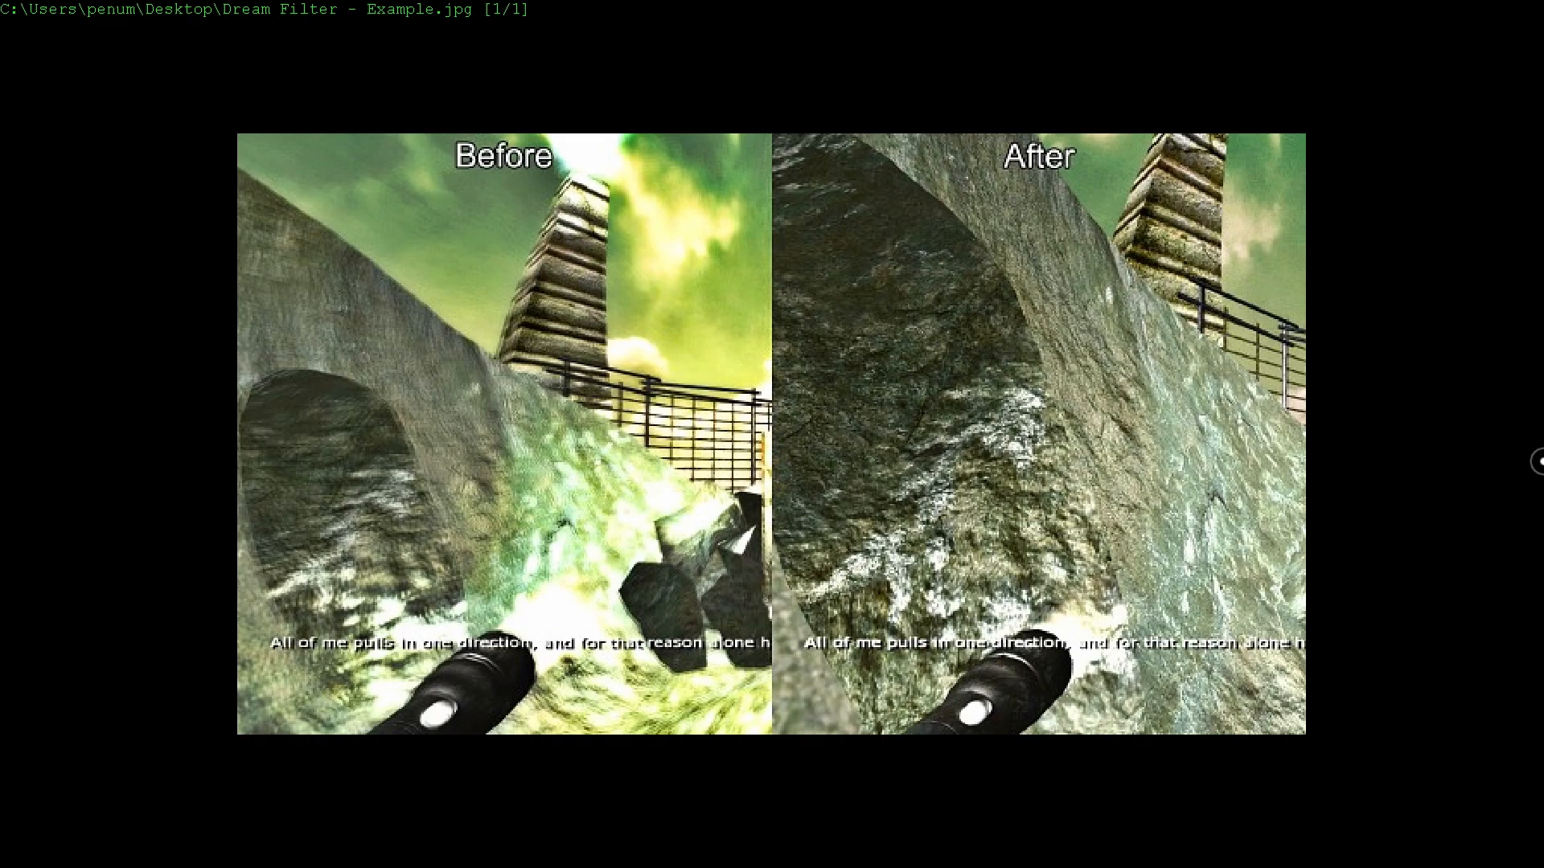
pyautogui.press('Escape')
pyautogui.press('Escape')
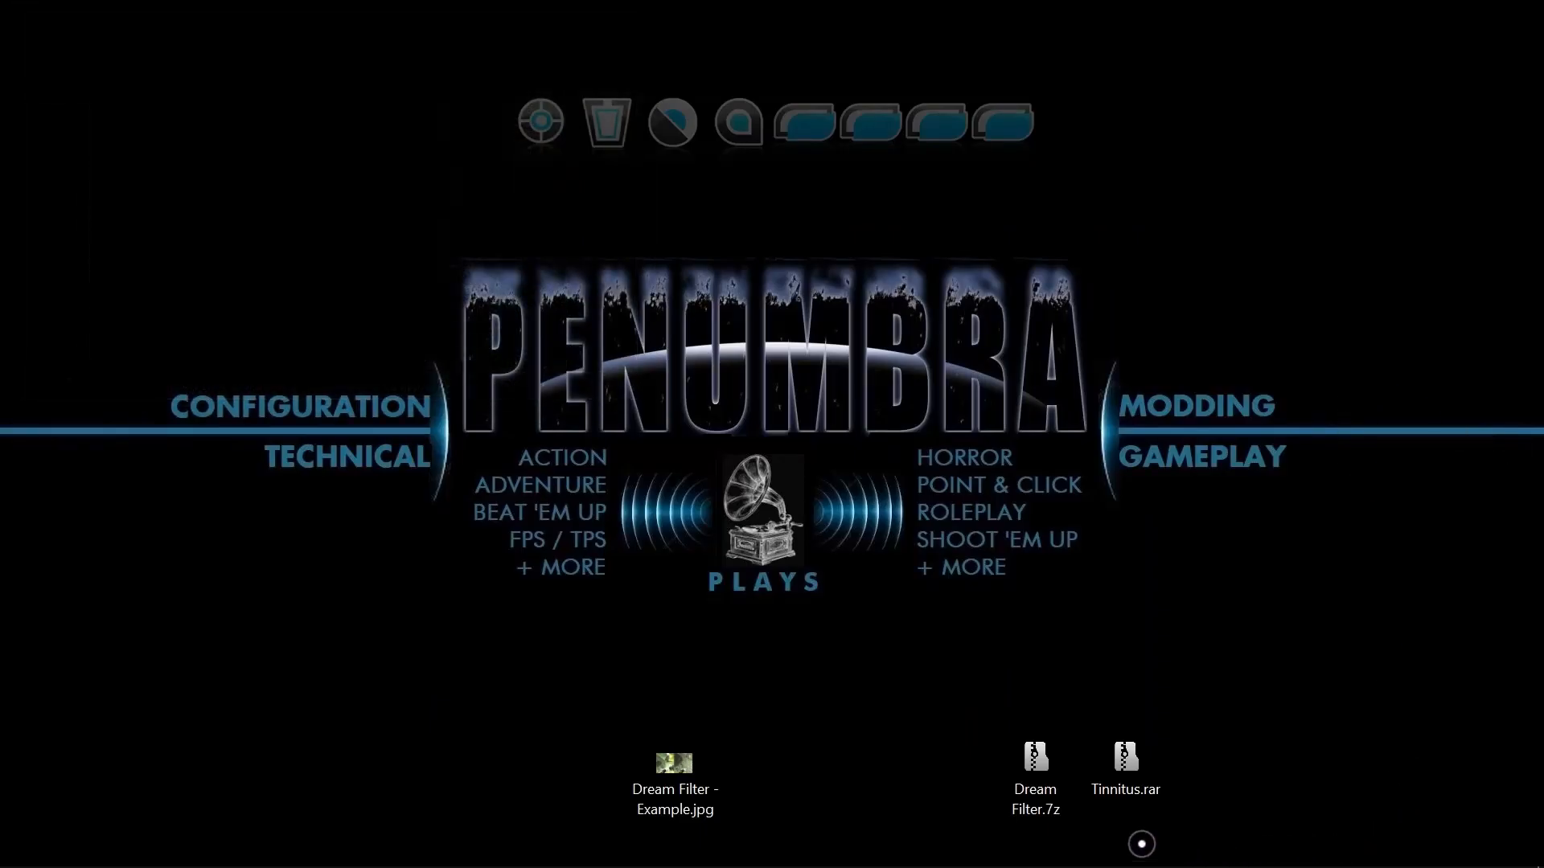
# Reopen Dream Filter.7z, browse to Penumbra Overture\redist\maps and select all the .hps files.
pyautogui.doubleClick(1053, 753)
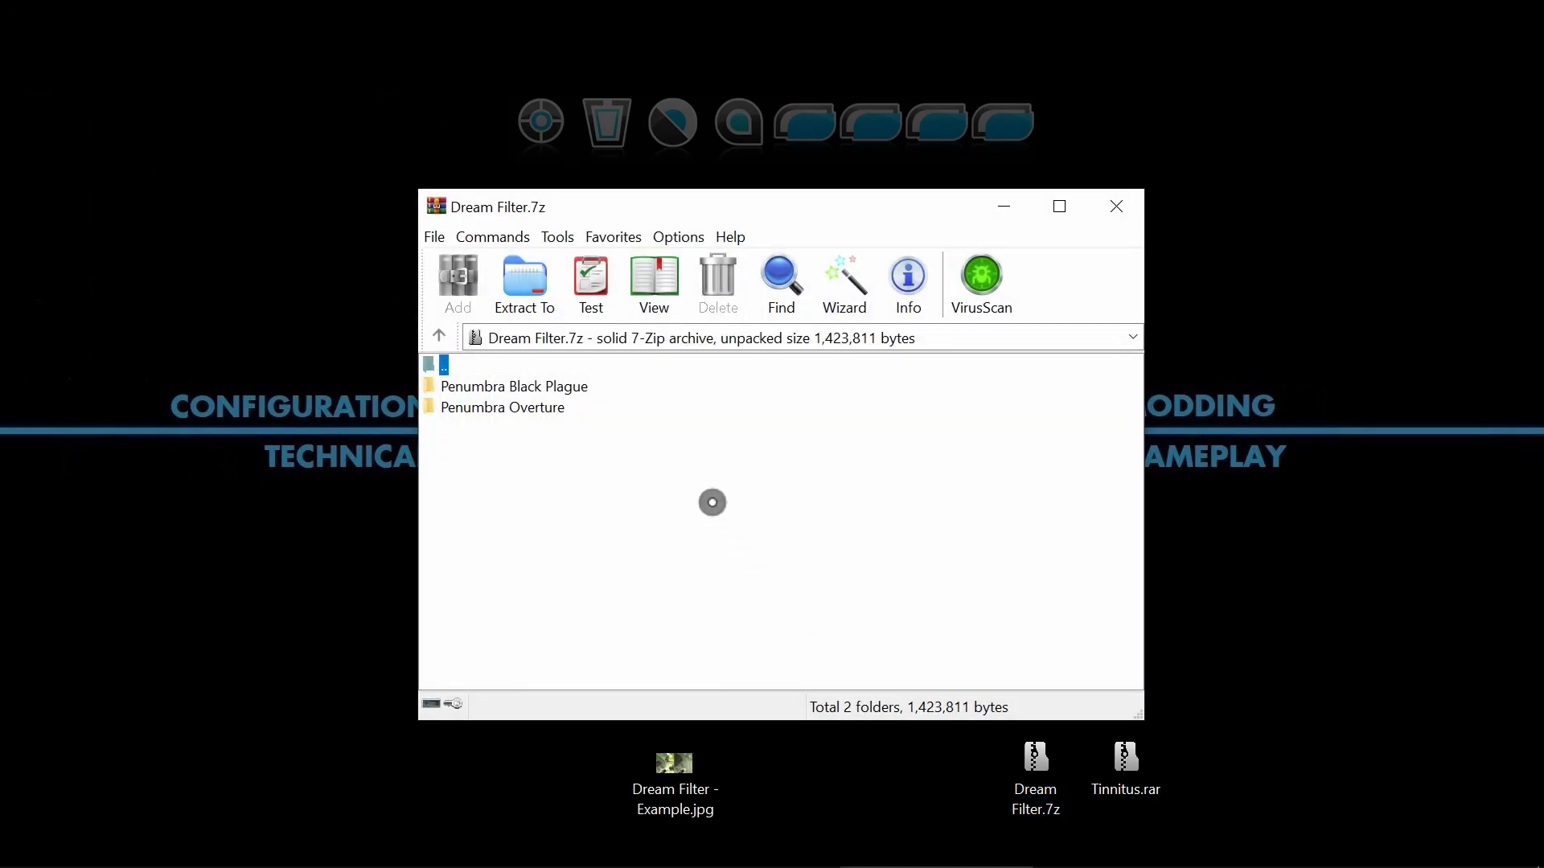
pyautogui.doubleClick(540, 408)
pyautogui.doubleClick(463, 395)
pyautogui.doubleClick(452, 386)
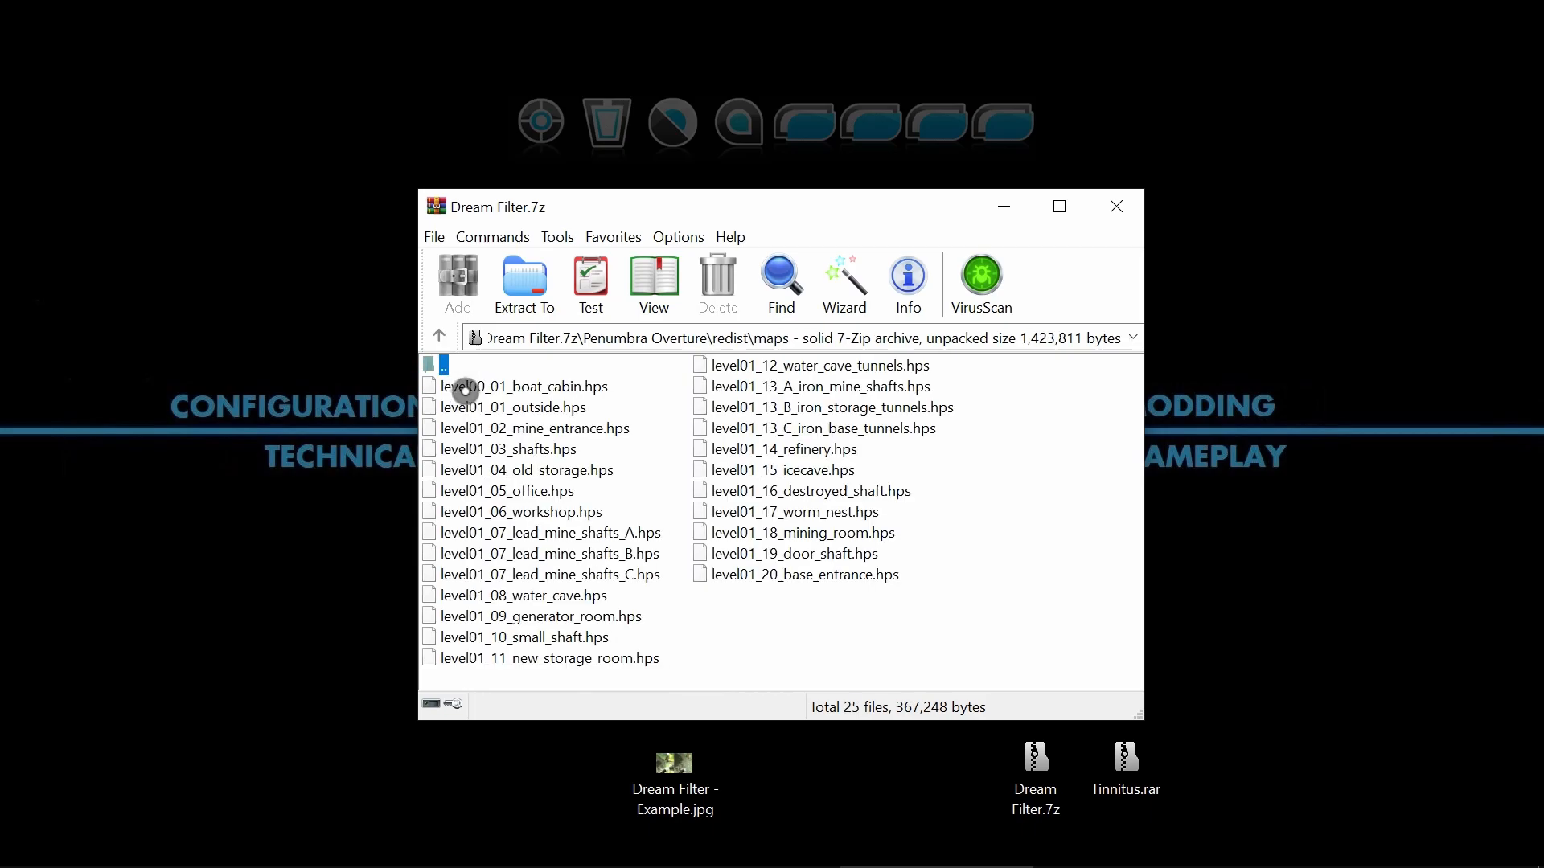
pyautogui.moveTo(906, 654); pyautogui.dragTo(510, 345)
# Show the game's maps folder alongside the archive as the destination, return that folder window to redist and refocus the archive.
pyautogui.click(555, 851)
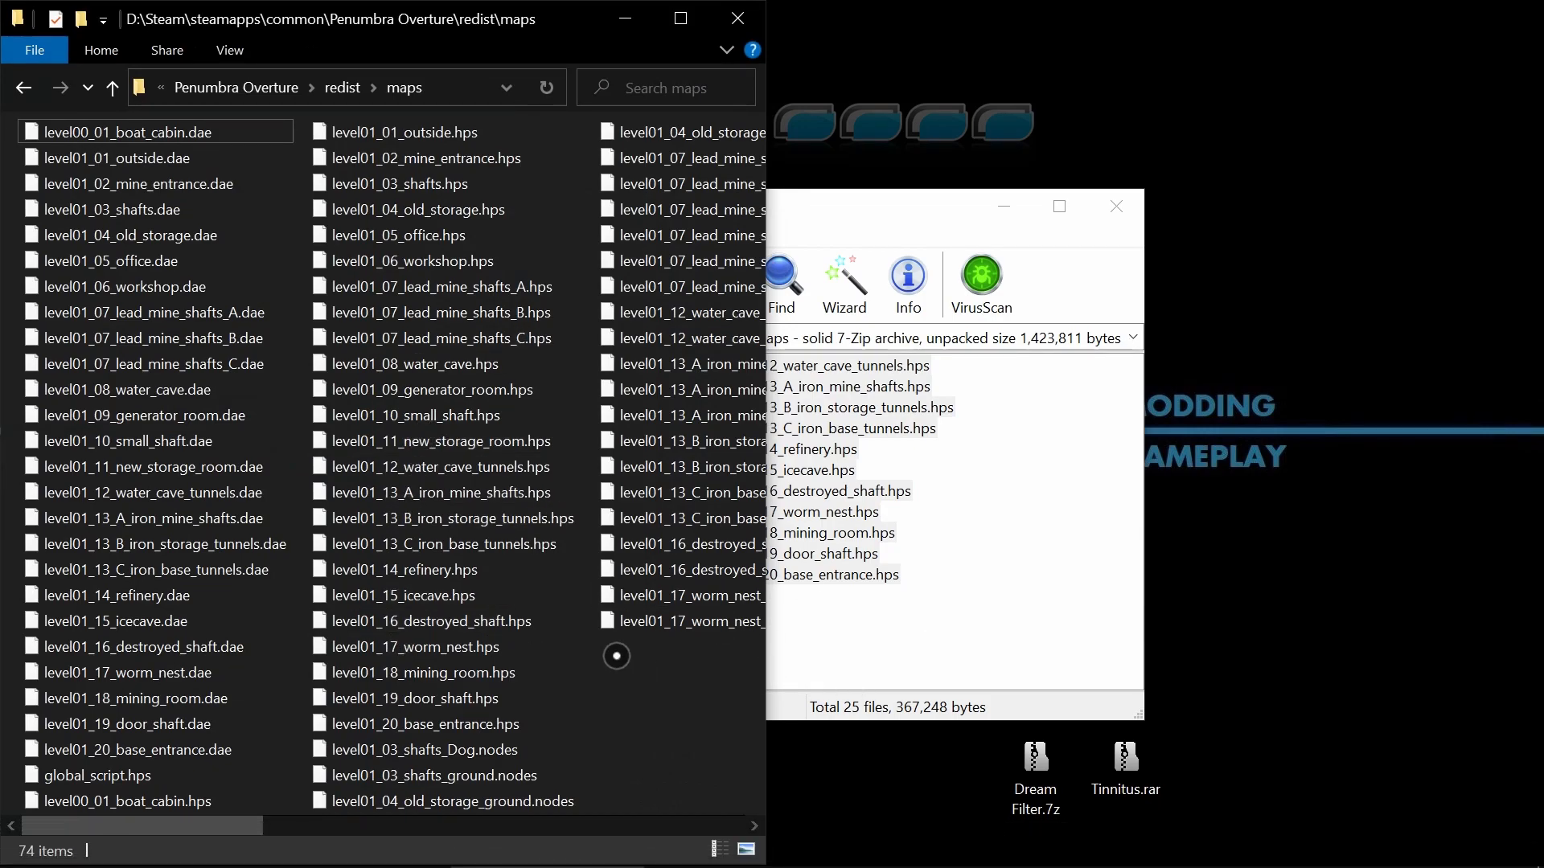
pyautogui.click(1027, 680)
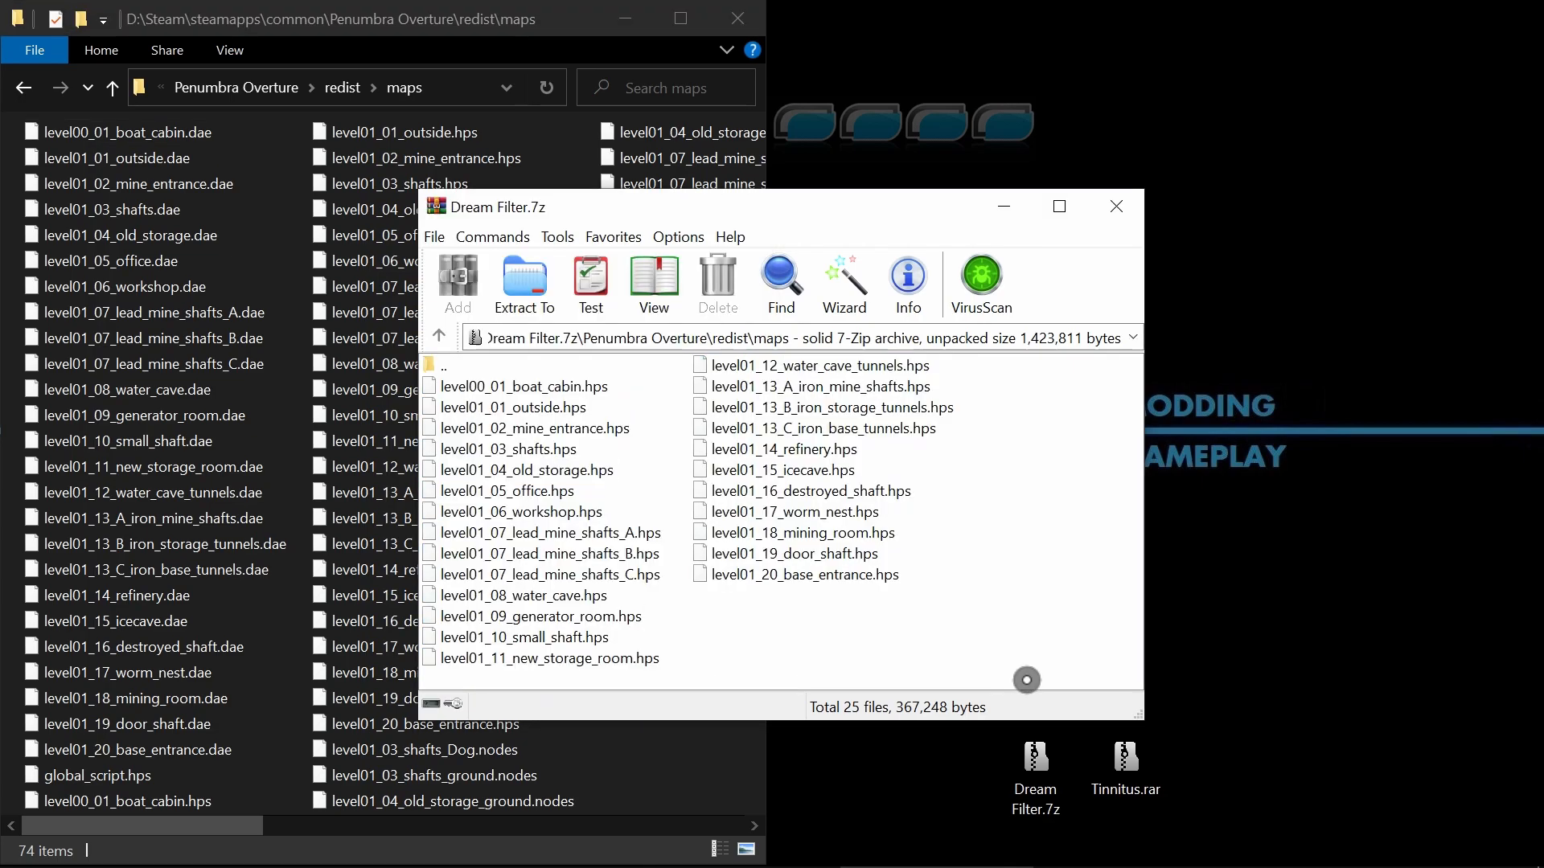
pyautogui.click(556, 46)
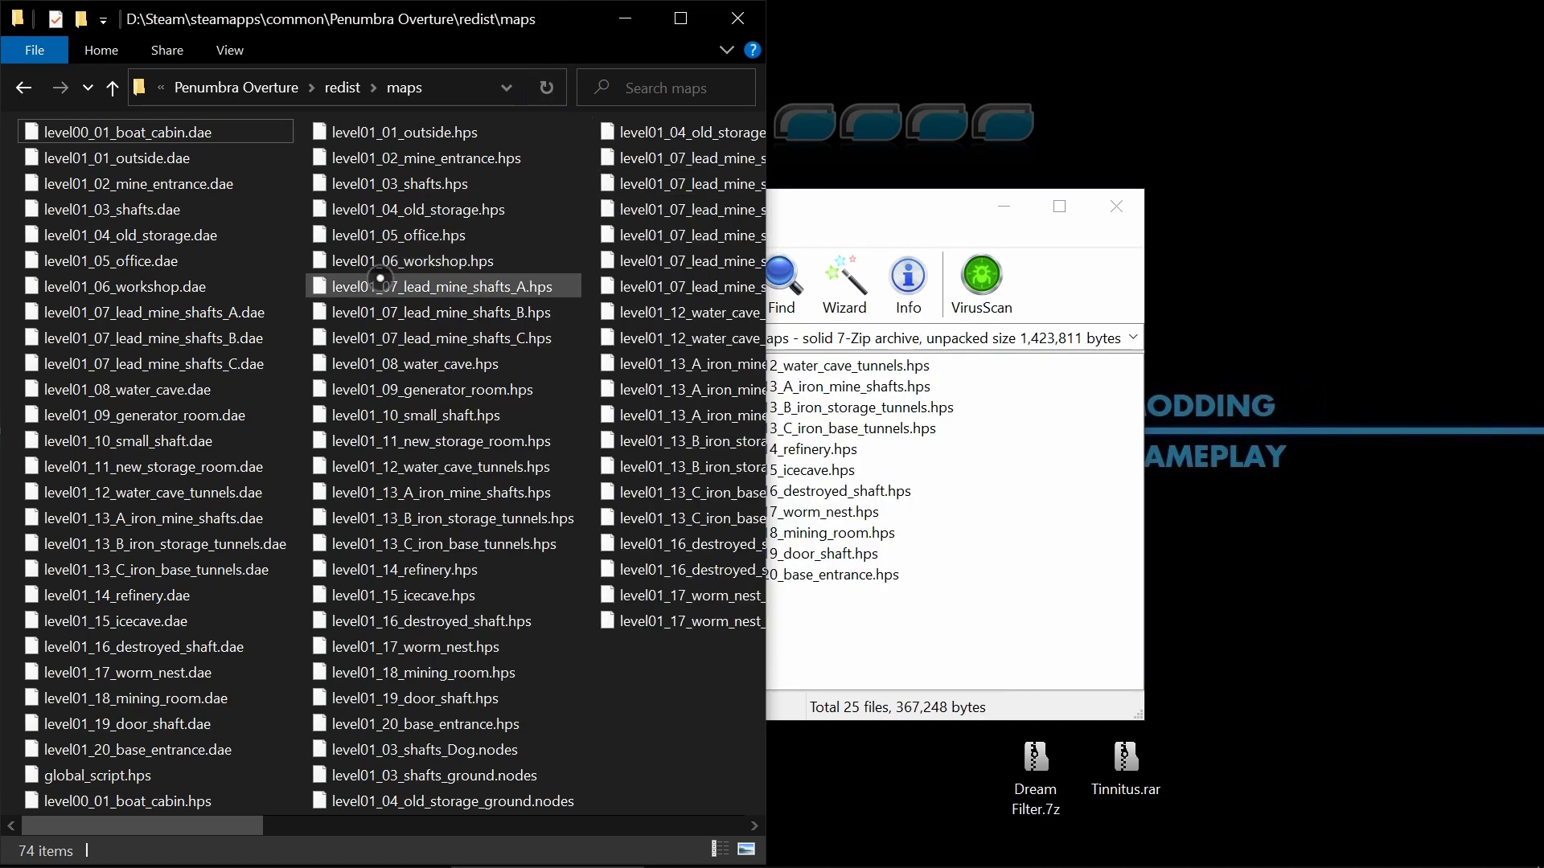
pyautogui.press('BackSpace')
pyautogui.click(574, 304)
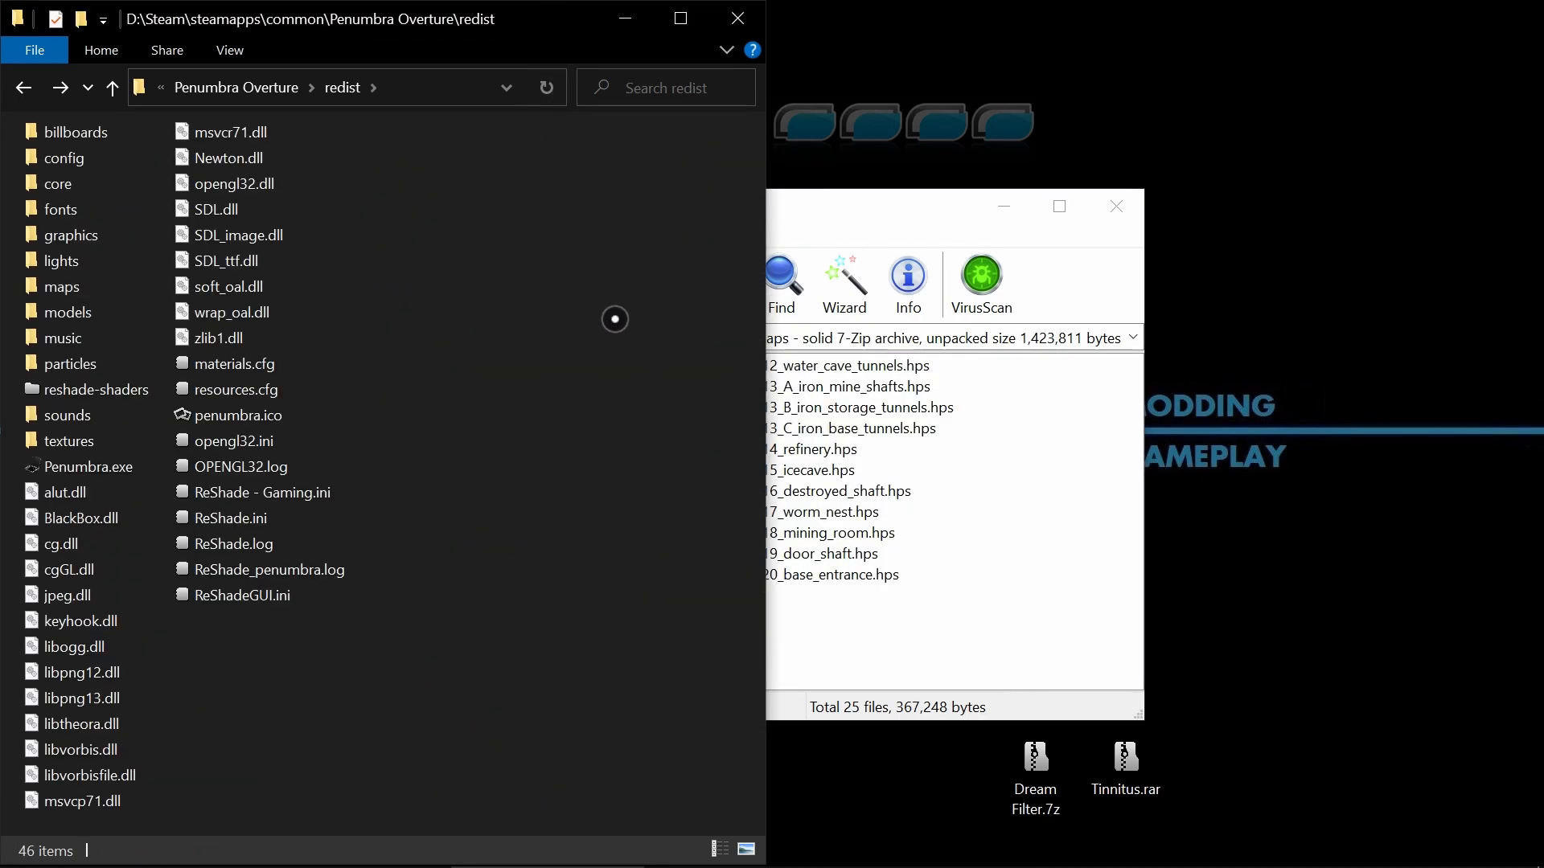
pyautogui.click(1046, 594)
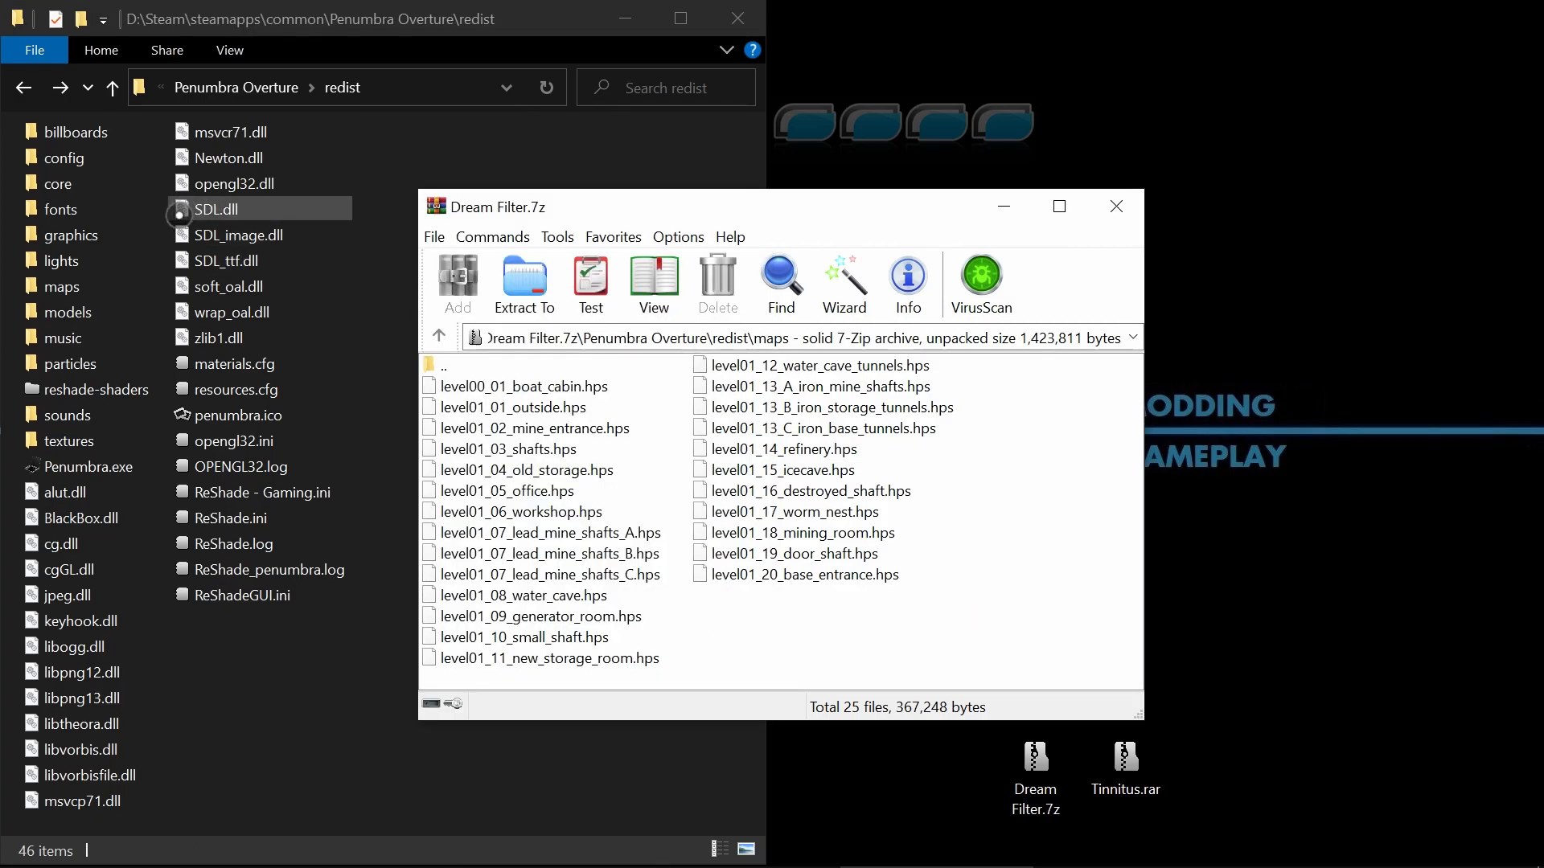
# Close the Dream Filter archive, minimize the redist folder, and delete Dream Filter - Example.jpg and Dream Filter.7z from the desktop.
pyautogui.click(1107, 215)
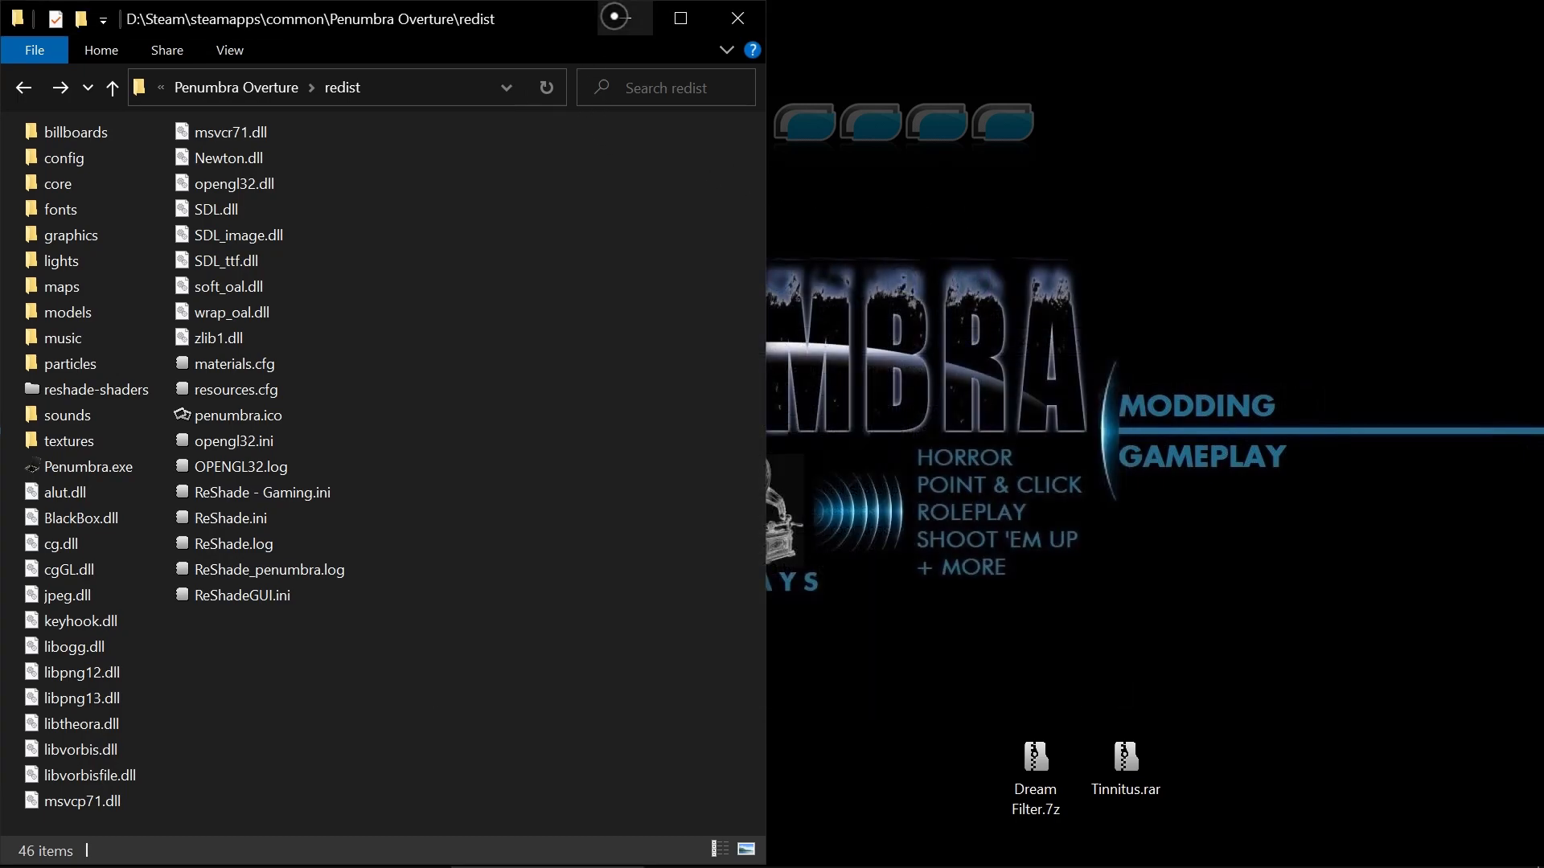
pyautogui.click(626, 18)
pyautogui.click(707, 774)
pyautogui.press('Delete')
pyautogui.click(1052, 761)
pyautogui.press('Delete')
# Restore the redist folder and mod notes windows and highlight the download size in the Dream Haze / Blur notes.
pyautogui.click(547, 844)
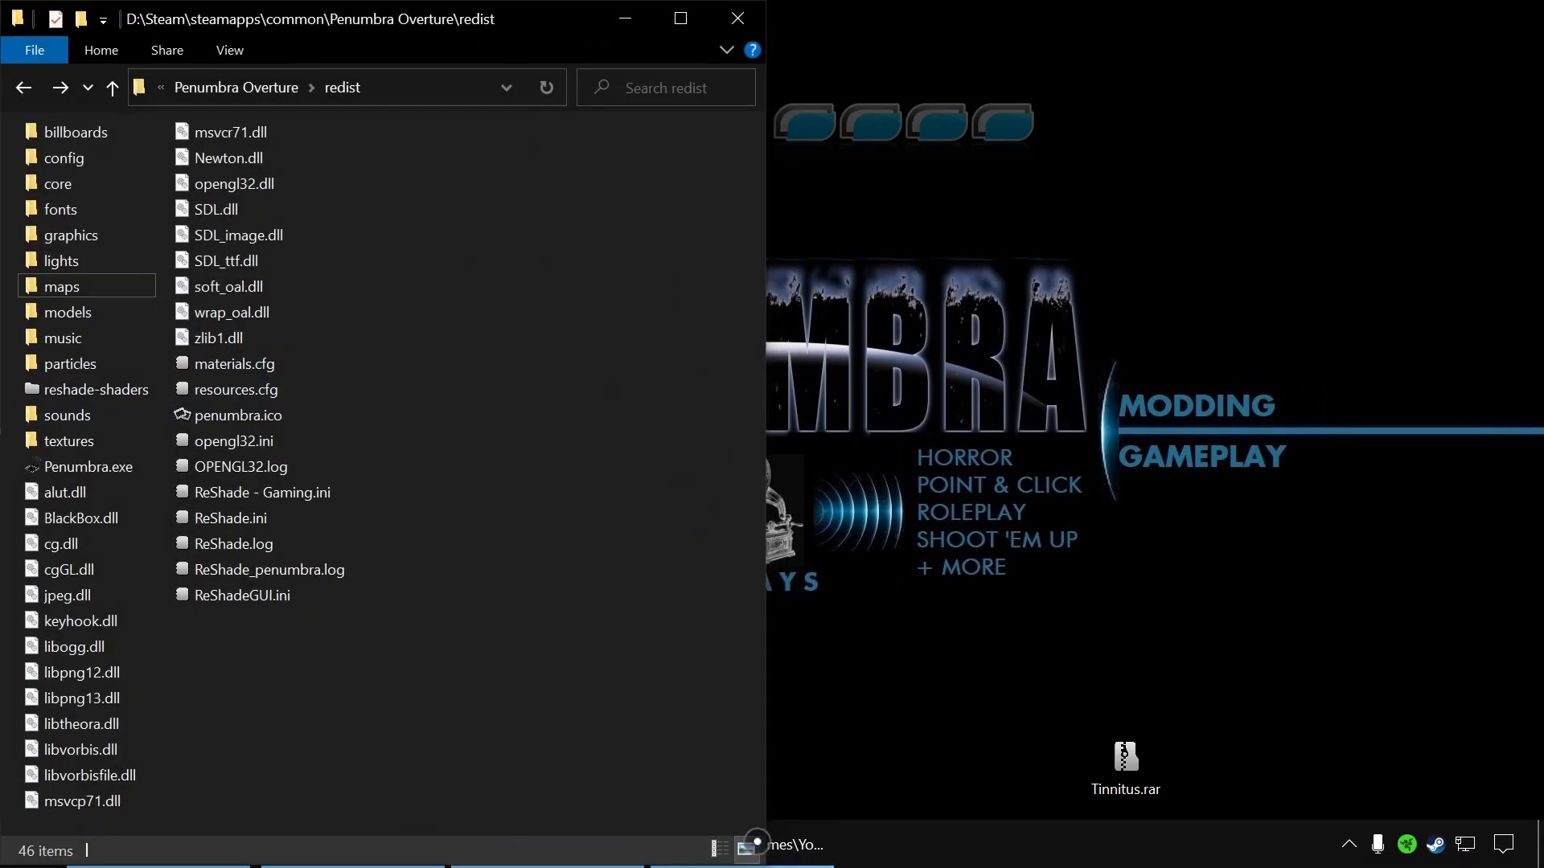
pyautogui.click(806, 843)
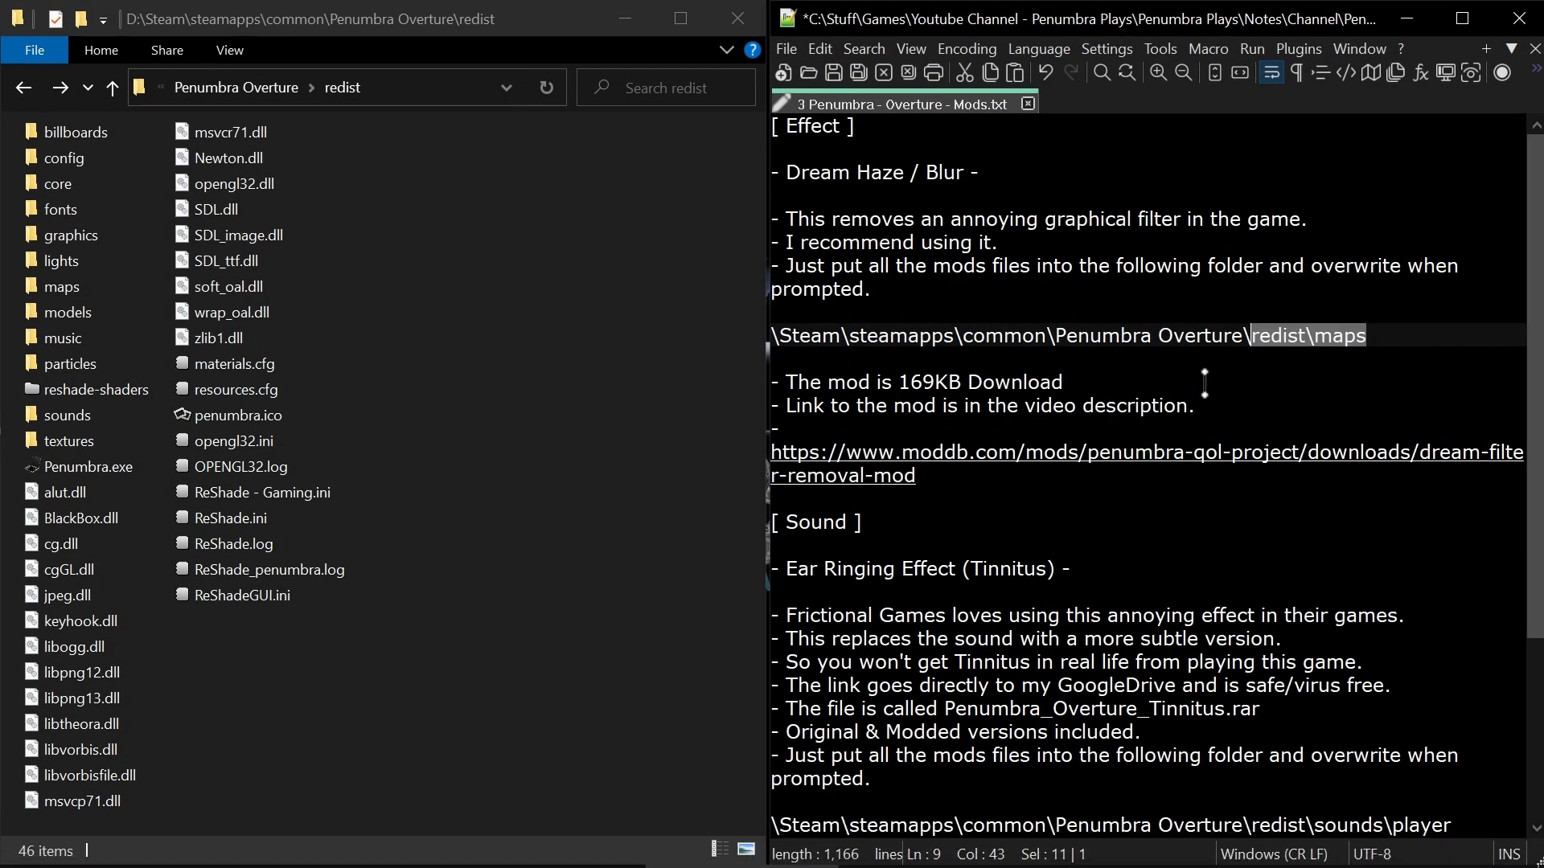
pyautogui.click(1060, 382)
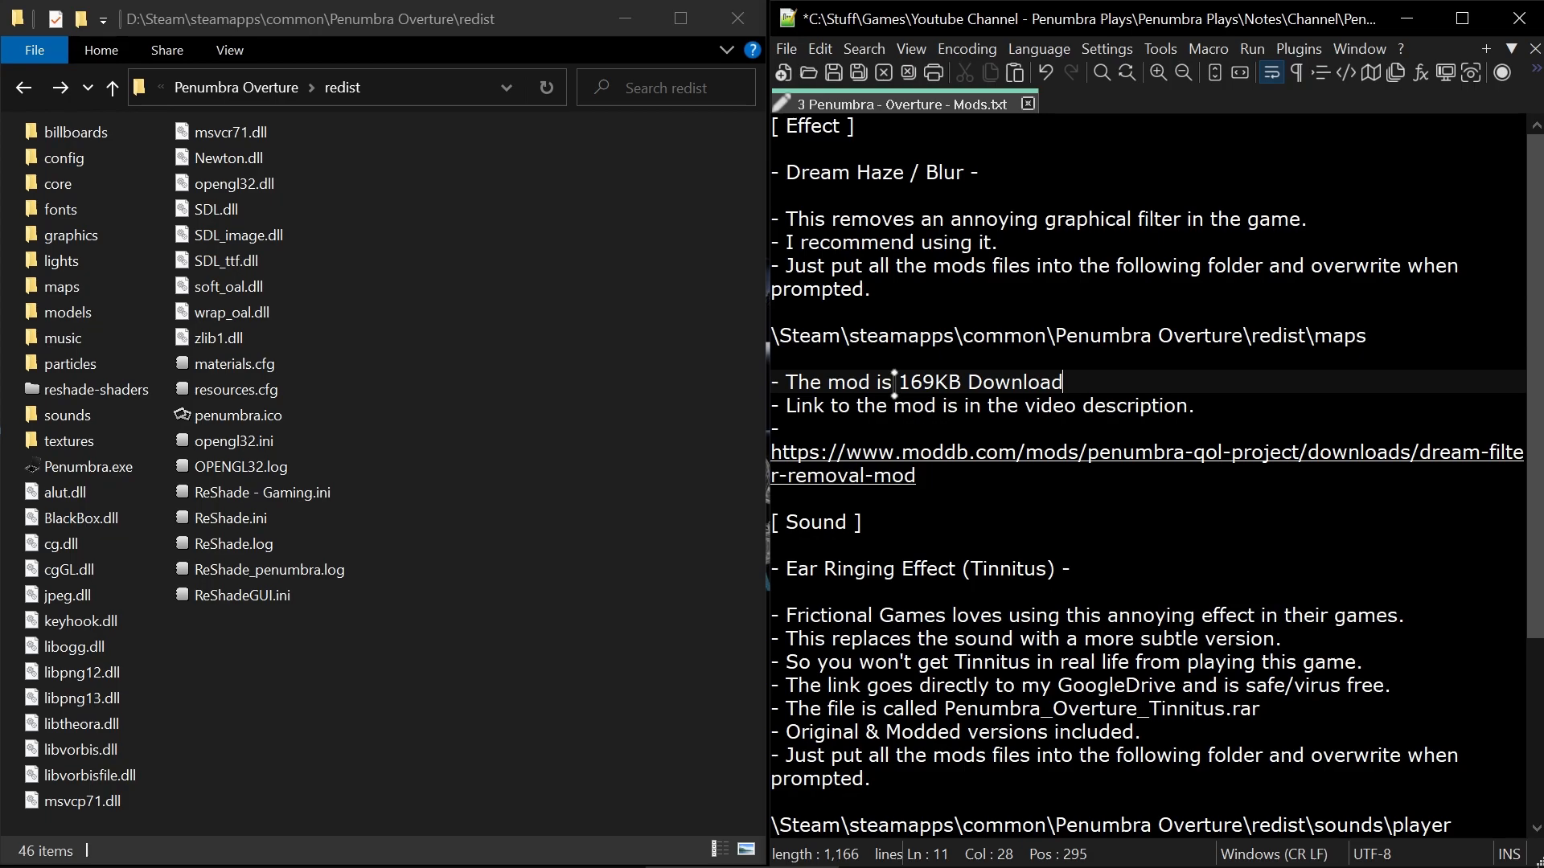
pyautogui.moveTo(894, 381); pyautogui.dragTo(935, 383)
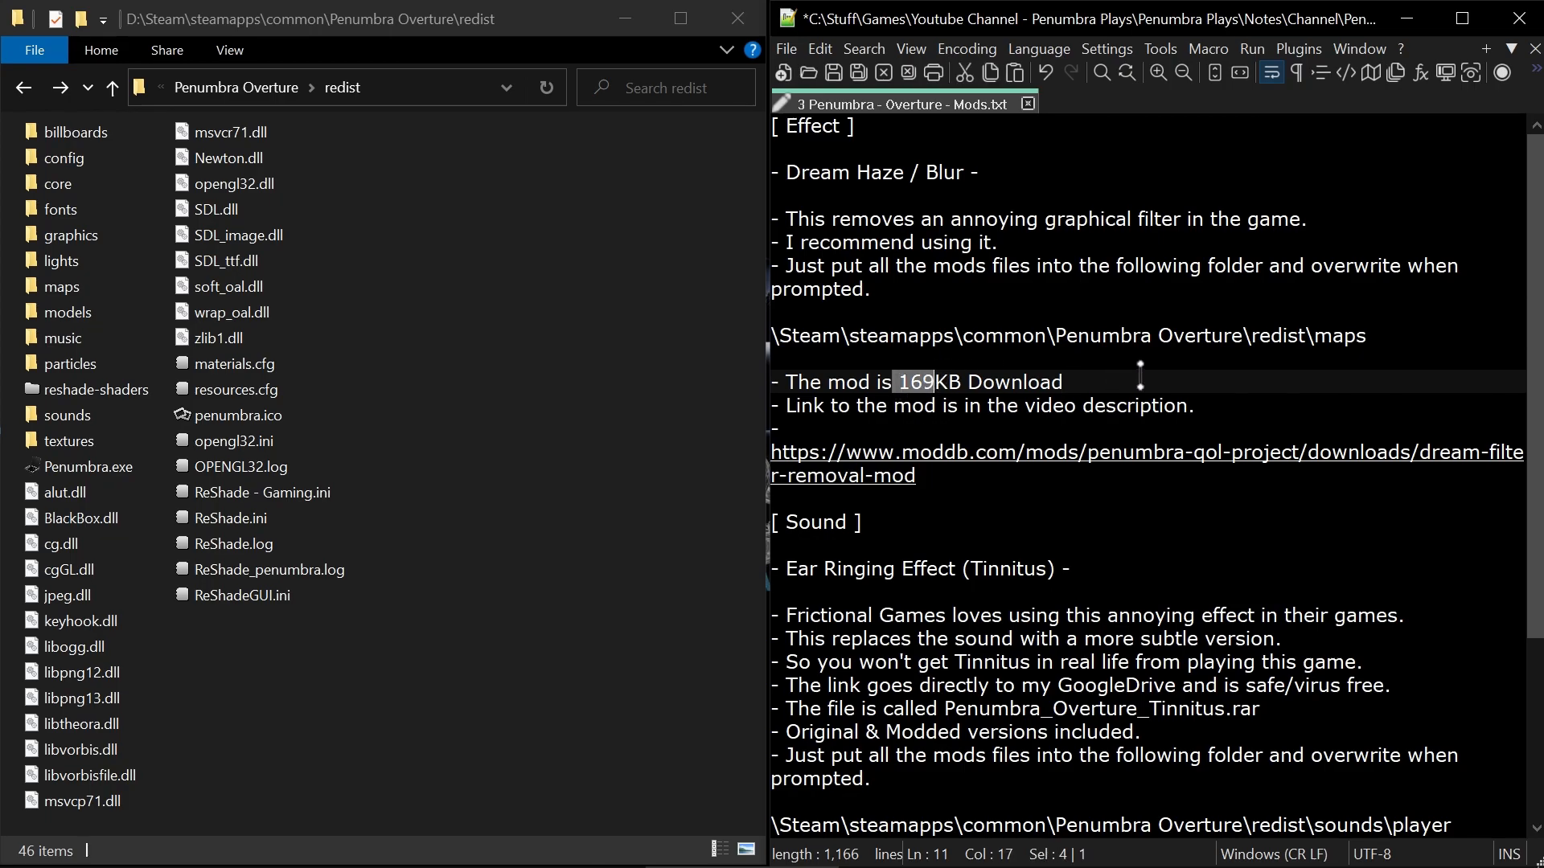
# Delete the whole Effect section with the Dream Haze / Blur notes above the Sound heading.
pyautogui.click(775, 522)
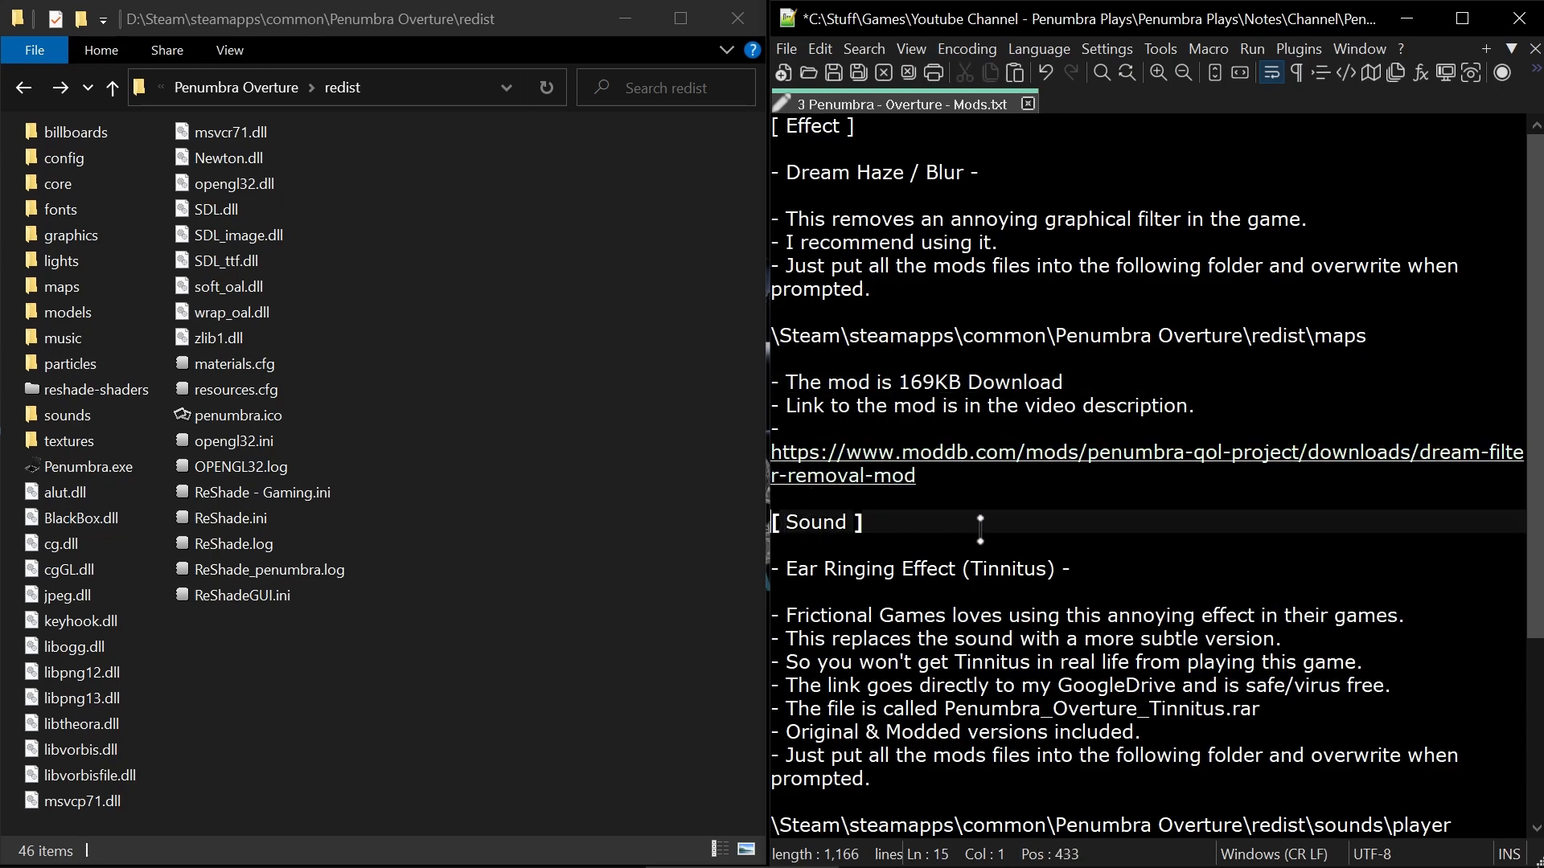
pyautogui.hotkey('shift', 'Up')
pyautogui.hotkey('shift', 'Up')
pyautogui.hotkey('shift', 'Up')
pyautogui.hotkey('shift', 'Up')
pyautogui.hotkey('shift', 'Up')
pyautogui.hotkey('shift', 'Up')
pyautogui.hotkey('shift', 'Up')
pyautogui.hotkey('shift', 'Up')
pyautogui.hotkey('shift', 'Up')
pyautogui.hotkey('shift', 'Up')
pyautogui.hotkey('shift', 'Up')
pyautogui.hotkey('shift', 'Up')
pyautogui.hotkey('shift', 'Up')
pyautogui.hotkey('shift', 'Up')
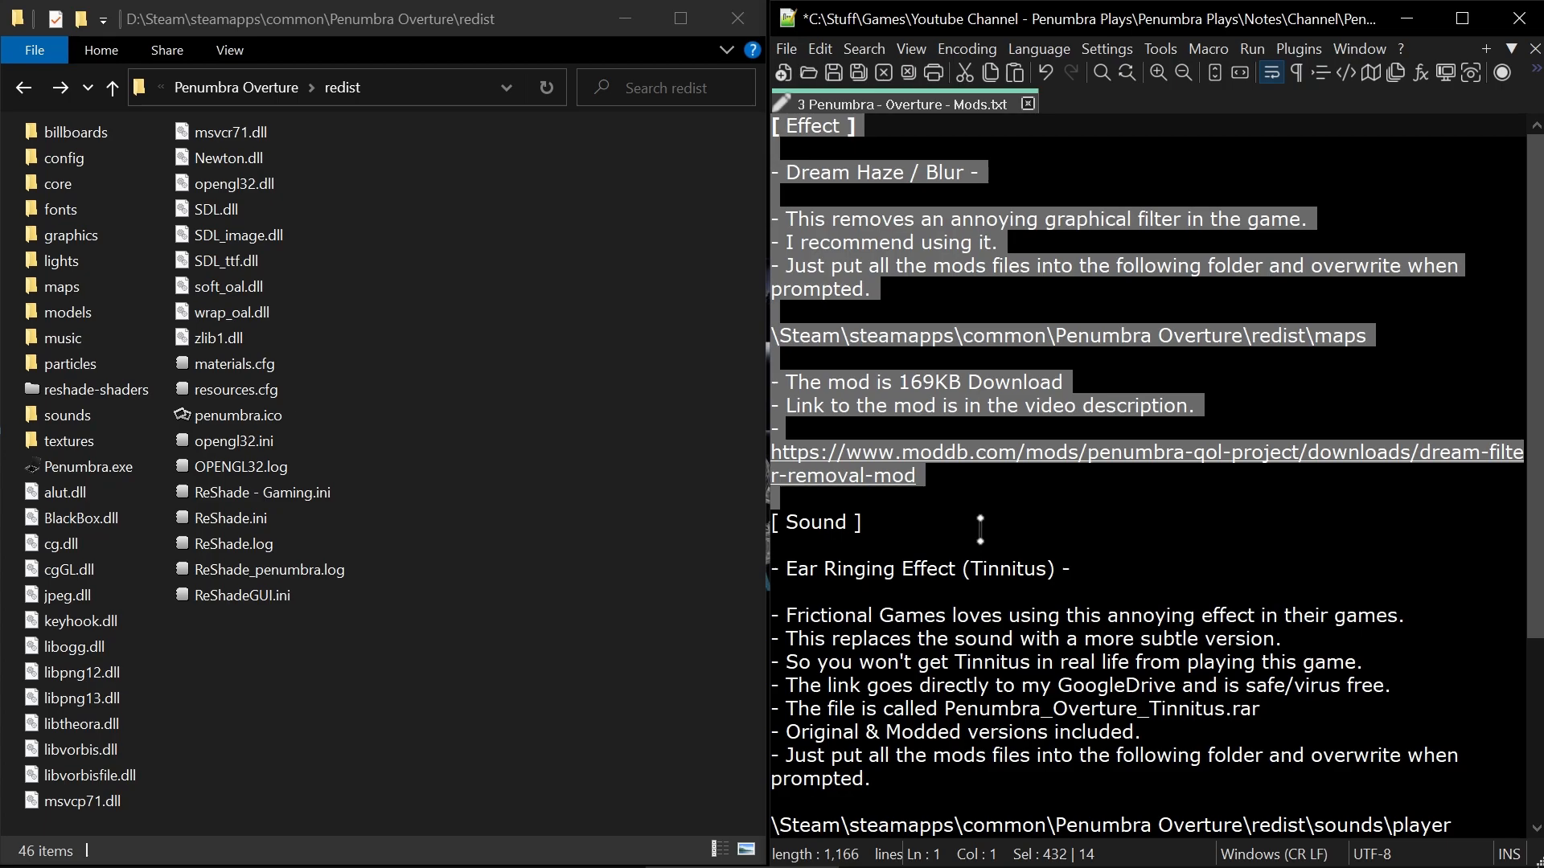
pyautogui.press('Delete')
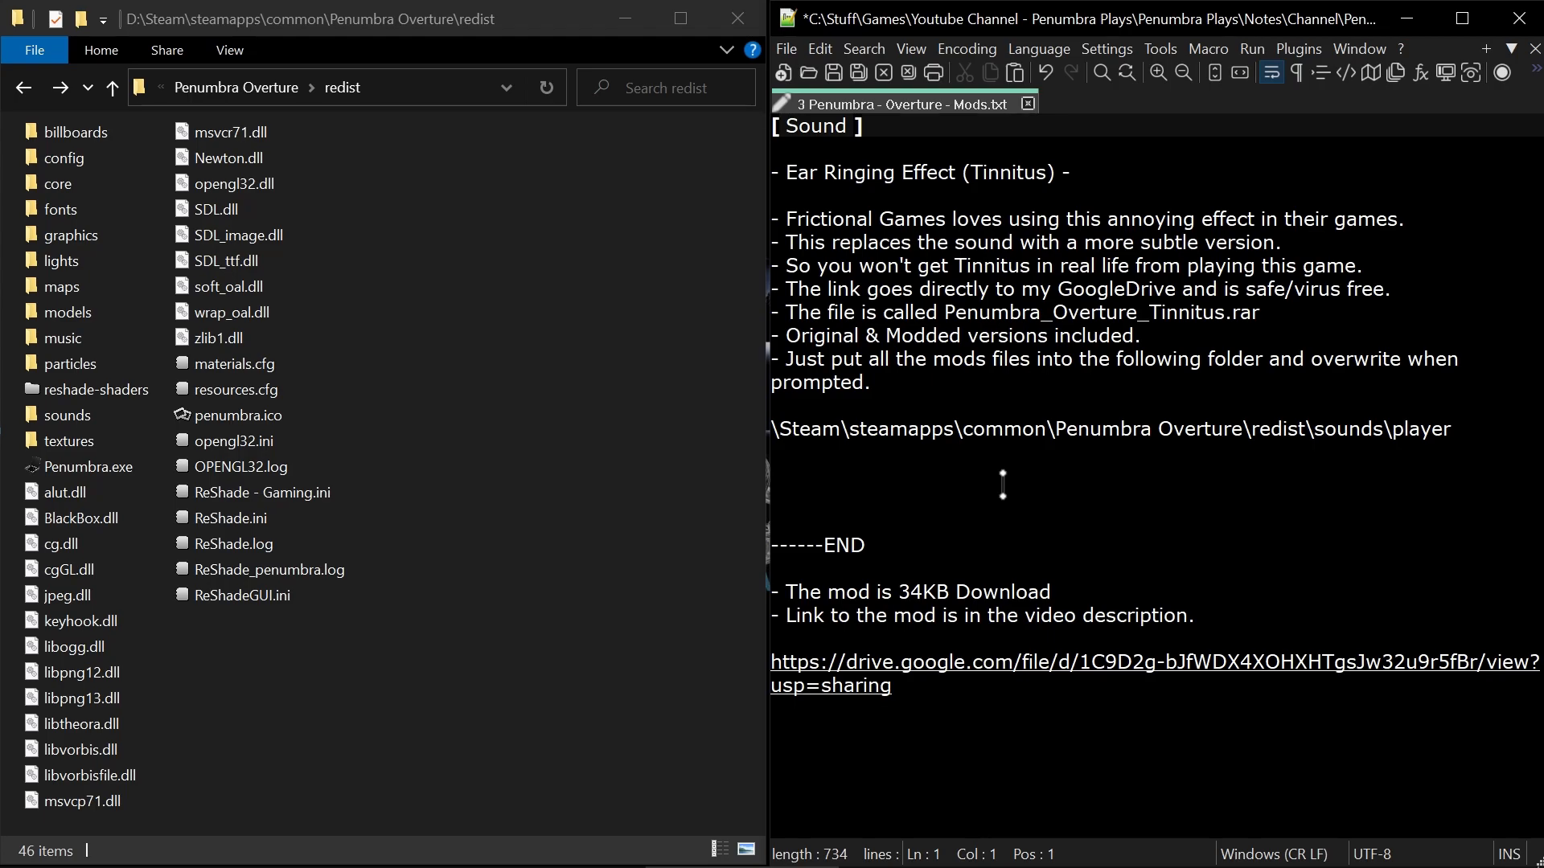
# Minimize the notes and folder windows and open Tinnitus.rar down to its redist\sounds\player folder.
pyautogui.click(1410, 20)
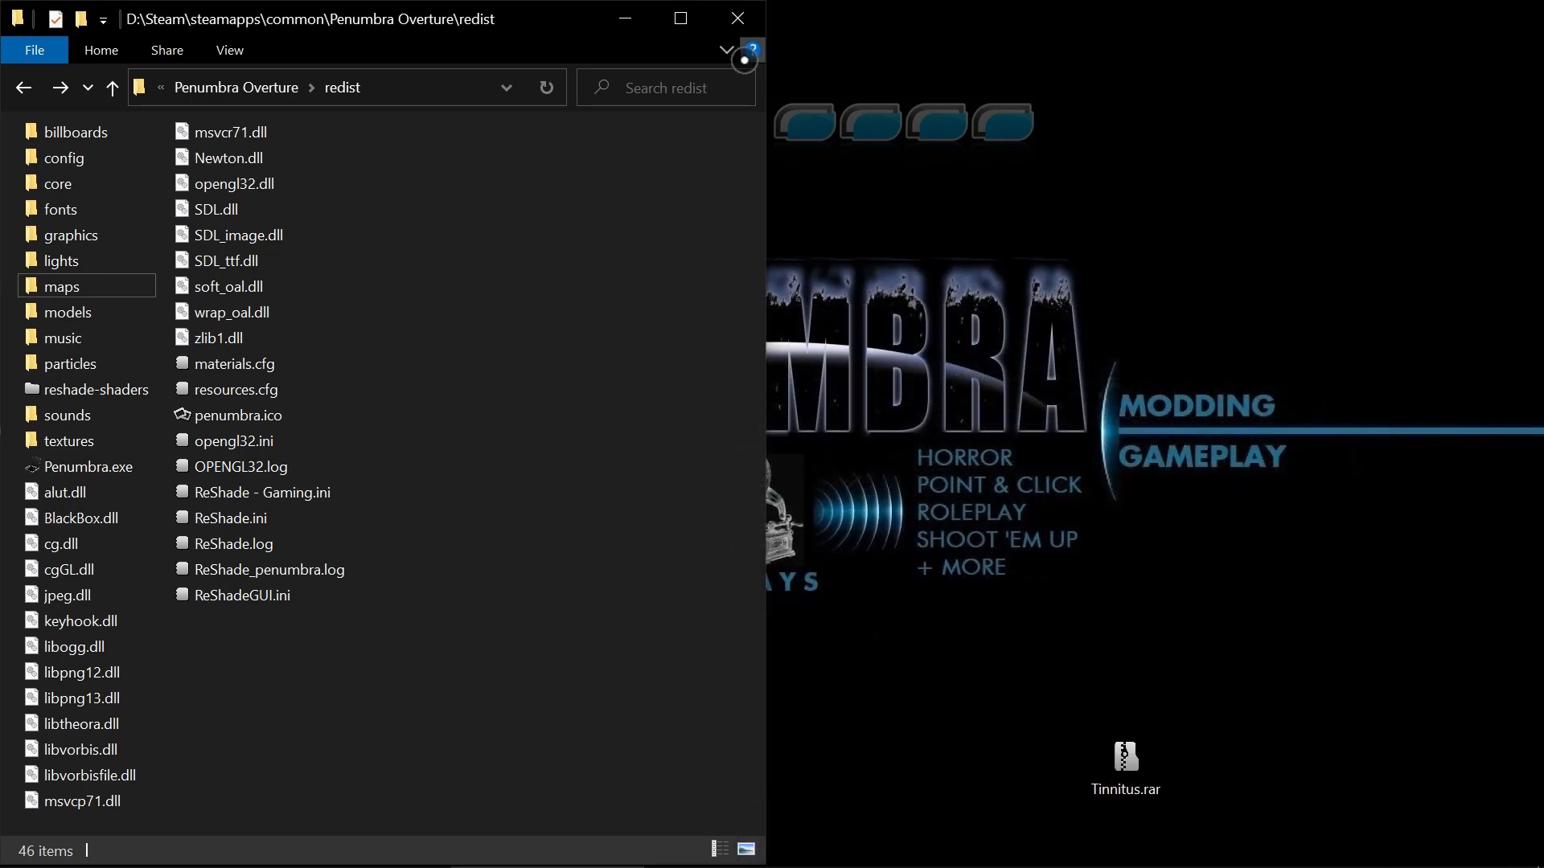
pyautogui.click(637, 22)
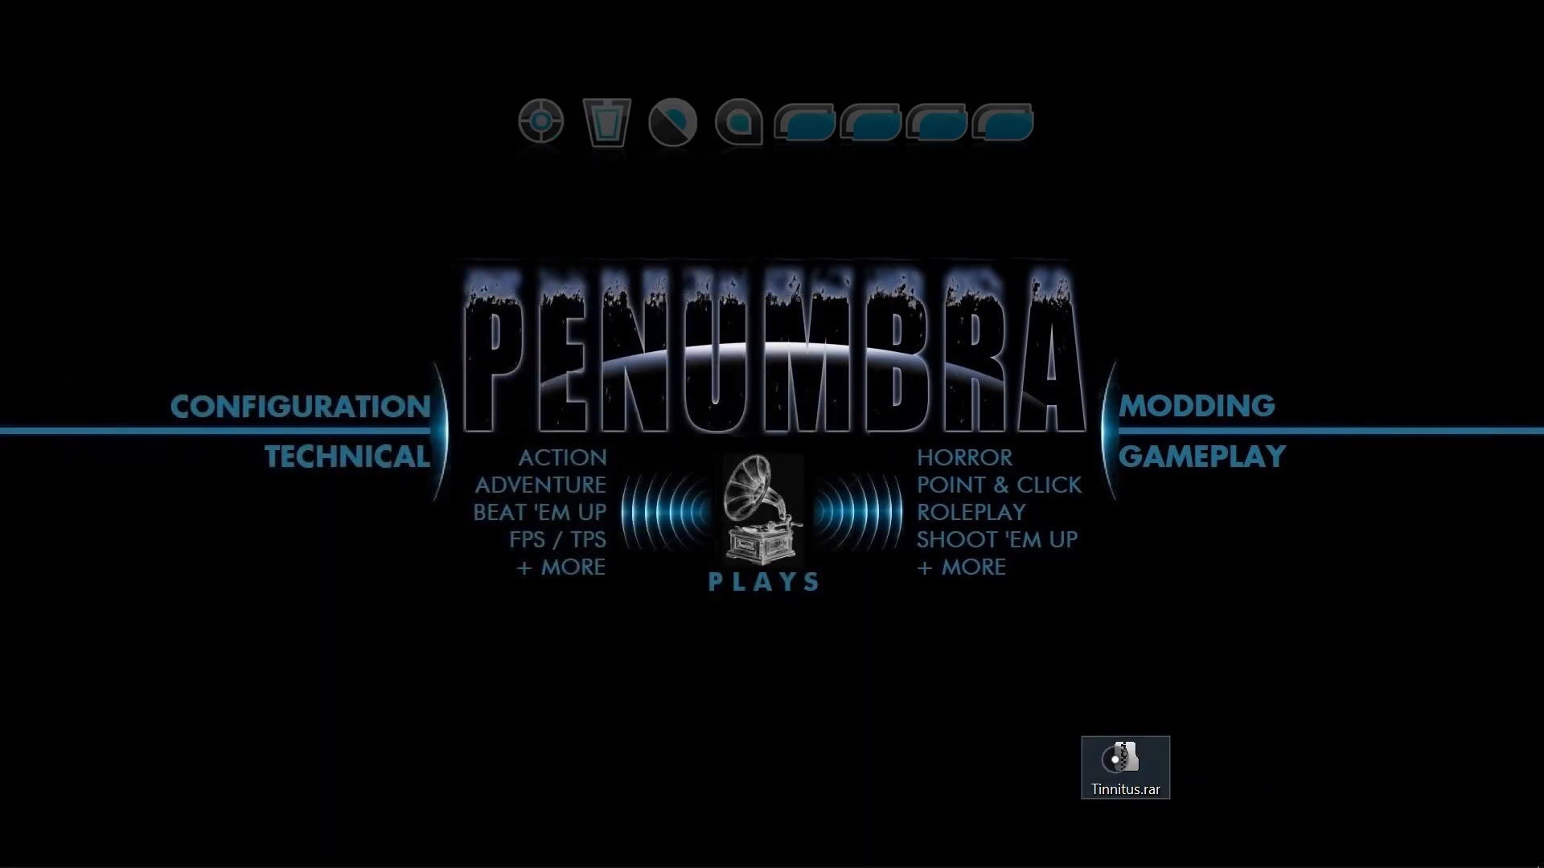
pyautogui.doubleClick(1126, 762)
pyautogui.doubleClick(472, 390)
pyautogui.doubleClick(472, 390)
pyautogui.doubleClick(472, 389)
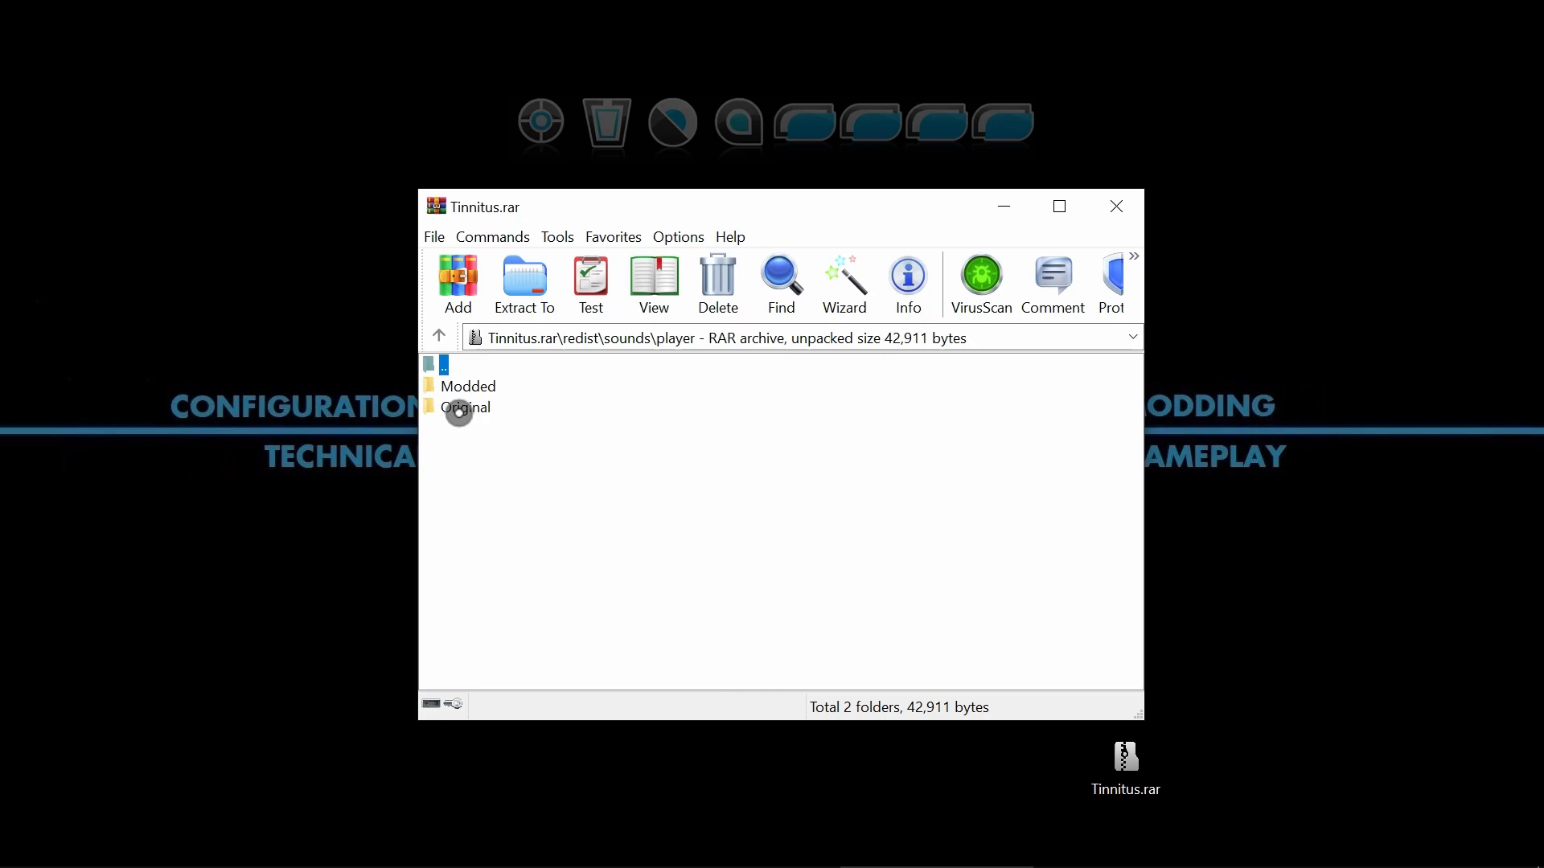
# Look inside the Modded folder, then play player_ear_ring1.ogg from the Original folder and close the media player.
pyautogui.doubleClick(480, 389)
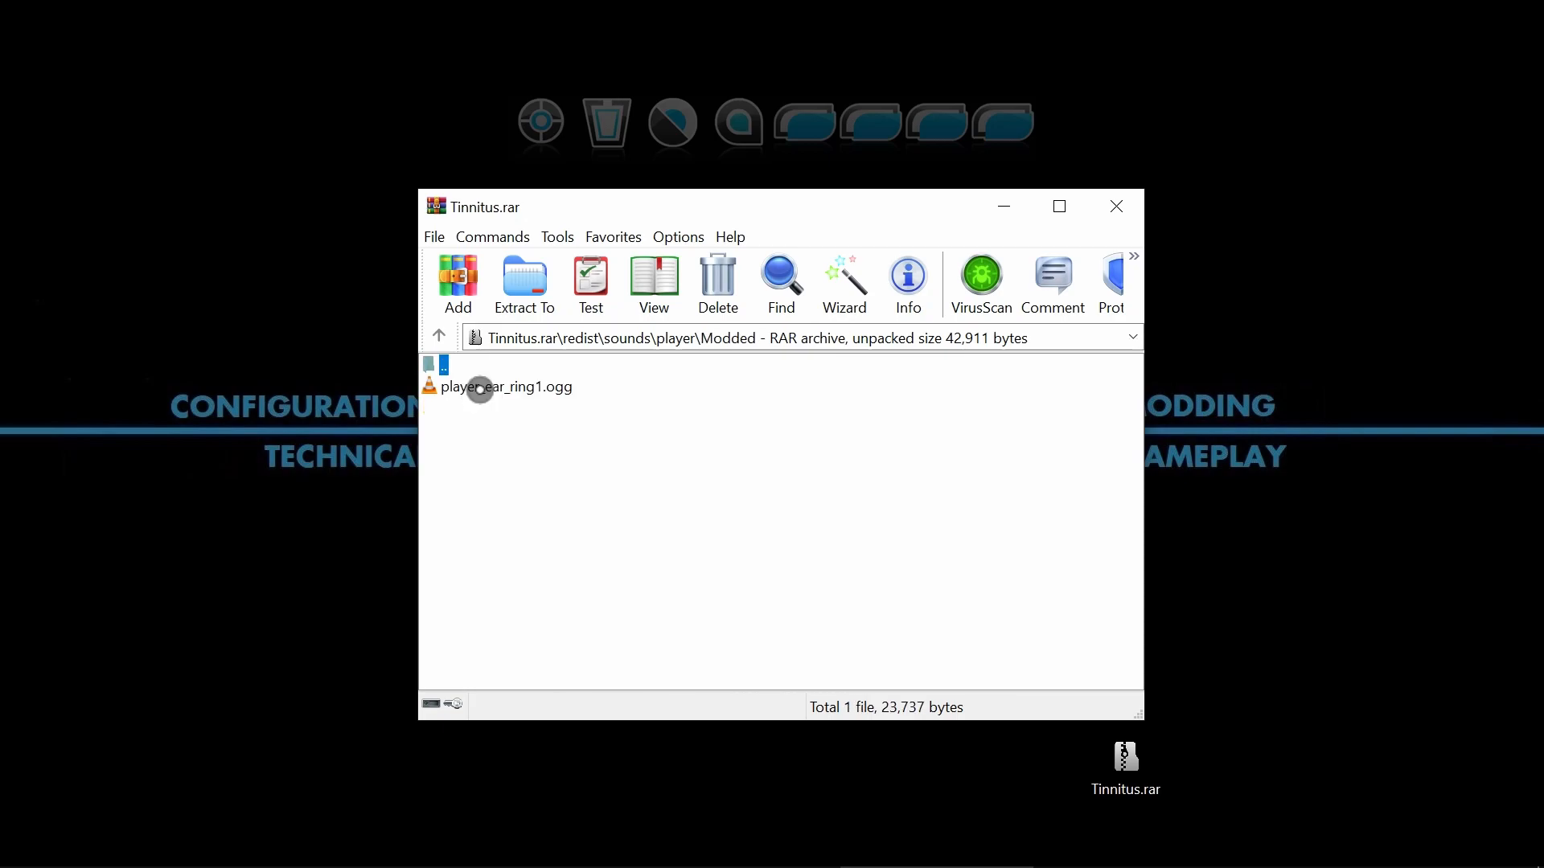
pyautogui.press('BackSpace')
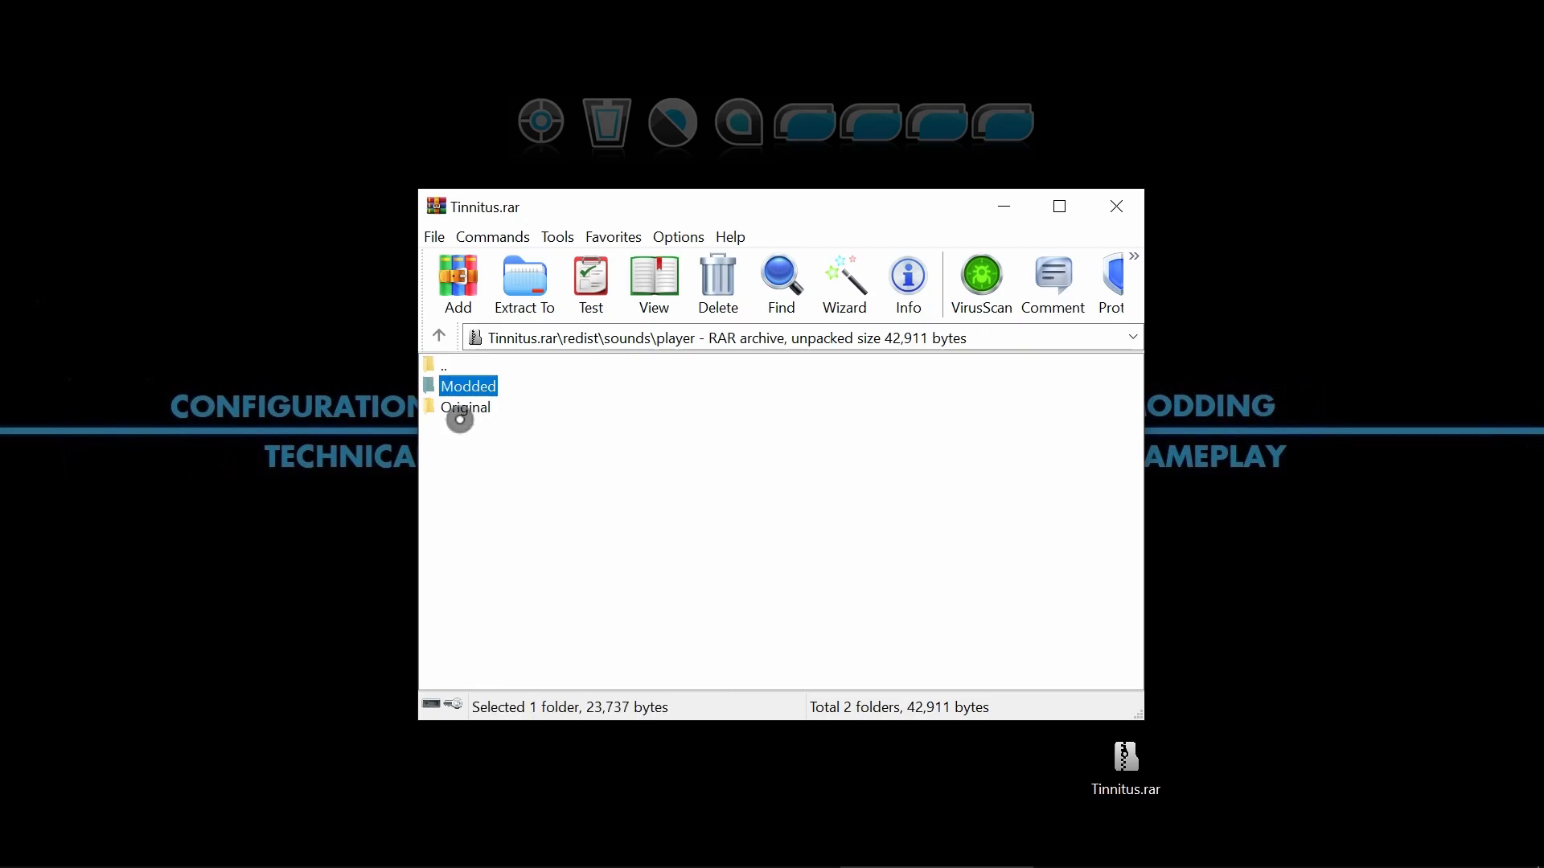
pyautogui.click(459, 419)
pyautogui.doubleClick(461, 410)
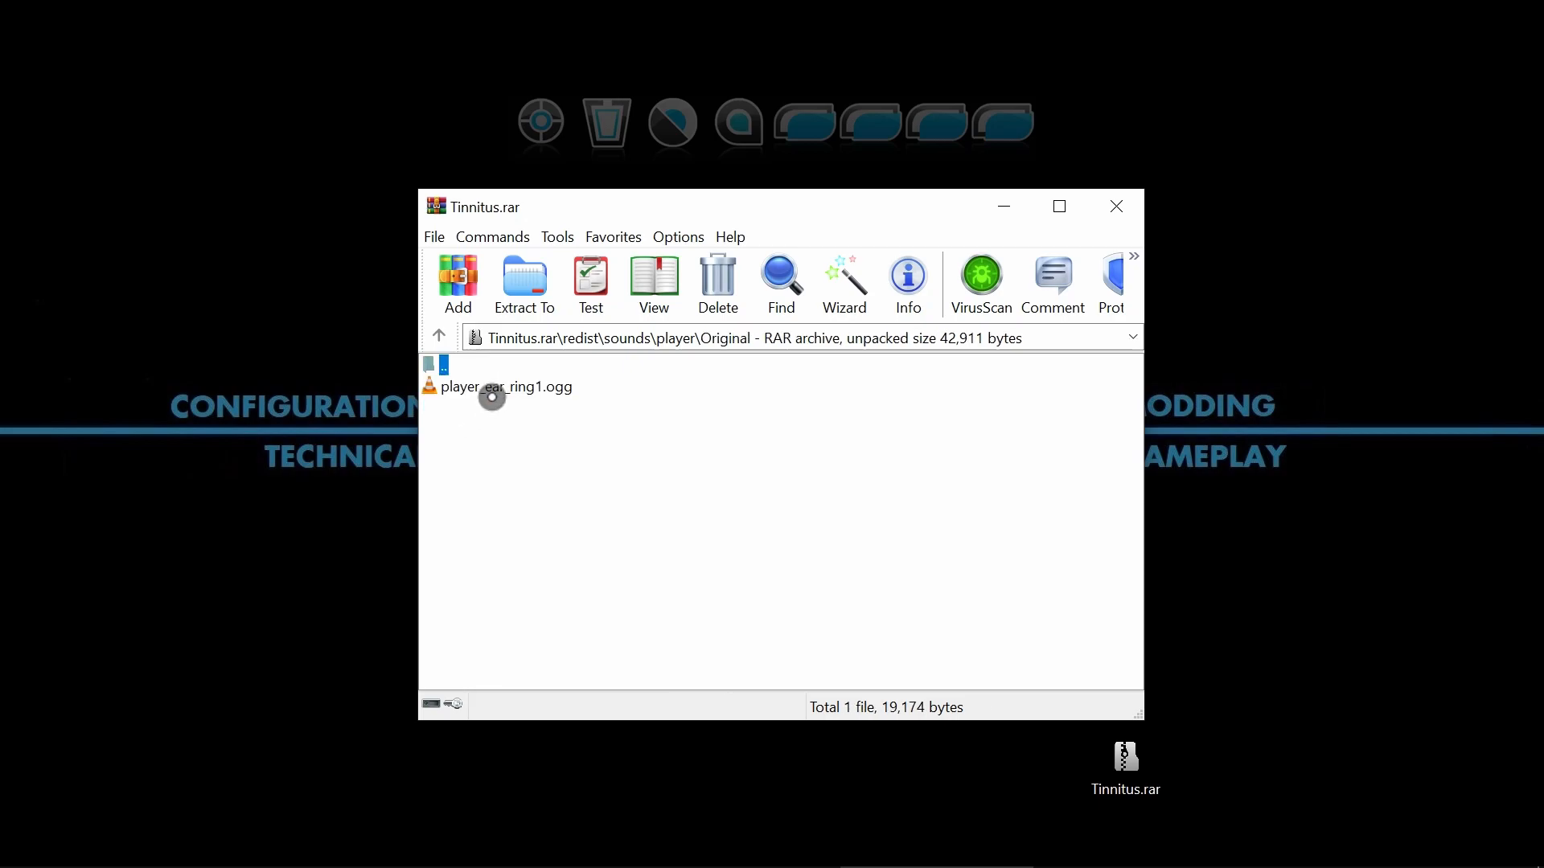
pyautogui.click(492, 389)
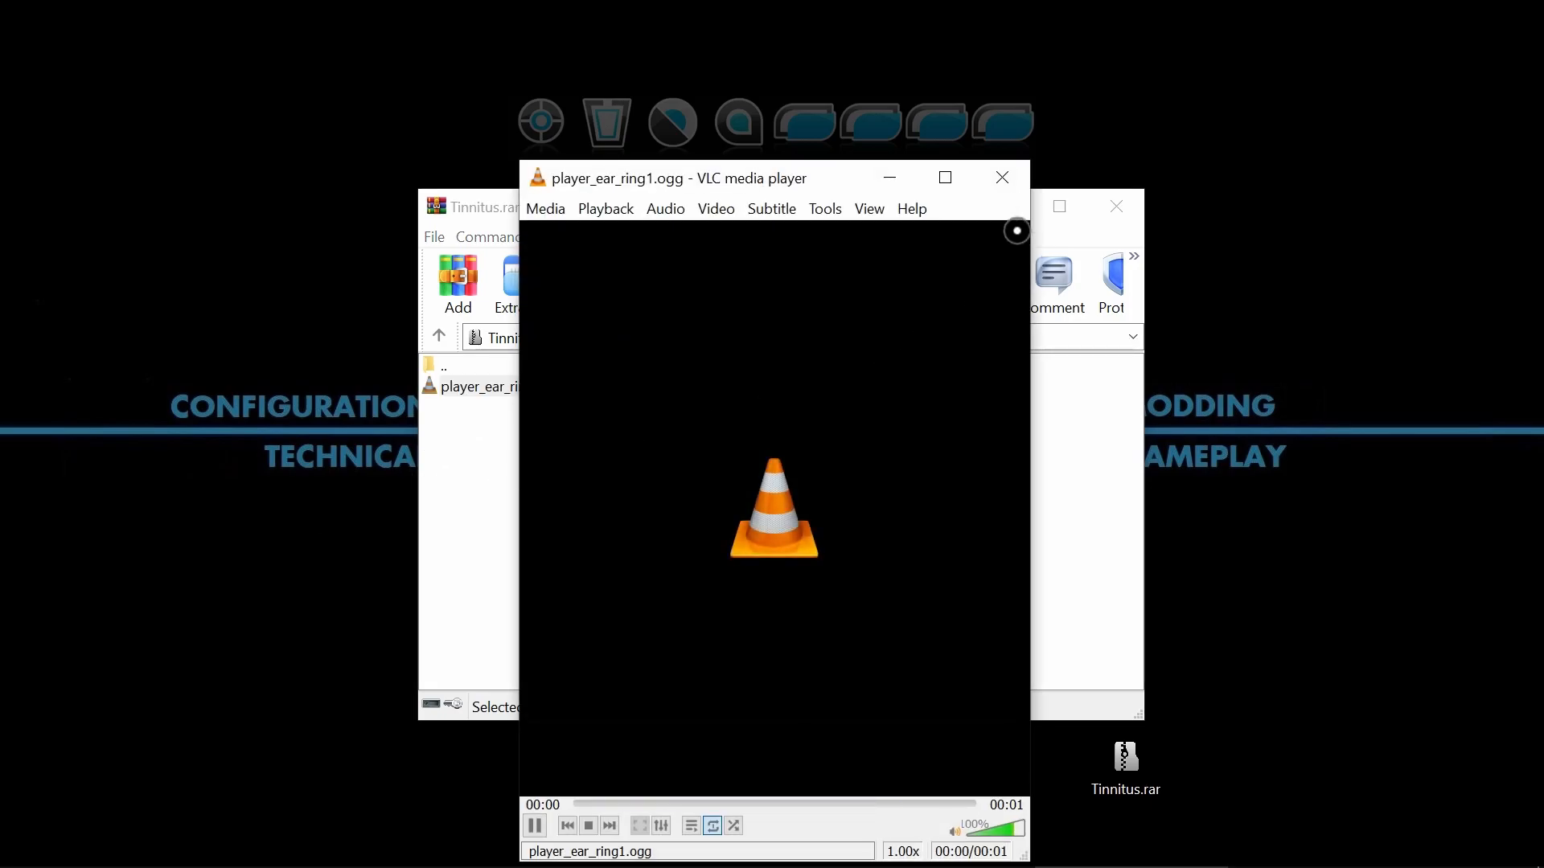
pyautogui.click(1014, 190)
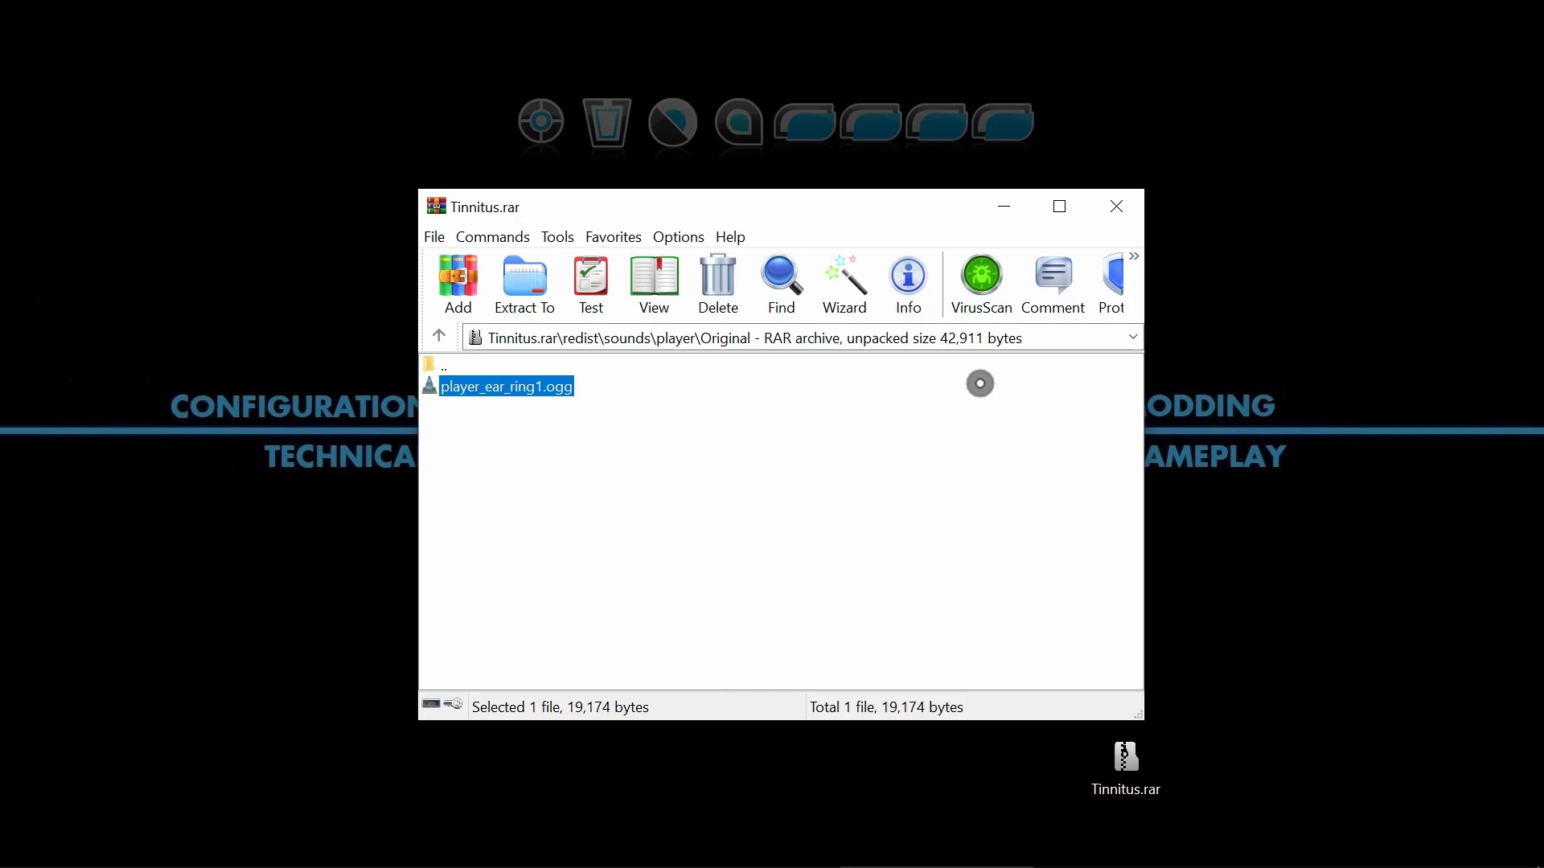
# Return to the player folder, play player_ear_ring1.ogg from the Modded folder and close the media player.
pyautogui.click(459, 367)
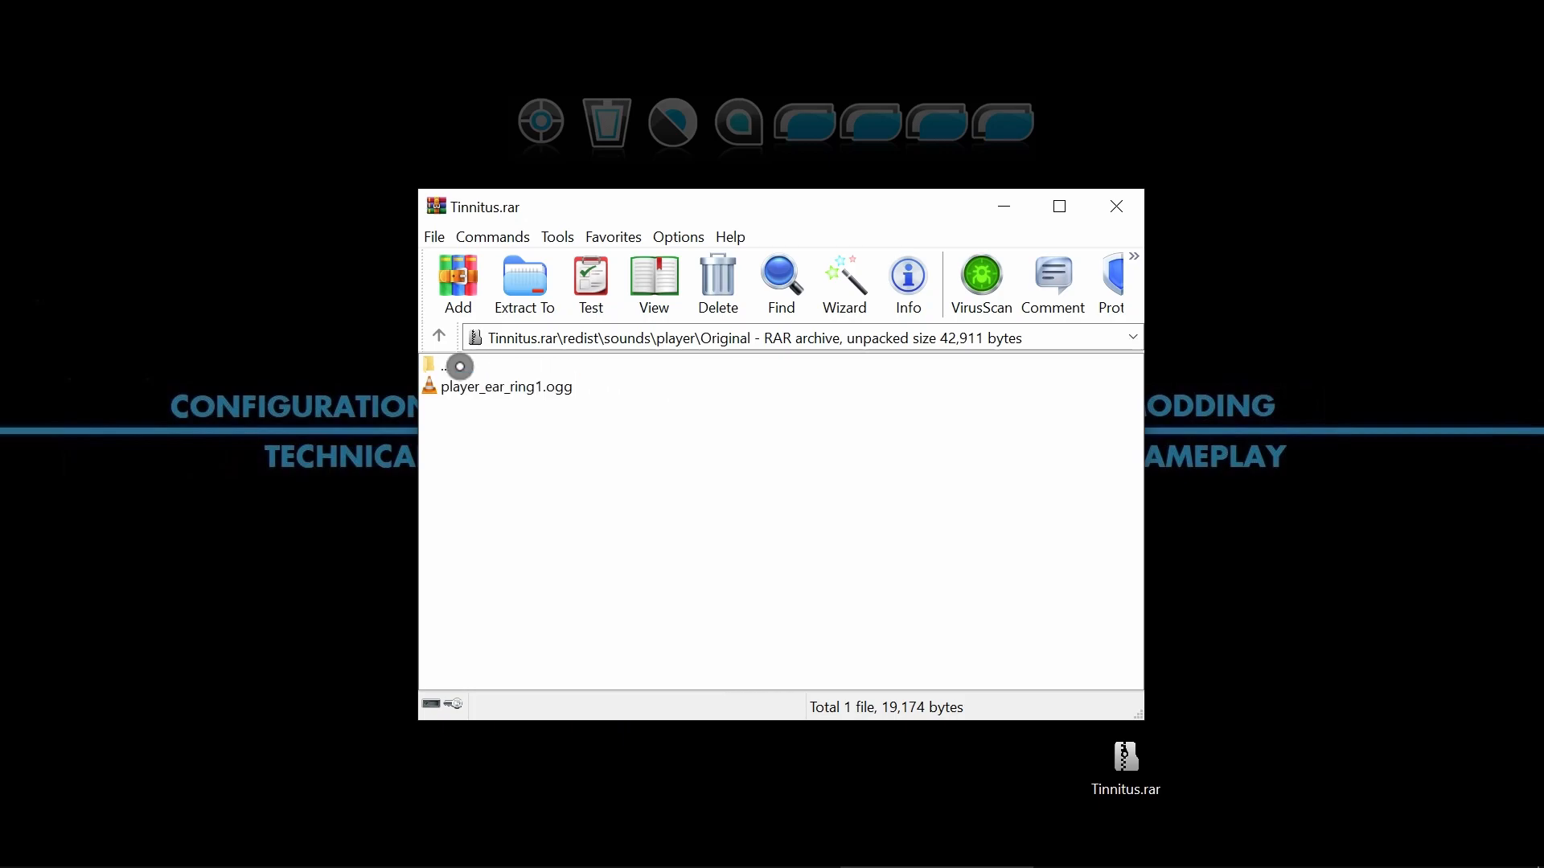
pyautogui.doubleClick(443, 370)
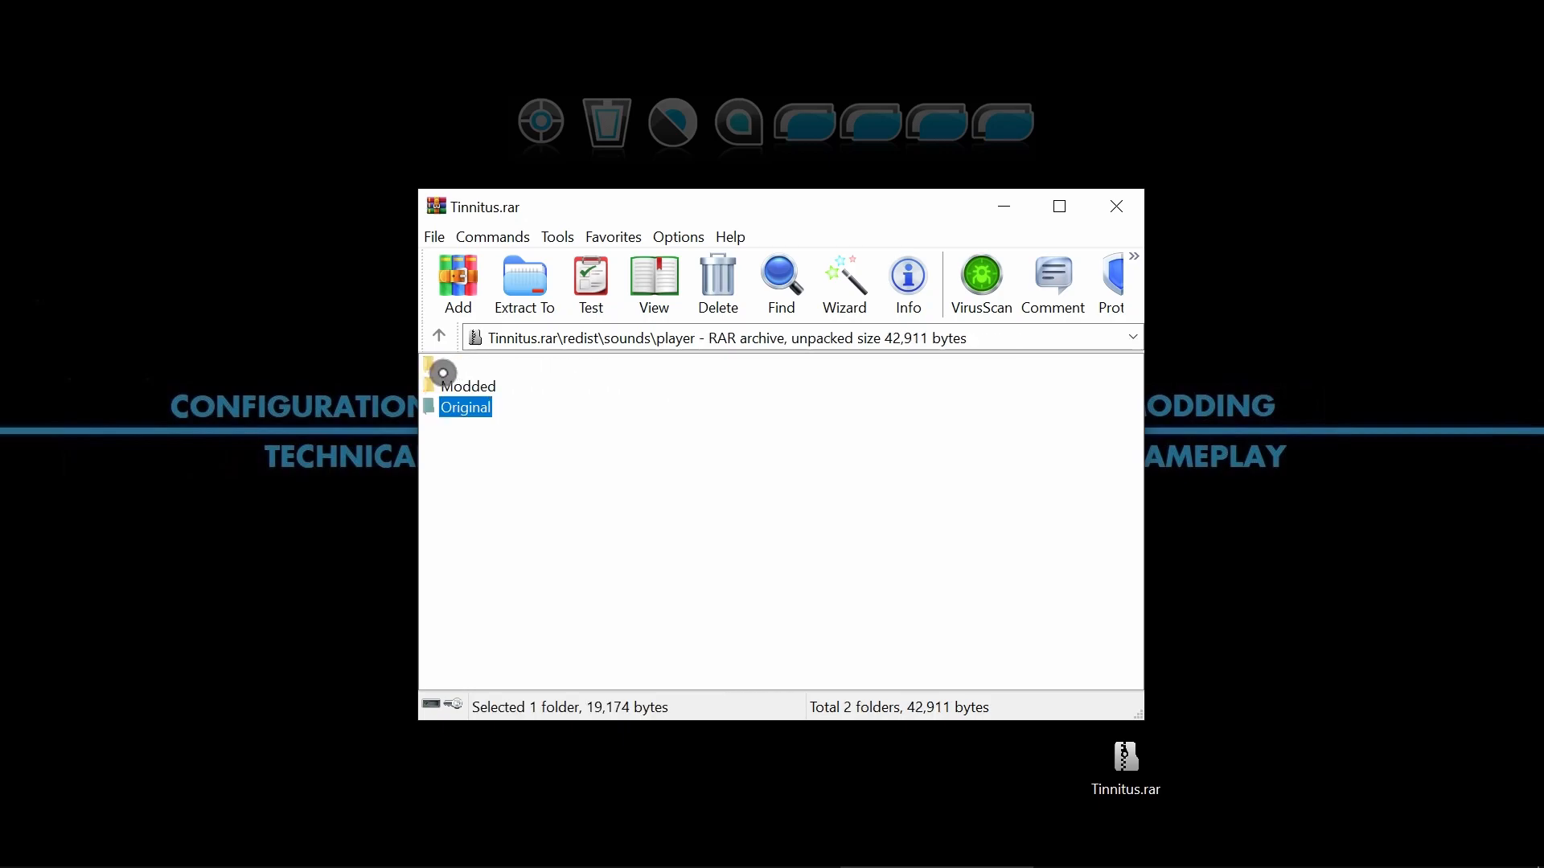
pyautogui.doubleClick(447, 384)
pyautogui.doubleClick(458, 388)
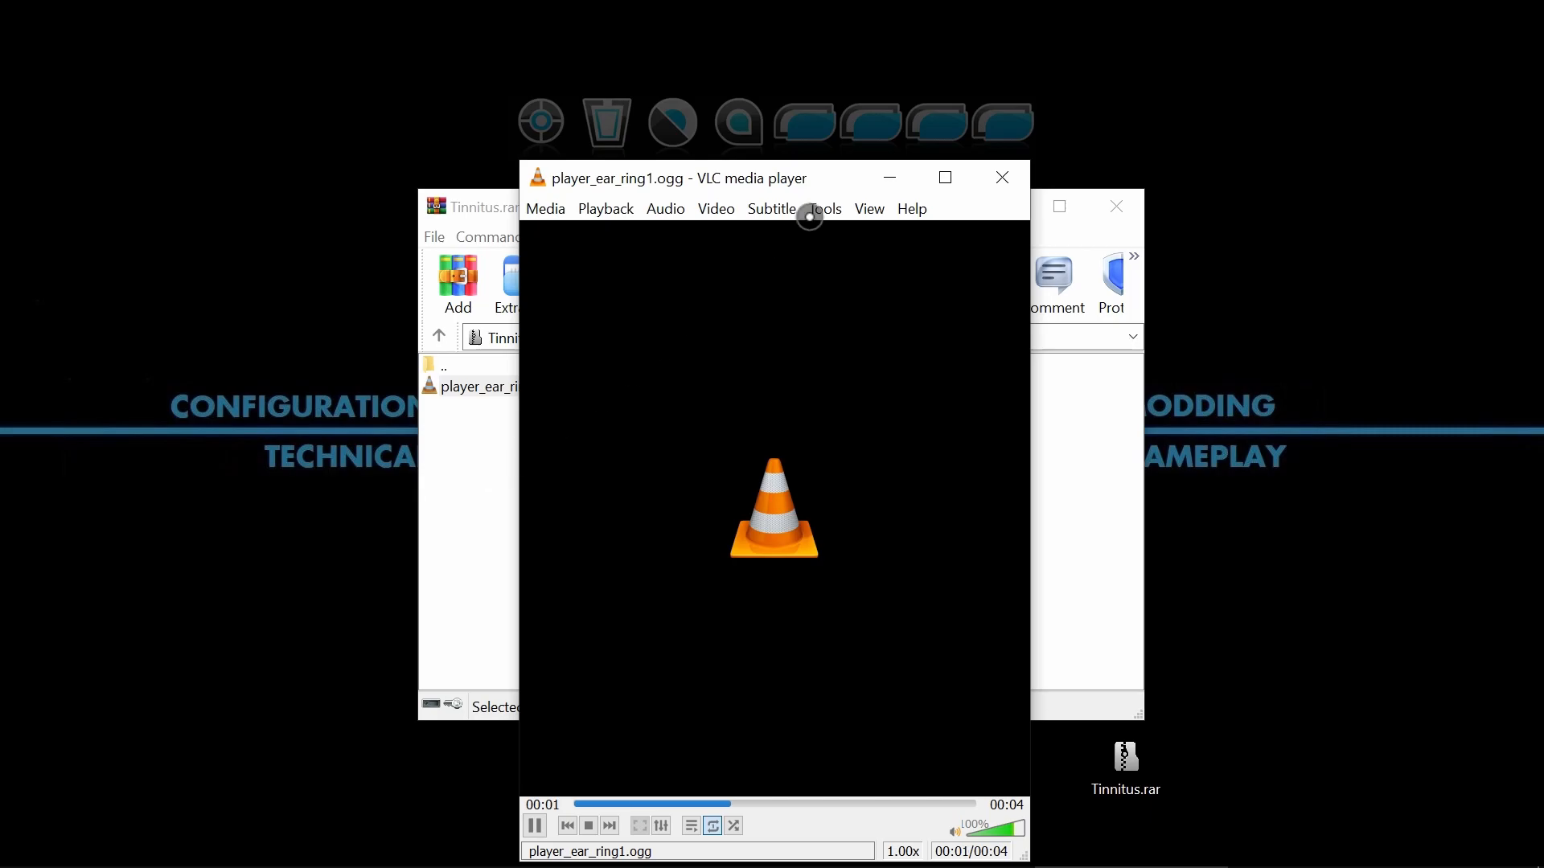
pyautogui.click(997, 180)
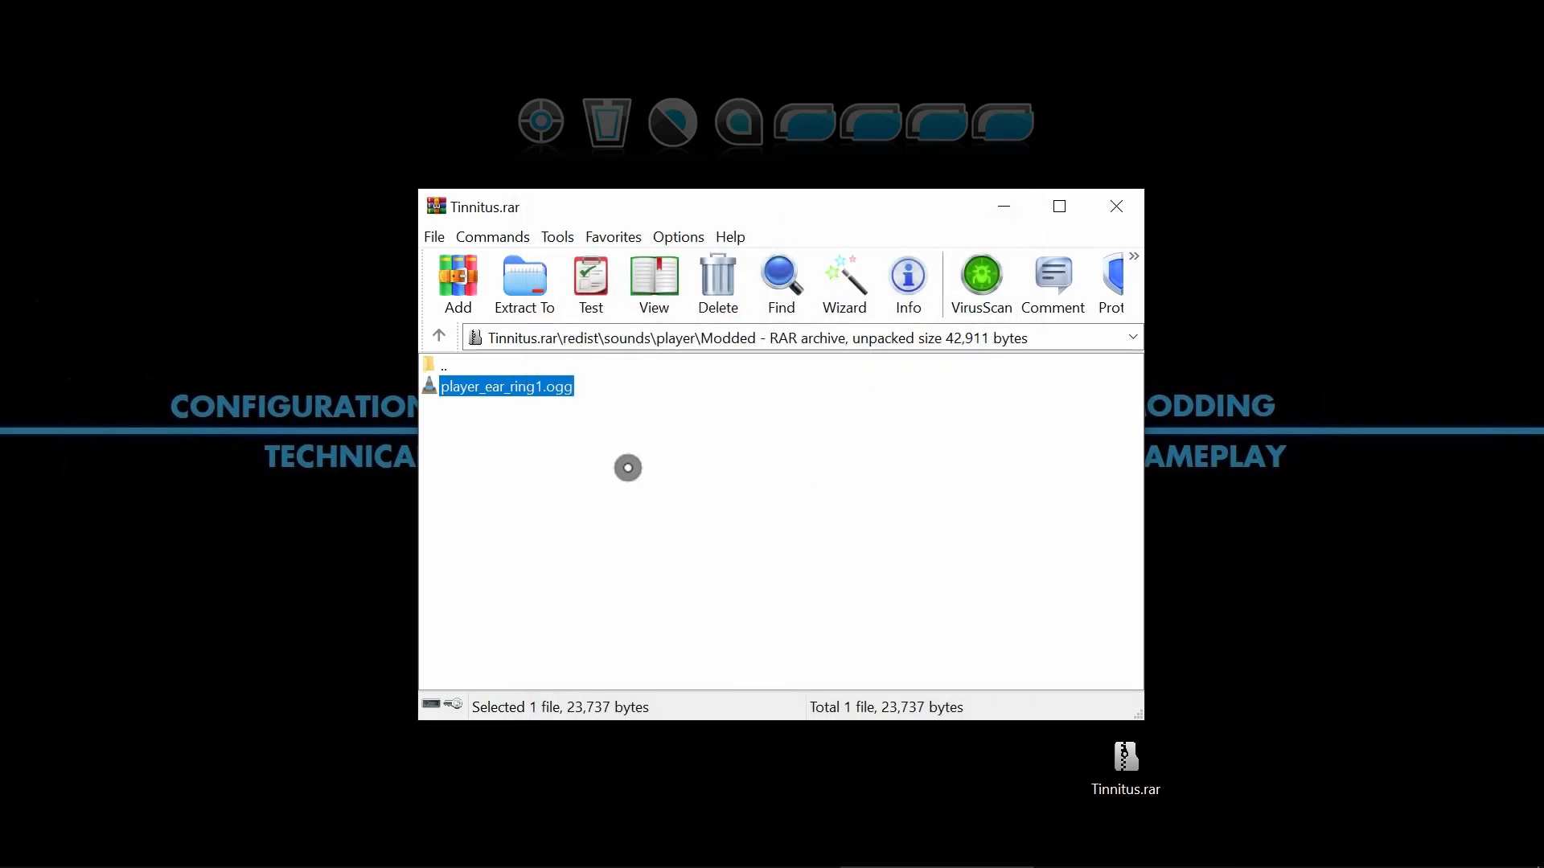
# Close Tinnitus.rar, reopen it down to redist\sounds\player\Modded and select player_ear_ring1.ogg.
pyautogui.click(1117, 208)
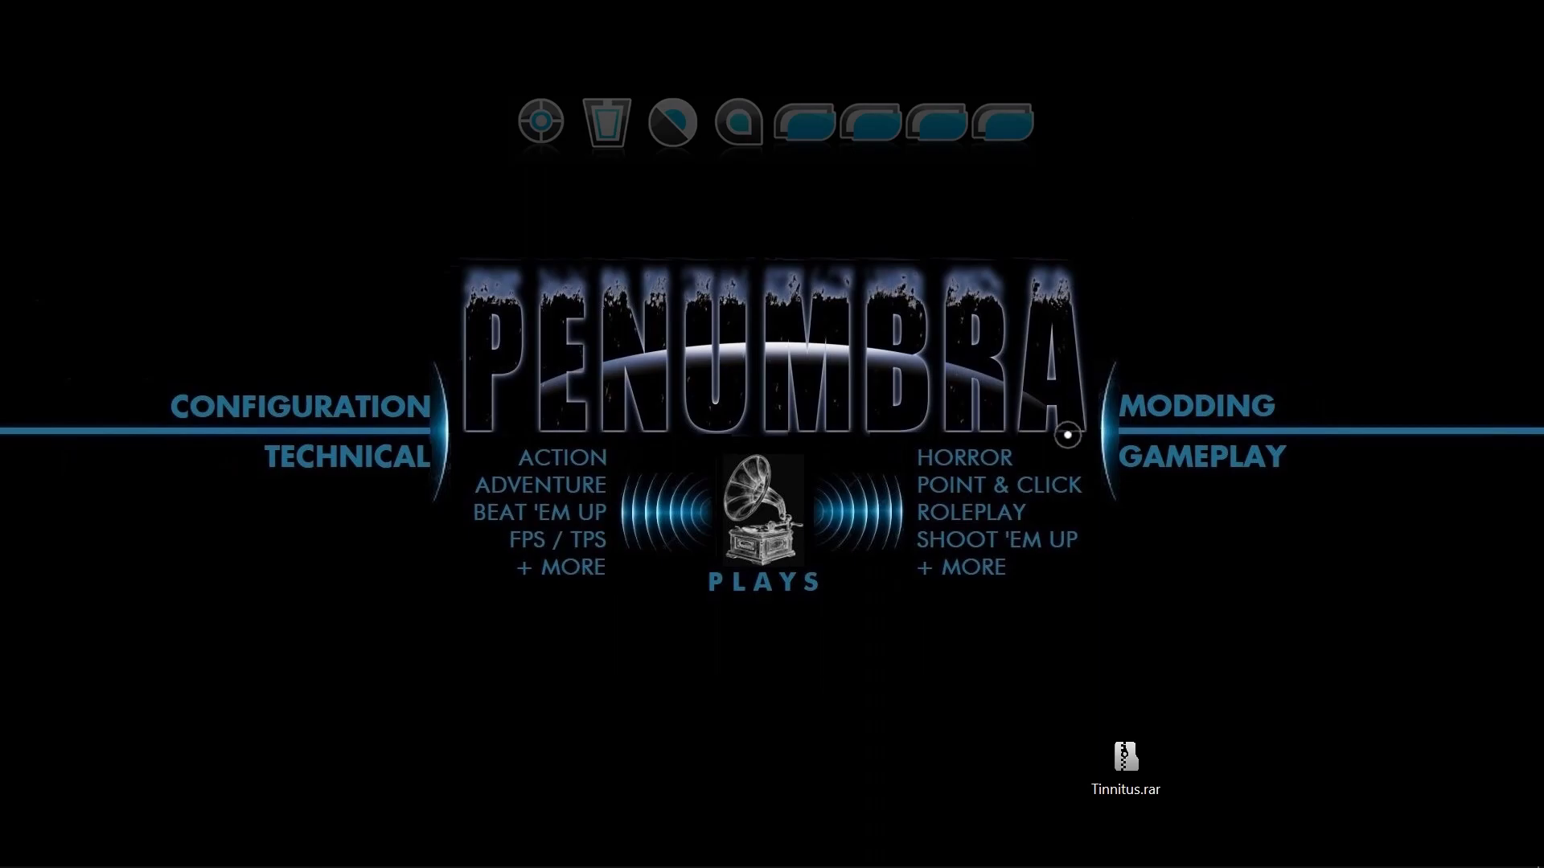
pyautogui.doubleClick(1125, 760)
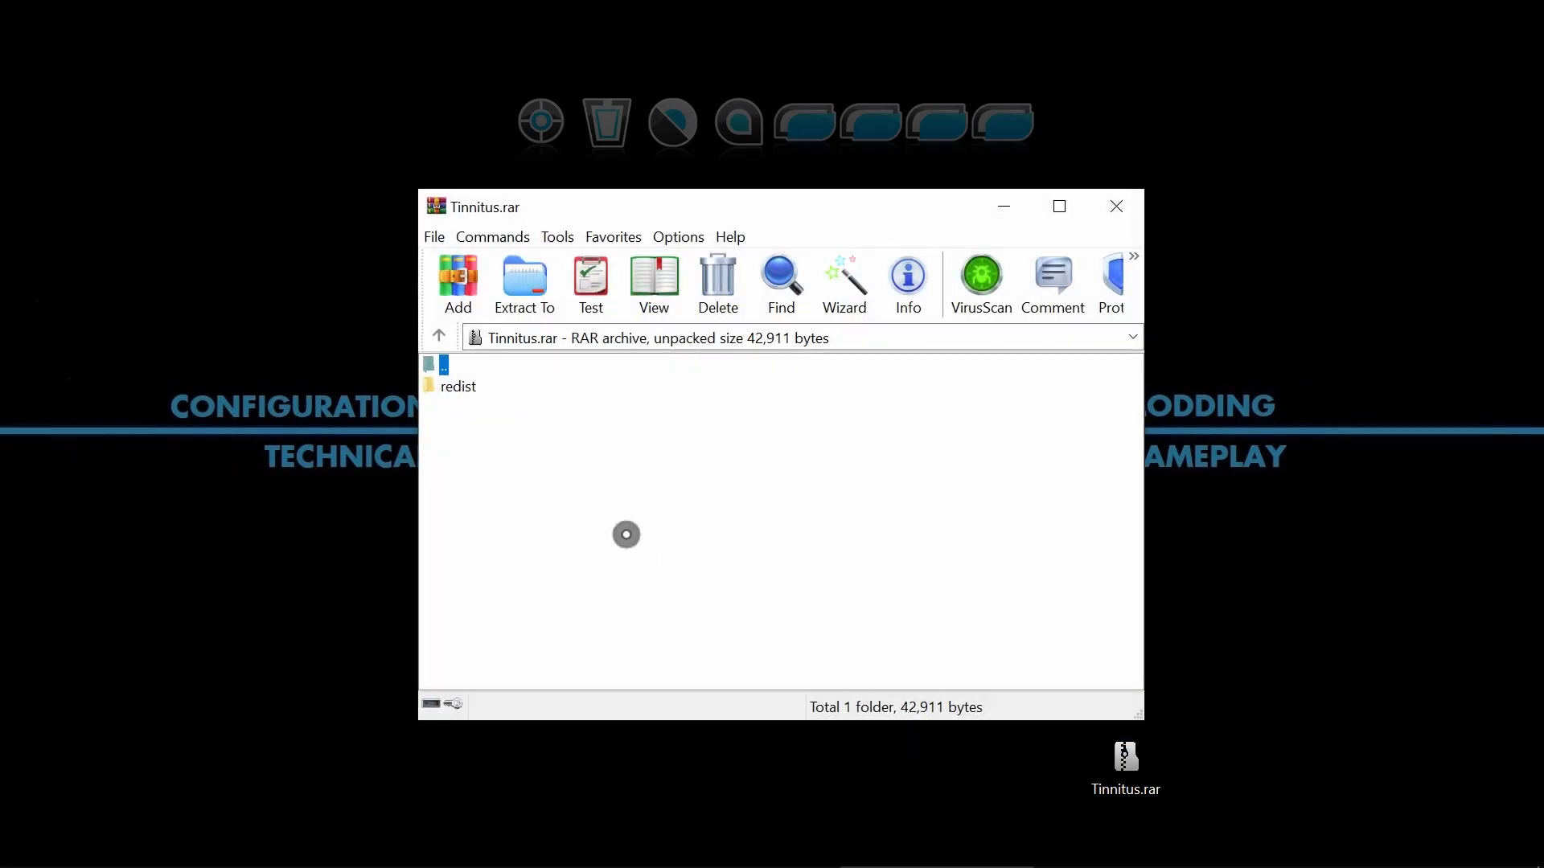
pyautogui.doubleClick(480, 386)
pyautogui.doubleClick(472, 388)
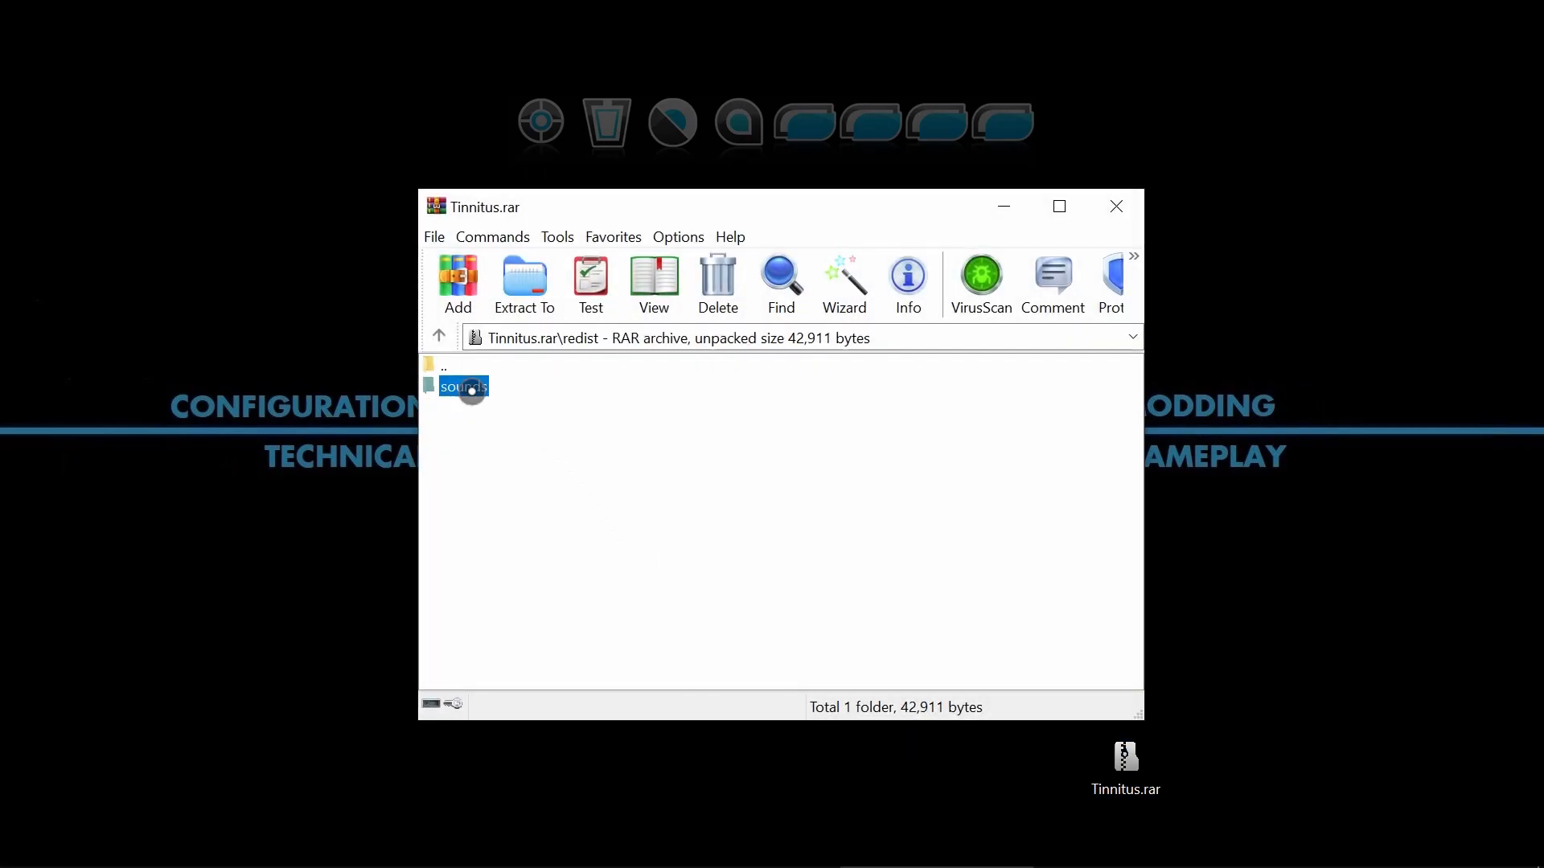
pyautogui.doubleClick(472, 389)
pyautogui.doubleClick(472, 389)
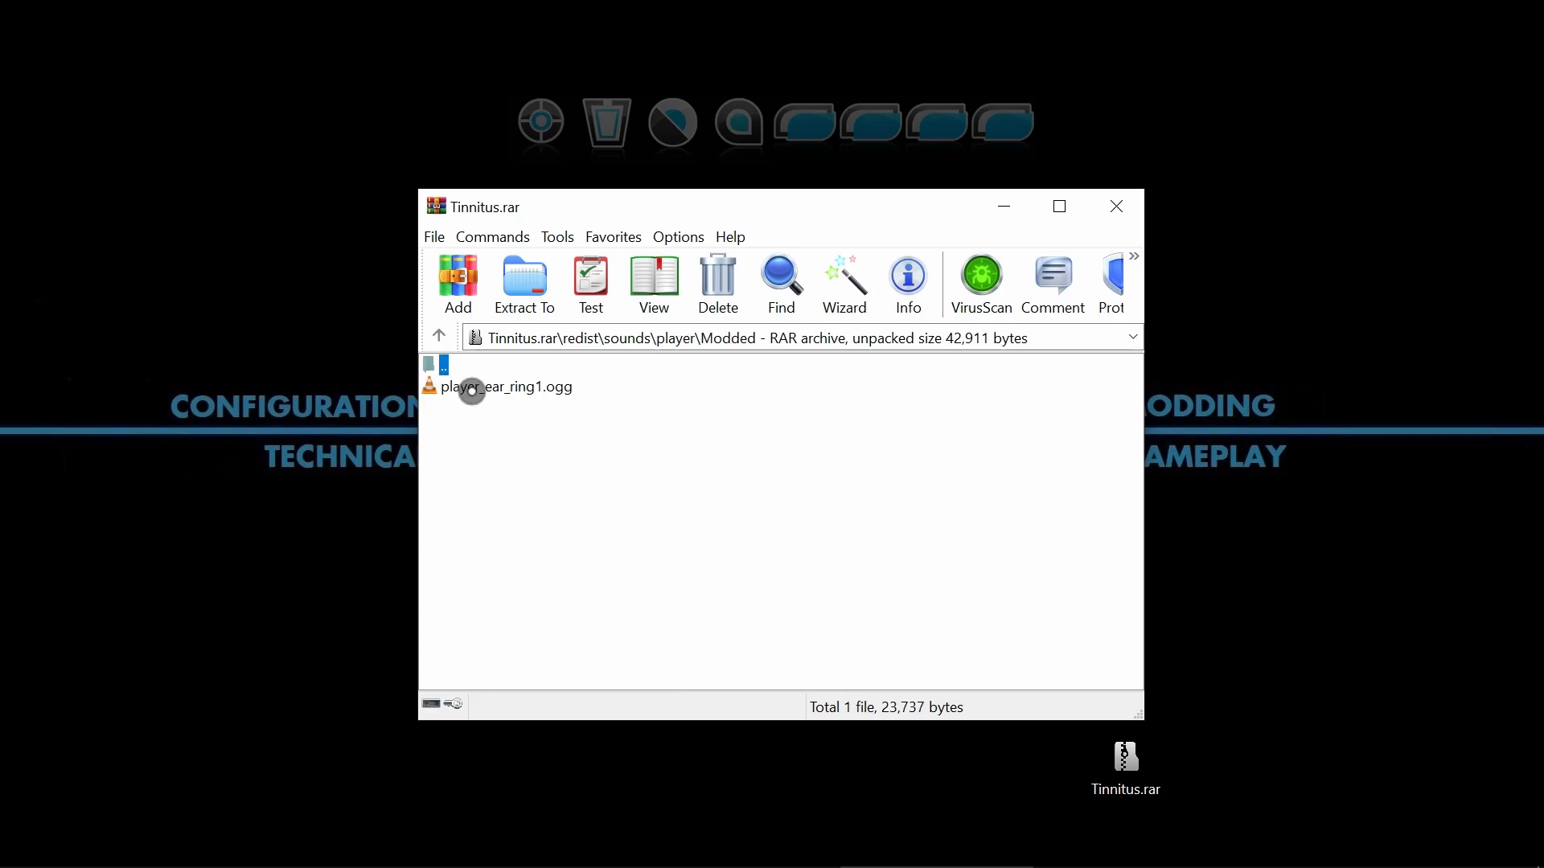
pyautogui.click(472, 389)
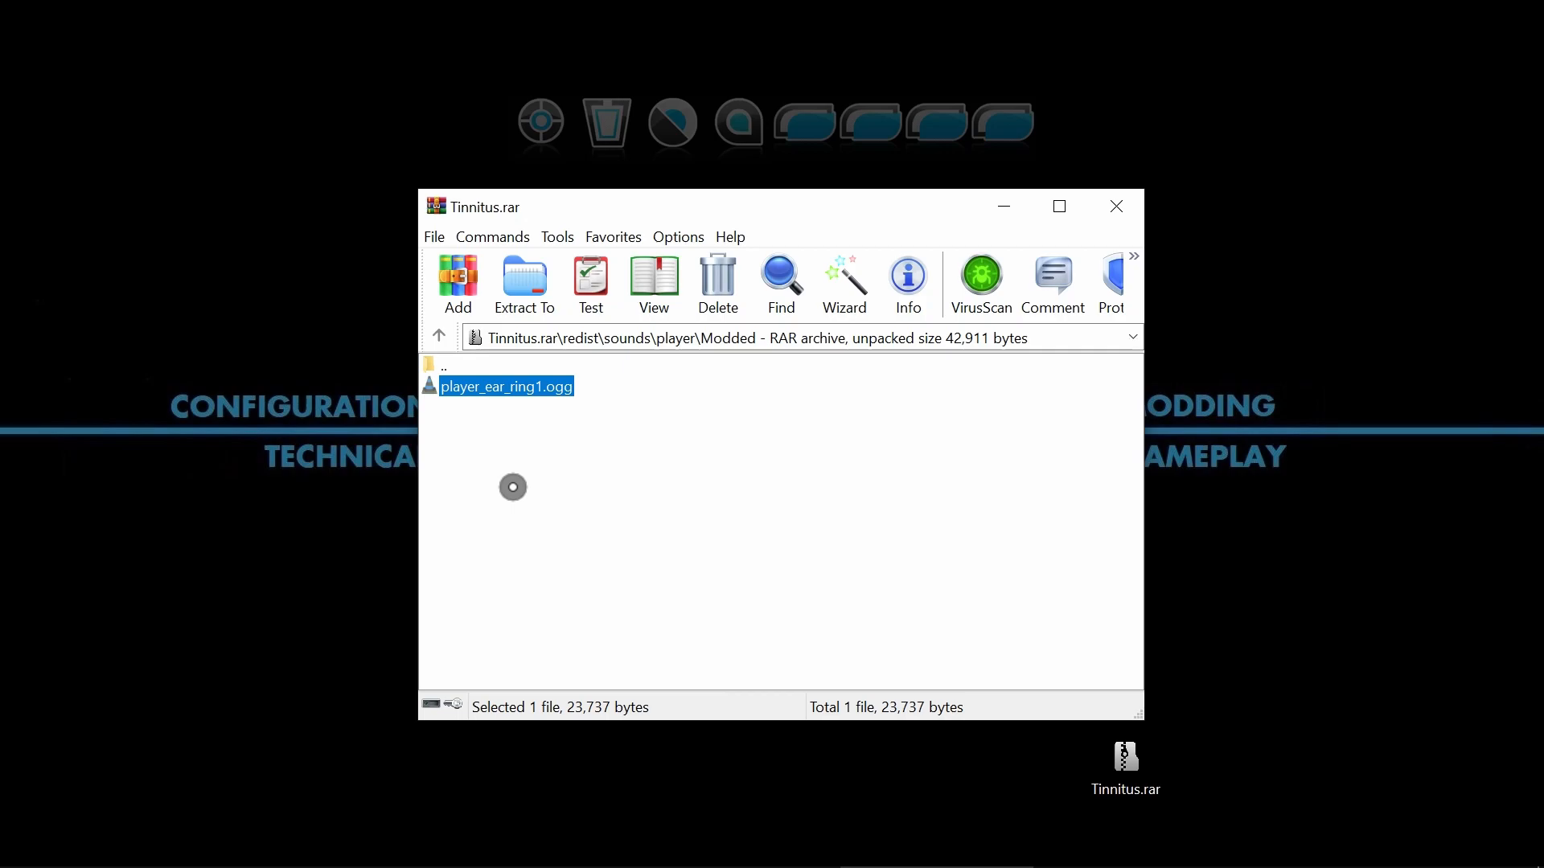
# Reopen Tinnitus.rar from the desktop, view the Modded and Original folders inside redist\sounds\player, and close the archive.
pyautogui.click(1108, 208)
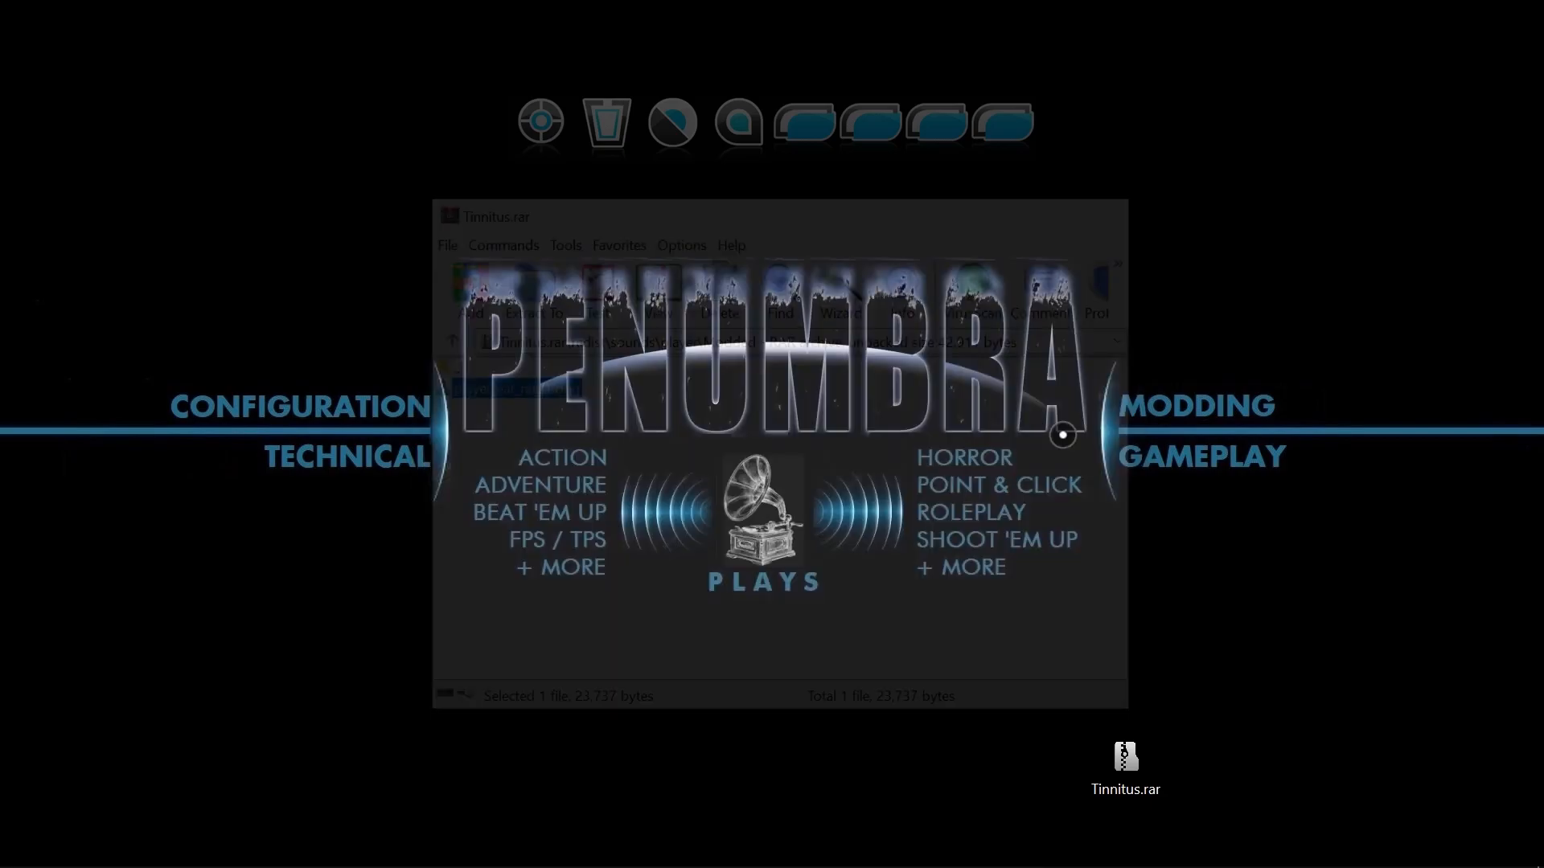
pyautogui.doubleClick(1126, 757)
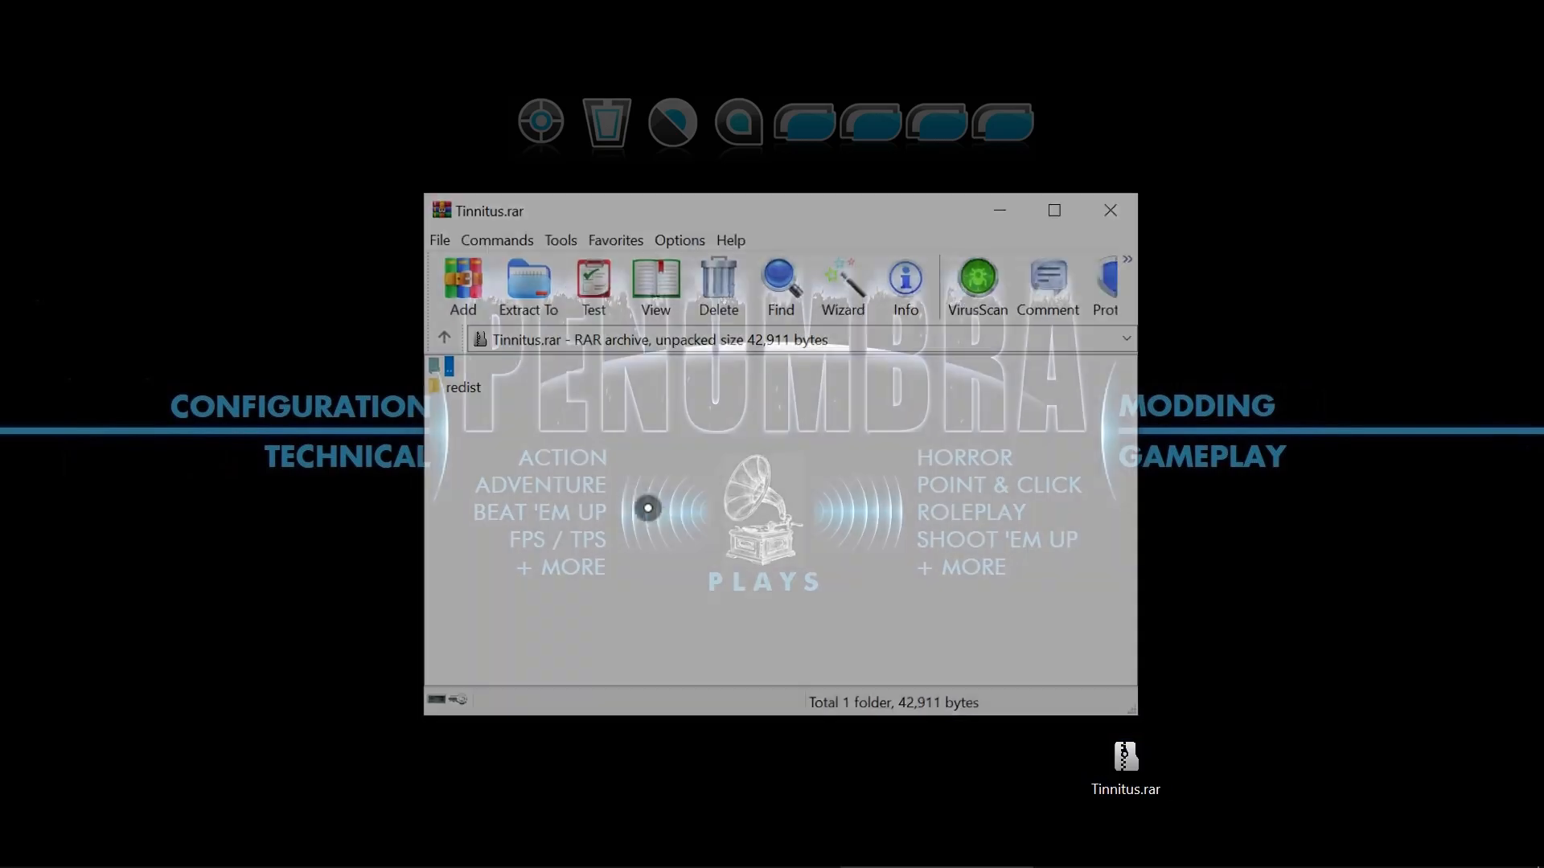
pyautogui.doubleClick(462, 392)
pyautogui.doubleClick(462, 389)
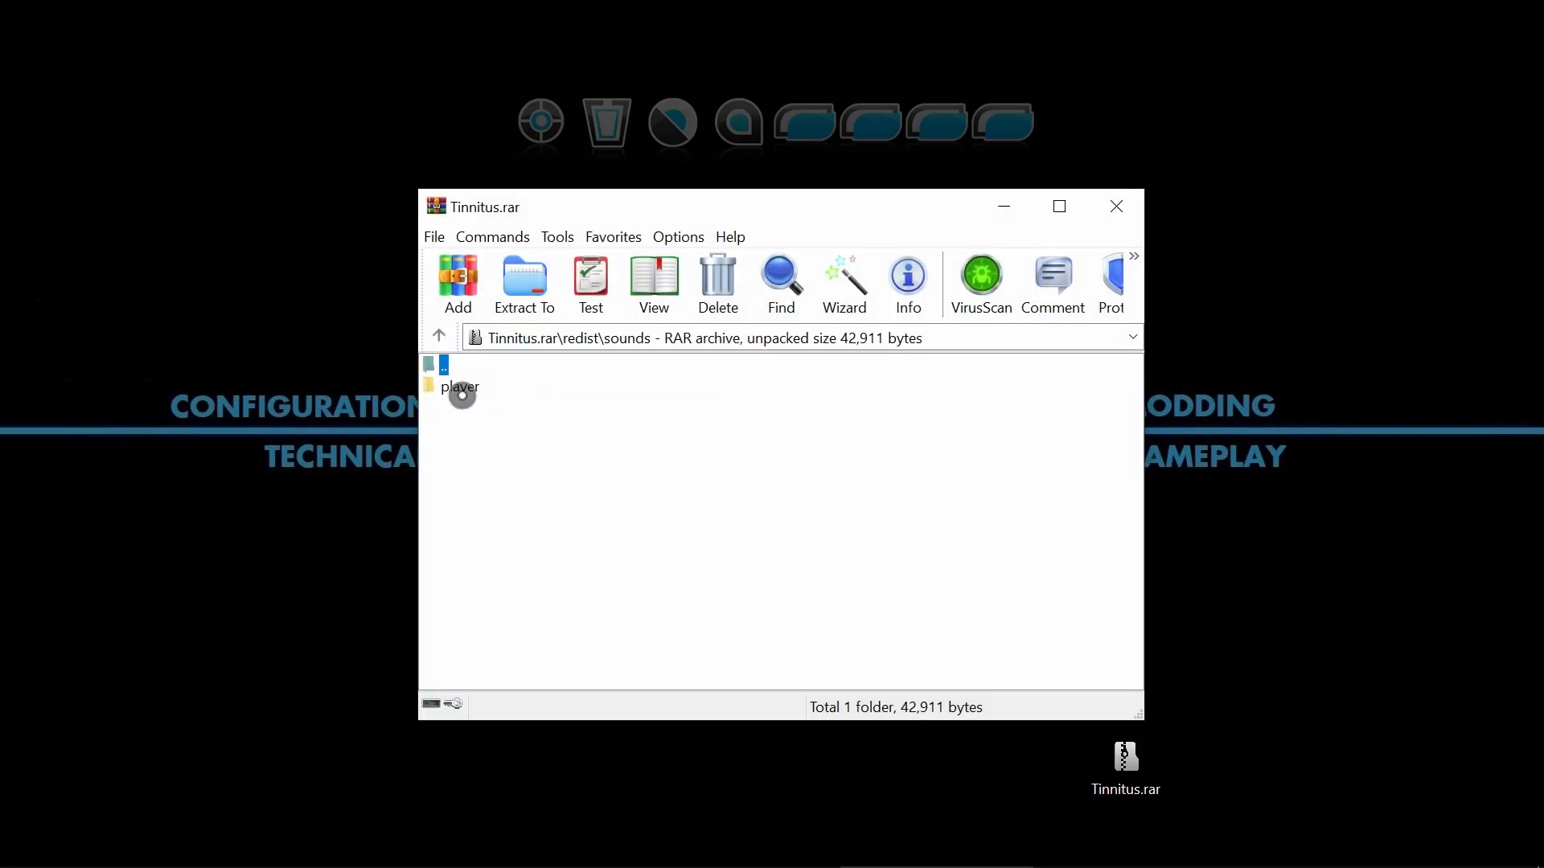
pyautogui.doubleClick(462, 392)
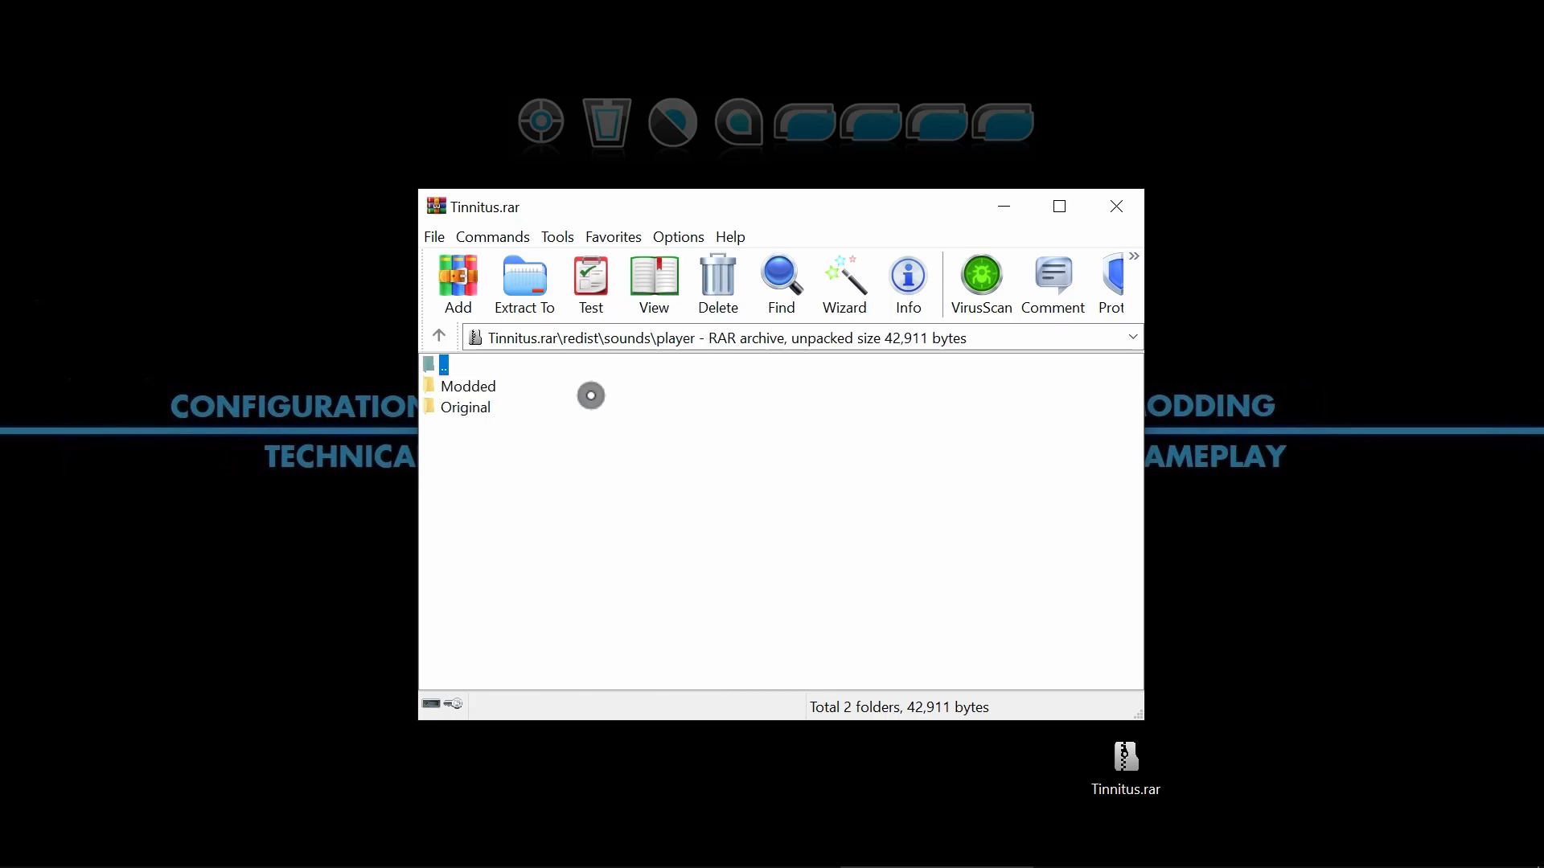
pyautogui.click(1109, 209)
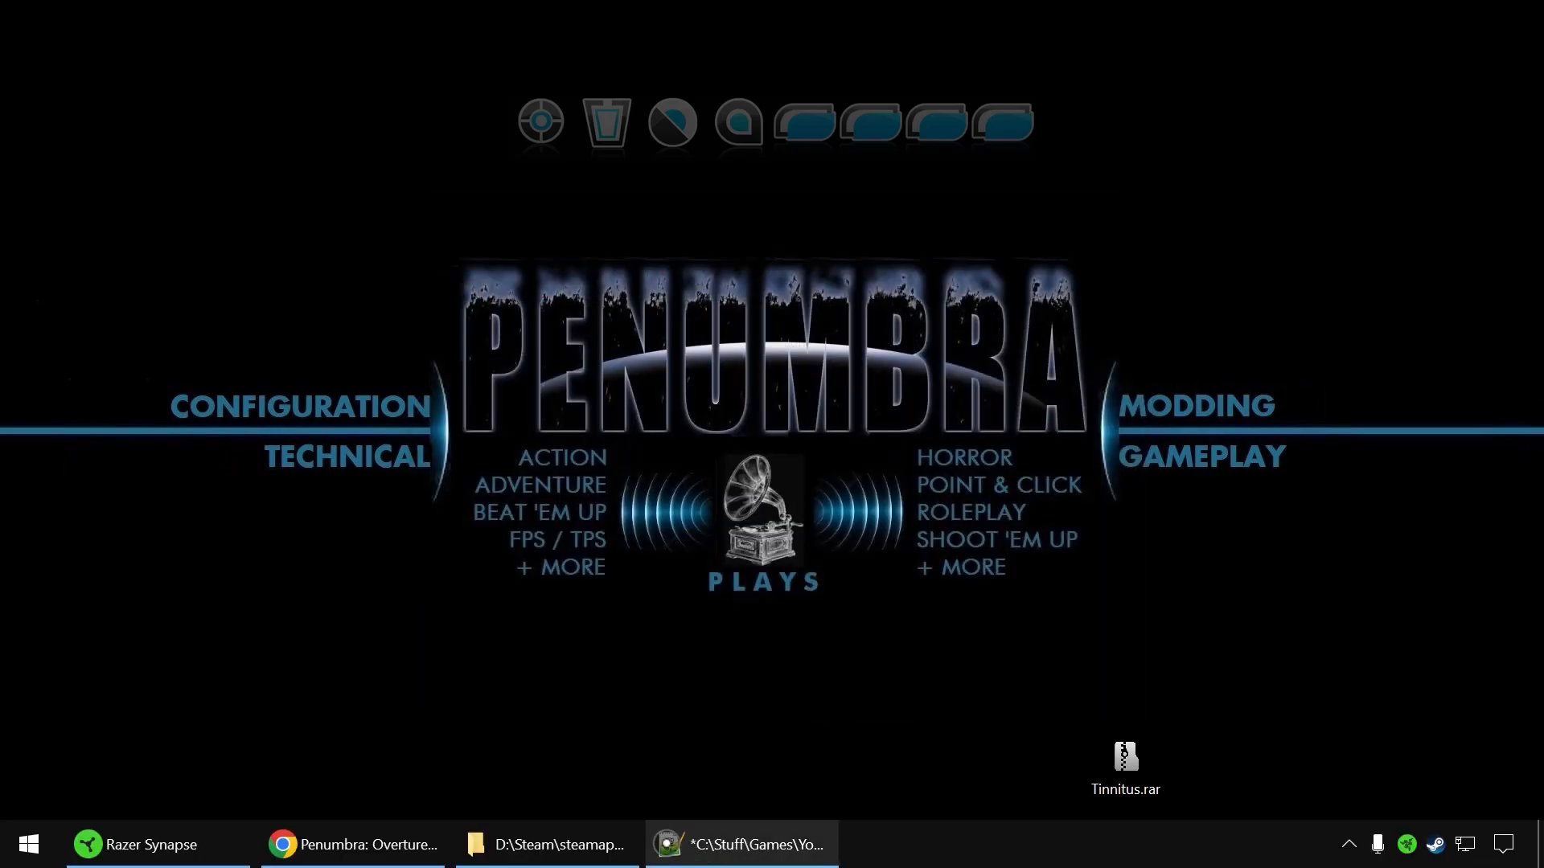
# Restore the game folder and notes windows and open the game's redist\sounds\player folder.
pyautogui.click(595, 844)
pyautogui.click(784, 845)
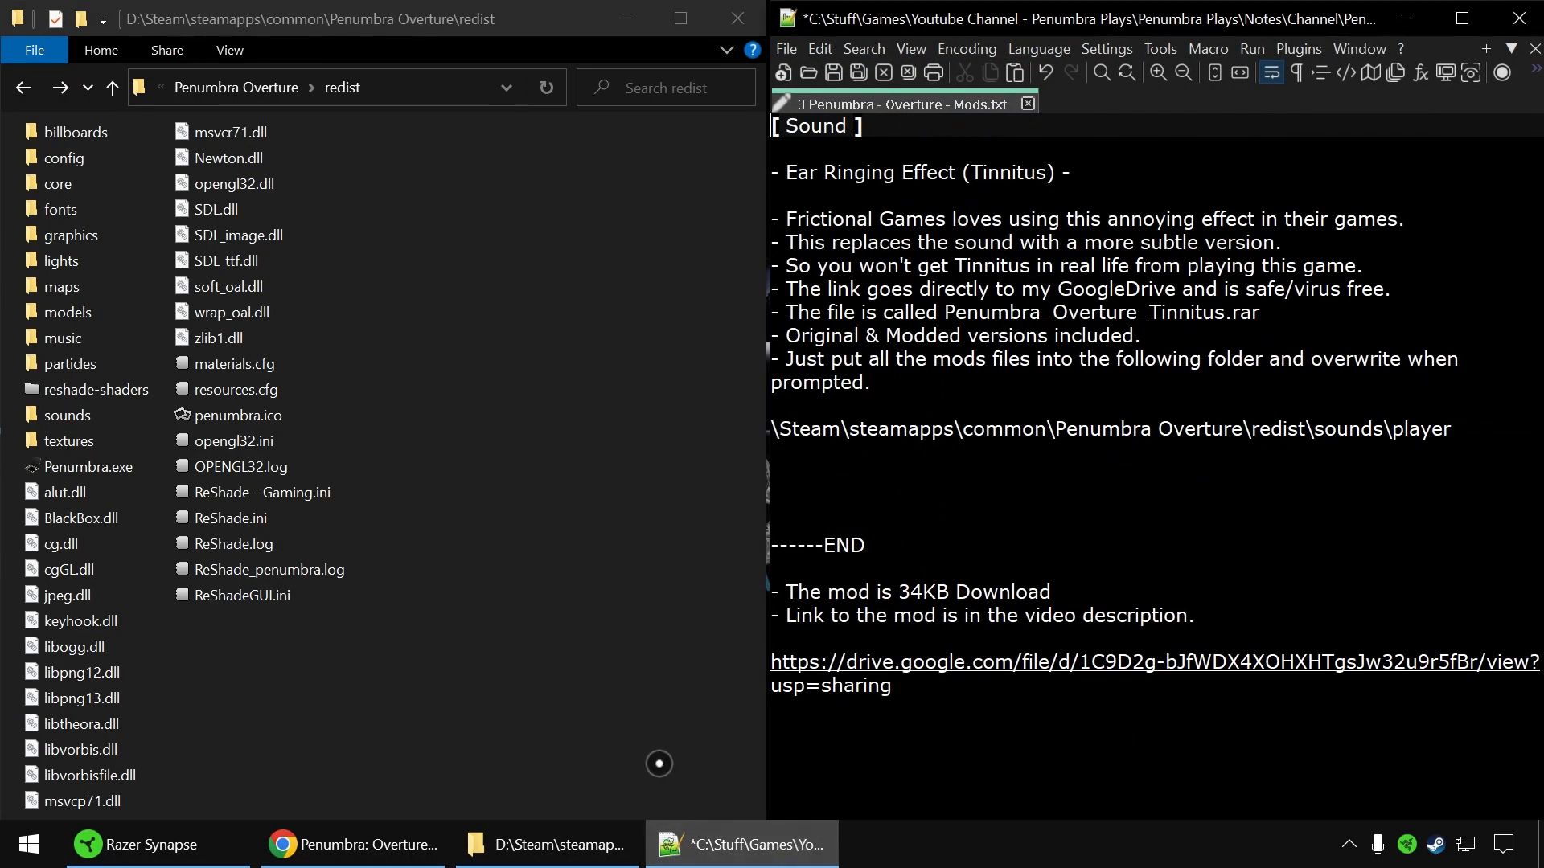
pyautogui.doubleClick(87, 414)
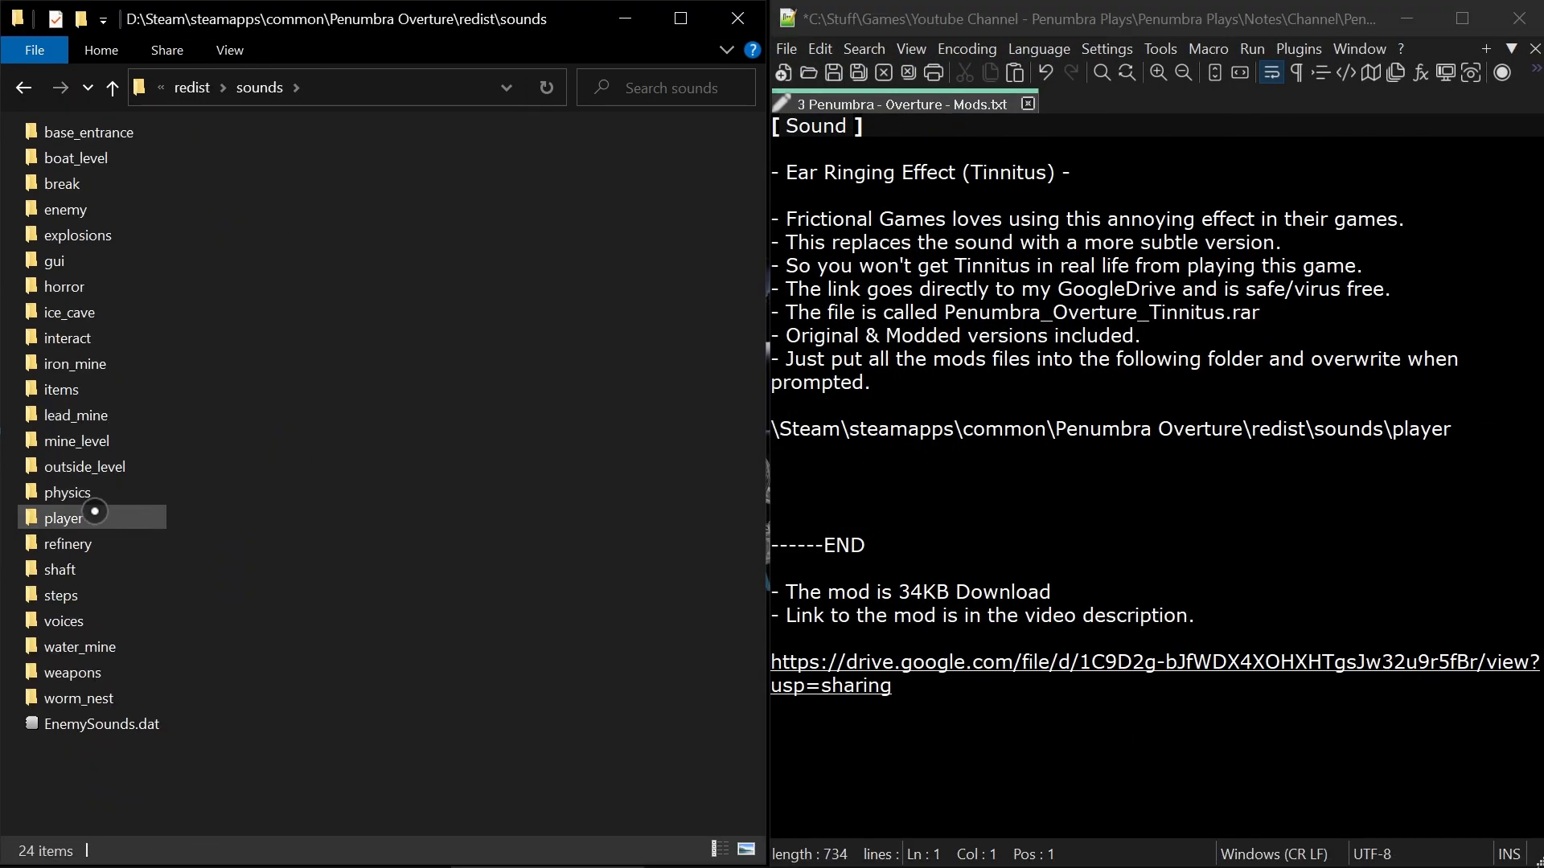
pyautogui.doubleClick(95, 512)
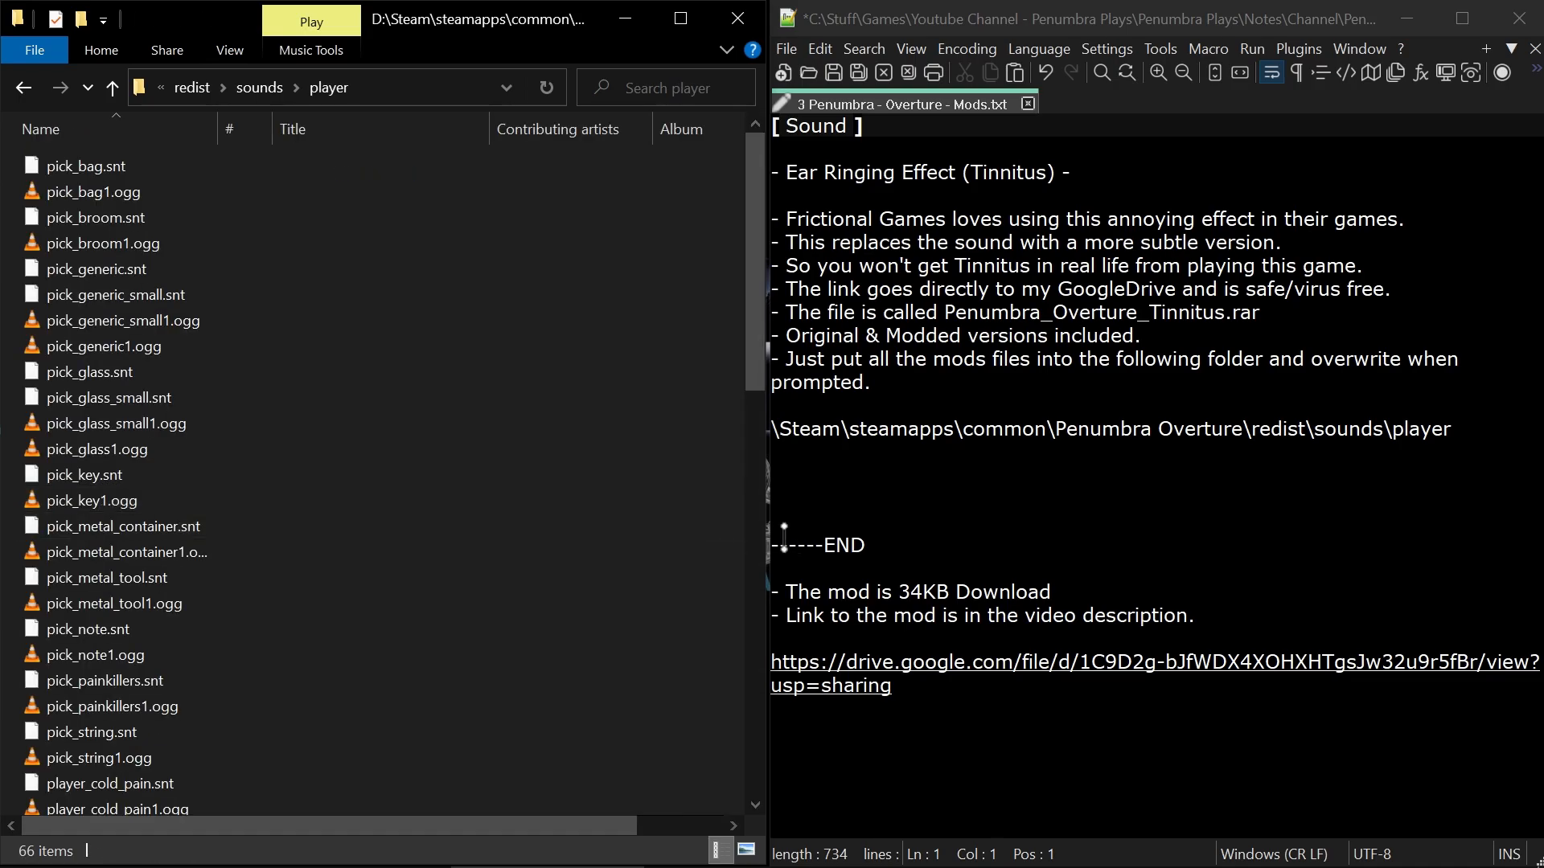
# Minimize both windows, view the Modded folder under redist\sounds\player in Tinnitus.rar, and close the archive.
pyautogui.click(1406, 18)
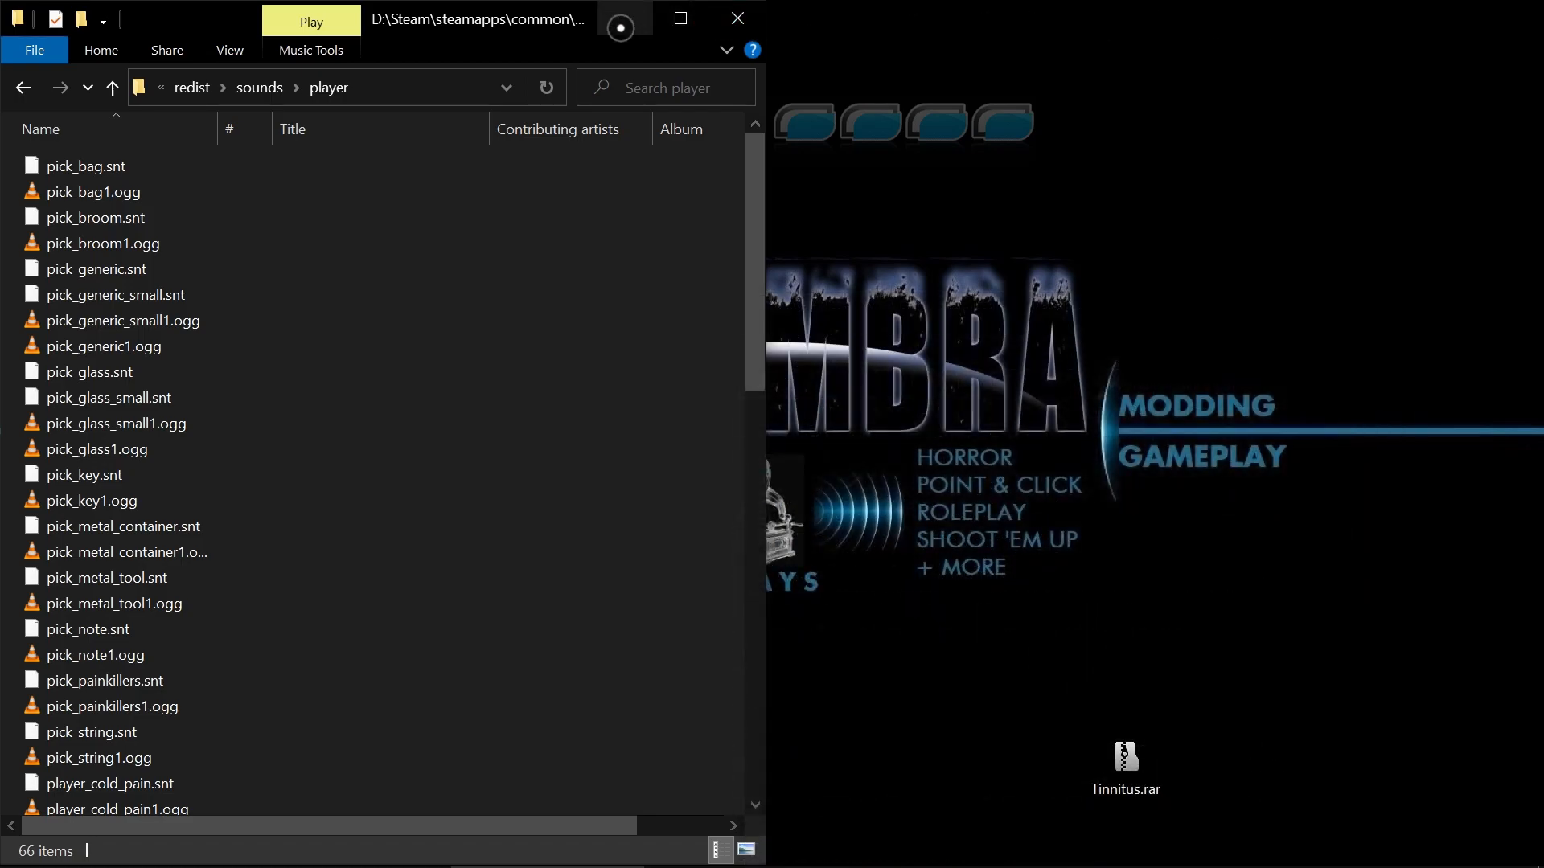
pyautogui.click(624, 18)
pyautogui.doubleClick(1126, 759)
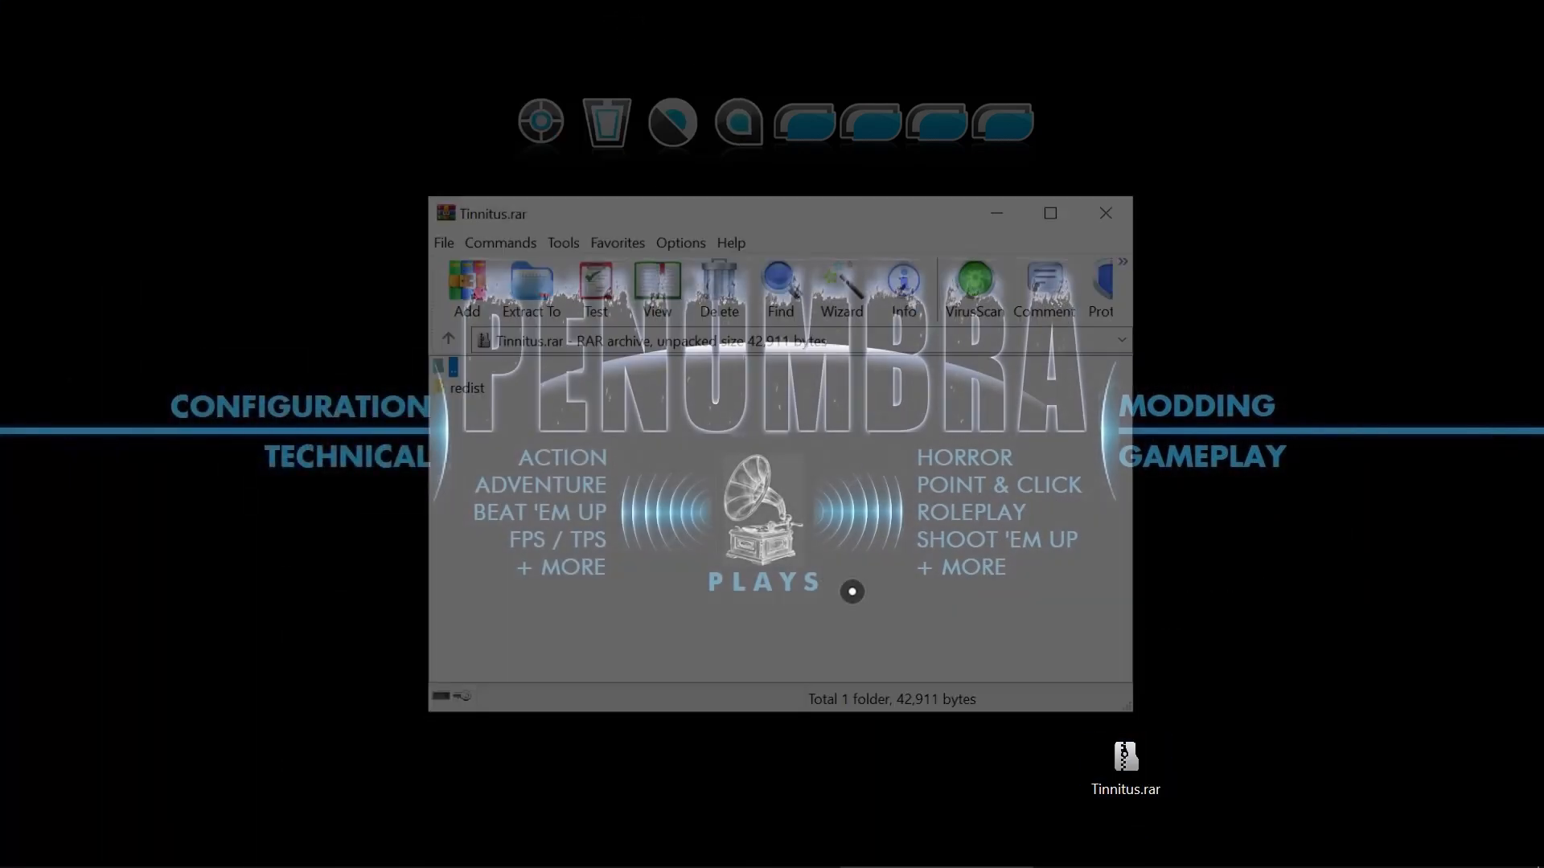
pyautogui.click(469, 391)
pyautogui.doubleClick(467, 390)
pyautogui.doubleClick(466, 389)
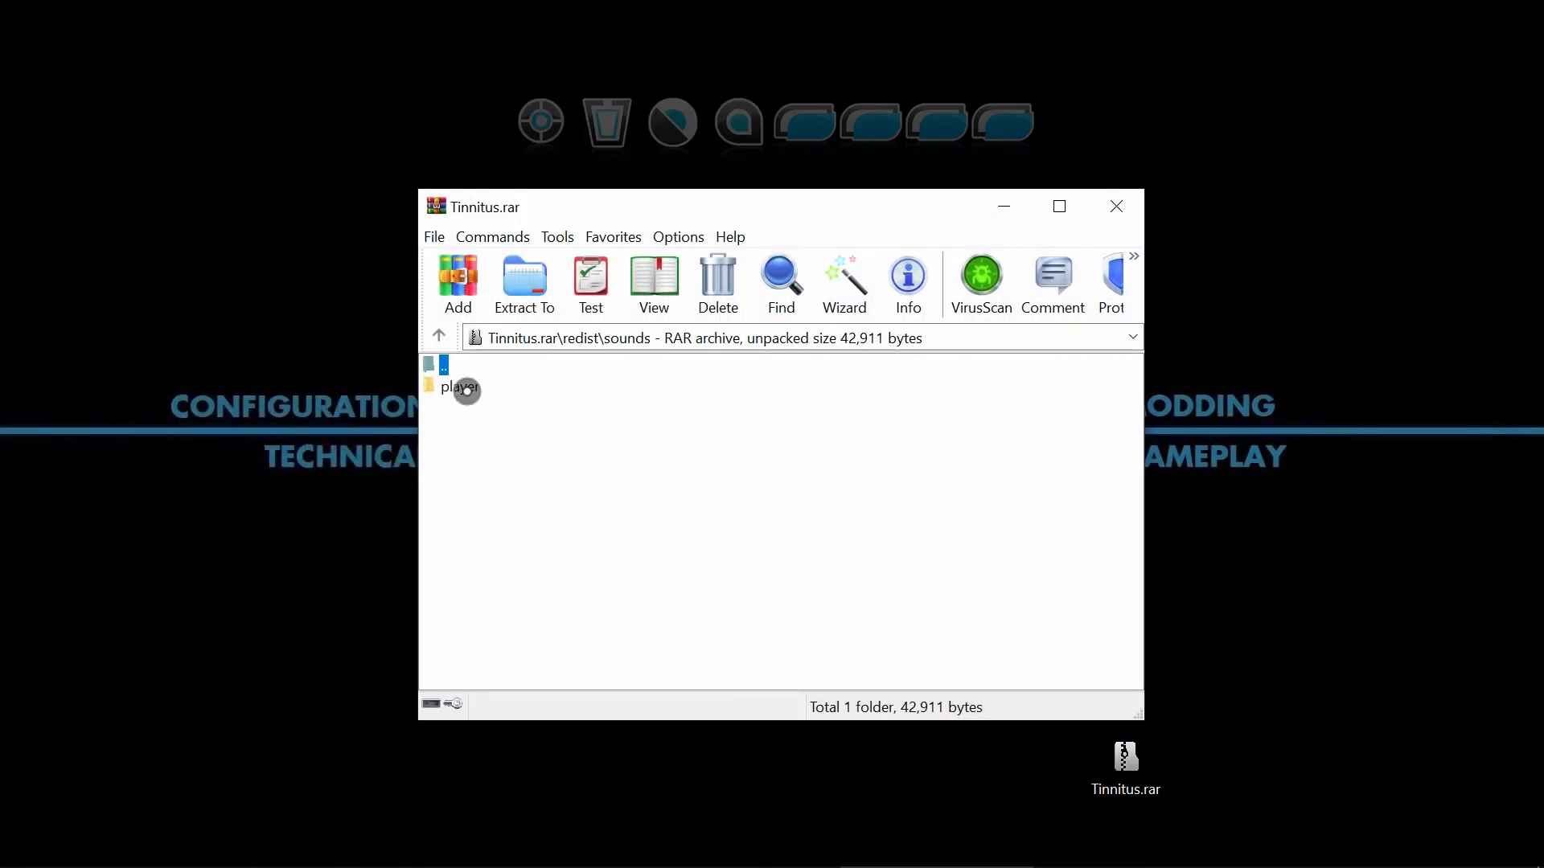
pyautogui.doubleClick(466, 389)
pyautogui.click(467, 390)
pyautogui.doubleClick(467, 390)
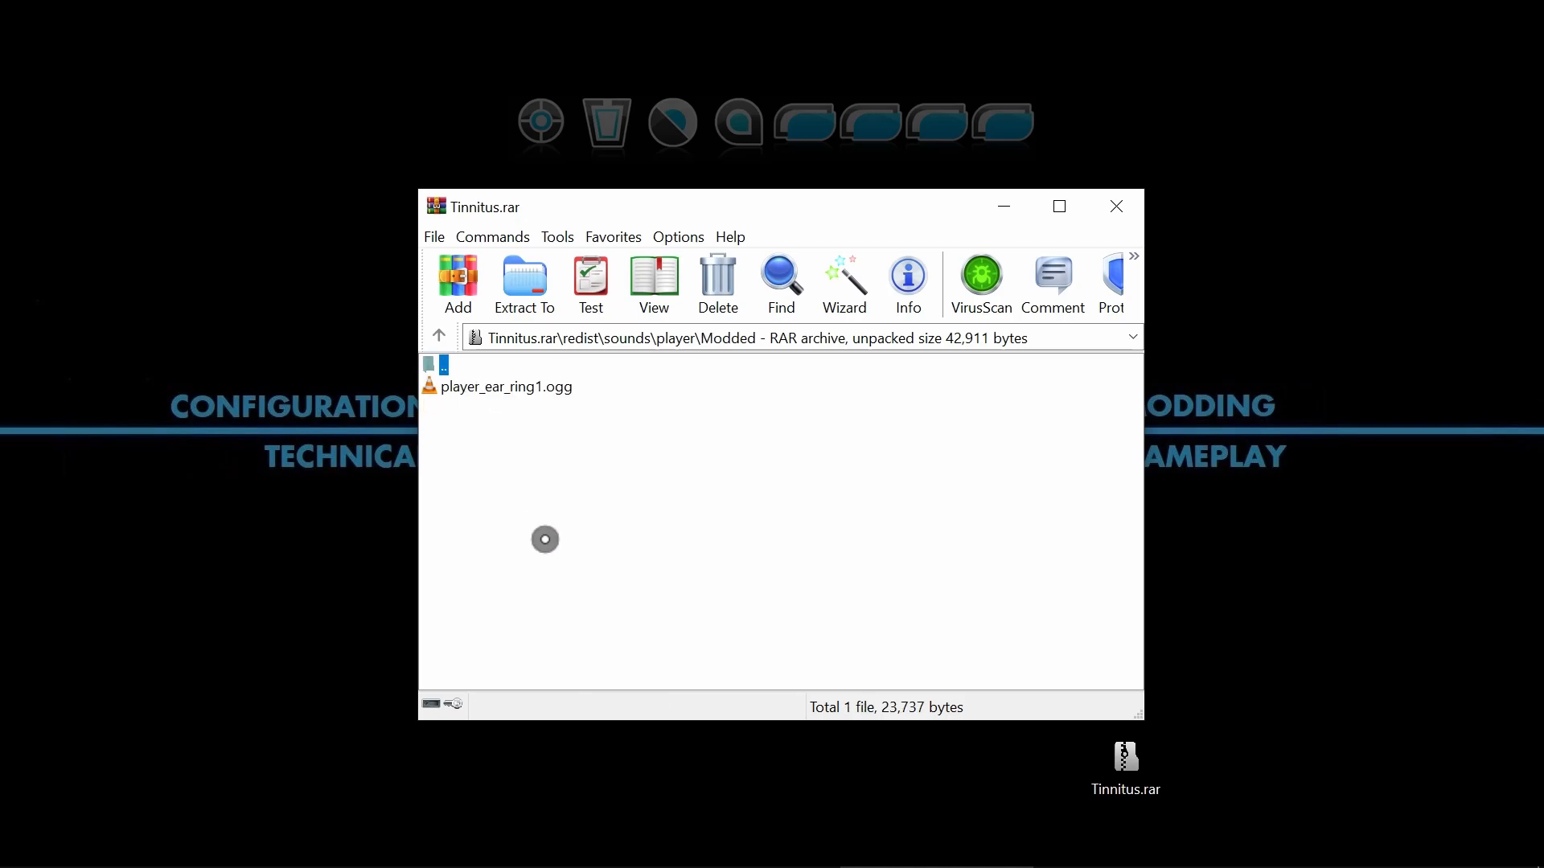
pyautogui.click(1116, 207)
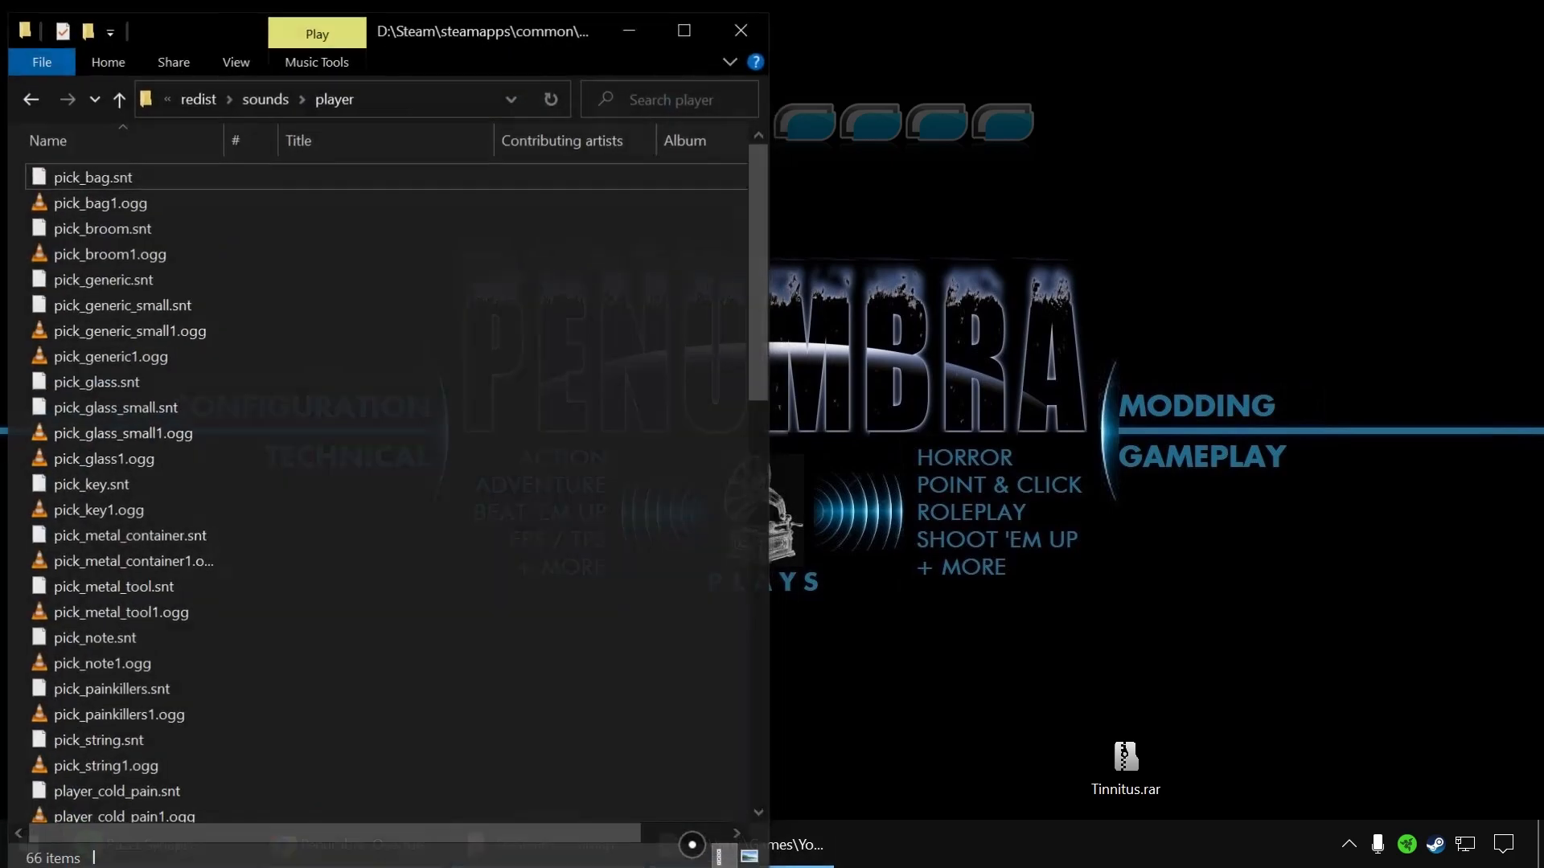
# Restore the folder and notes windows, play player_ear_ring1.ogg from the game's player folder and close the media player.
pyautogui.click(790, 844)
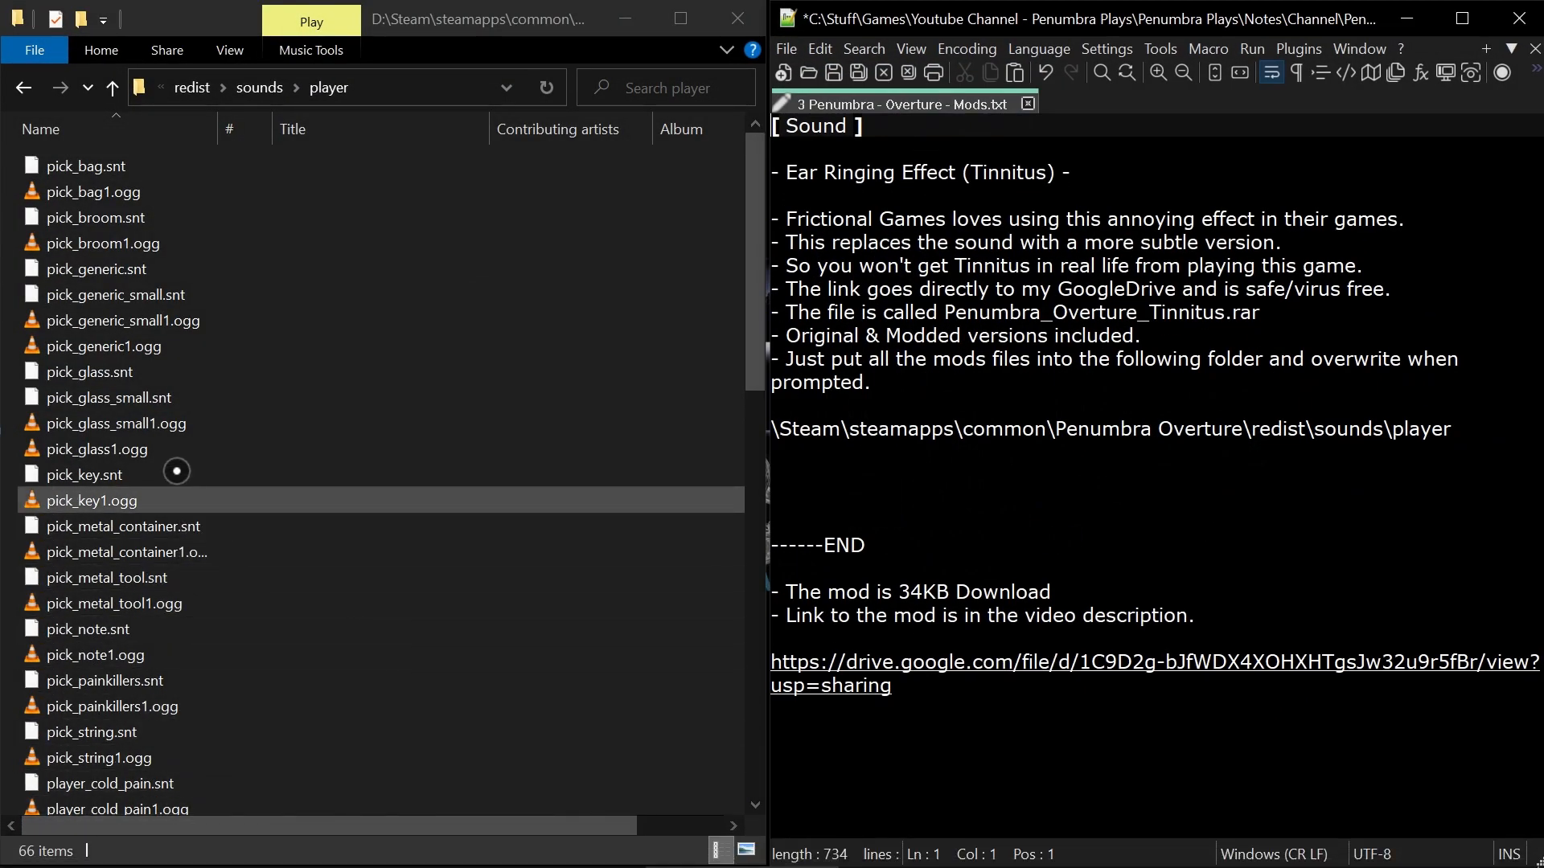
pyautogui.click(107, 371)
pyautogui.press('Down')
pyautogui.press('Down')
pyautogui.press('Down')
pyautogui.press('Down')
pyautogui.press('Down')
pyautogui.press('Down')
pyautogui.press('Down')
pyautogui.press('Down')
pyautogui.press('Down')
pyautogui.press('Down')
pyautogui.press('Down')
pyautogui.press('Down')
pyautogui.press('Down')
pyautogui.press('Down')
pyautogui.press('Down')
pyautogui.press('Down')
pyautogui.press('Down')
pyautogui.press('Down')
pyautogui.press('Down')
pyautogui.press('Down')
pyautogui.press('Down')
pyautogui.press('Down')
pyautogui.press('Down')
pyautogui.press('Down')
pyautogui.press('Down')
pyautogui.press('Down')
pyautogui.press('Down')
pyautogui.press('Down')
pyautogui.press('Down')
pyautogui.press('Down')
pyautogui.press('Down')
pyautogui.press('Down')
pyautogui.press('Down')
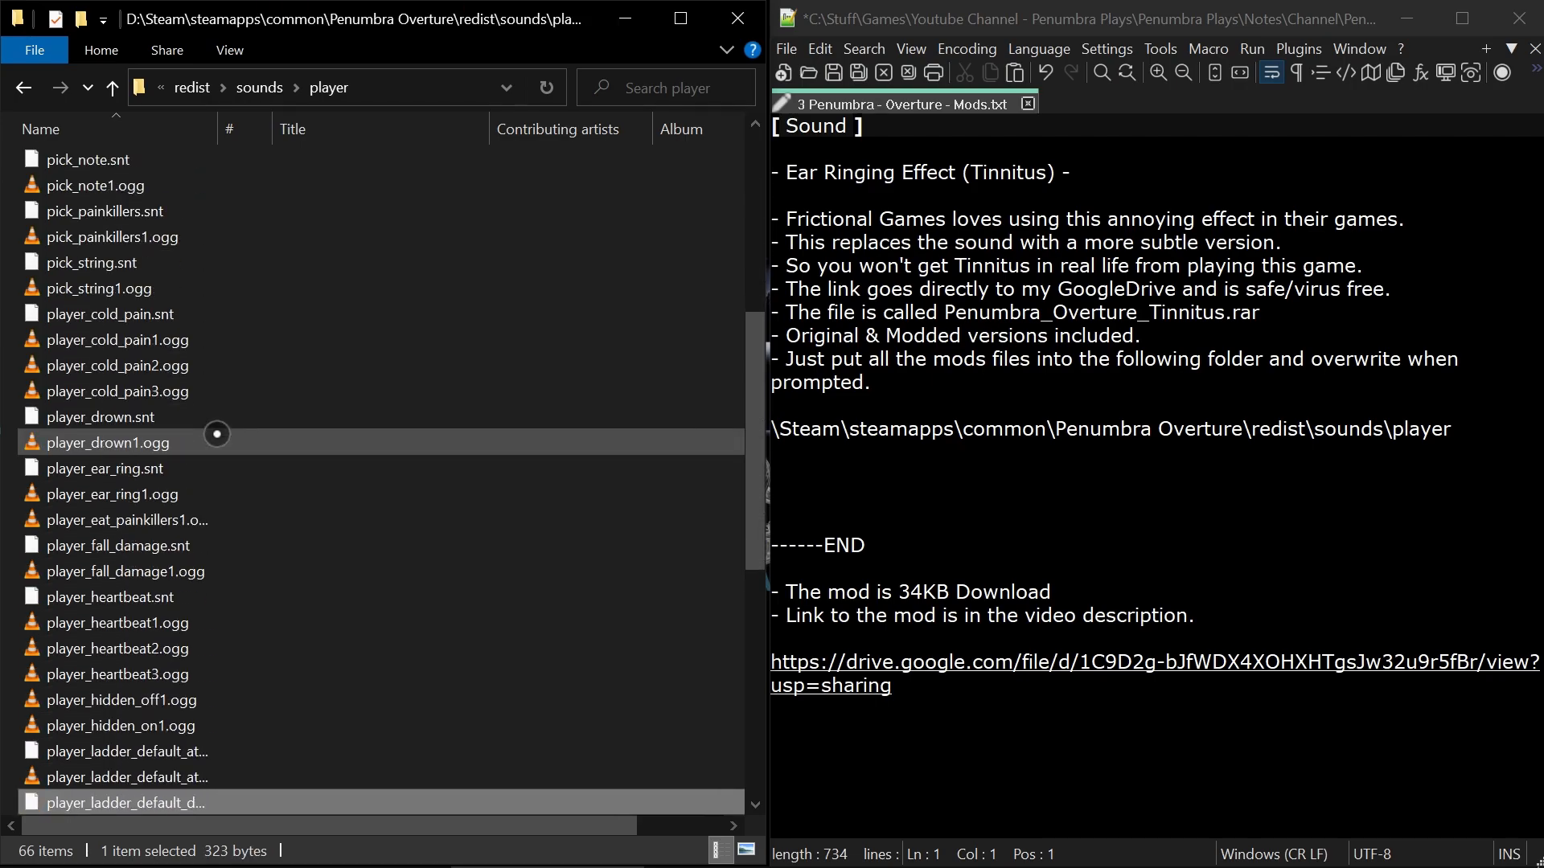
pyautogui.press('Up')
pyautogui.press('Up')
pyautogui.press('Up')
pyautogui.press('Up')
pyautogui.press('Up')
pyautogui.press('Up')
pyautogui.press('Up')
pyautogui.press('Up')
pyautogui.press('Up')
pyautogui.press('Up')
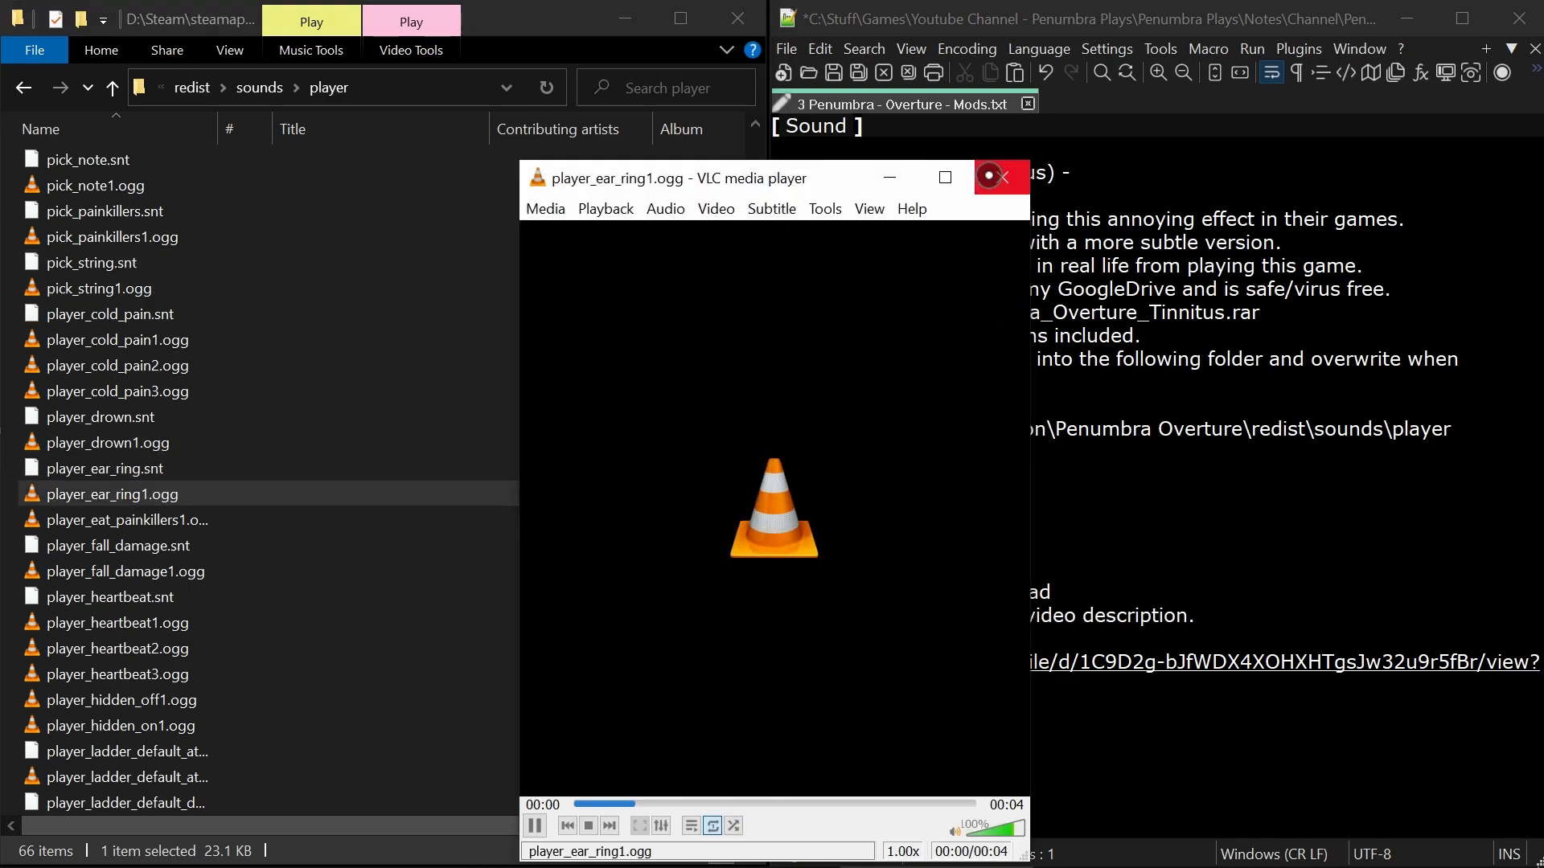
pyautogui.click(999, 176)
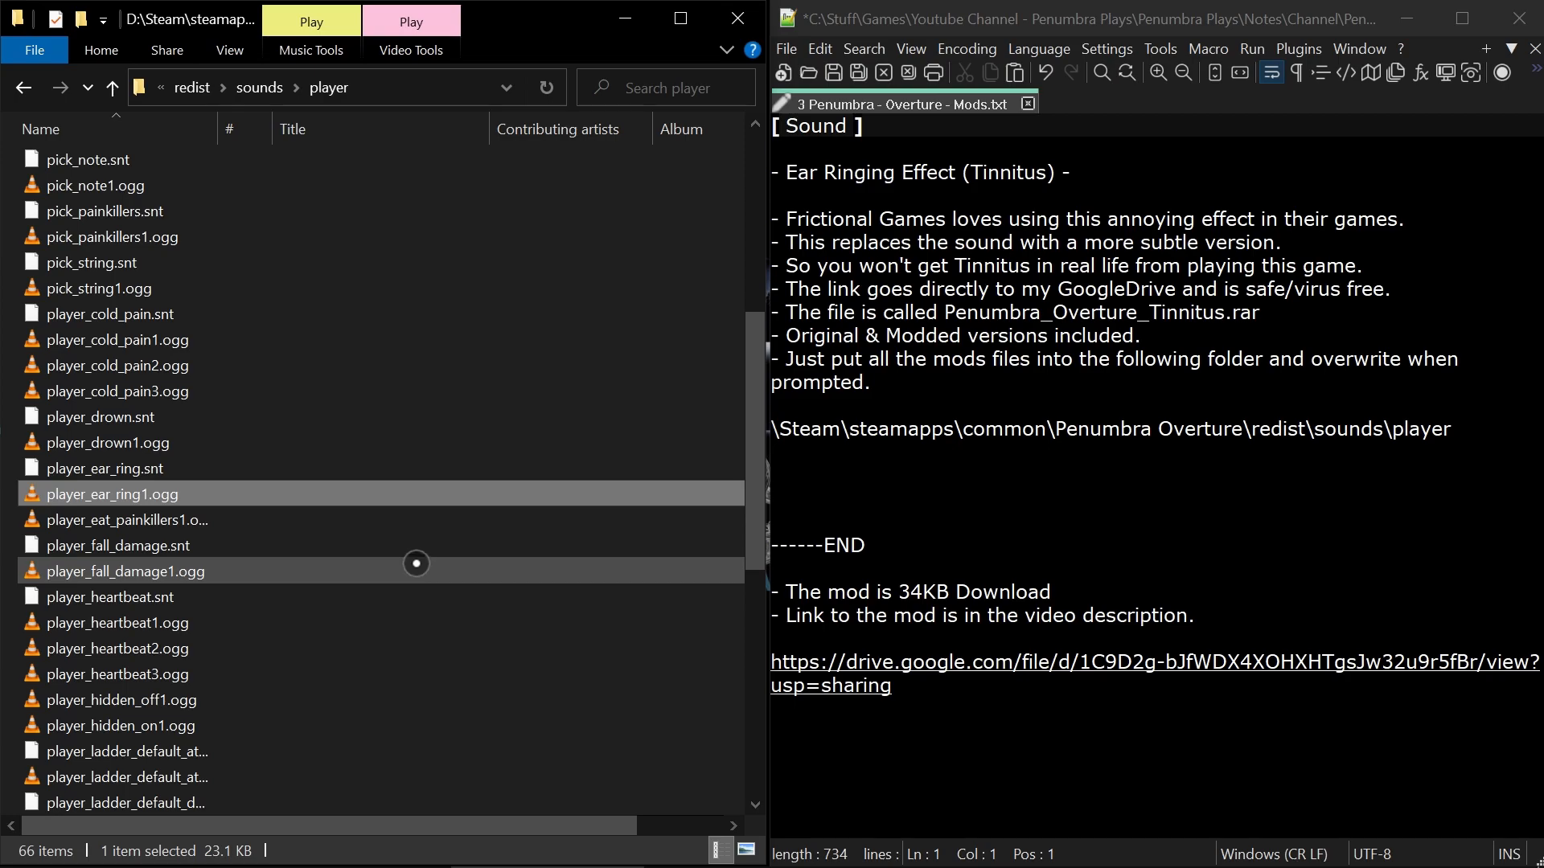
# Go back up to the game's redist folder and highlight redist\sounds\player in the notes' install path.
pyautogui.hotkey('alt', 'Up')
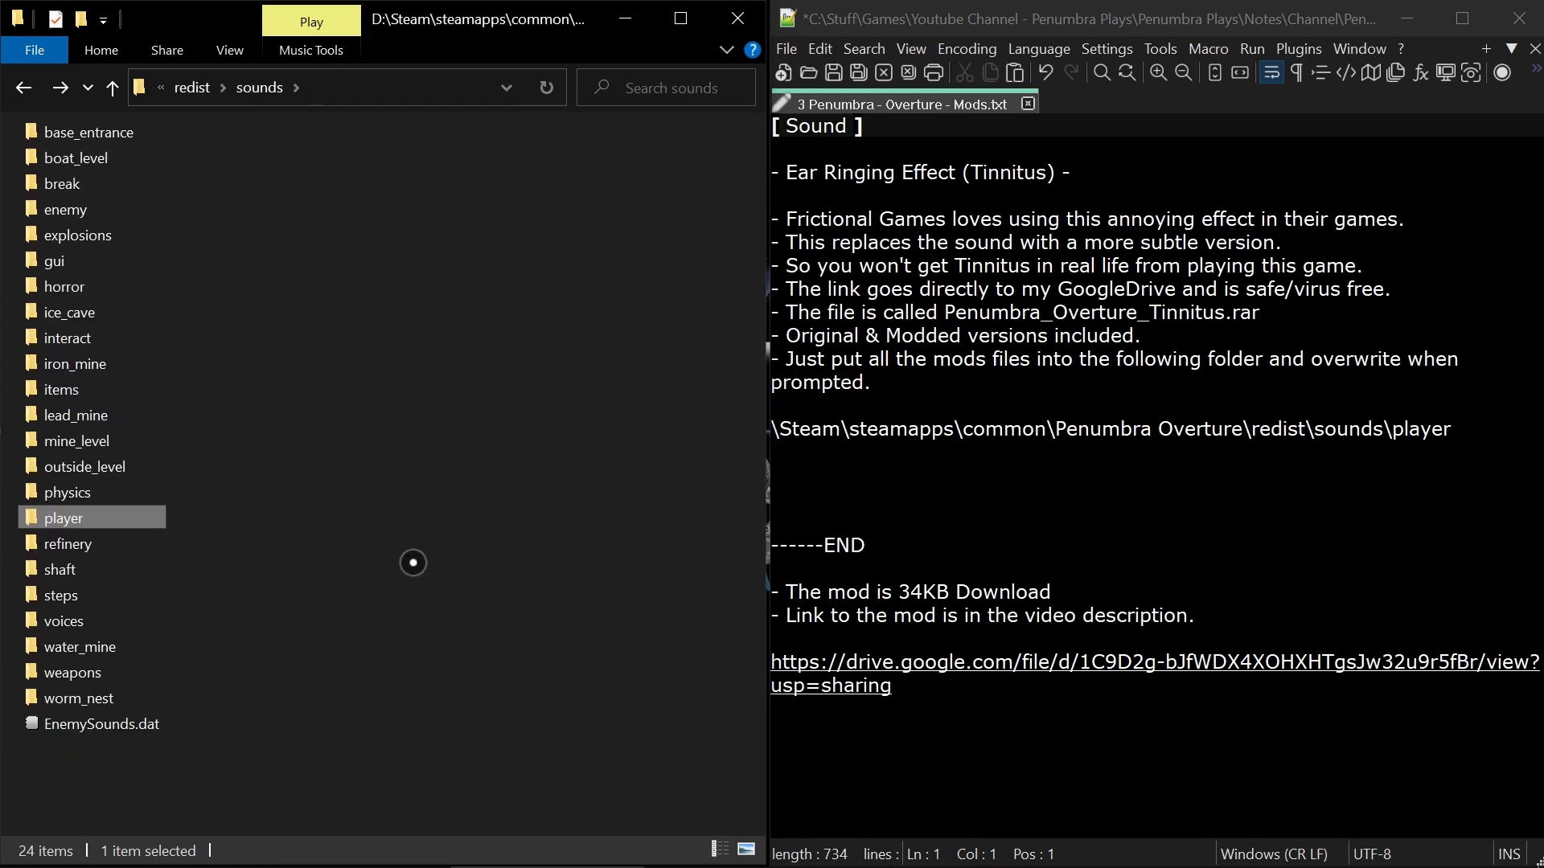
pyautogui.hotkey('alt', 'Up')
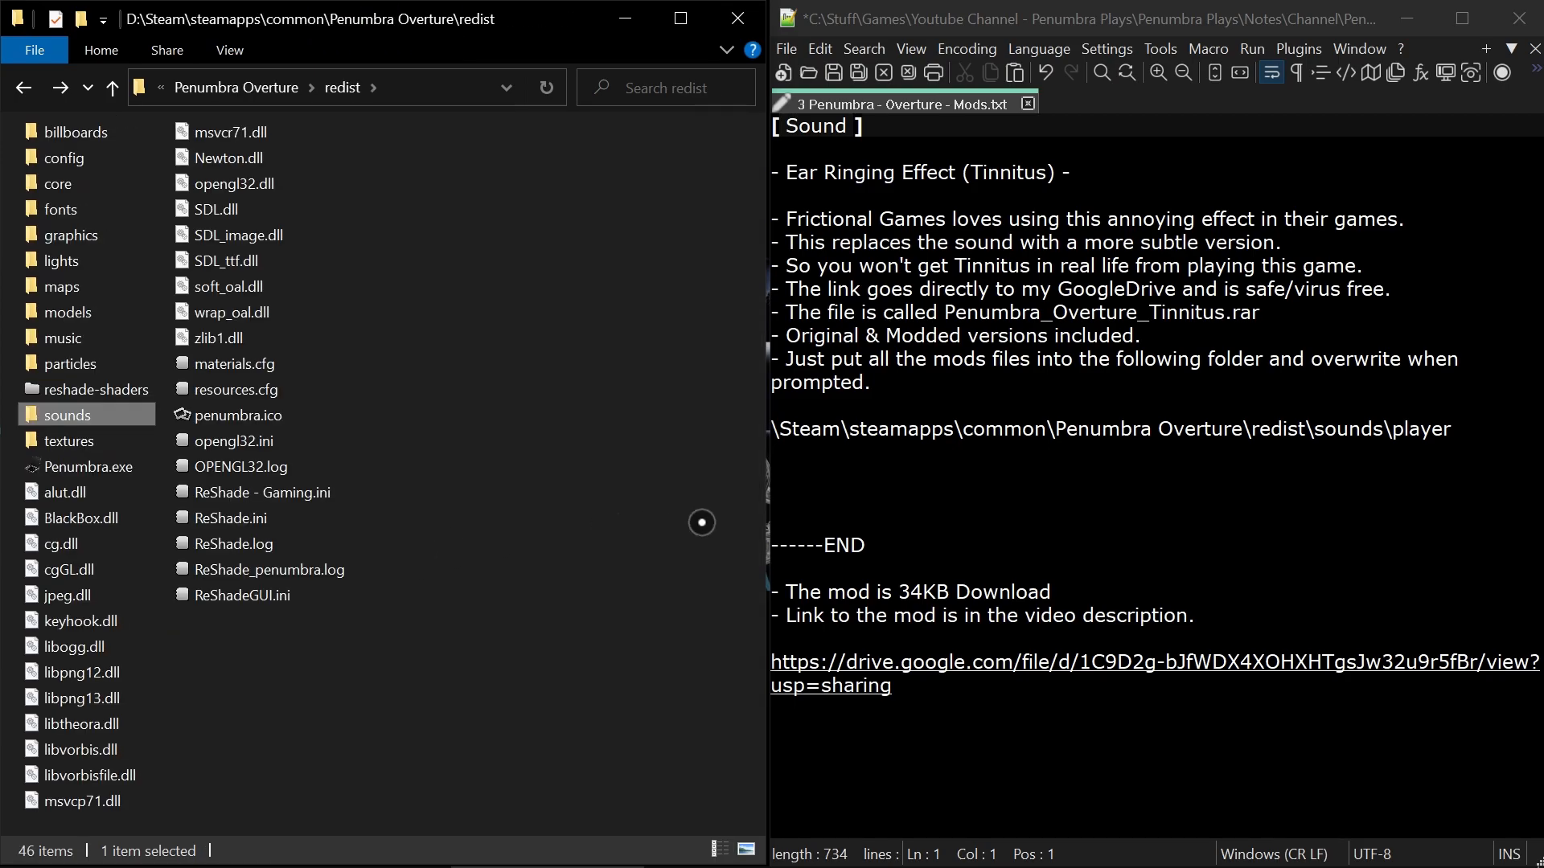
pyautogui.click(1067, 498)
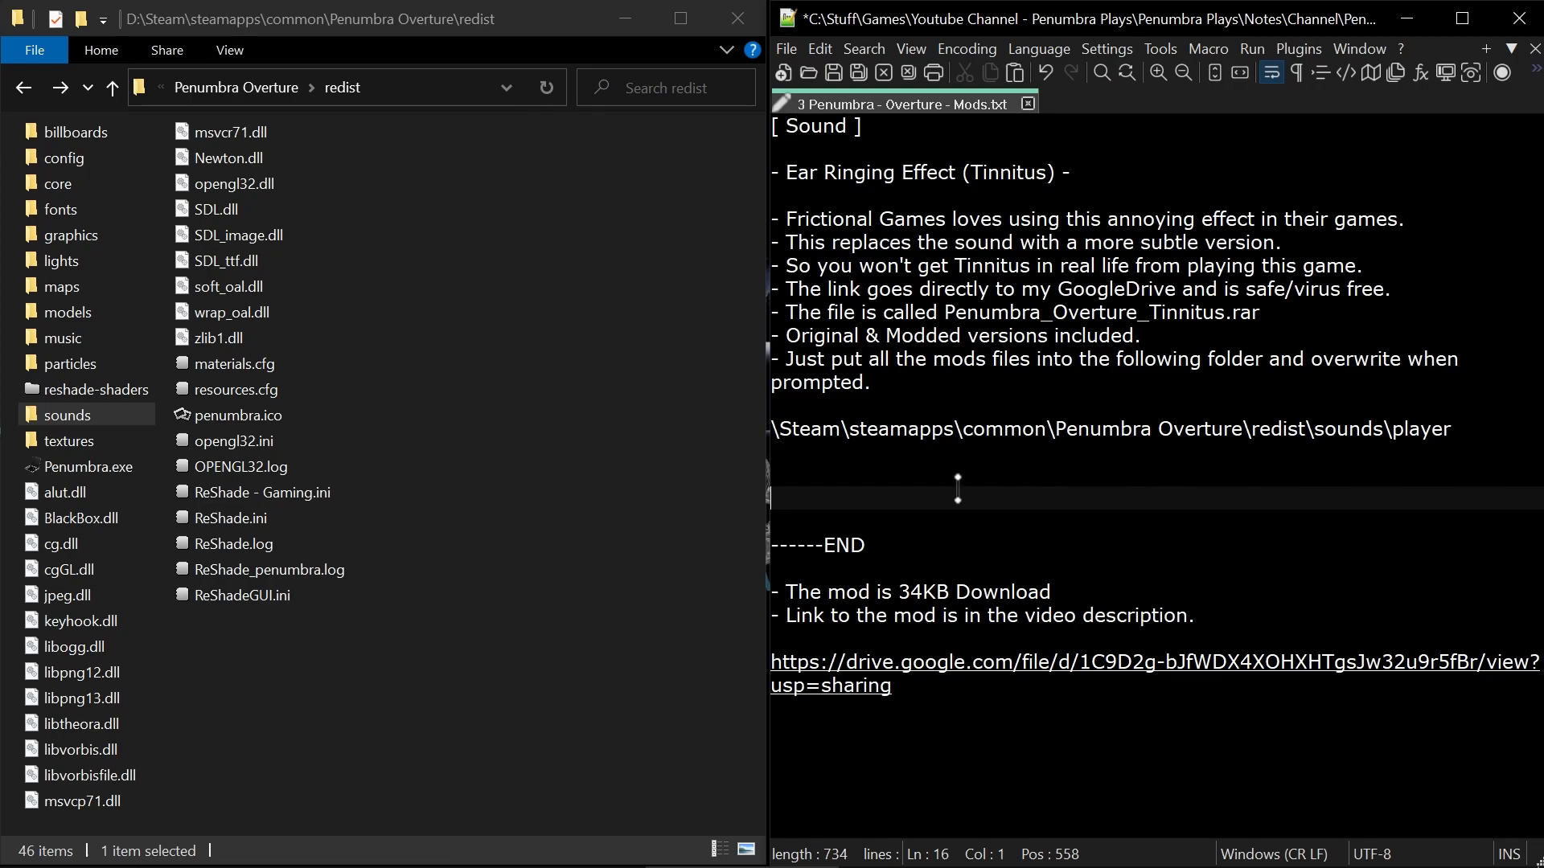
pyautogui.moveTo(1483, 433); pyautogui.dragTo(1252, 429)
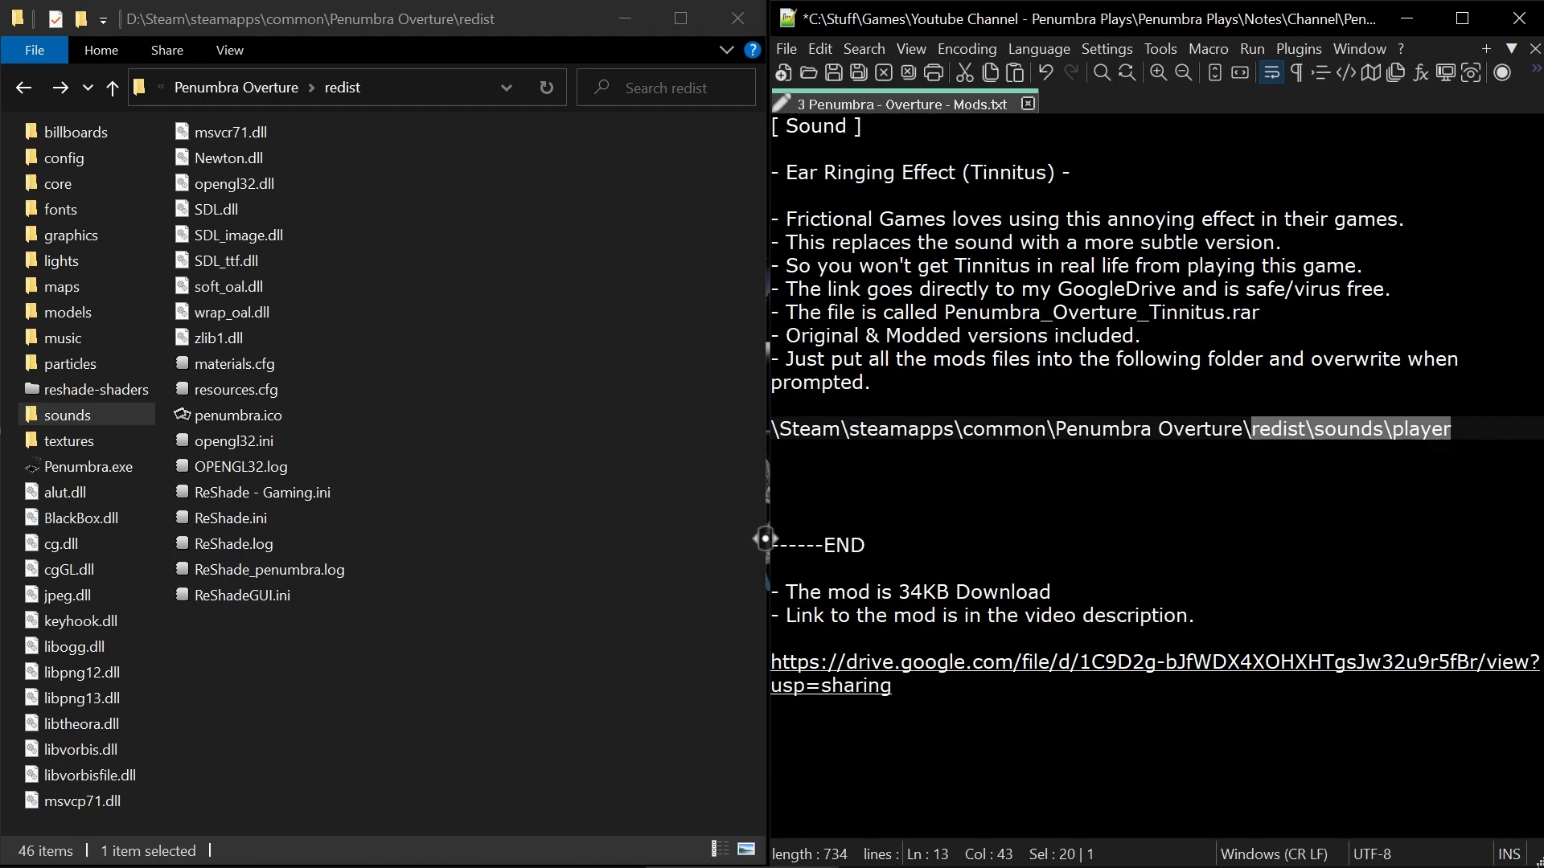
# Delete all the remaining text in the mod notes.
pyautogui.hotkey('ctrl', 'a')
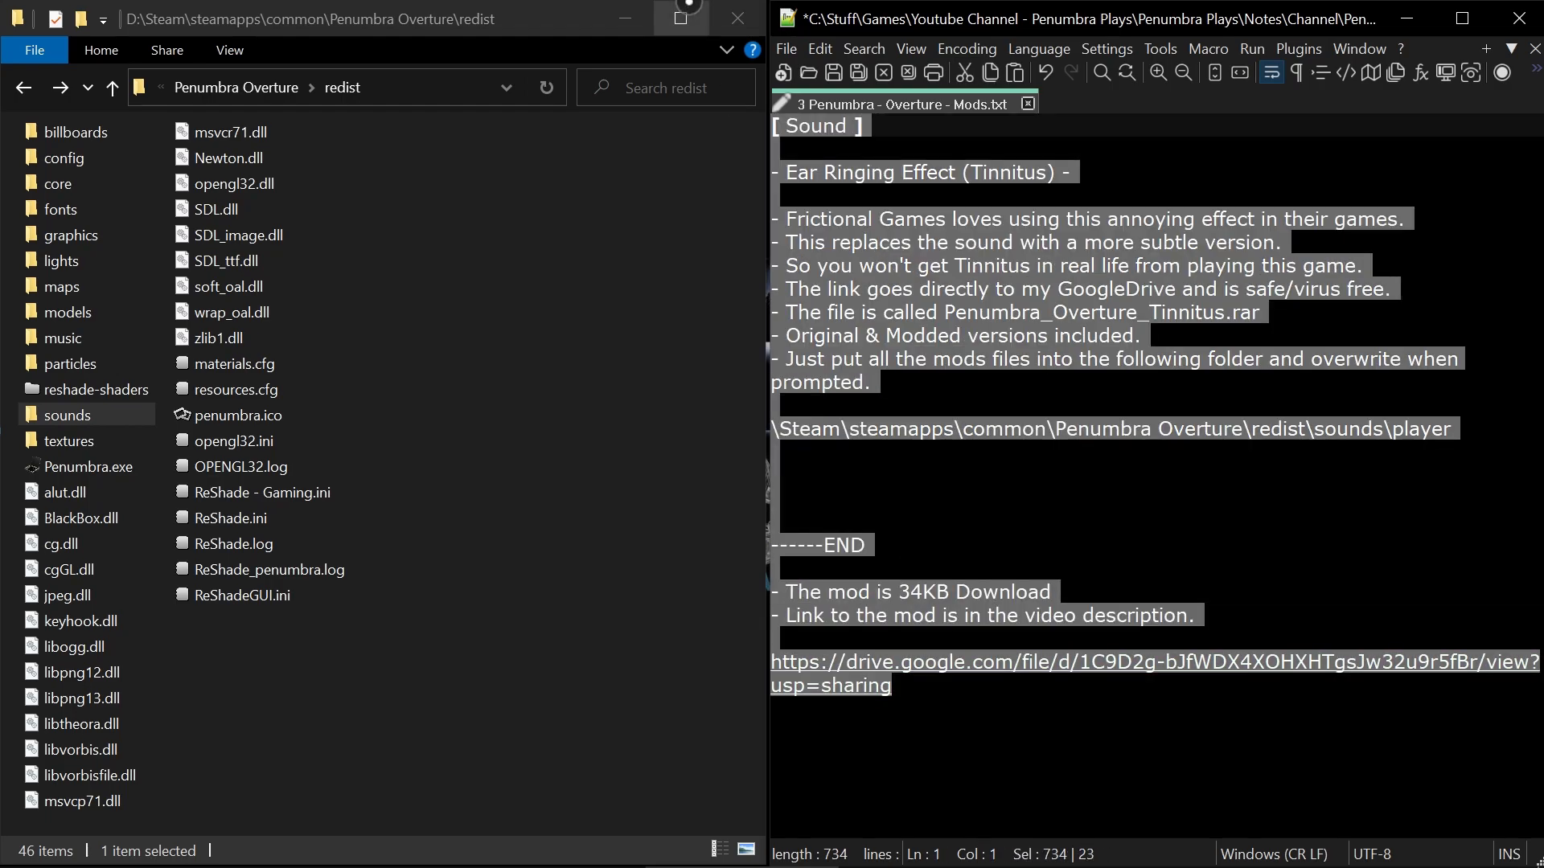
pyautogui.press('Delete')
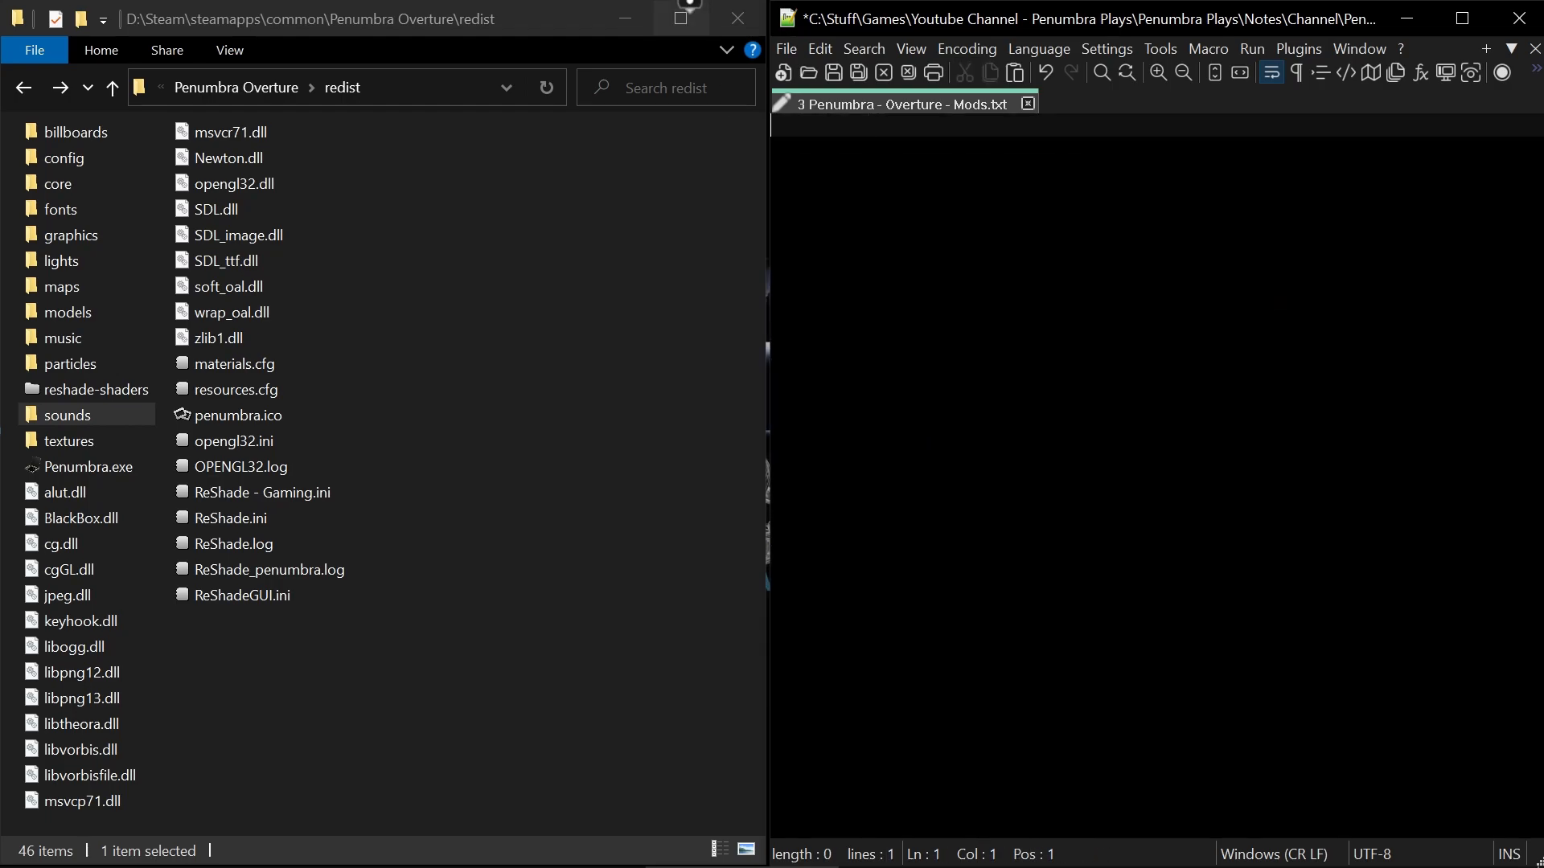
# Minimize the notes and folder windows and delete Tinnitus.rar from the desktop.
pyautogui.click(1411, 18)
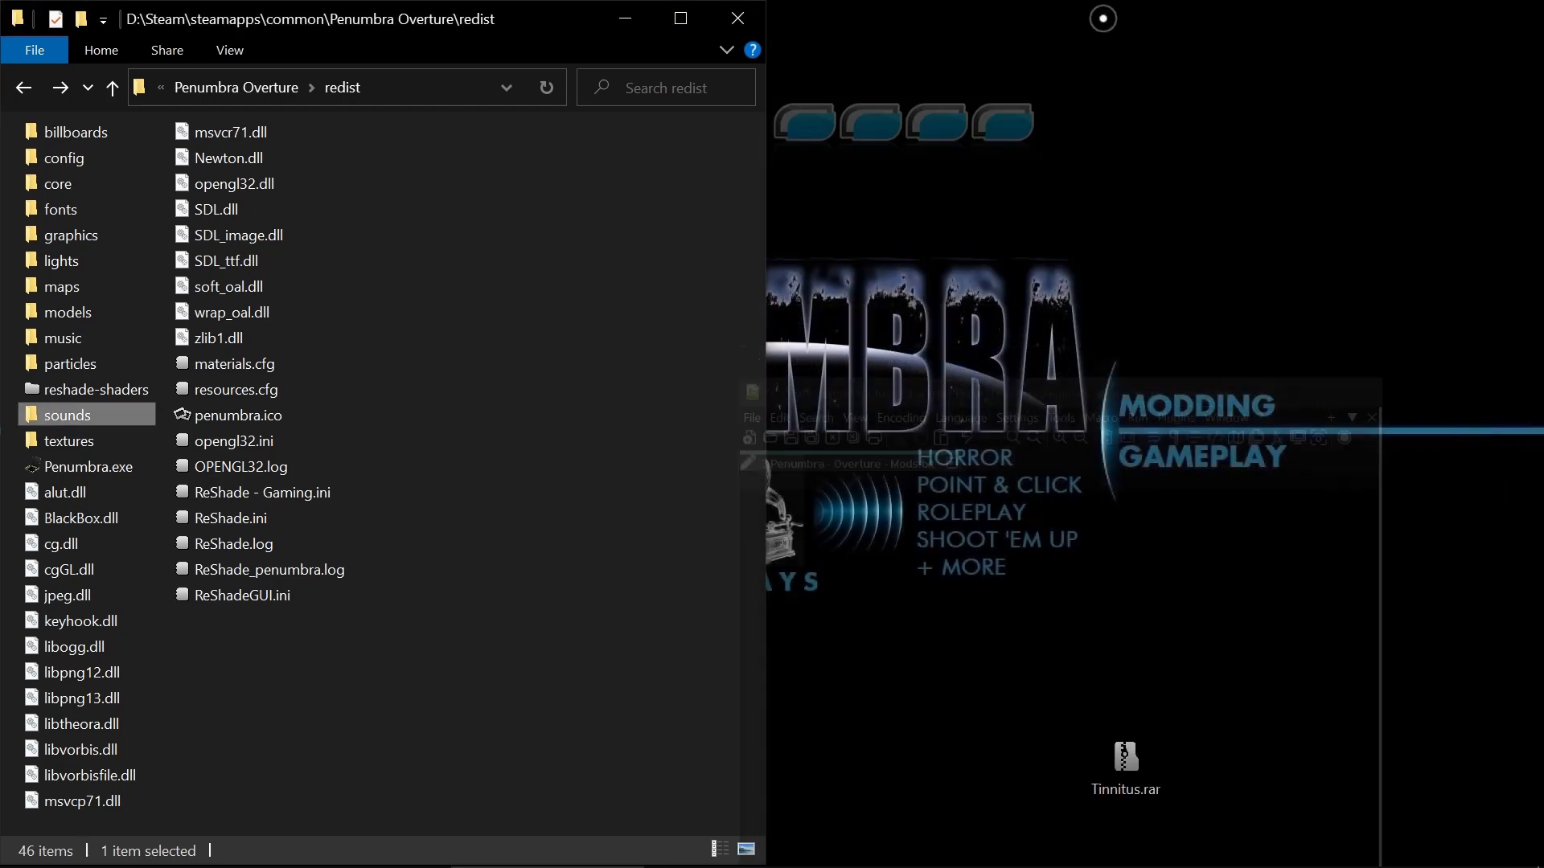
pyautogui.click(624, 18)
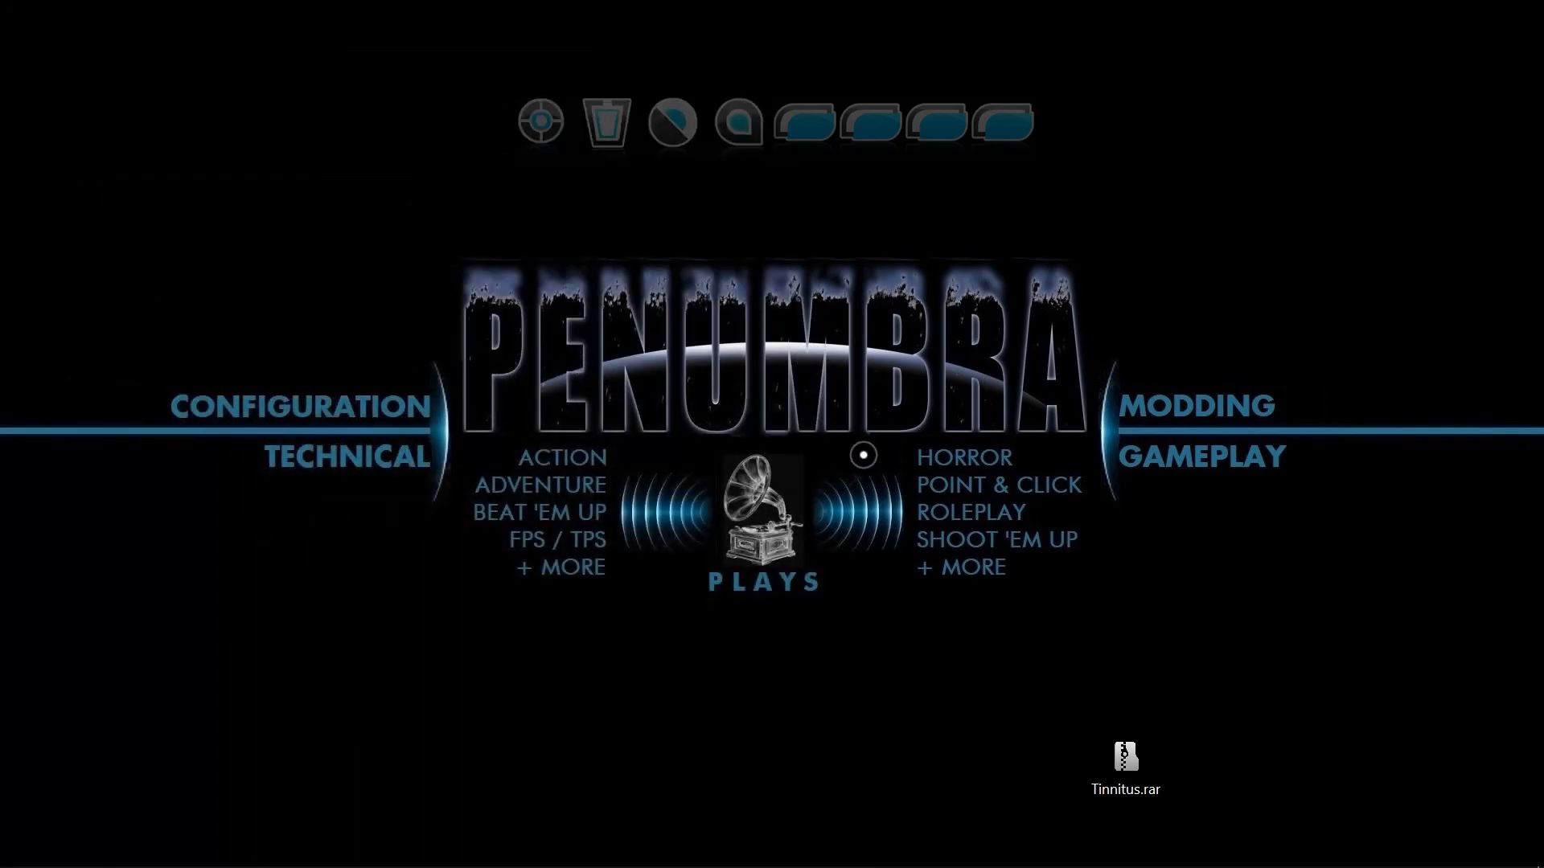
pyautogui.moveTo(1204, 659); pyautogui.dragTo(989, 843)
pyautogui.press('Delete')
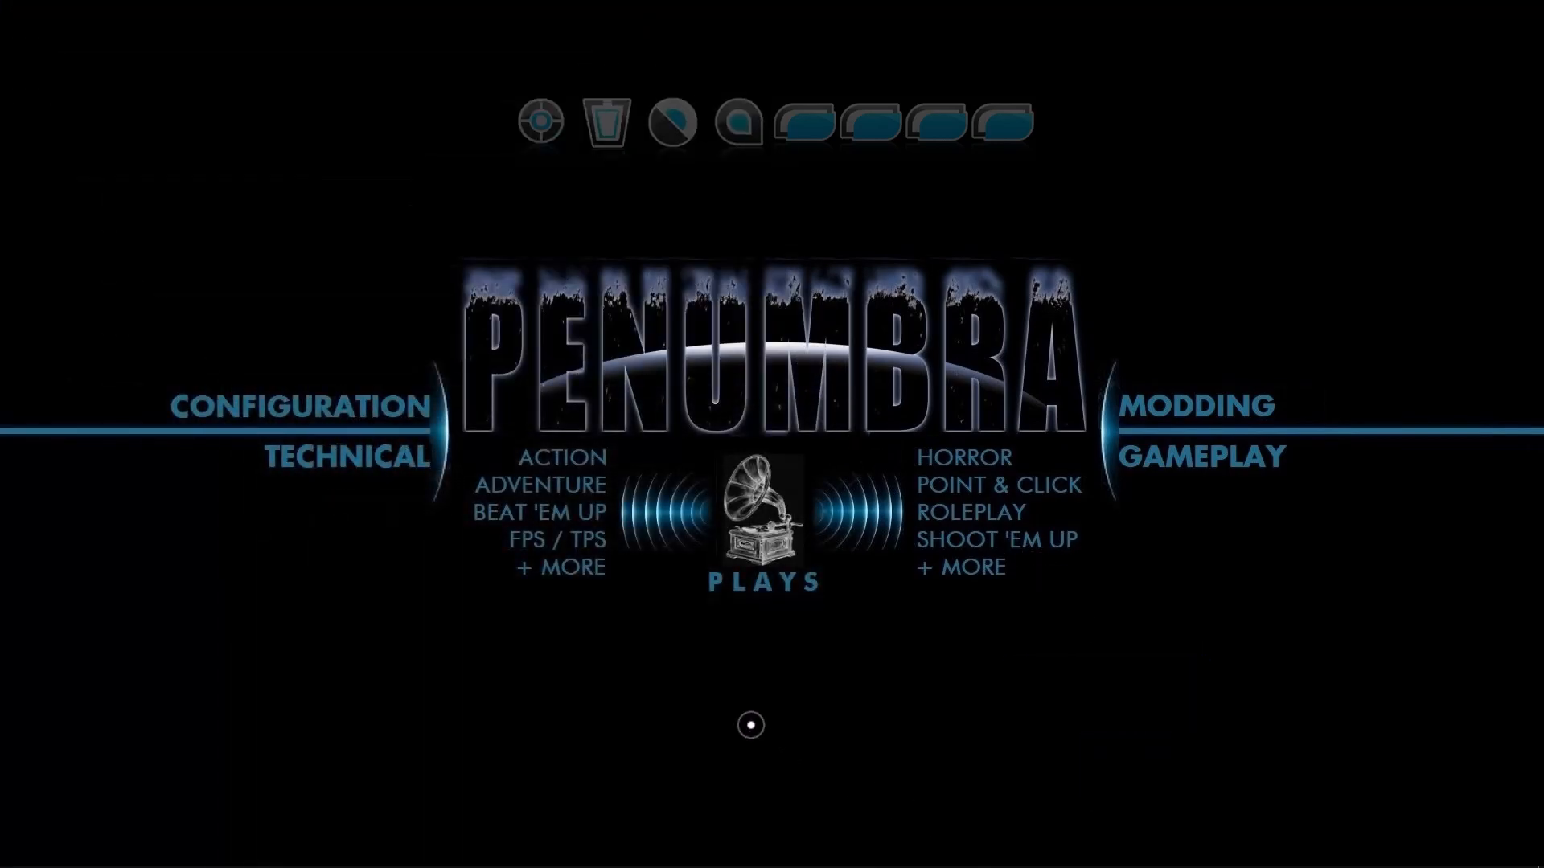